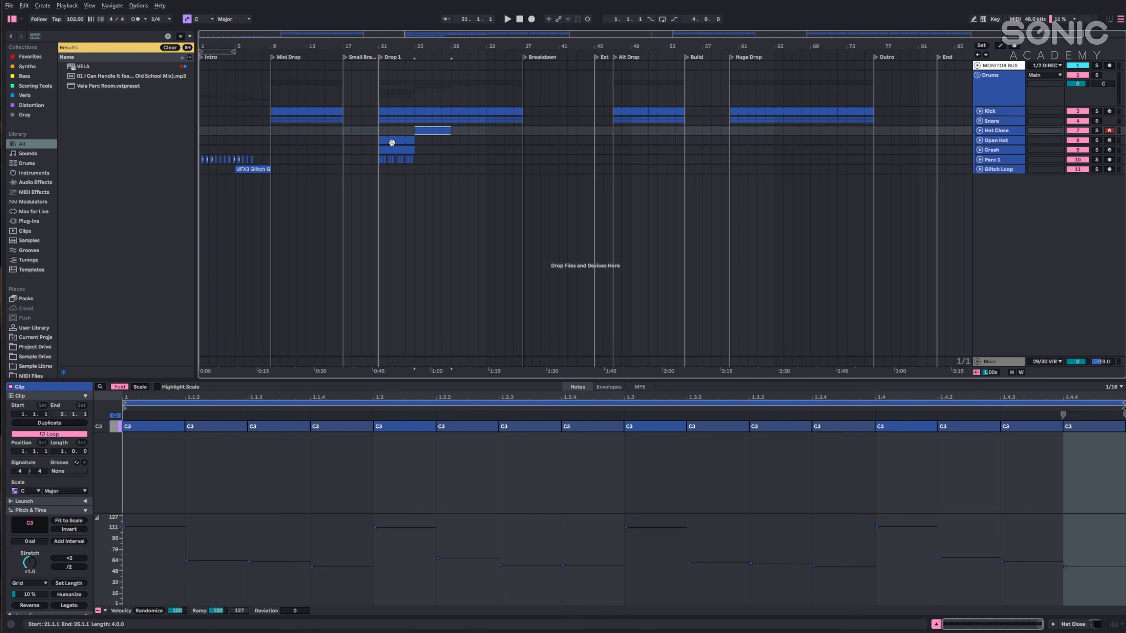
Place the Open Hat clip at bars 33 to 37 and repeat the Perc 1 pattern through the rest of Drop 1.
left_click_drag(392, 143, 508, 139)
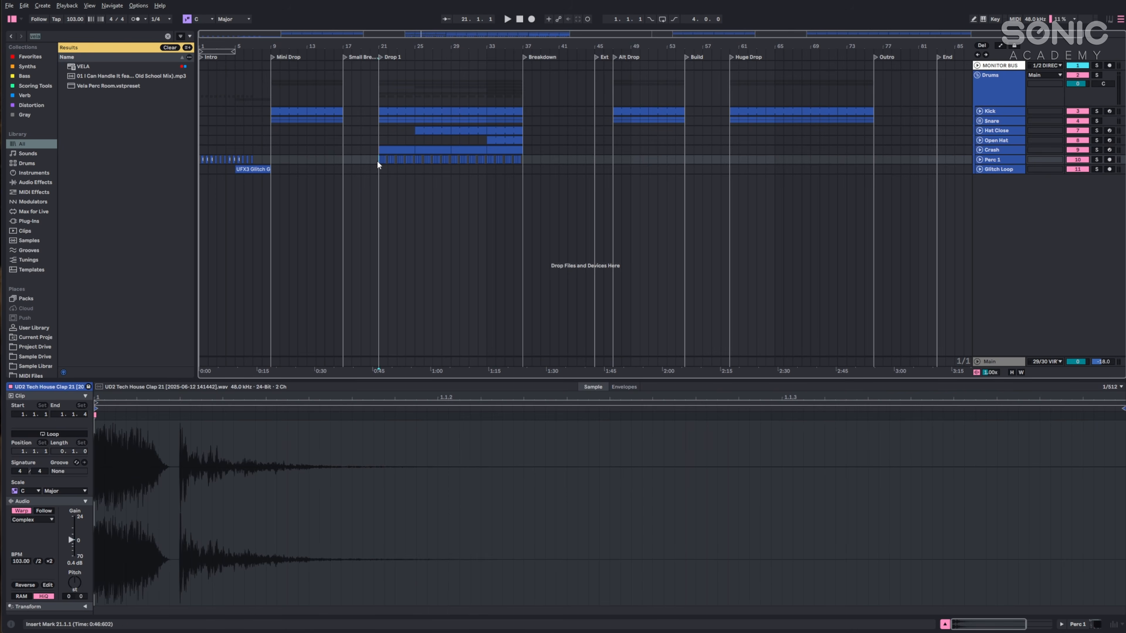
left_click_drag(378, 161, 416, 163)
key("ctrl+d")
key("ctrl+d")
key("ctrl+d")
key("ctrl+c")
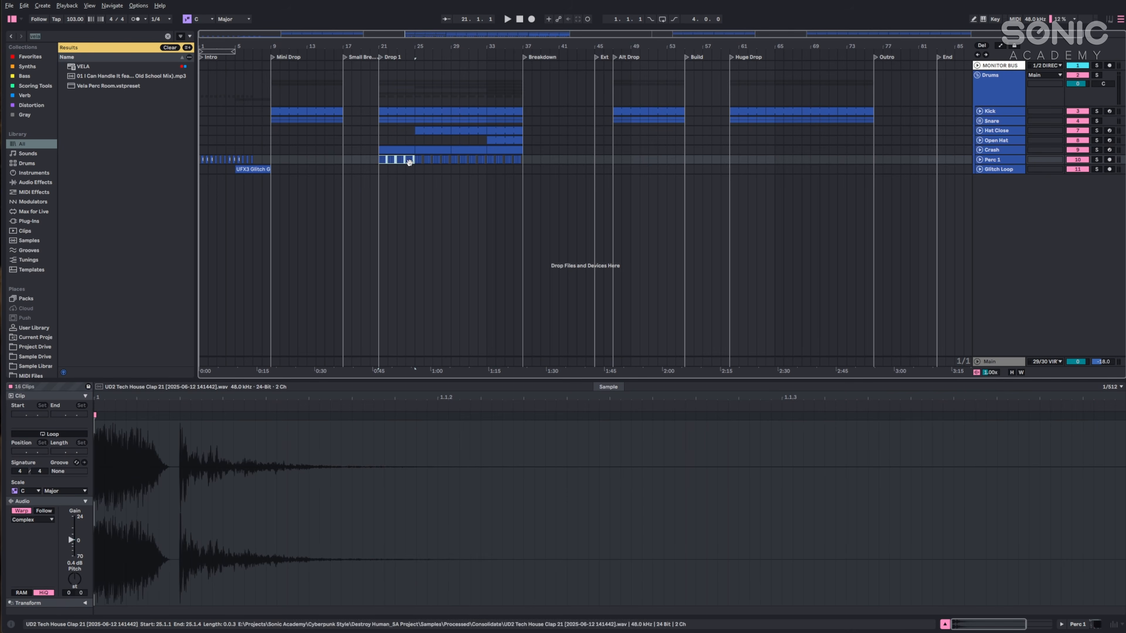
Copy the Perc 1 pattern and the UFX3 Glitch loop into the Small Break section from bar 17.
left_click(342, 158)
key("ctrl+v")
left_click(257, 169)
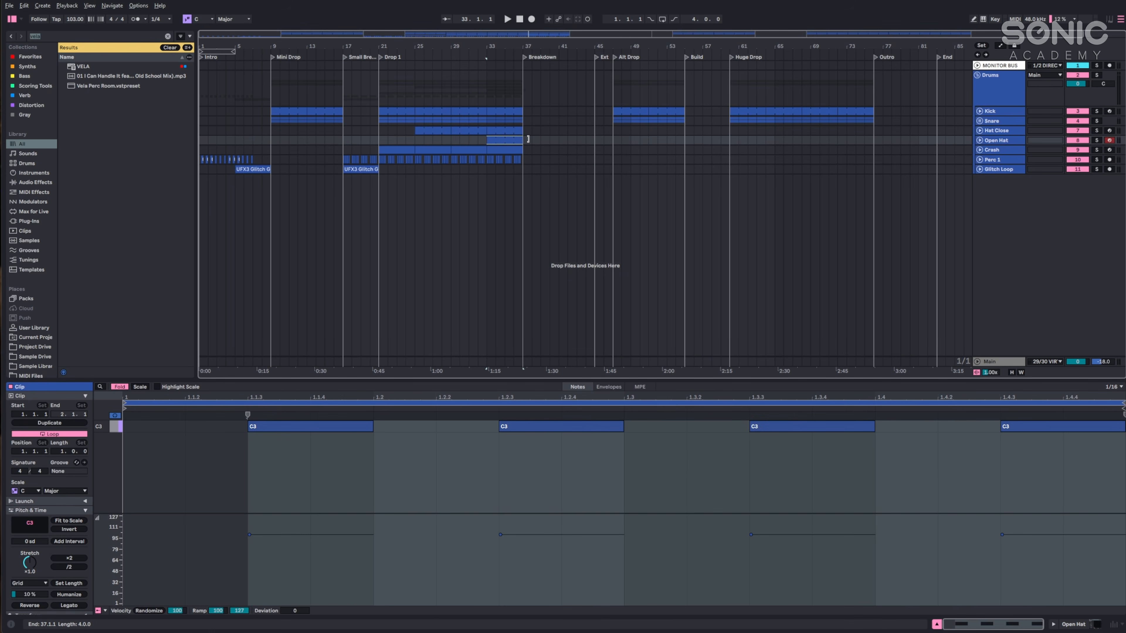
Extend the Open Hat clip through the Breakdown to bar 45 and the Hat Close clip to the end of Huge Drop.
left_click_drag(528, 139, 591, 135)
left_click(549, 151)
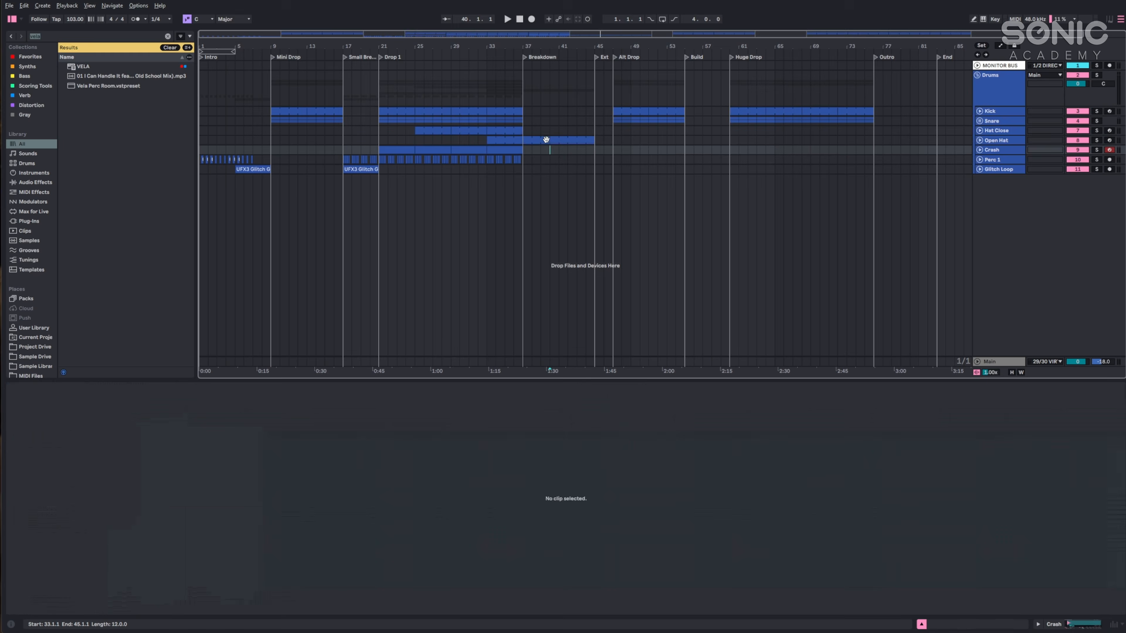
left_click(546, 140)
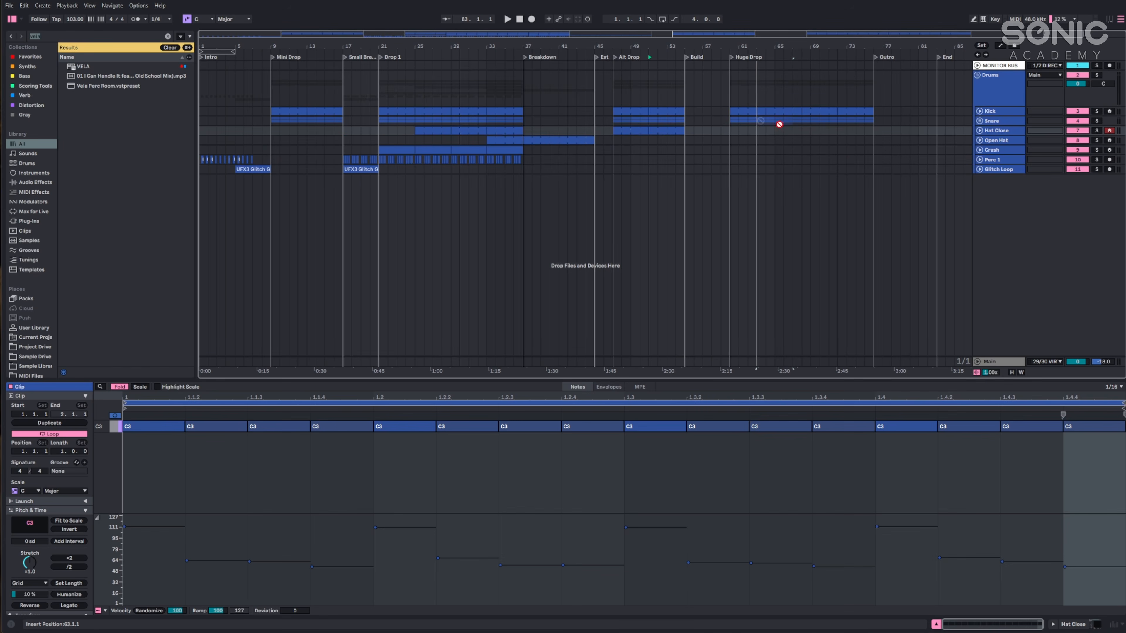
left_click_drag(779, 125, 873, 129)
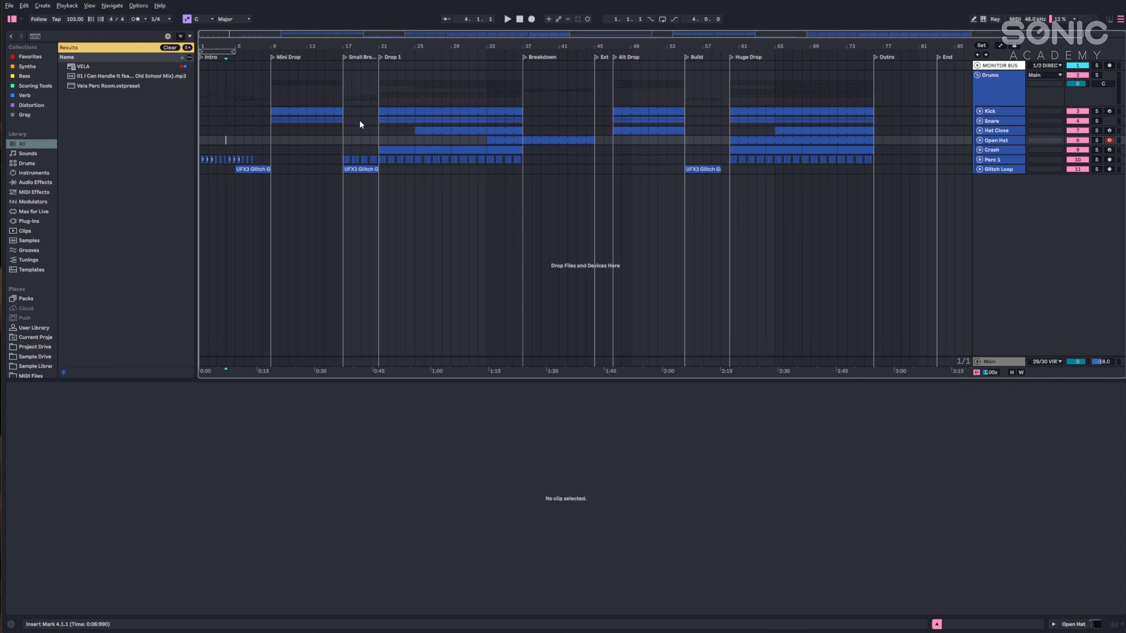
Collapse the Drums group and add five MIDI tracks below it.
left_click(999, 101)
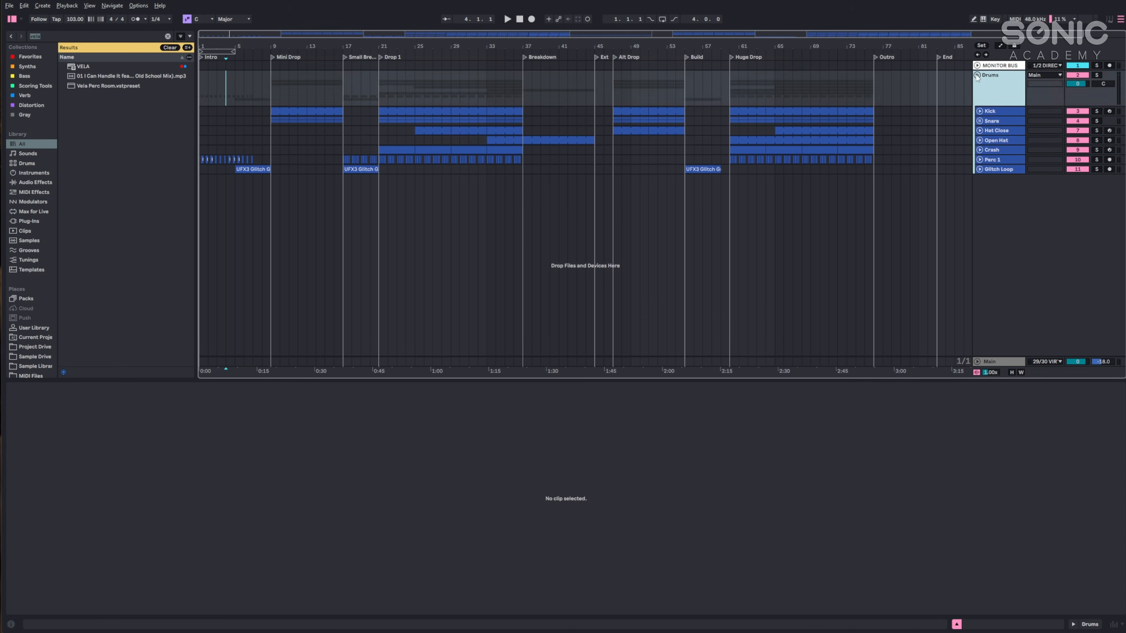
key("u")
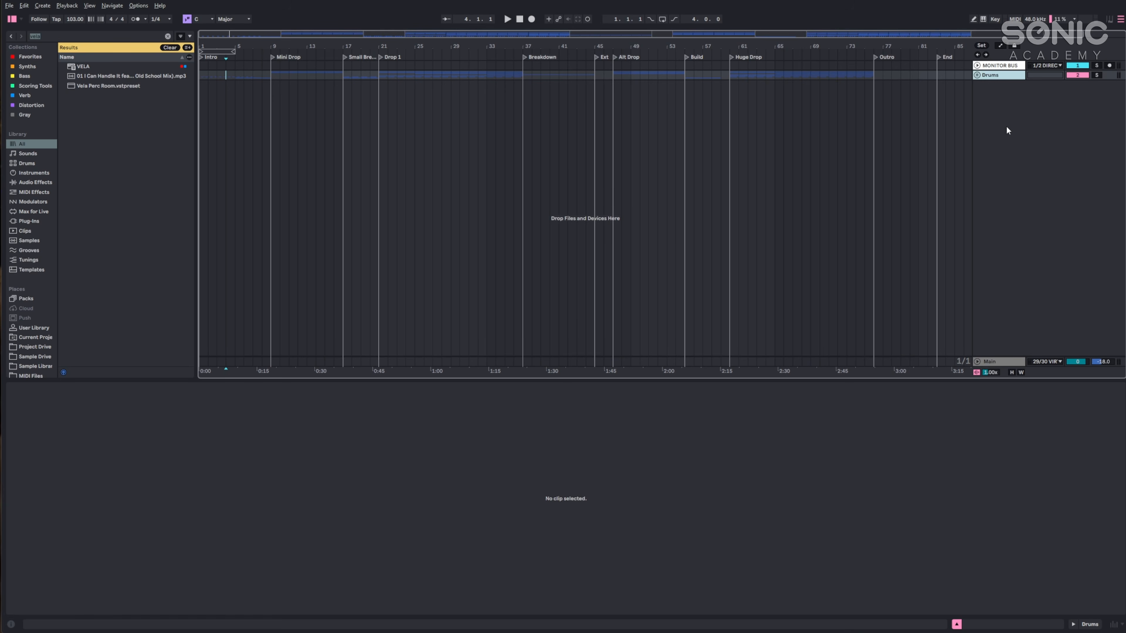
key("ctrl+shift+t")
key("ctrl+shift+t")
key("ctrl+shift+t")
key("ctrl+shift+t")
key("ctrl+shift+t")
Group the five new MIDI tracks and name the group "Main Synth".
left_click(992, 109, "shift")
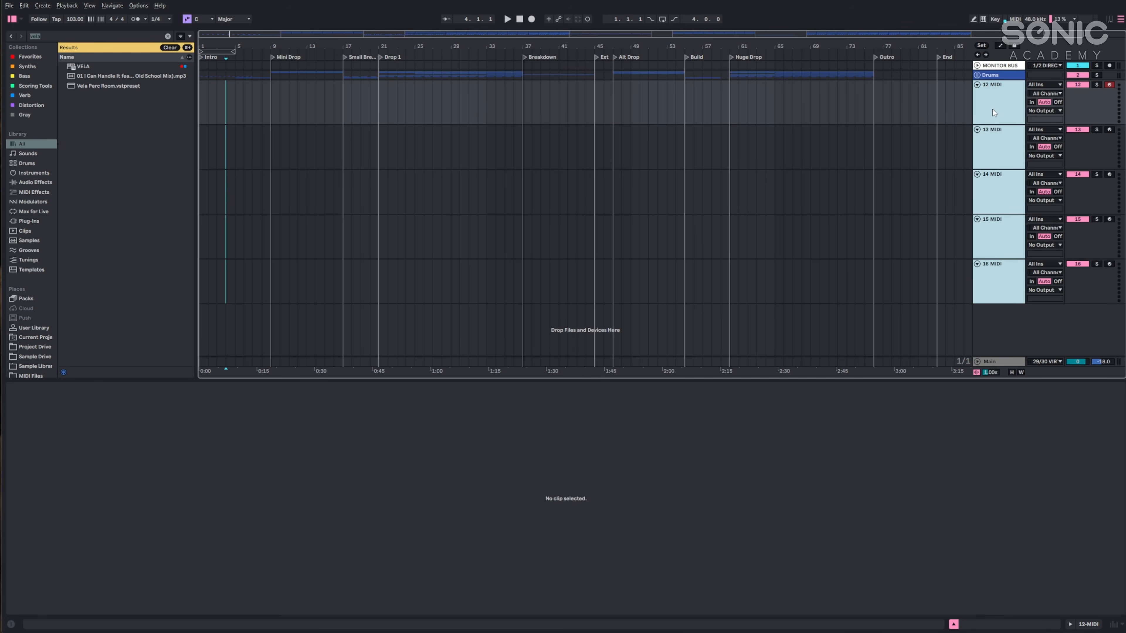
key("ctrl+g")
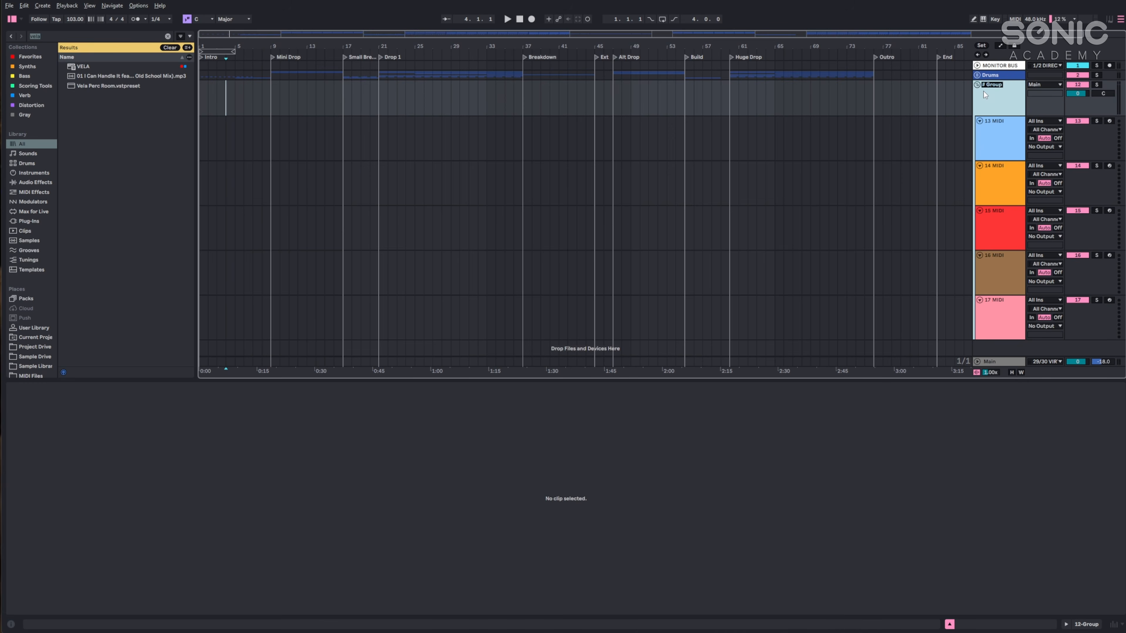
type("Main Synth")
key("Return")
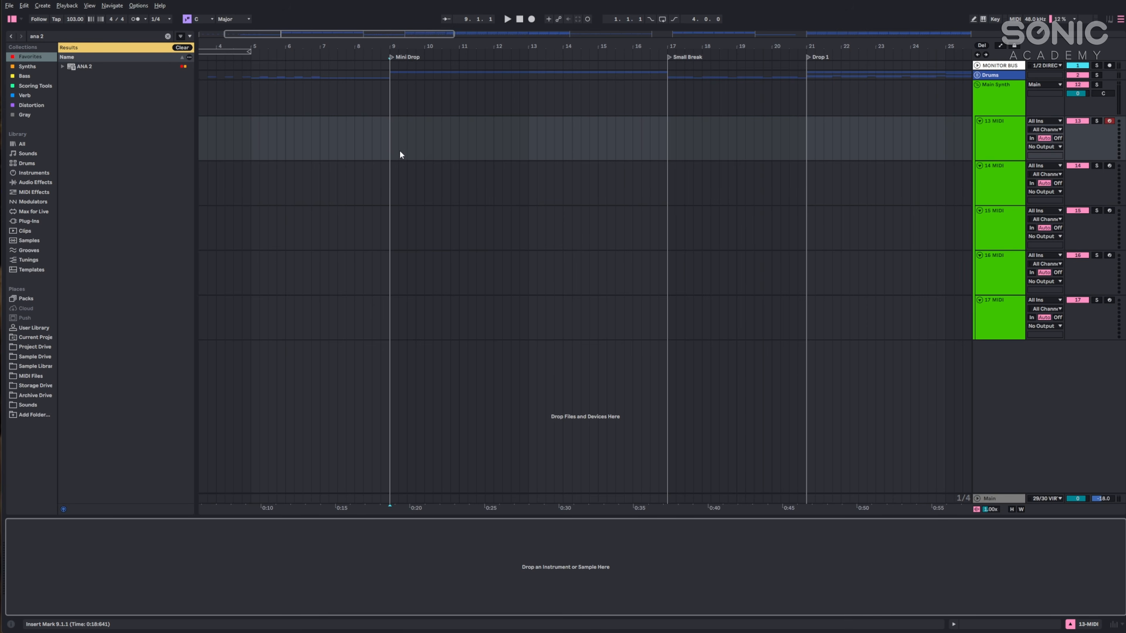
Create a four-bar MIDI clip at the Mini Drop on the first Main Synth track and load ANA 2 onto it.
left_click_drag(391, 151, 520, 148)
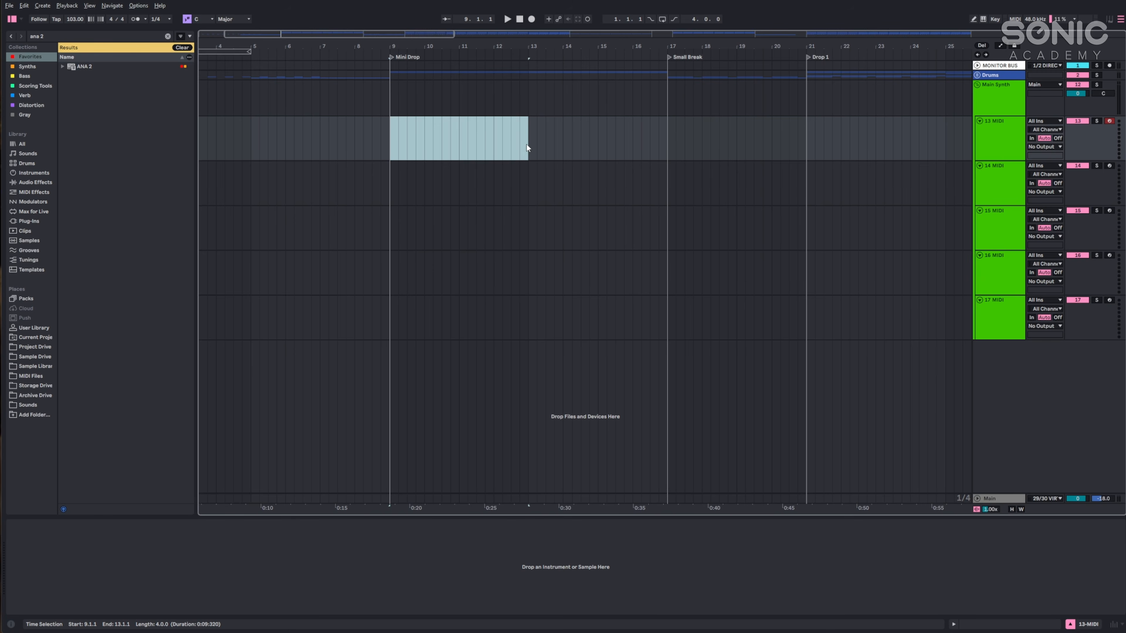
key("ctrl+shift+m")
left_click_drag(84, 67, 482, 142)
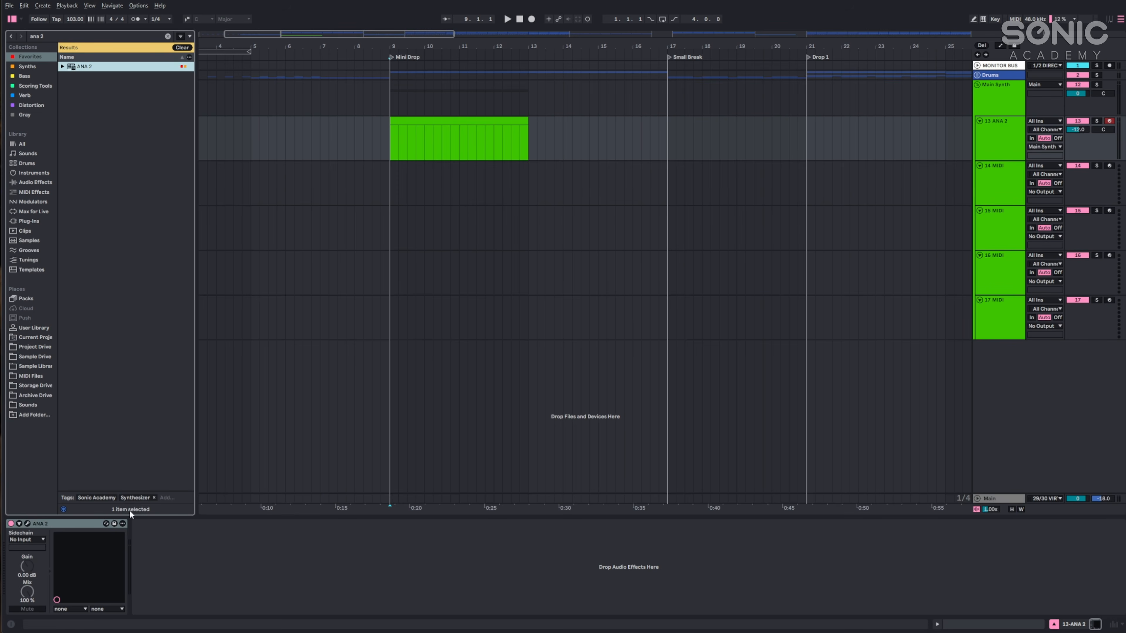
left_click(621, 190)
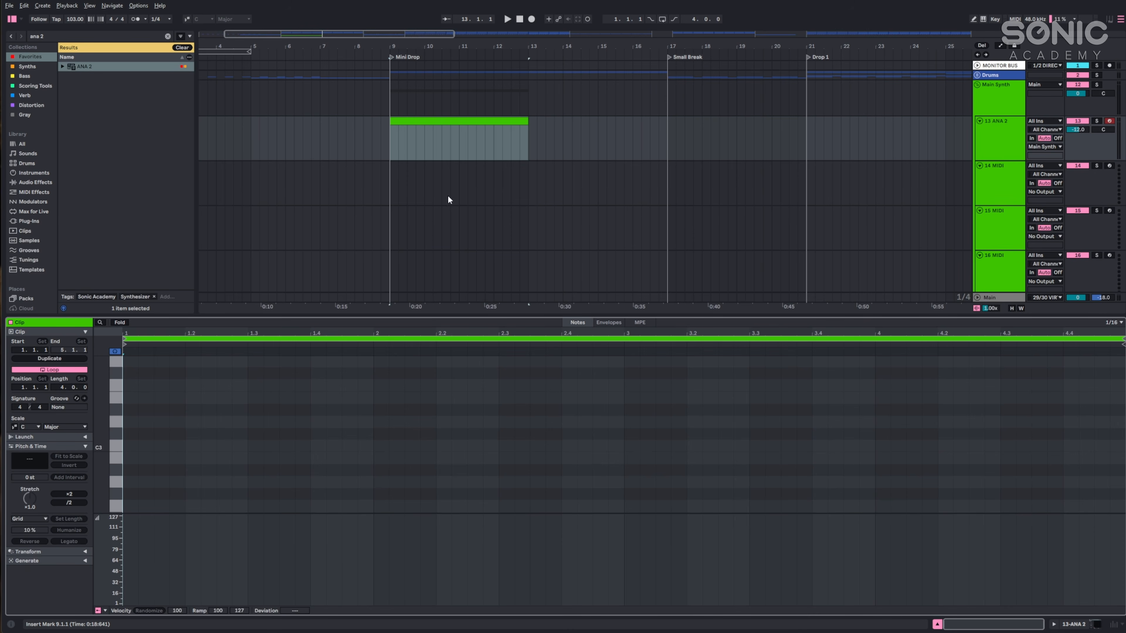
Enter three consecutive sixteenth notes, D2, D#2 and E2, at the start of the clip.
scroll(141, 456, "down", 3)
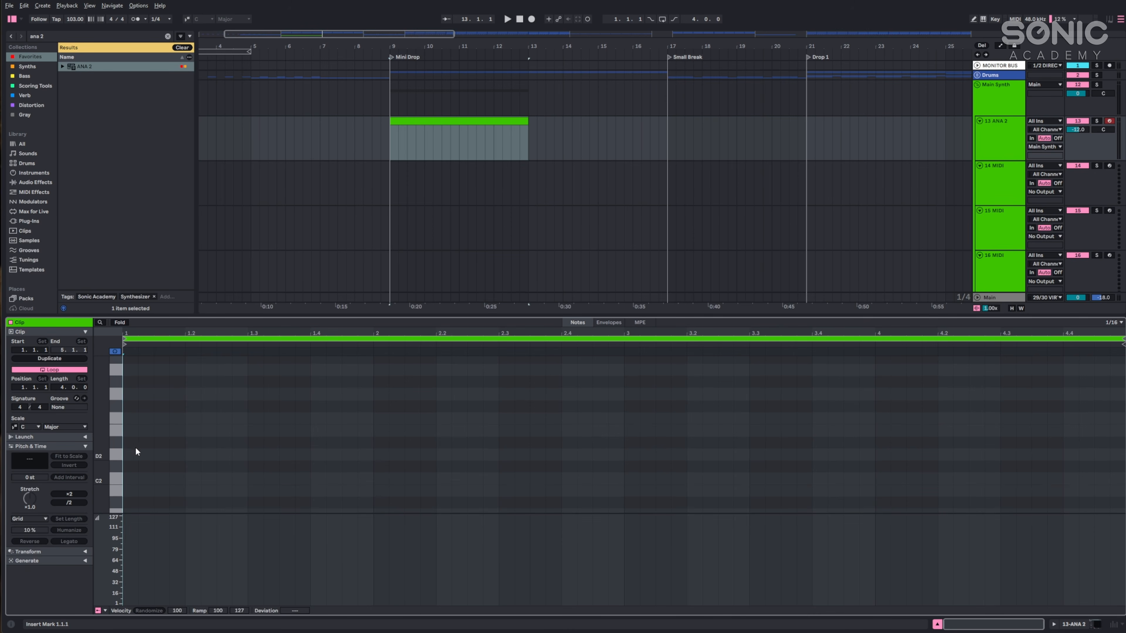
double_click(132, 456)
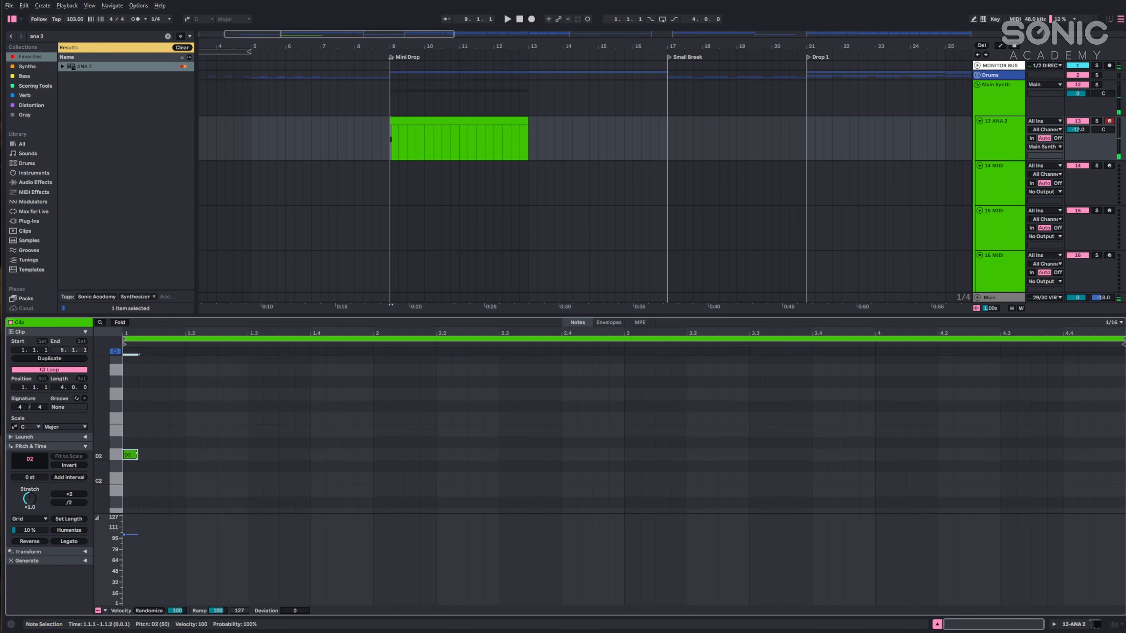
key("ctrl+d")
key("Up")
key("ctrl+d")
key("Up")
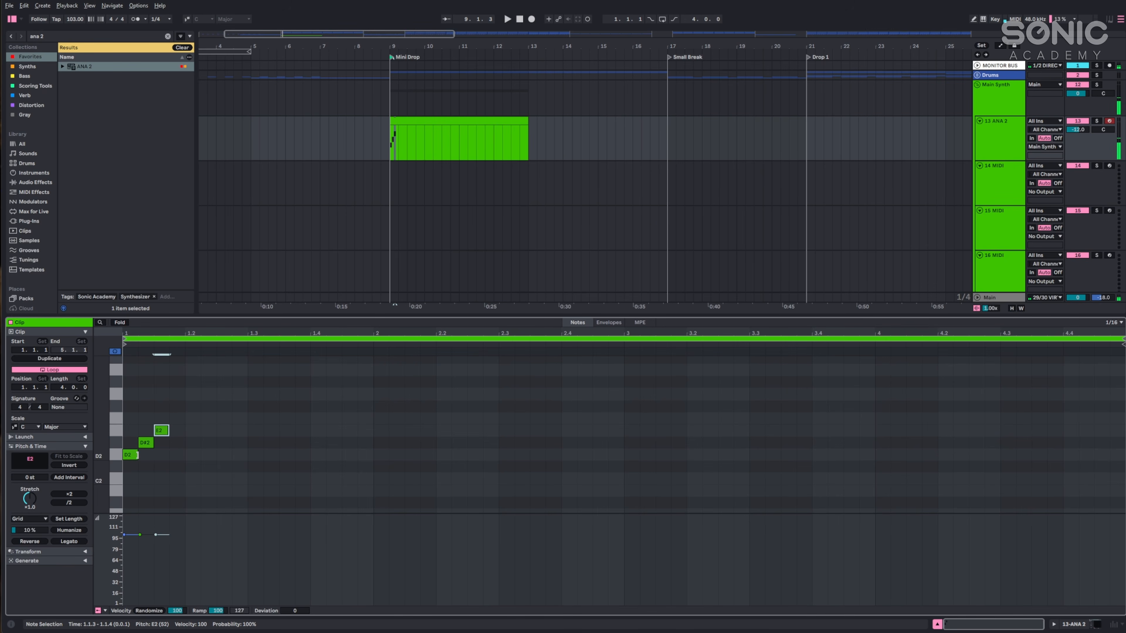
Repeat the E2 sixteenth note back to back until position 1.4.3.
key("plus")
key("ctrl+d")
key("ctrl+d")
key("ctrl+d")
key("ctrl+d")
key("ctrl+d")
key("ctrl+d")
key("ctrl+d")
key("ctrl+d")
key("ctrl+d")
key("ctrl+d")
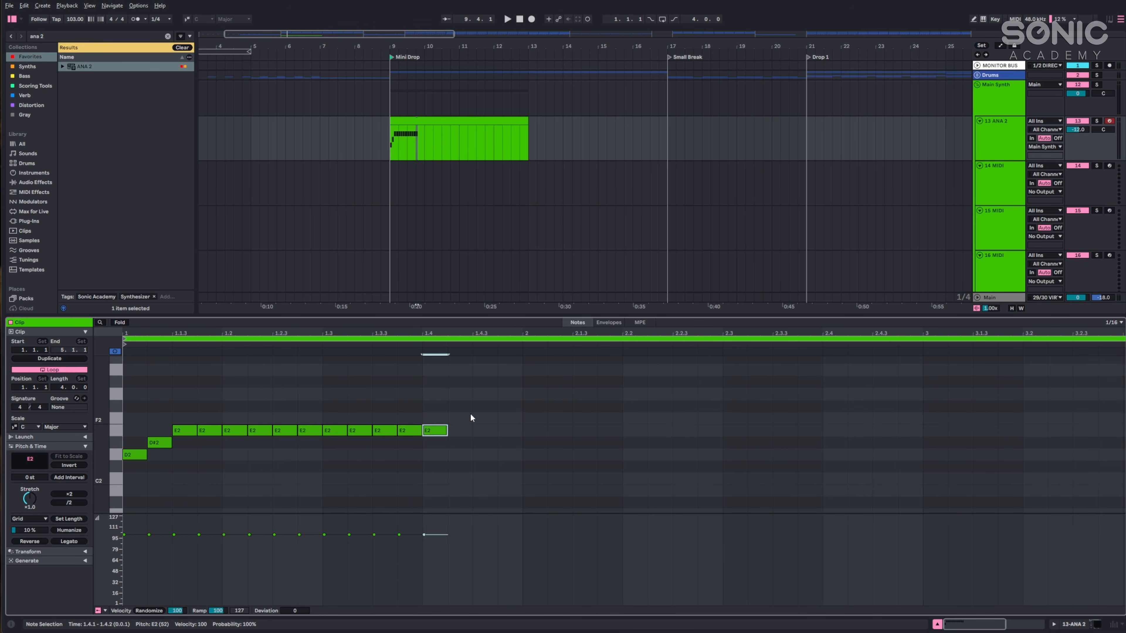
key("ctrl+d")
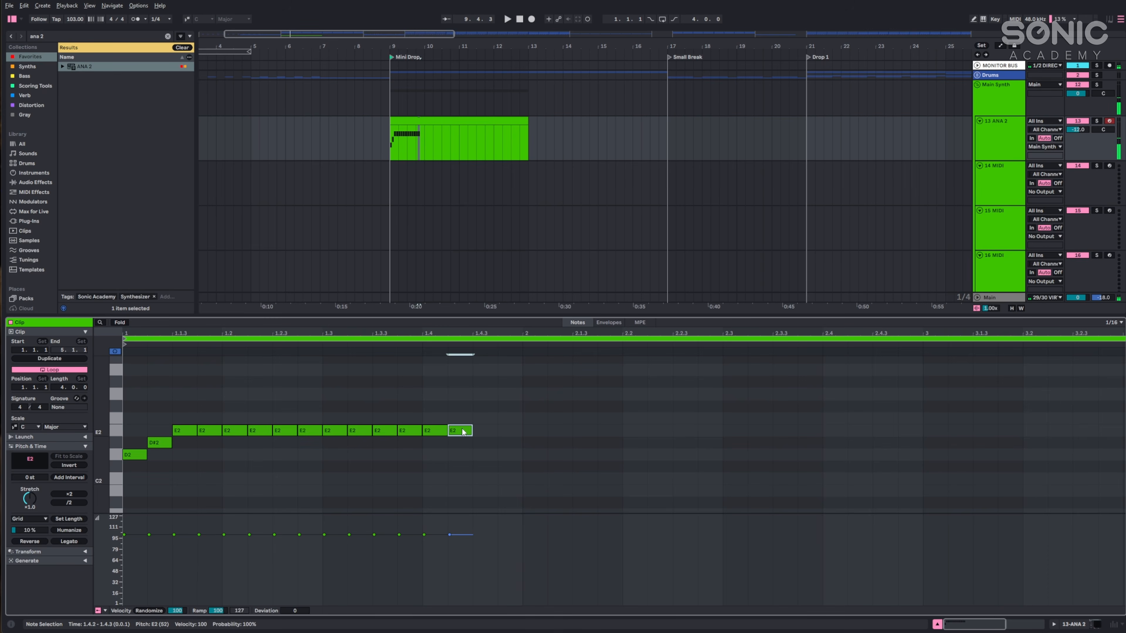
Finish the first bar with an F2 and a D2 sixteenth note and play it back.
key("ctrl+d")
key("Up")
key("ctrl+d")
key("Down")
key("Down")
key("Down")
key("space")
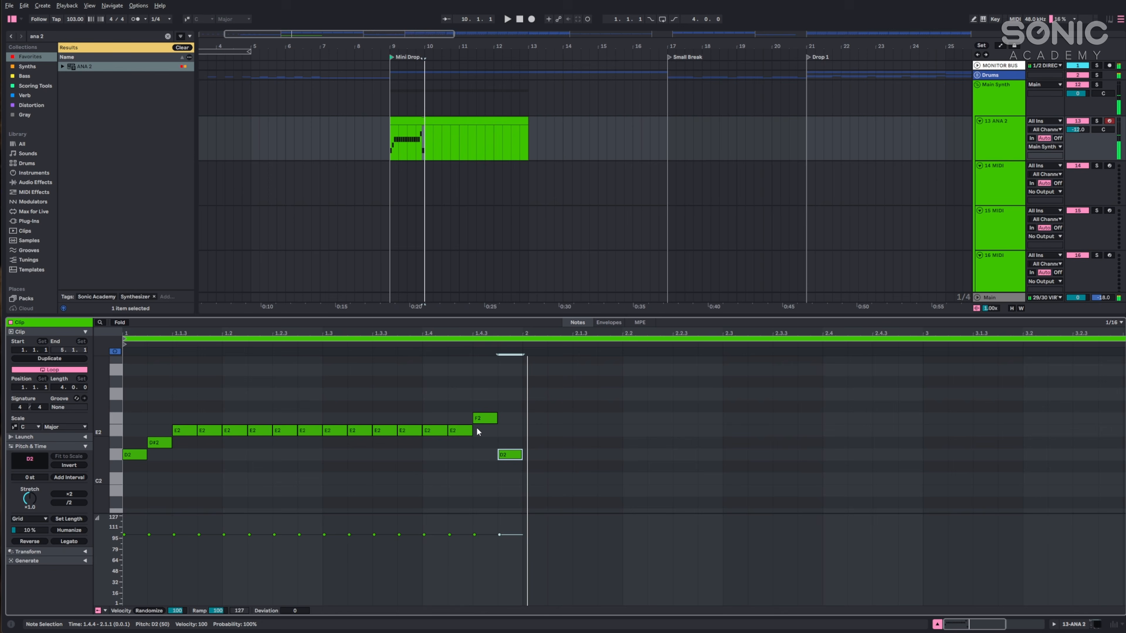
Duplicate the one-bar pattern into bar 2, start it with E2 and F2, and raise its second-to-last note to G2.
left_click_drag(519, 384, 123, 508)
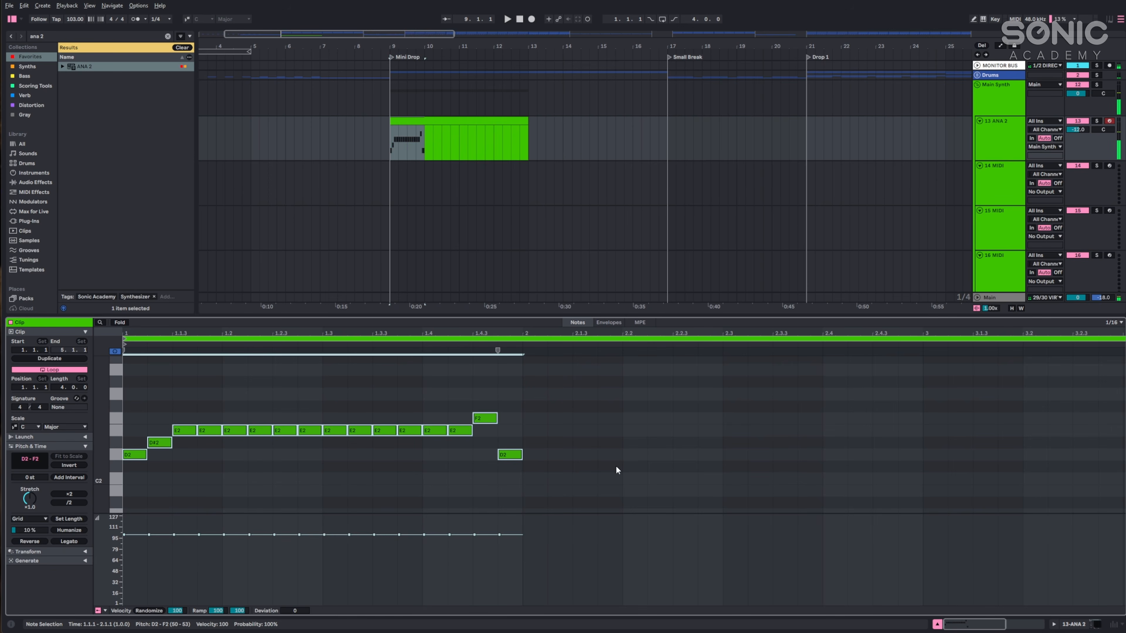
key("ctrl+d")
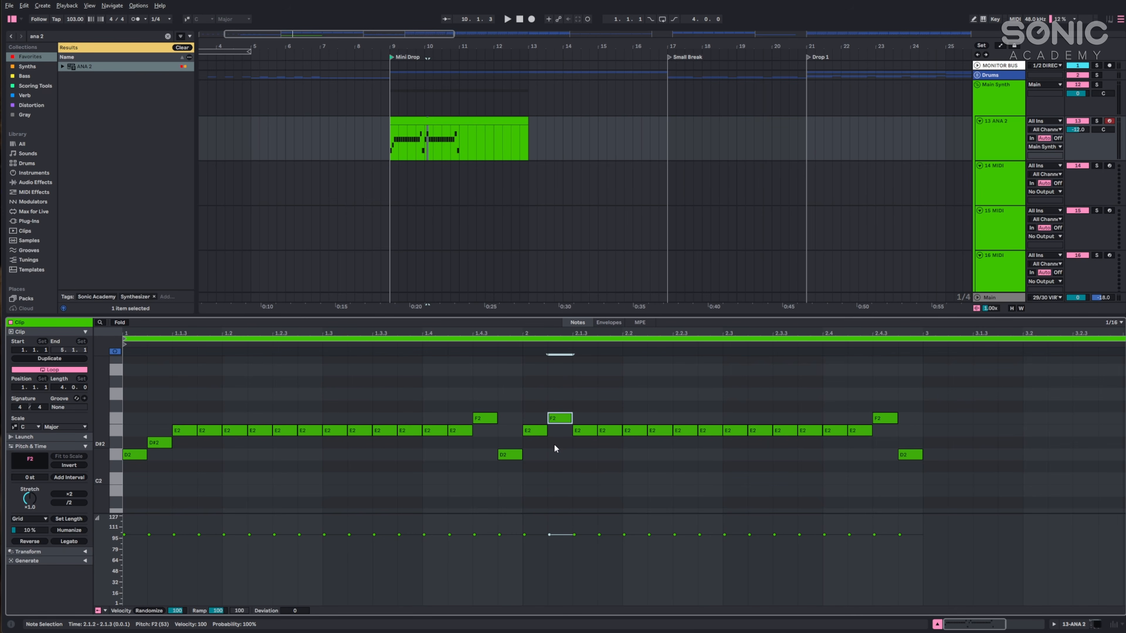
key("space")
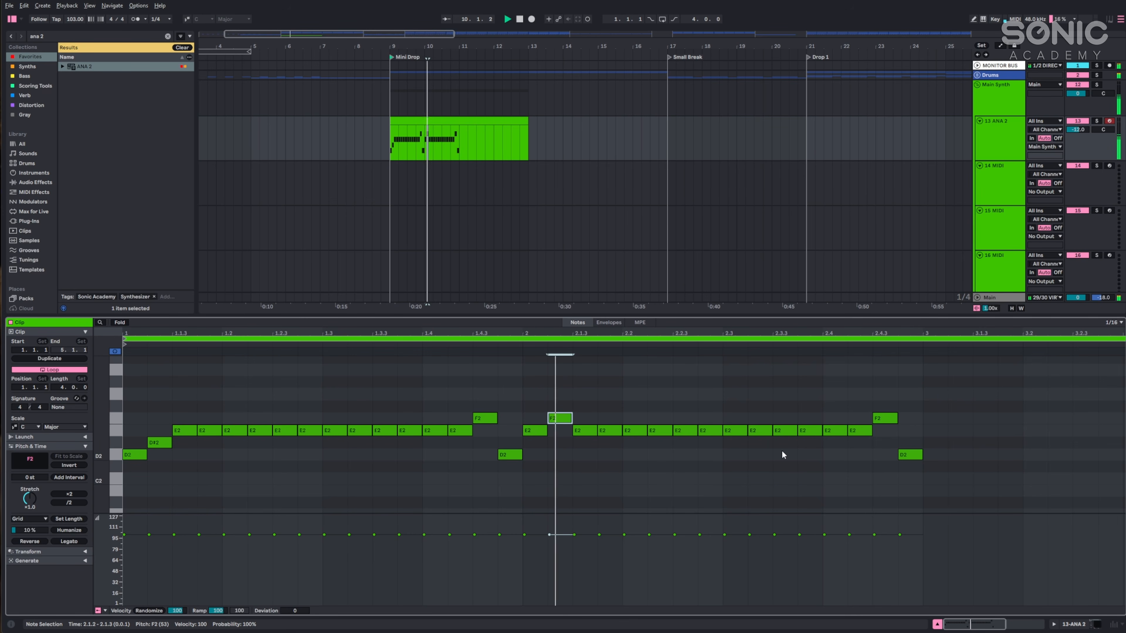
left_click(886, 420)
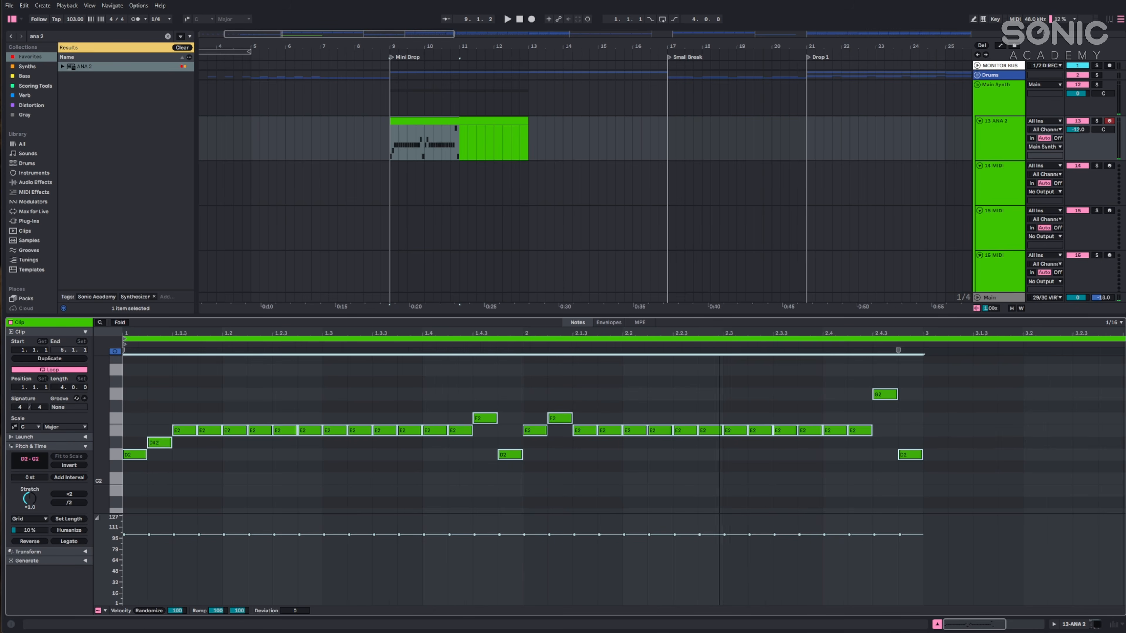
Duplicate the two-bar phrase into bars 3 and 4 and delete the E2 notes from 4.4 onward.
left_click_drag(497, 333, 497, 311)
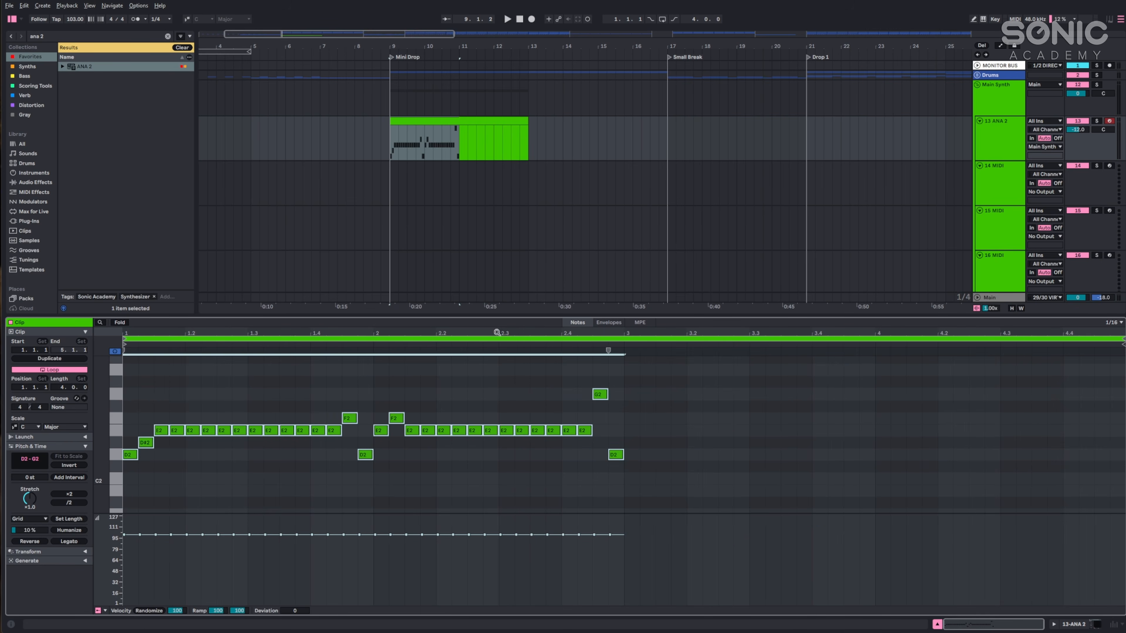
key("ctrl+d")
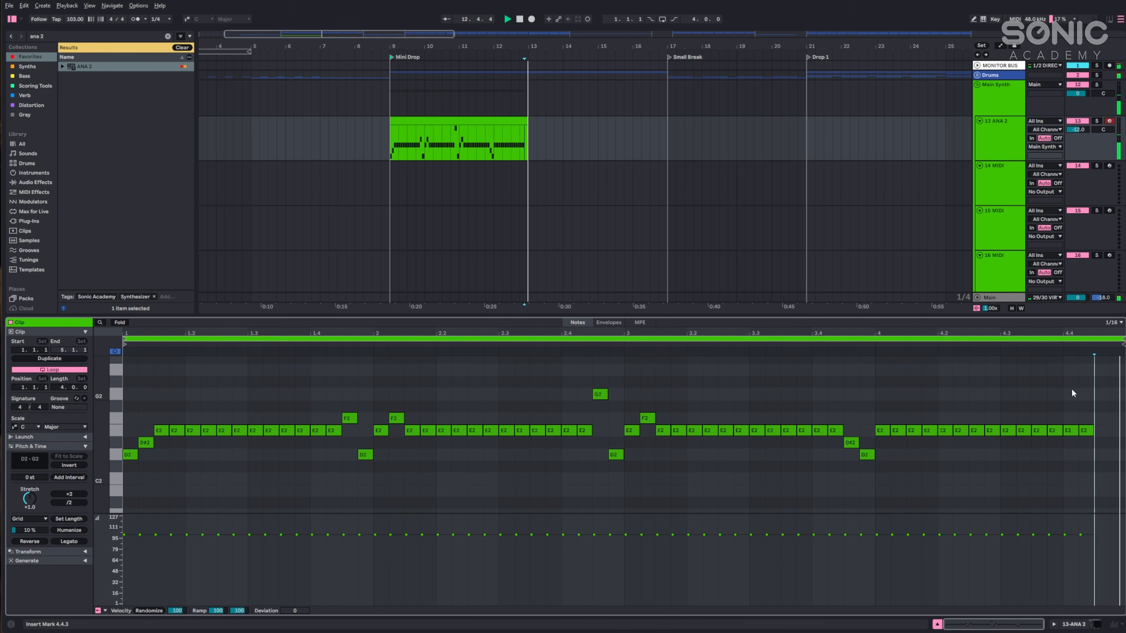
left_click_drag(1071, 388, 1086, 458)
key("Delete")
Rename the ANA 2 track "Bass Main".
left_click(999, 144)
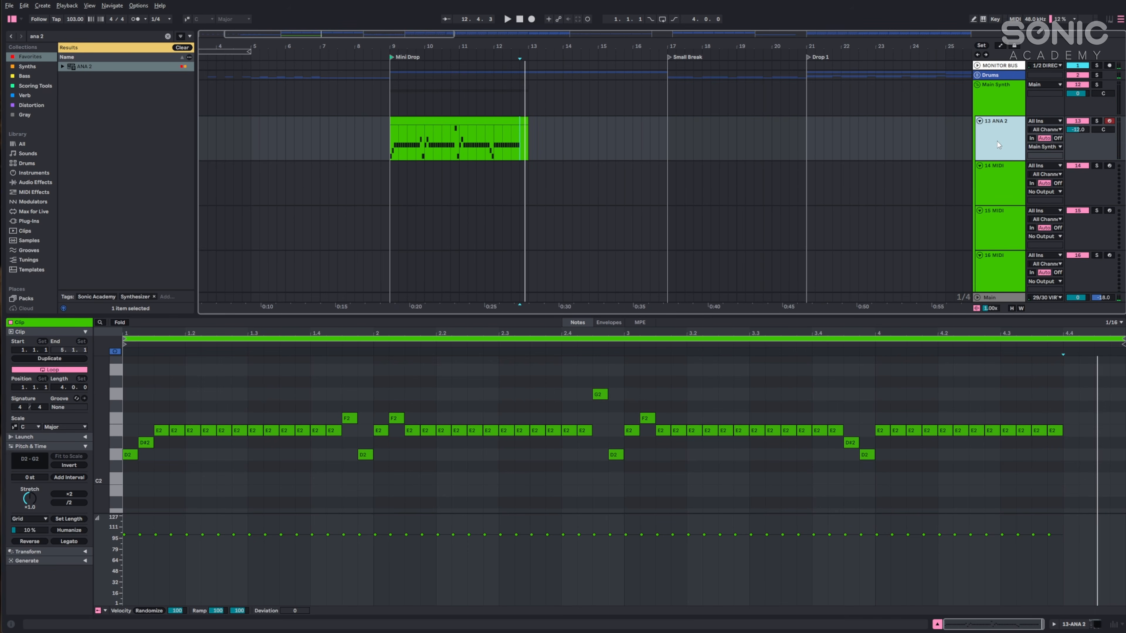
type("Bass Main")
key("Return")
Open the ANA 2 synth on Bass Main and load the analog Saw Mini waveform into oscillator 1.
key("shift+Tab")
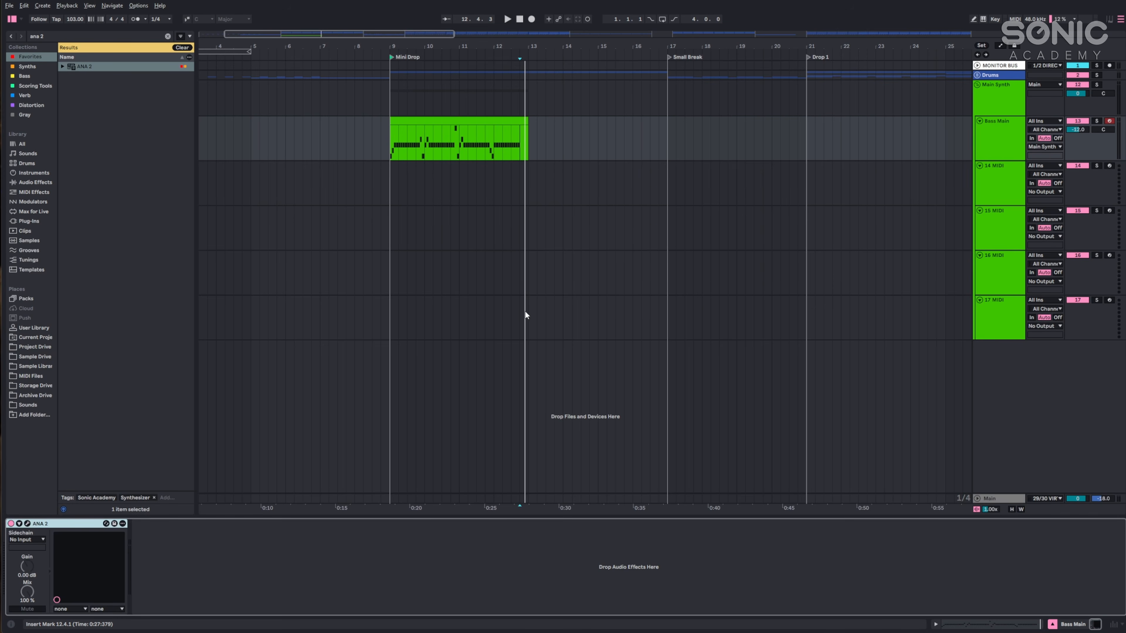
left_click(27, 524)
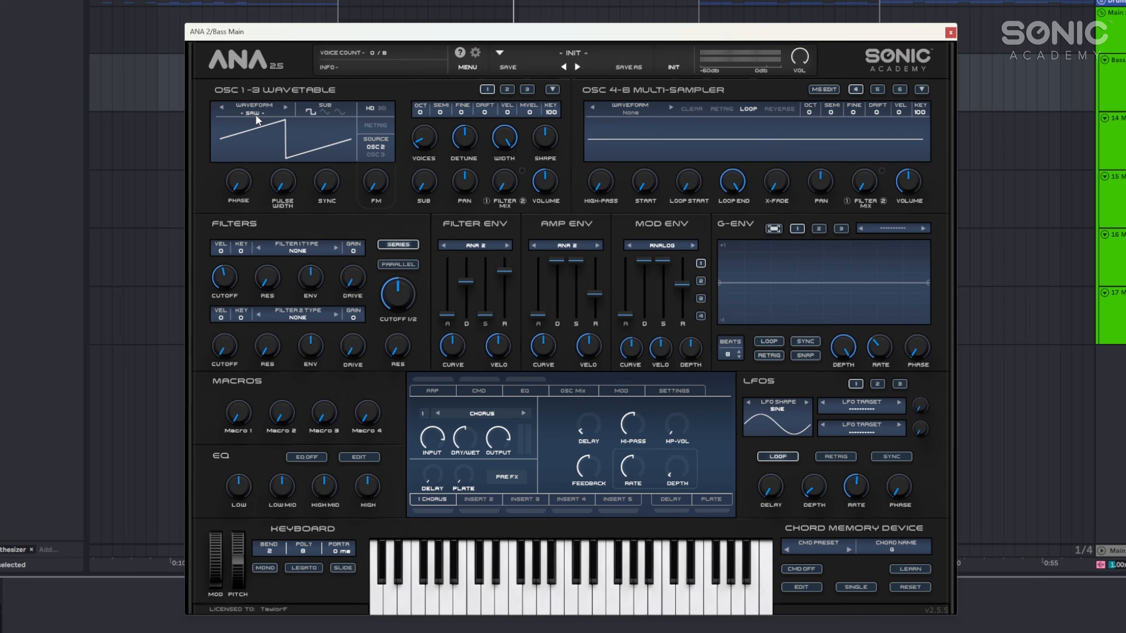
left_click(255, 114)
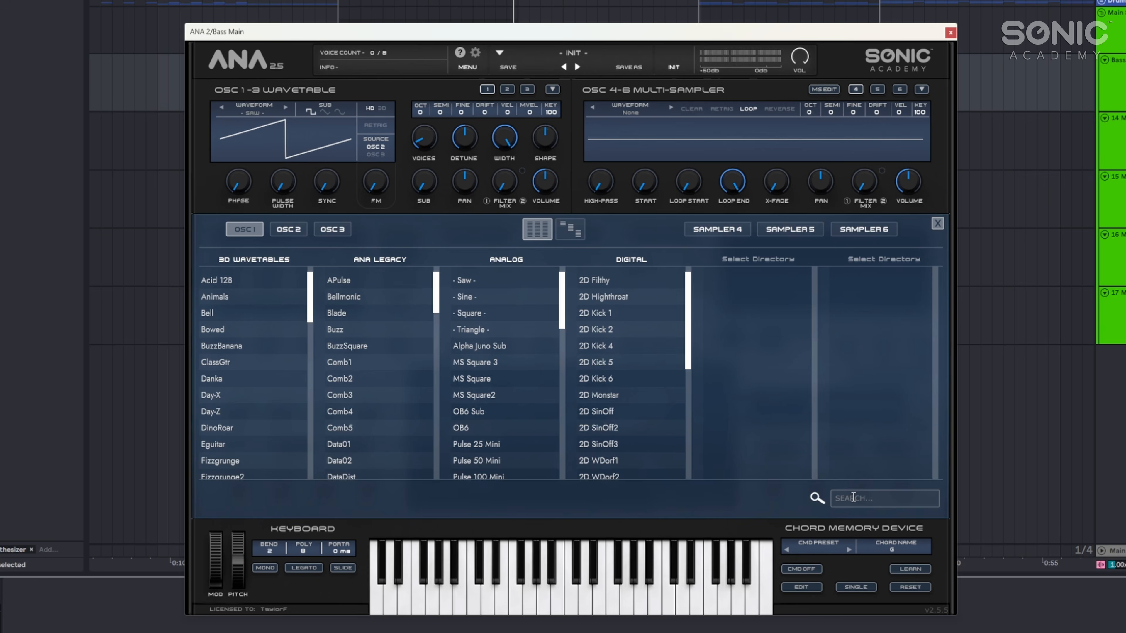
type("saw")
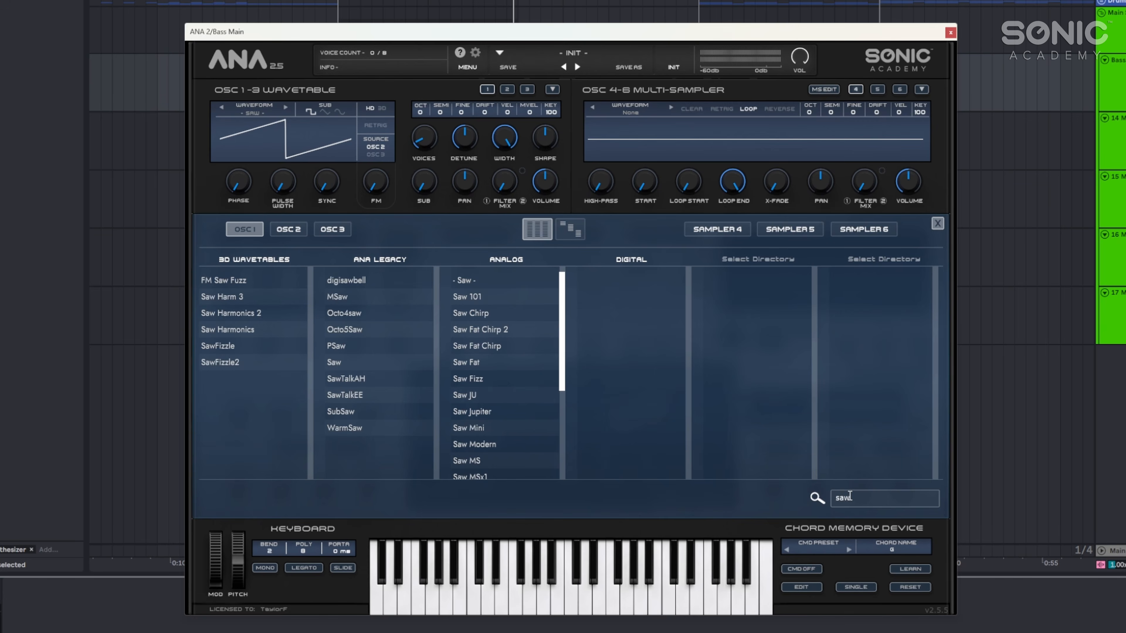
scroll(488, 328, "down", 3)
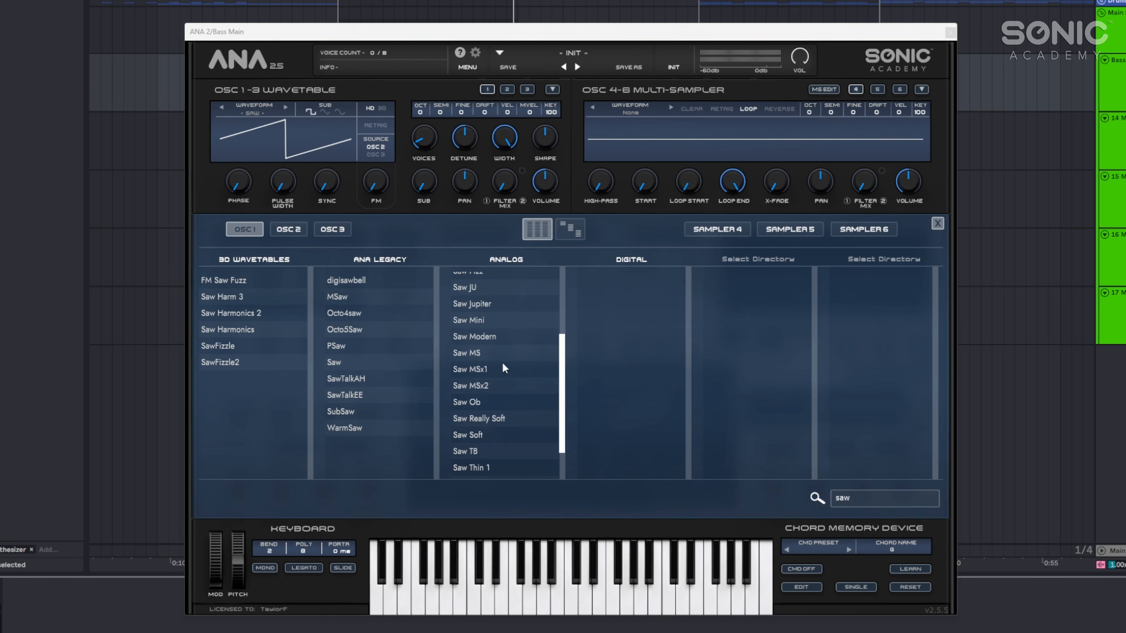
left_click(486, 321)
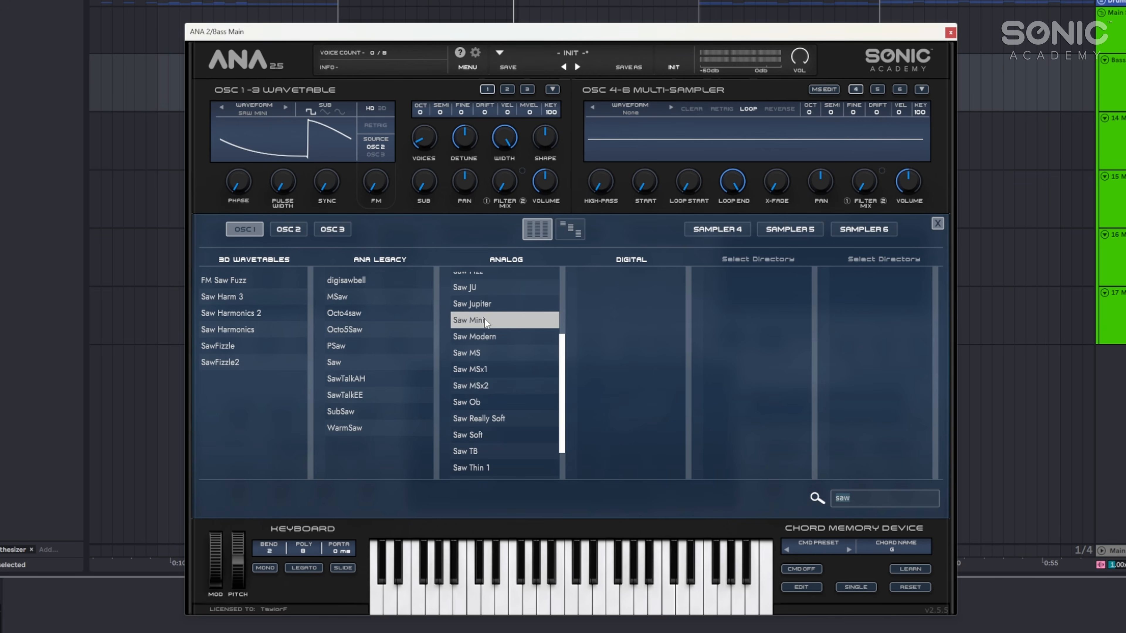
left_click(936, 223)
Switch oscillator 1's sub to the middle of the three waveform shapes and raise the number of voices.
left_click(324, 111)
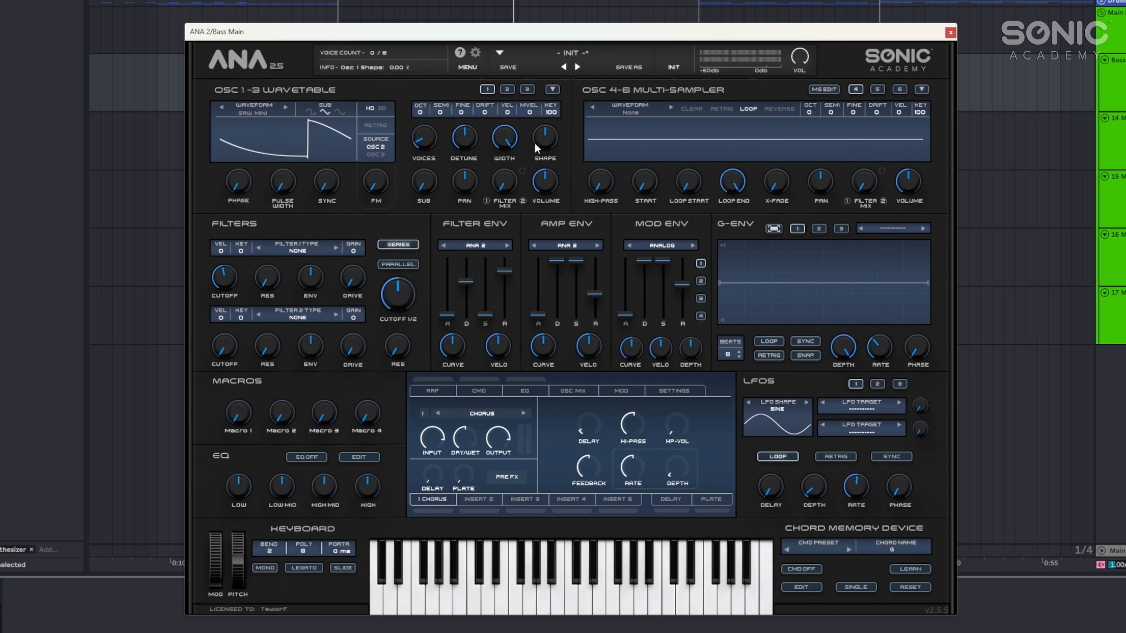
left_click(553, 89)
left_click(576, 125)
left_click(553, 92)
left_click(584, 144)
left_click_drag(428, 137, 440, 122)
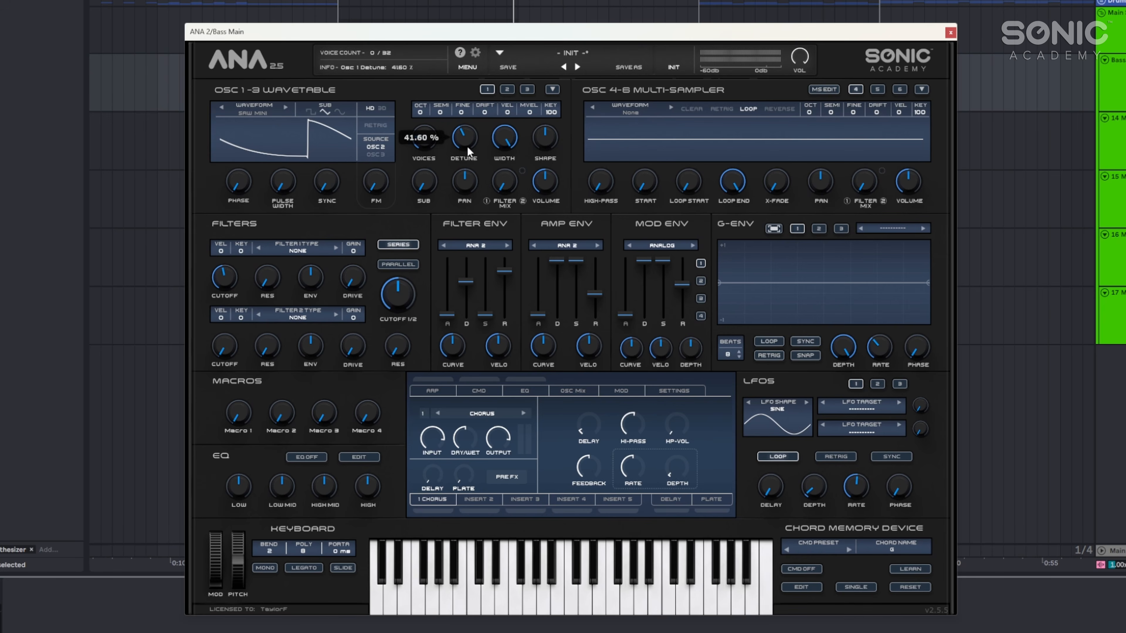
Adjust oscillator 1's detune and raise its sub level to 24%.
left_click_drag(467, 146, 435, 143)
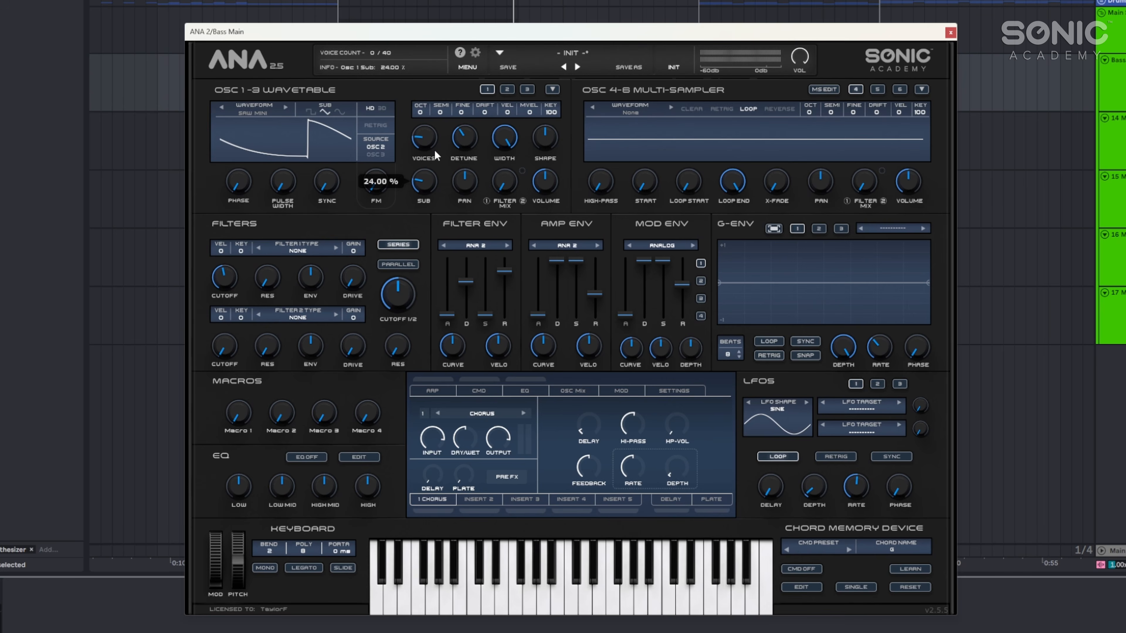
Set oscillator 2 to Saw Mini, octave -1 and 3 voices with more sub and shifted phase, and oscillator 3 to Saw Mini at octave -2.
left_click(507, 89)
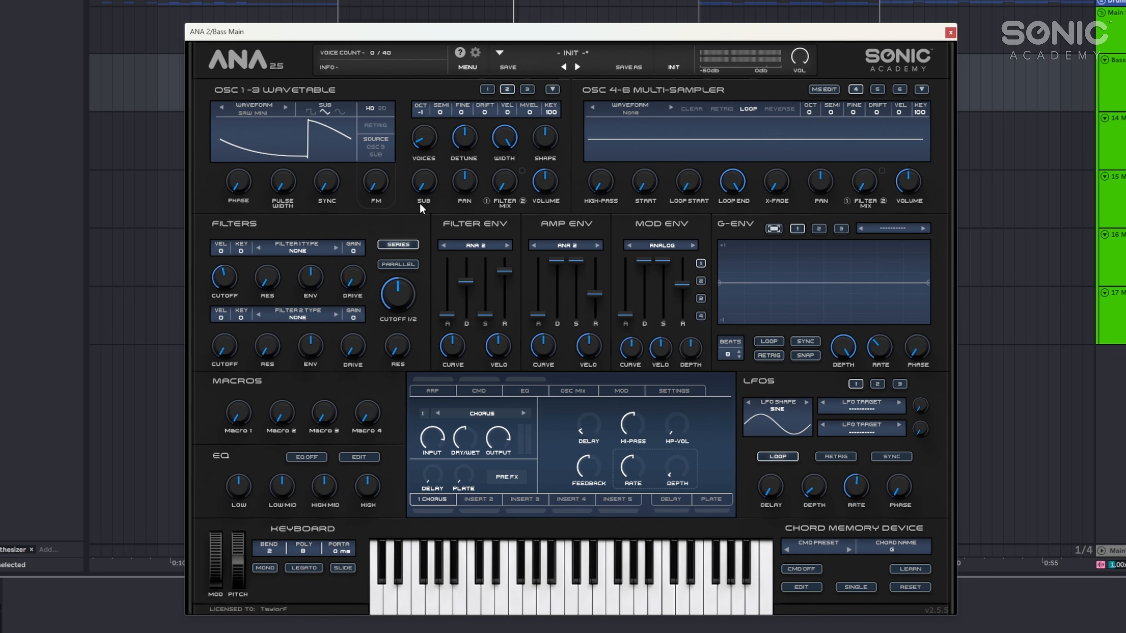
left_click_drag(420, 200, 430, 113)
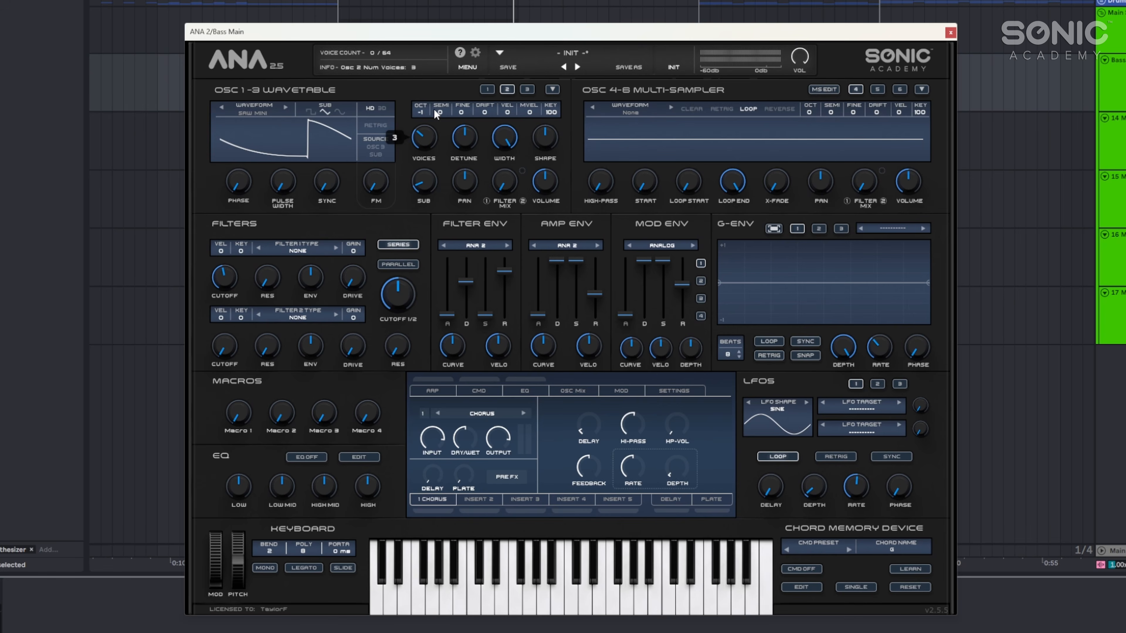
left_click_drag(242, 179, 250, 163)
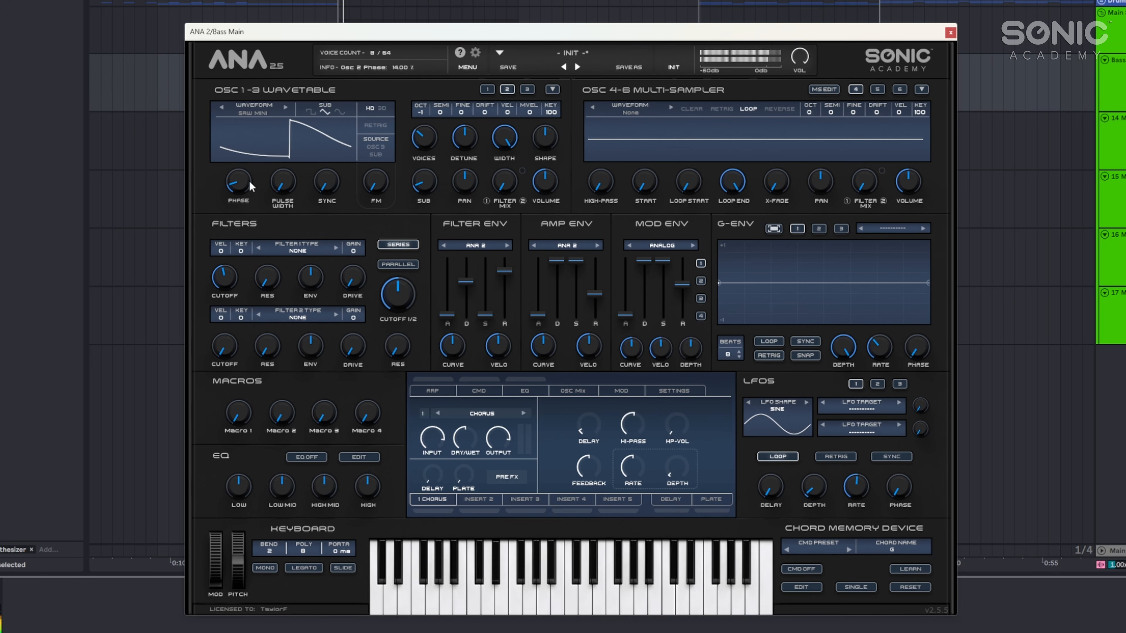
left_click_drag(239, 191, 245, 181)
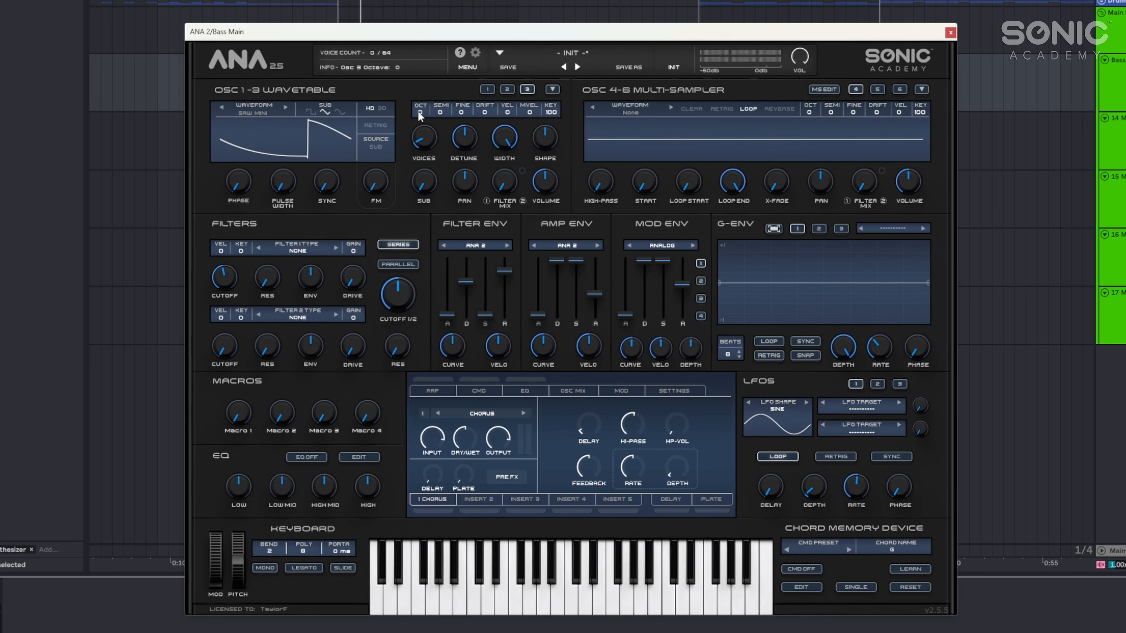
left_click_drag(419, 111, 422, 137)
Set filter 1 to the analog Mogy - LP type with 100% envelope amount and its cutoff fully down.
left_click(303, 252)
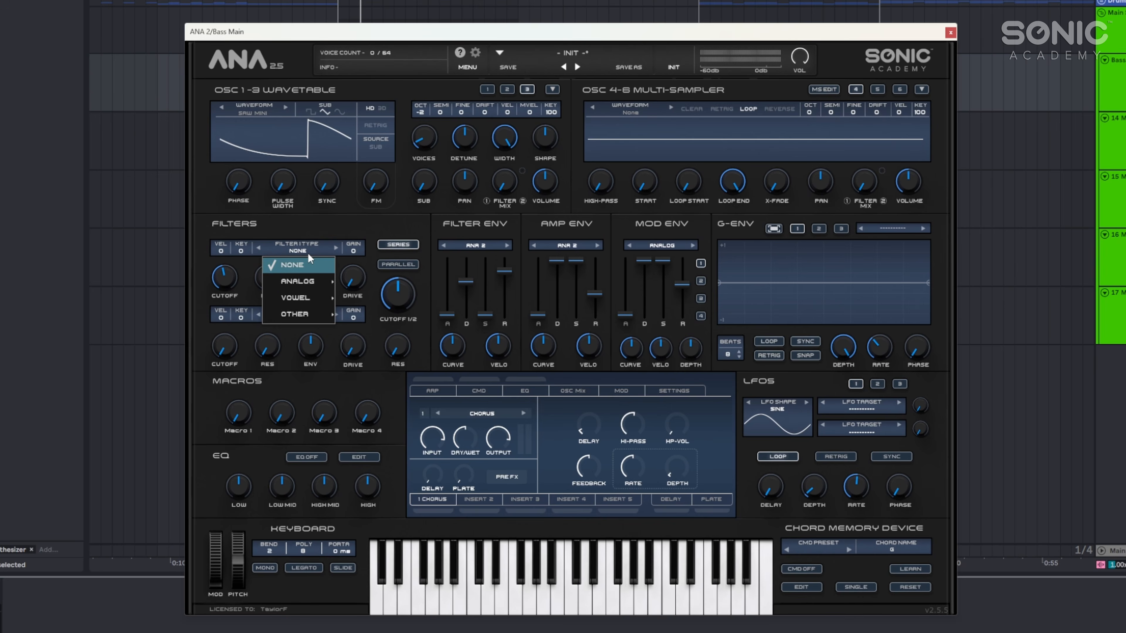
mouse_move(292, 281)
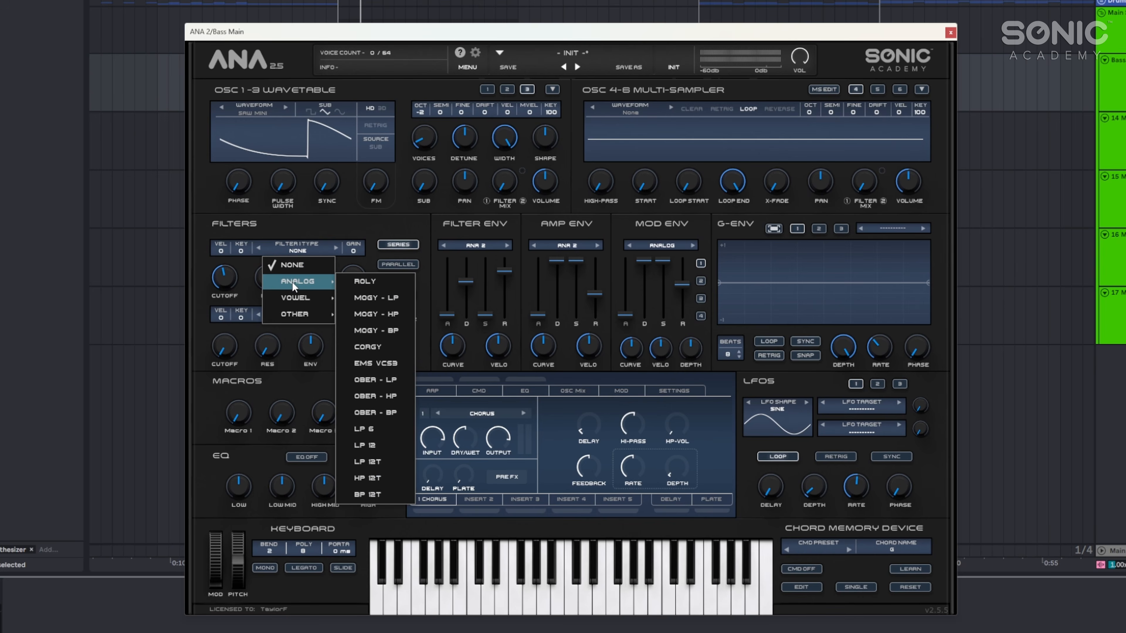
left_click(386, 299)
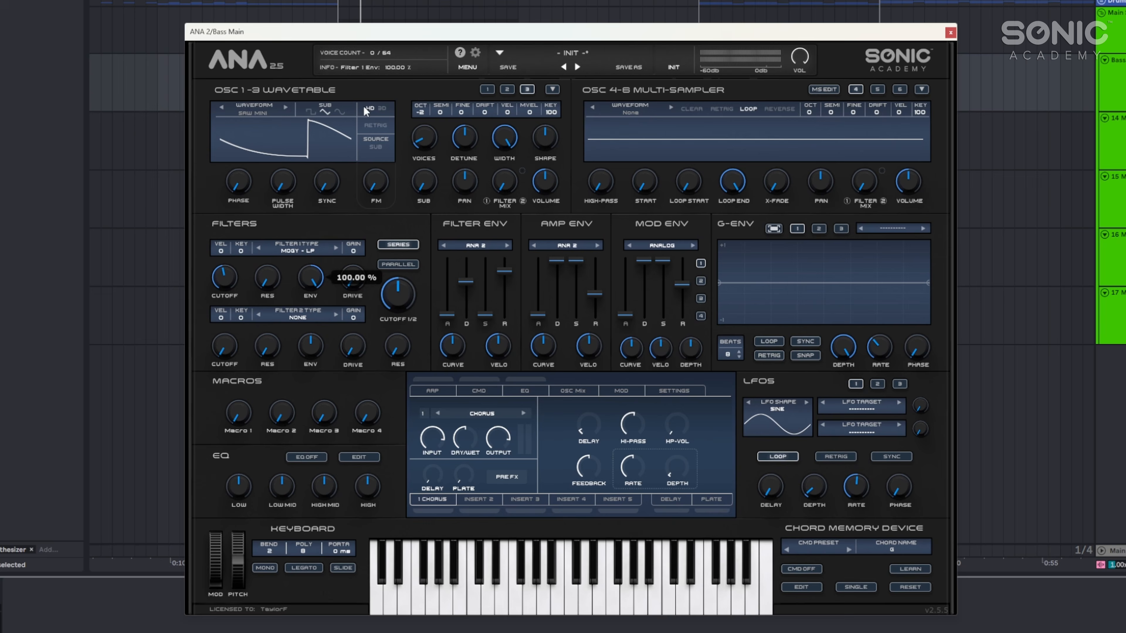
left_click_drag(214, 287, 240, 454)
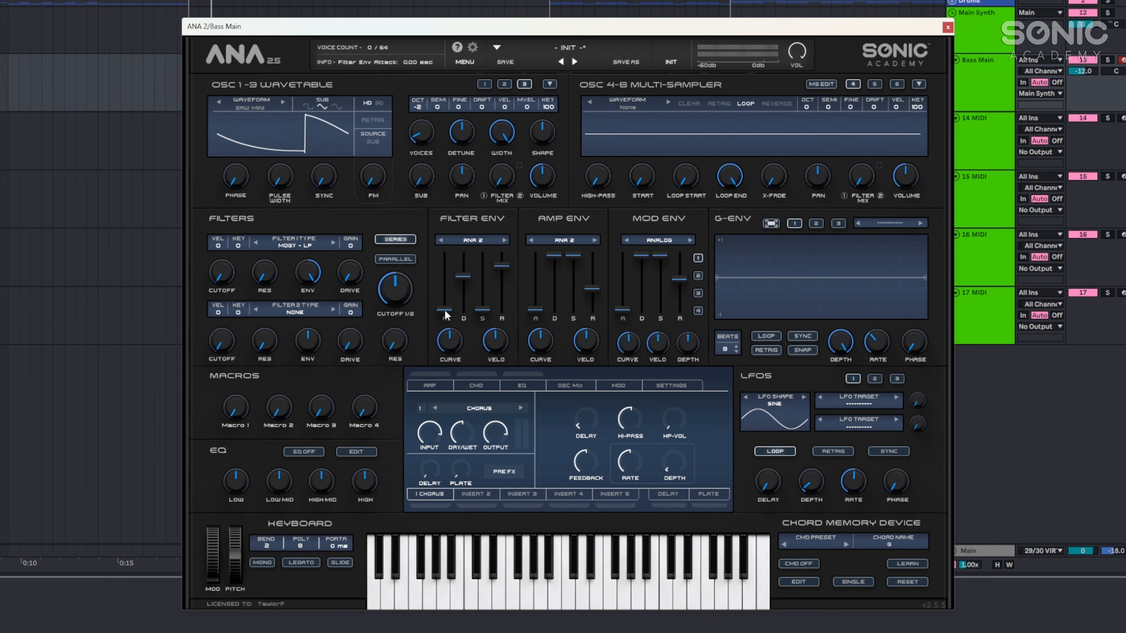
Shape the filter envelope with slightly more attack, shorter decay, a 20 ms release and a curve of about 72%.
left_click_drag(444, 309, 464, 274)
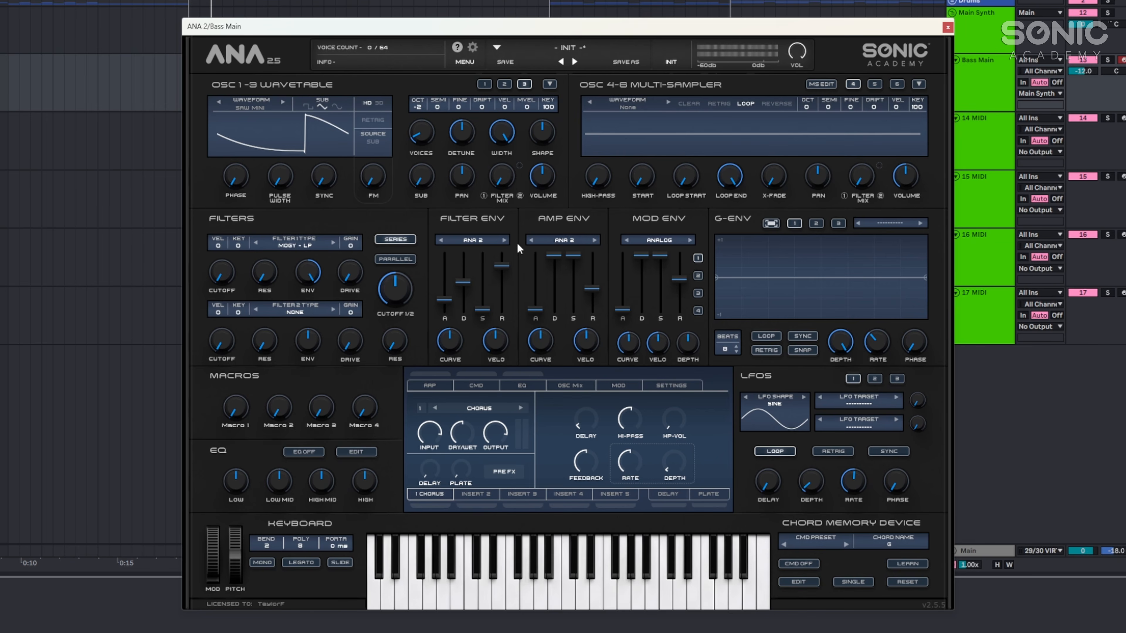
left_click_drag(501, 265, 501, 309)
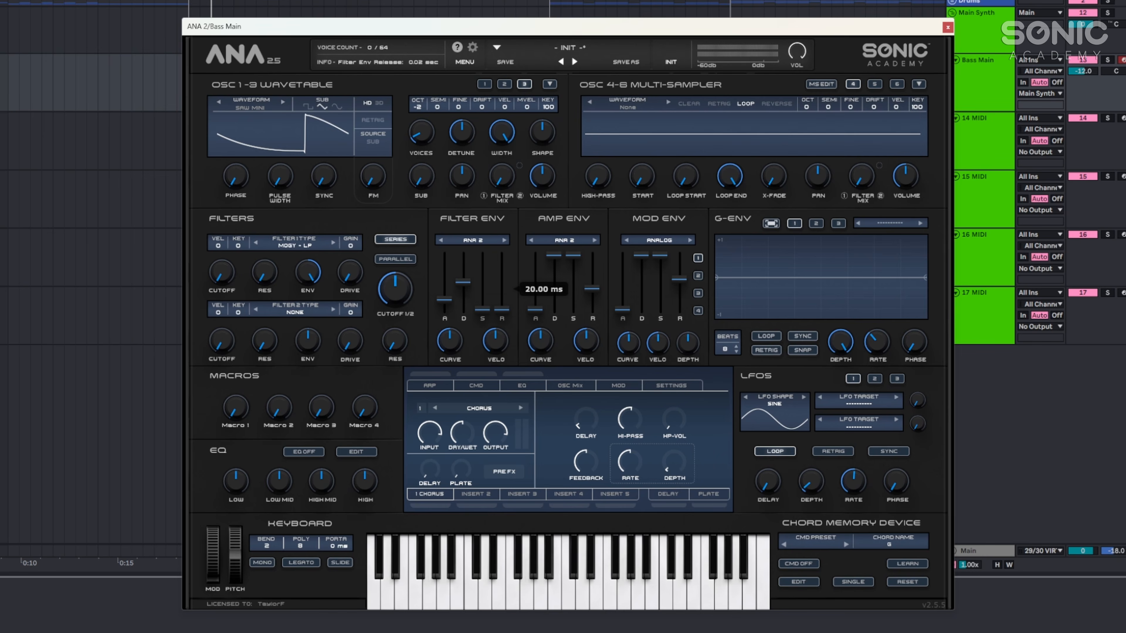
left_click_drag(450, 339, 459, 318)
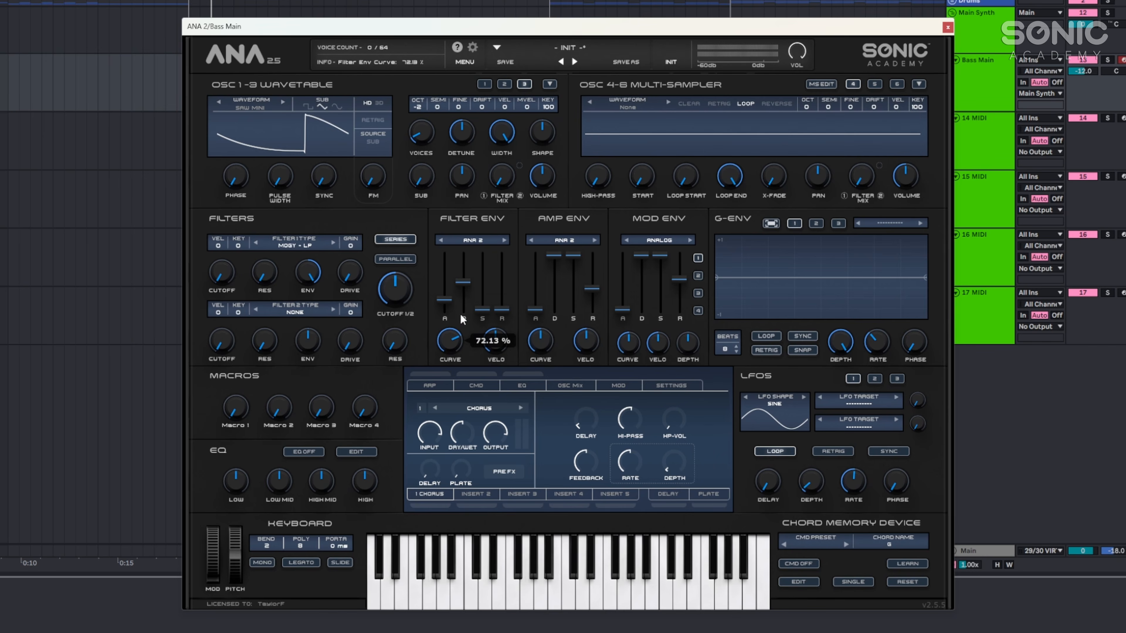
Lower the combined filter cutoff while playing the bass, and raise the filter envelope's velocity amount to maximum.
key("space")
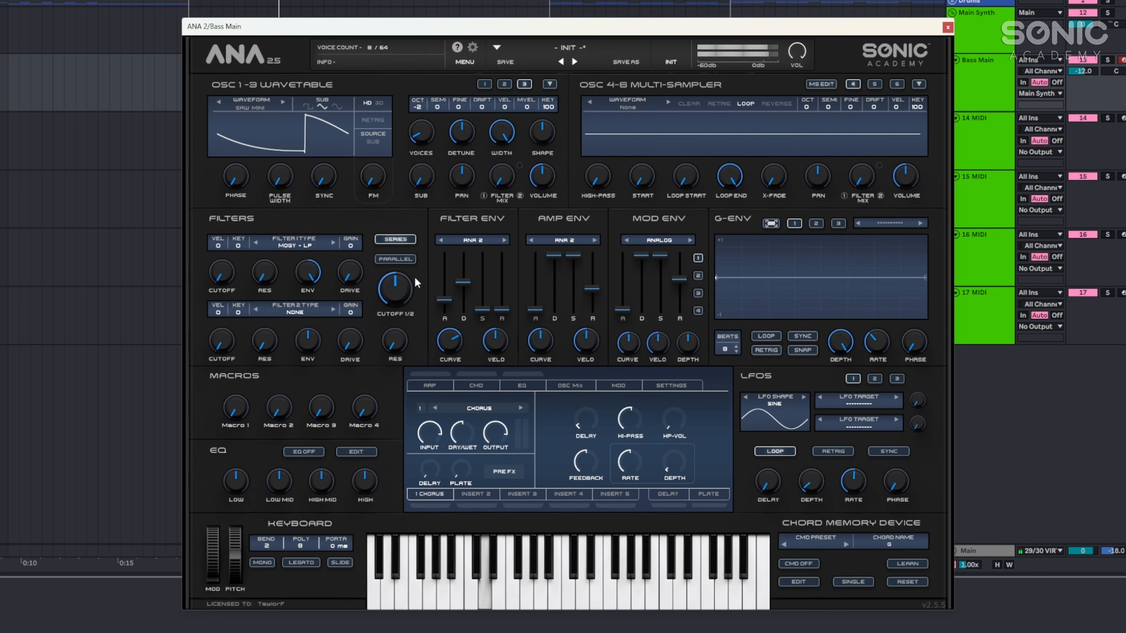
left_click_drag(410, 291, 400, 298)
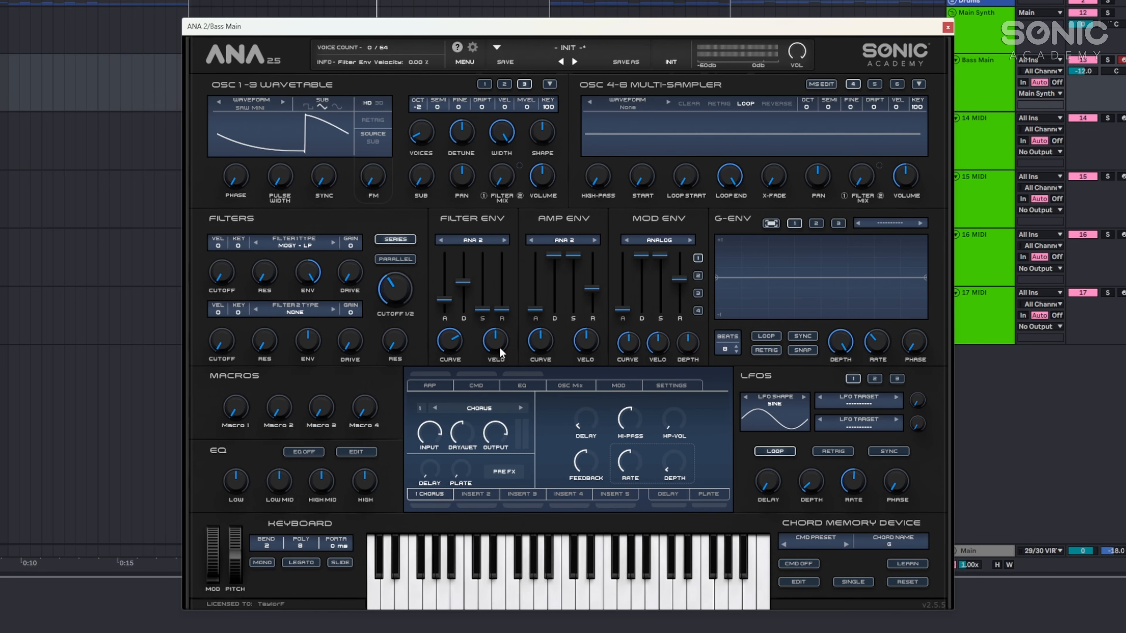
left_click_drag(500, 353, 503, 228)
Bring the amp envelope's sustain to zero, shorten its release and decay, and play the bass back.
left_click_drag(578, 261, 593, 304)
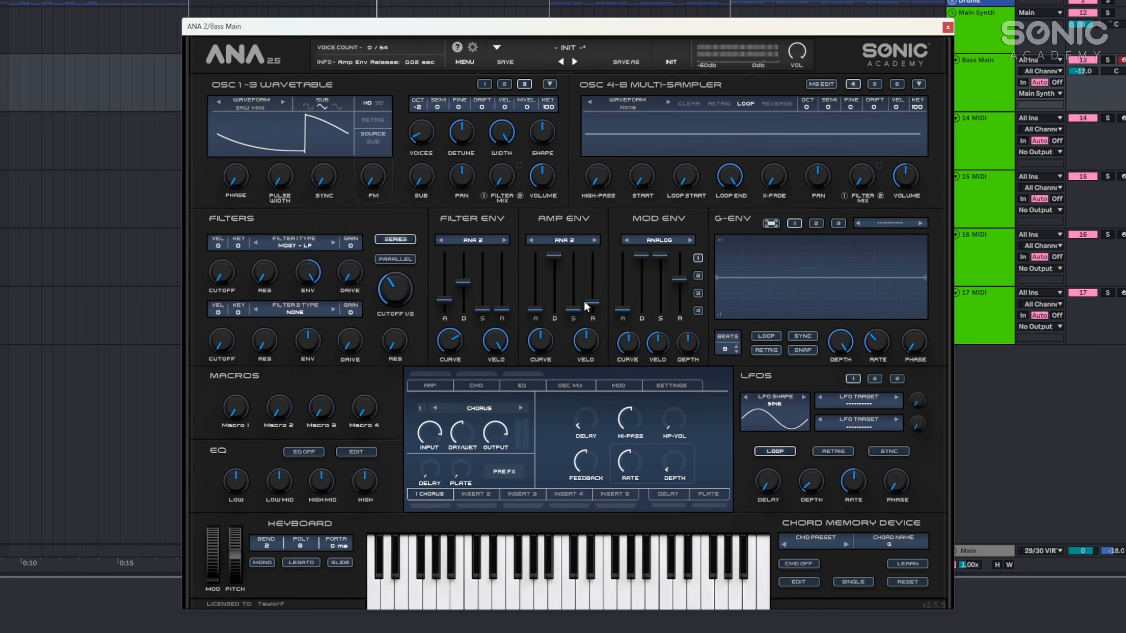
left_click_drag(554, 255, 554, 275)
key("space")
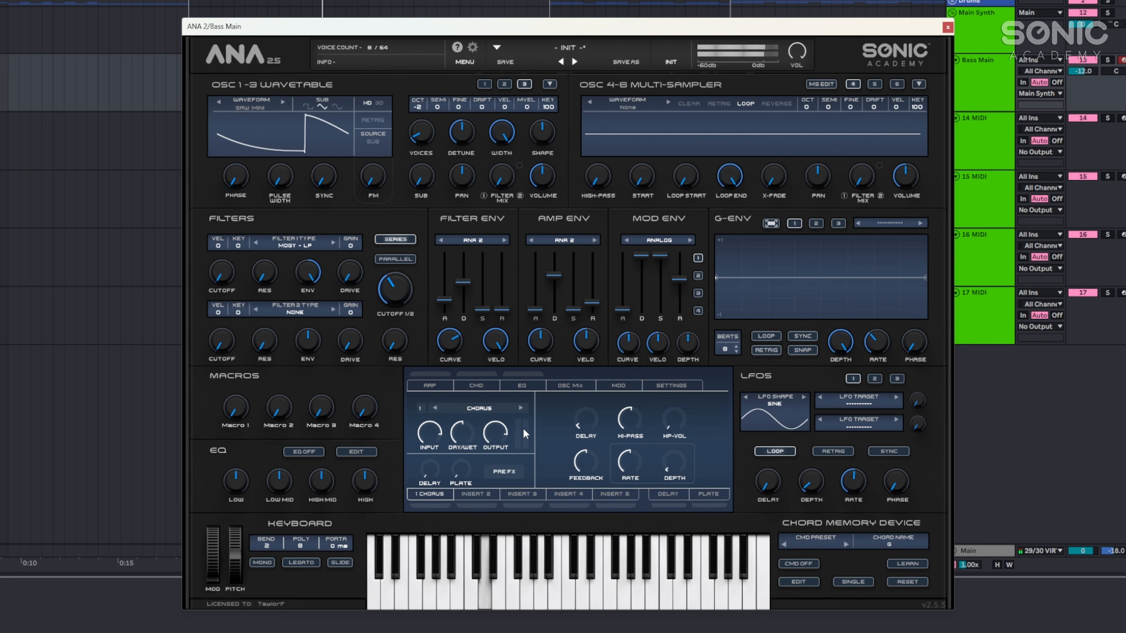
Replace the Chorus in insert 1 with the JU60 modulation effect, choose type I, reduce its dry/wet, and audition it.
left_click(503, 408)
left_click(498, 399)
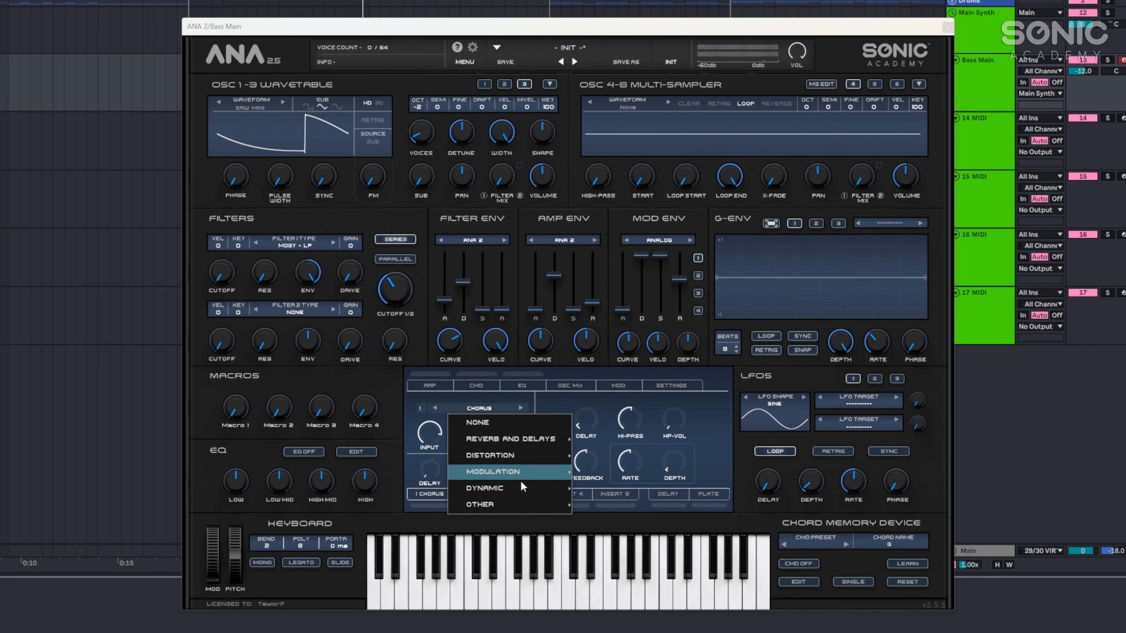
mouse_move(523, 470)
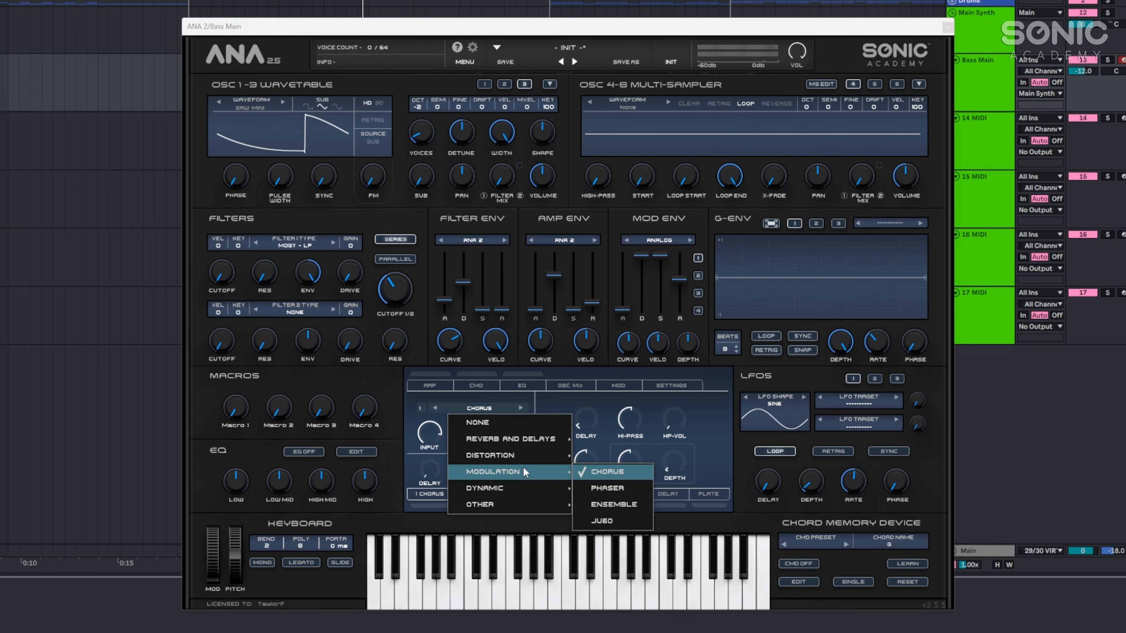
left_click(597, 521)
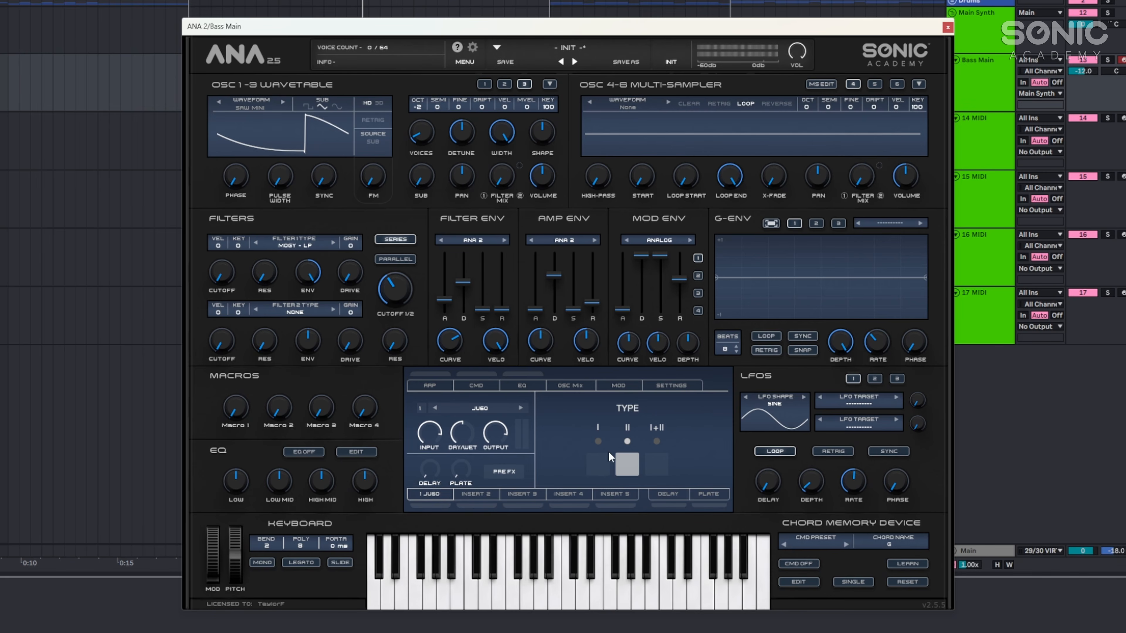
left_click(598, 456)
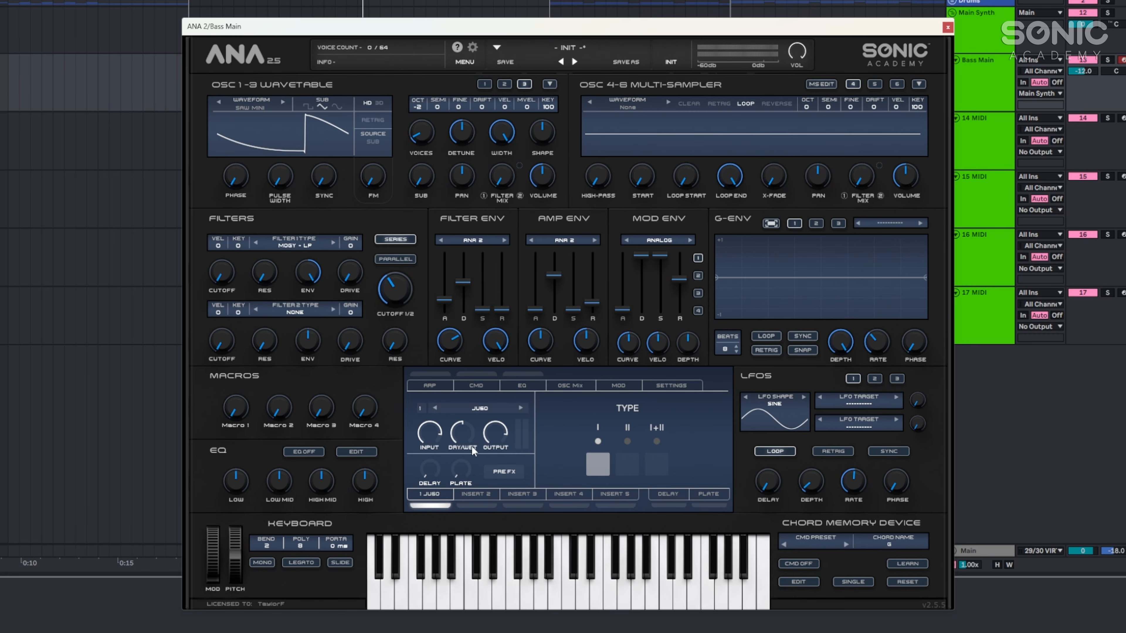
left_click_drag(466, 447, 473, 482)
key("space")
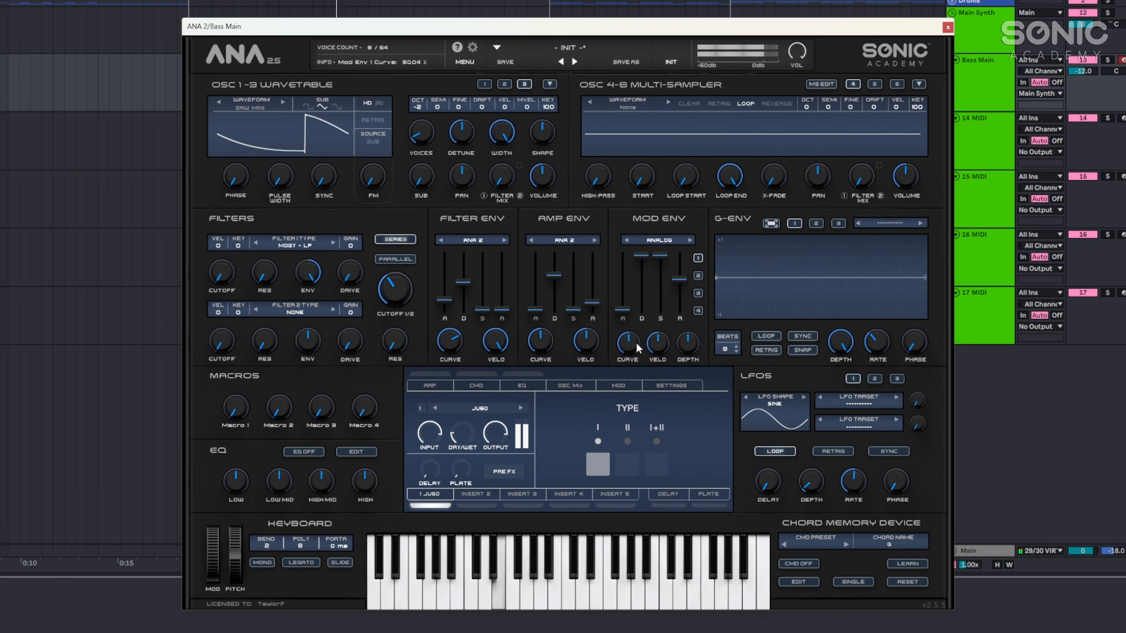
Add Roar after ANA 2 on the Bass Main track and switch its routing to Single.
left_click_drag(83, 66, 357, 502)
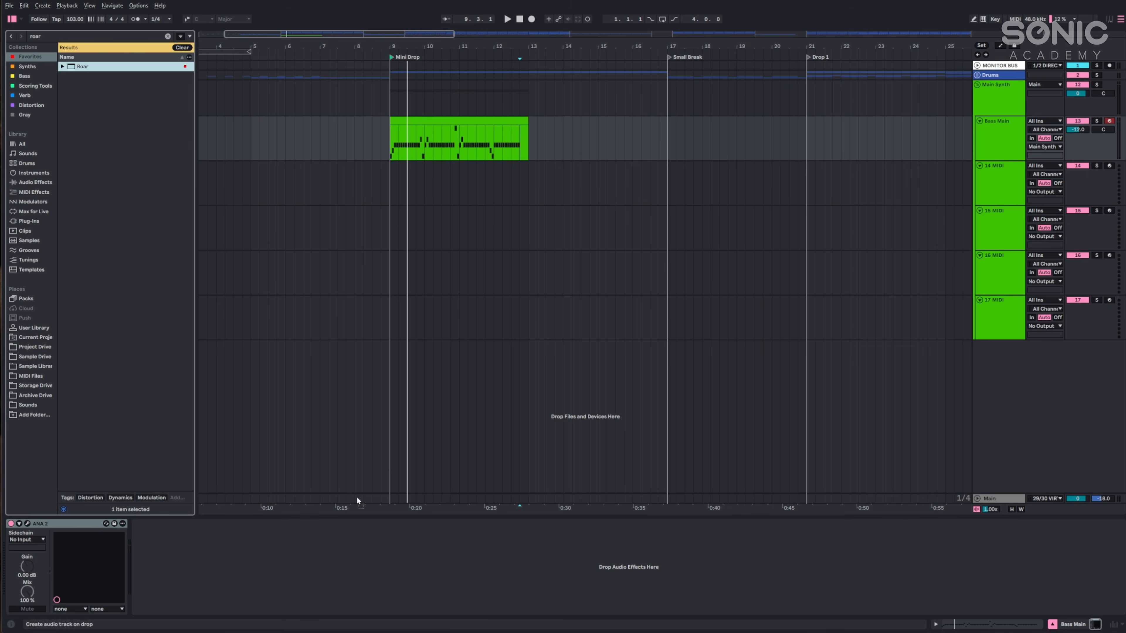
left_click_drag(283, 546, 246, 535)
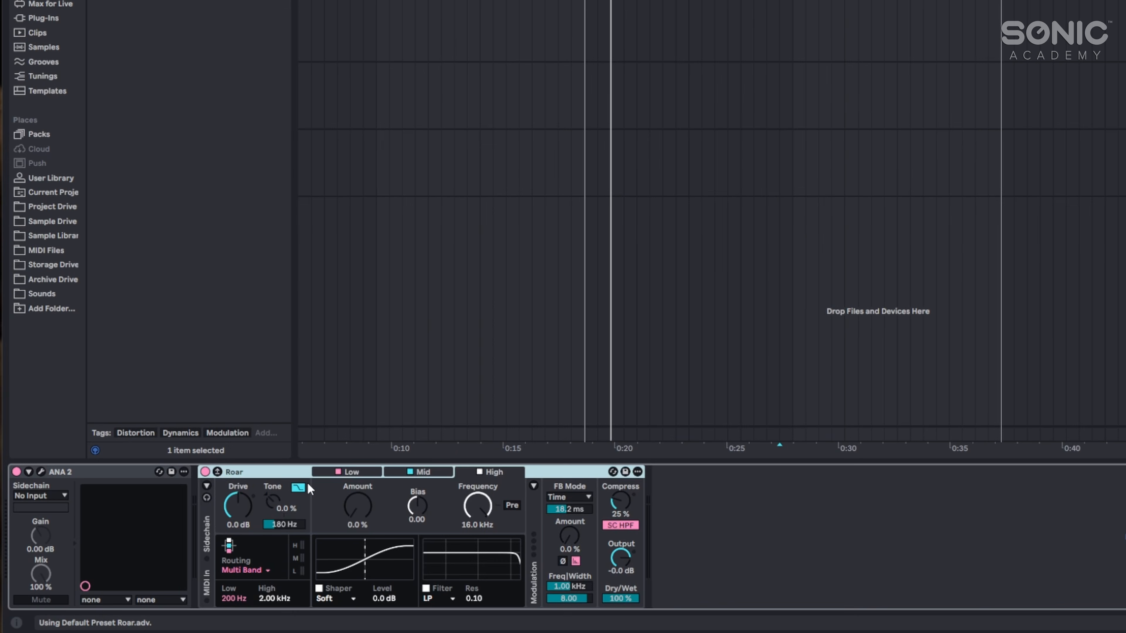
left_click(262, 571)
left_click(263, 493)
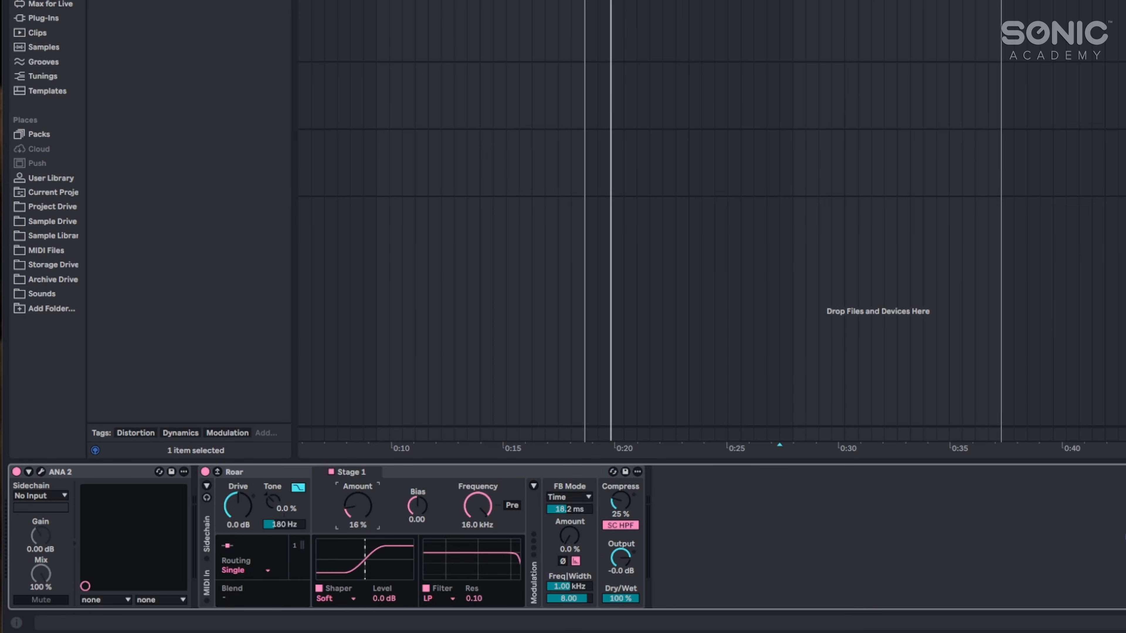
Set Roar's Stage 1 amount to 14% and its compression to 0% while auditioning the bass.
left_click_drag(357, 505, 358, 504)
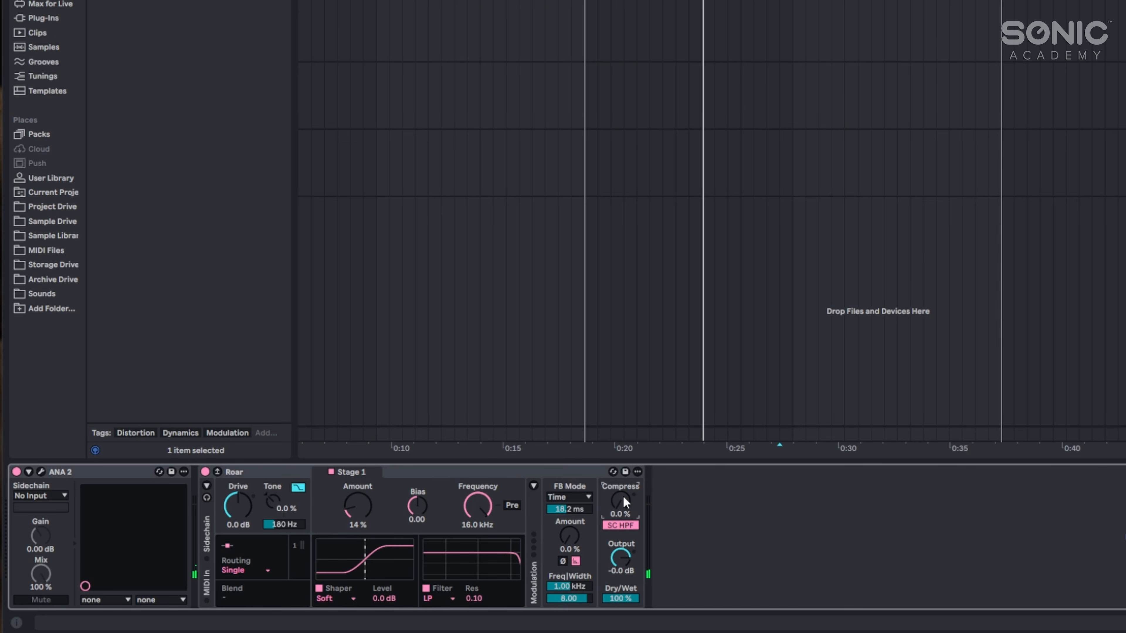
key("space")
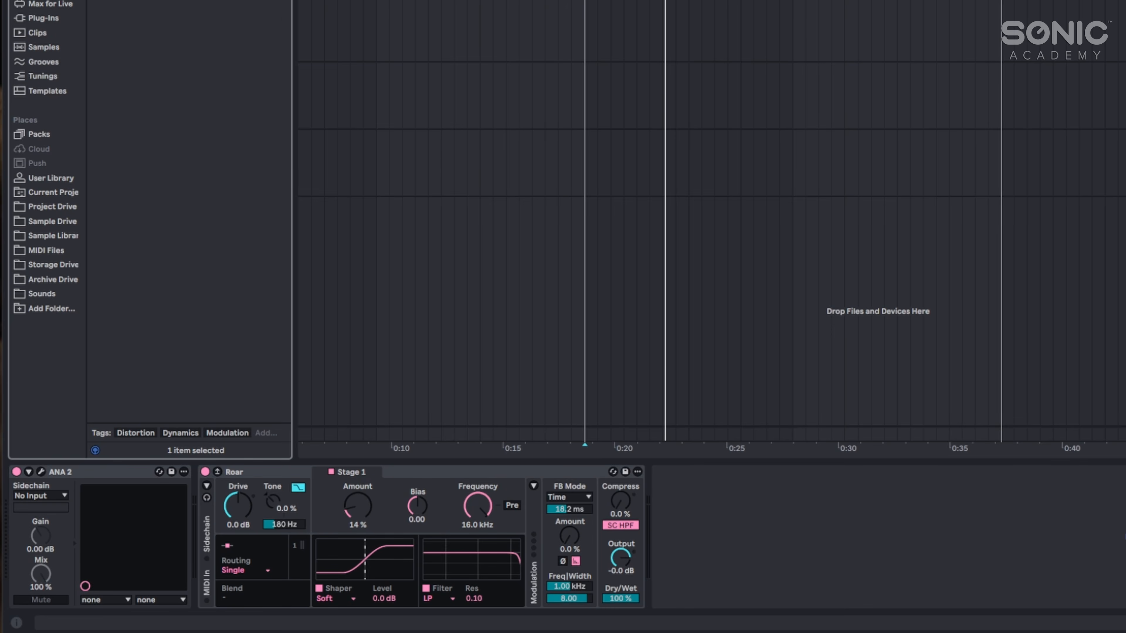
Add a Saturator after Roar, set its drive to 3.4 dB, and play the bass through it.
key("Down")
key("Return")
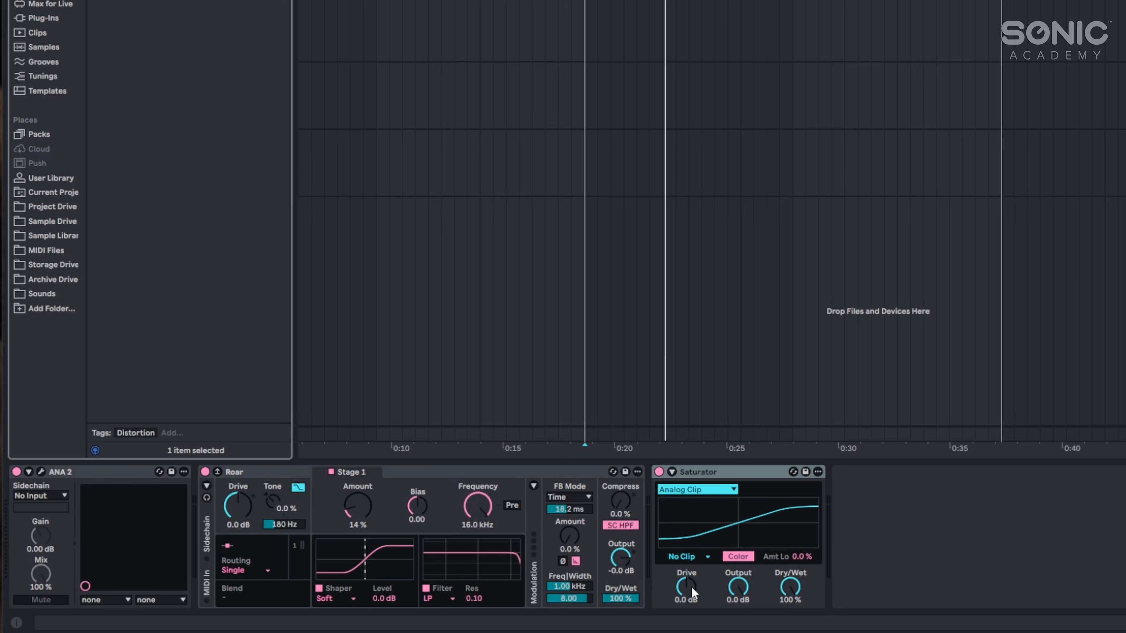
left_click_drag(694, 593, 694, 590)
key("space")
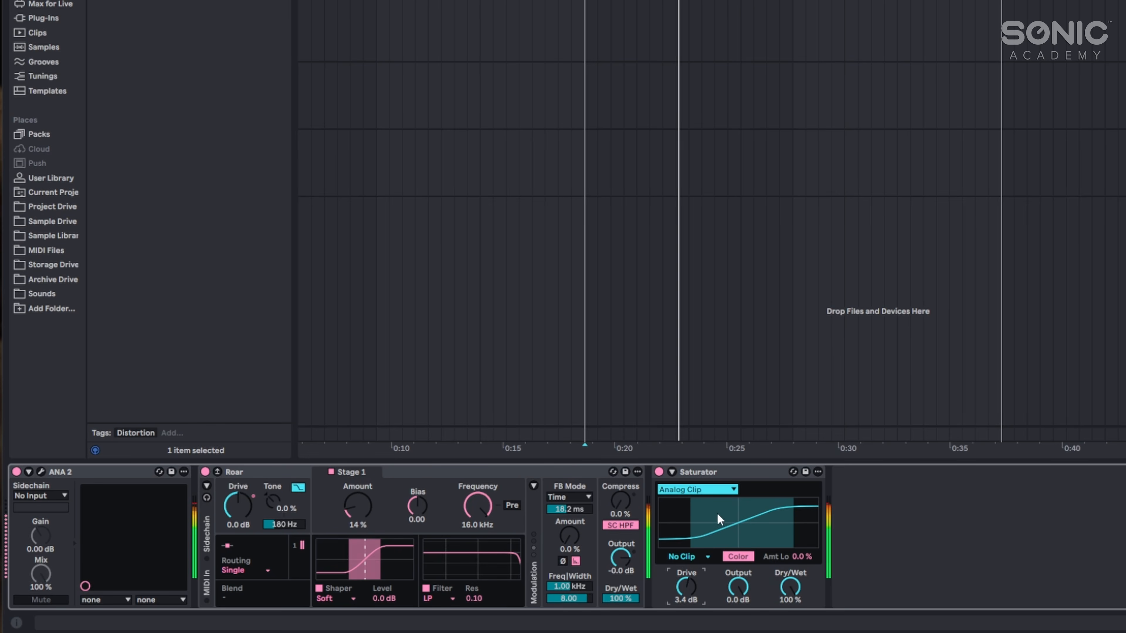
left_click(672, 472)
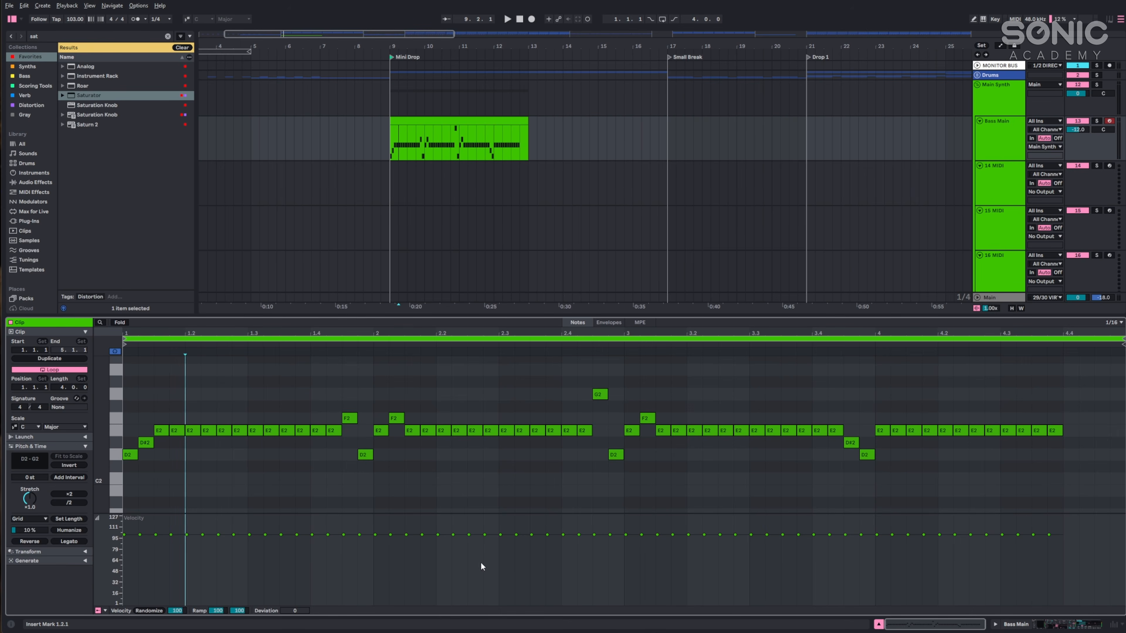
Set the velocity of every note in the Bass Main clip to 37.
key("ctrl+a")
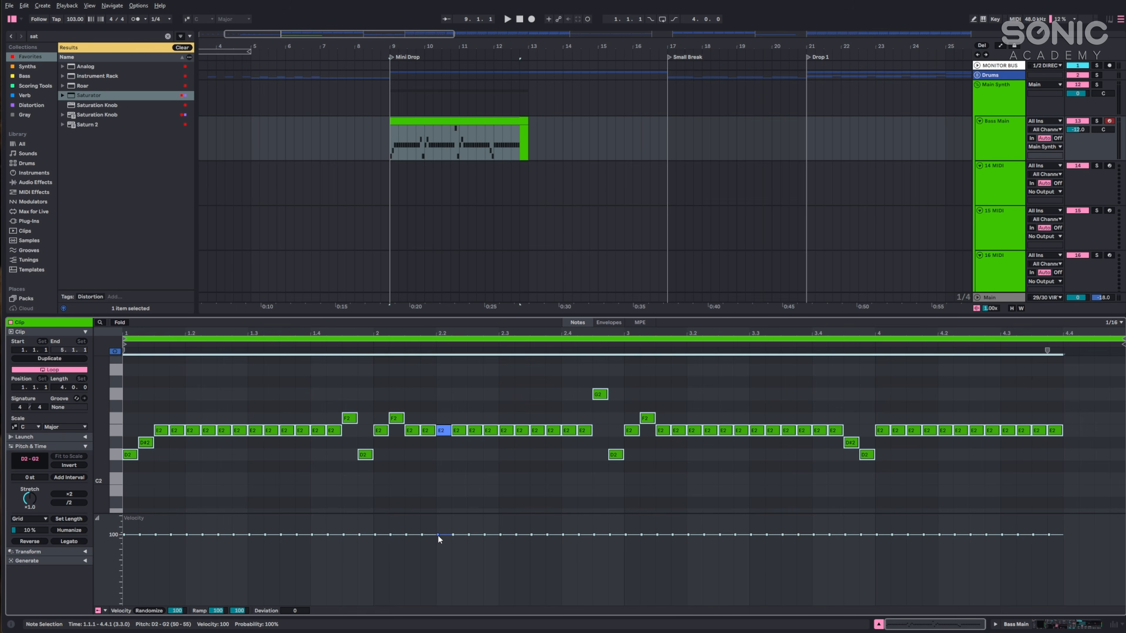
left_click_drag(124, 535, 124, 578)
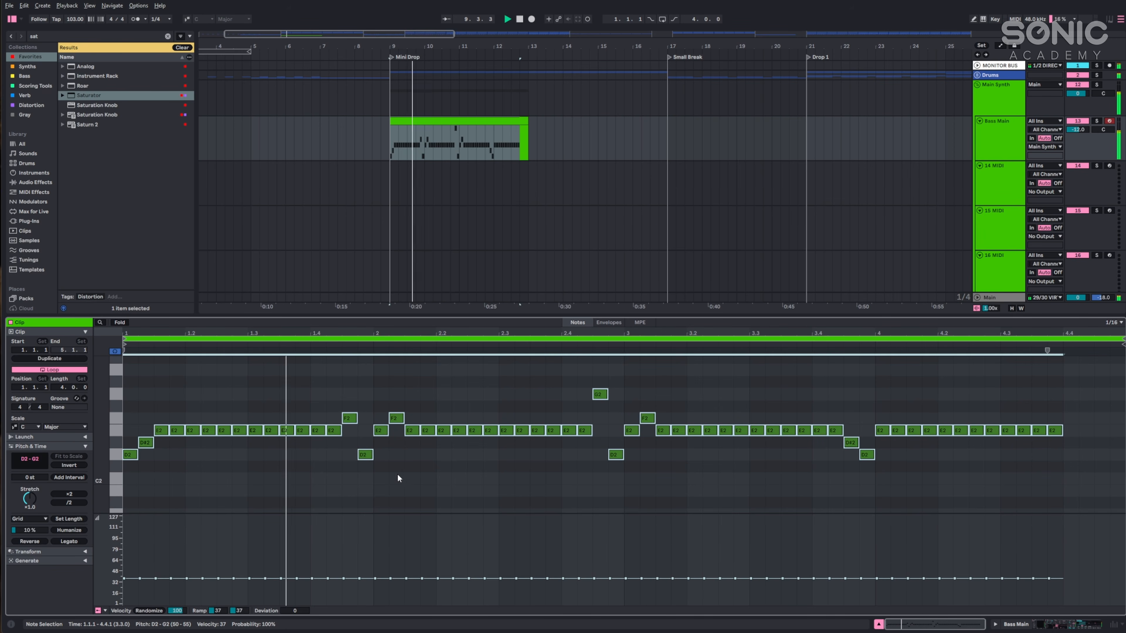
Raise the velocities of the last two notes of bars 1, 2 and 3, with bar 3's final D2 at 63.
left_click(867, 562)
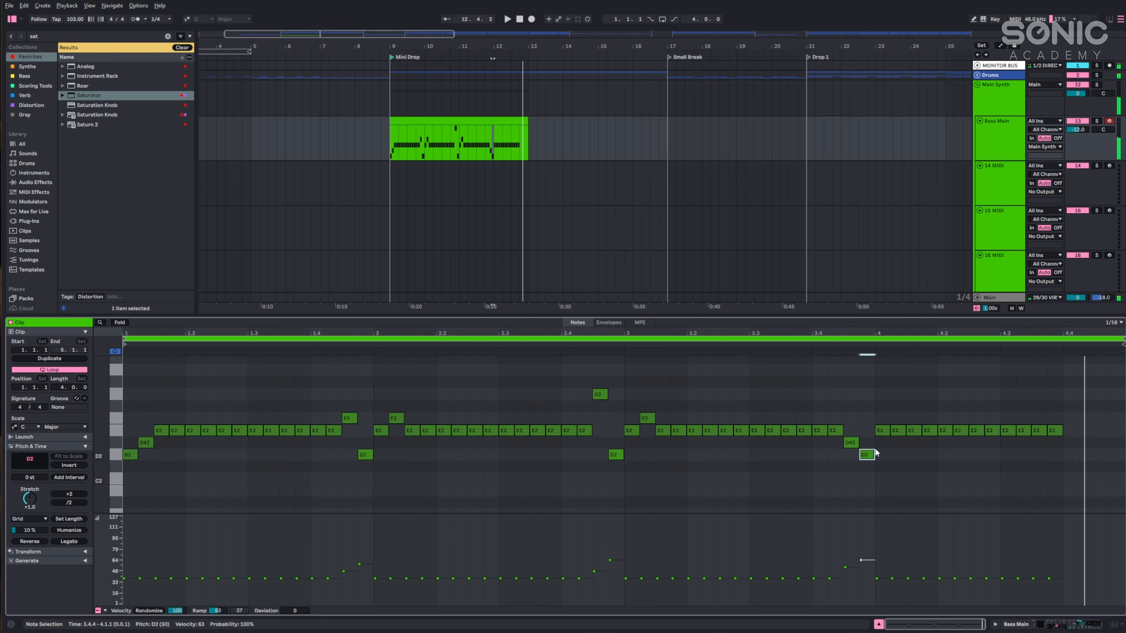
key("space")
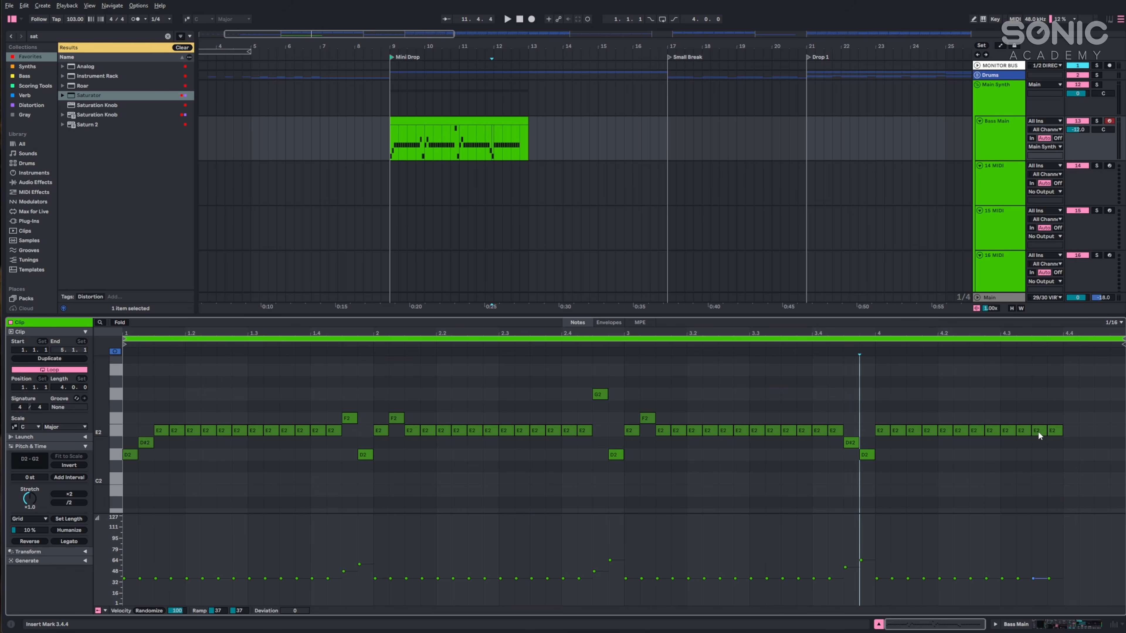
Ramp the velocities of bar 4's E2 notes in the Bass Main clip from 37 up to 56, and play the result.
left_click_drag(869, 417, 1071, 439)
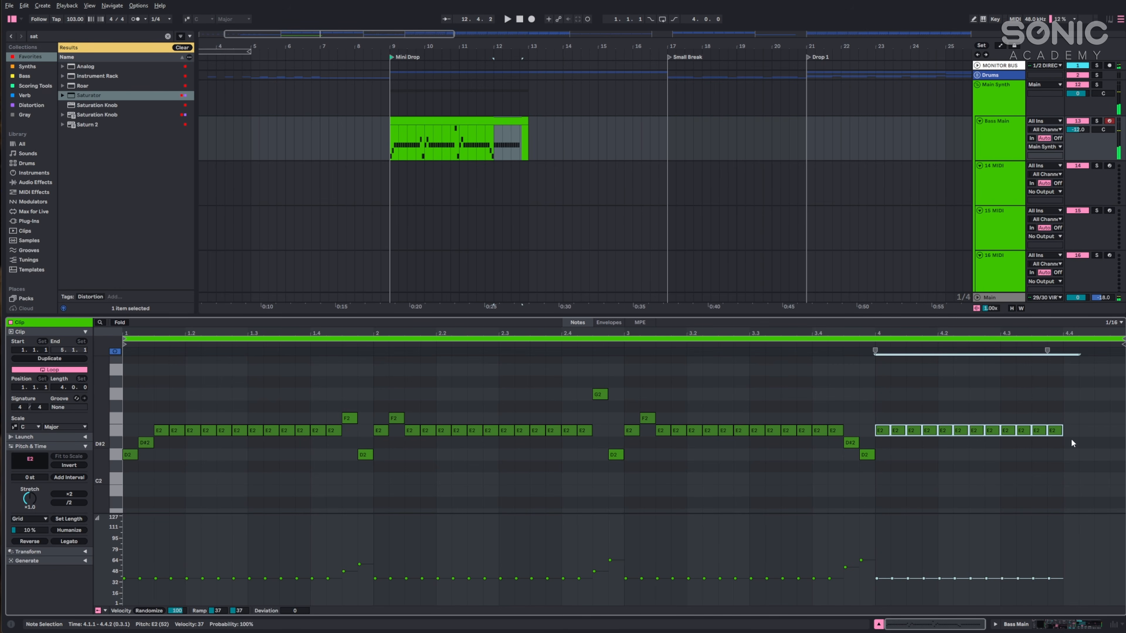
key("b")
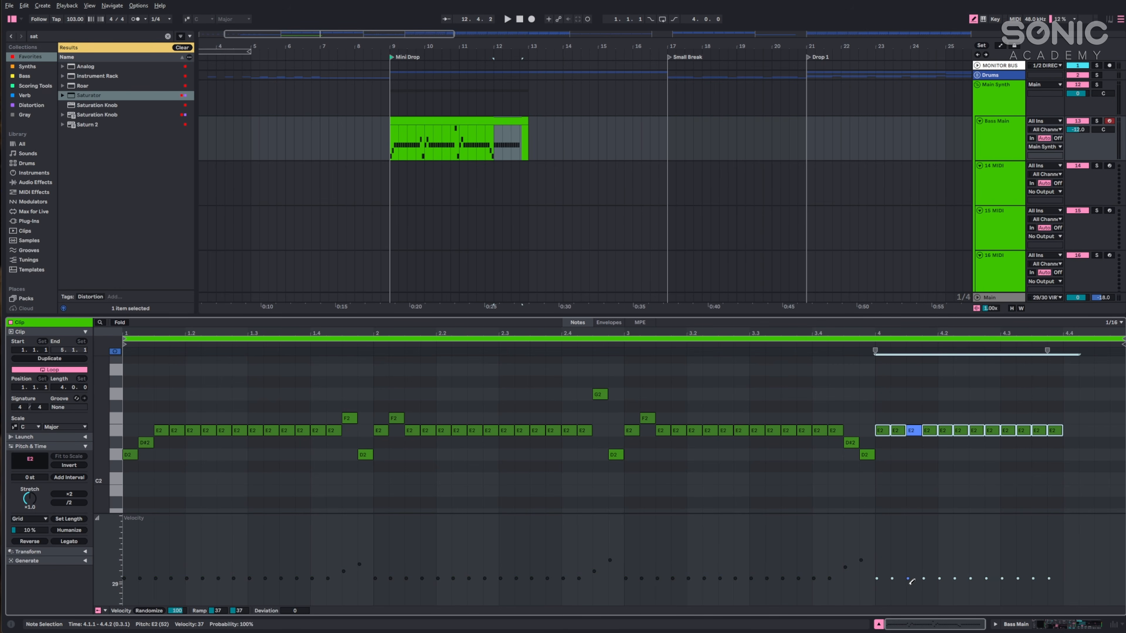
left_click_drag(887, 576, 1055, 564)
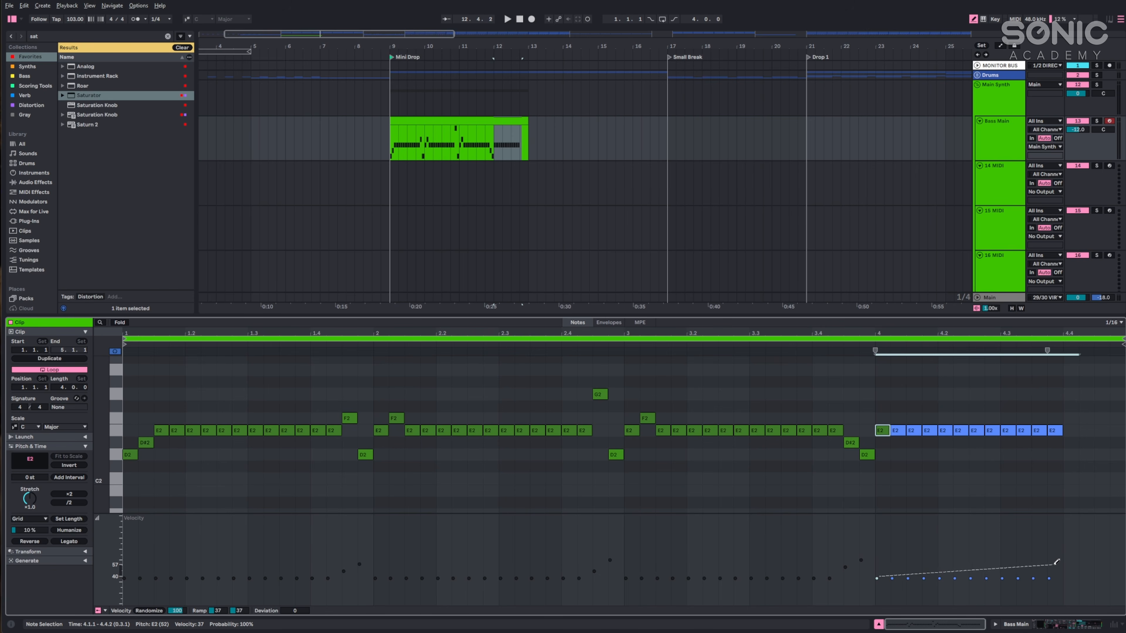
left_click_drag(1057, 563, 1058, 563)
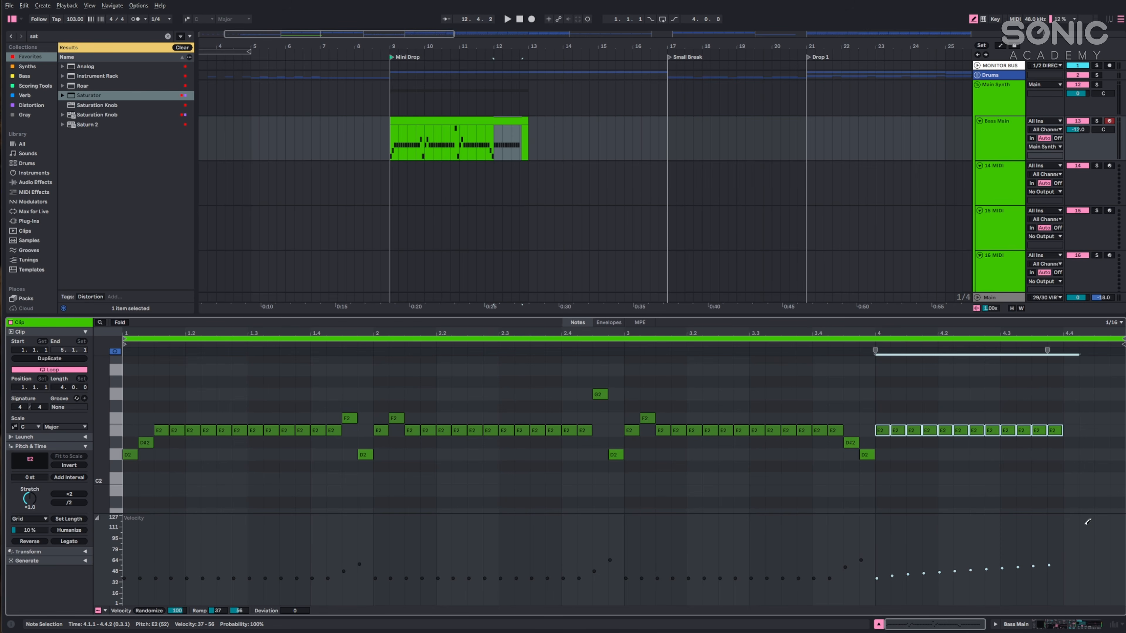
key("space")
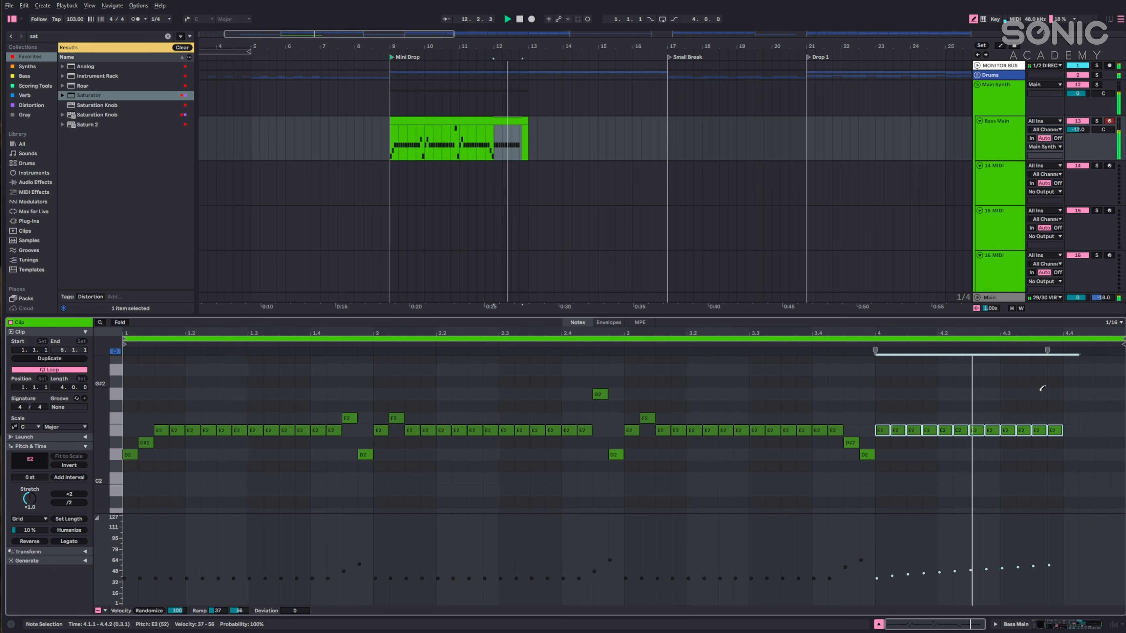
Duplicate the Bass Main clip to fill the Mini Drop through bar 17, and play from just before the section.
left_click(487, 124)
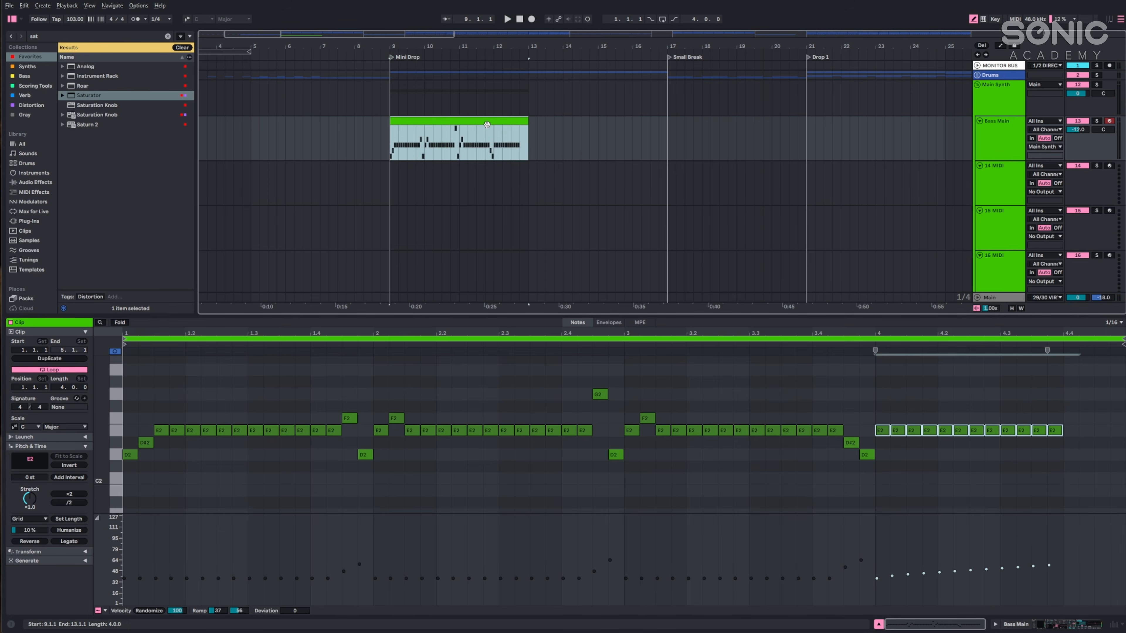
key("ctrl+d")
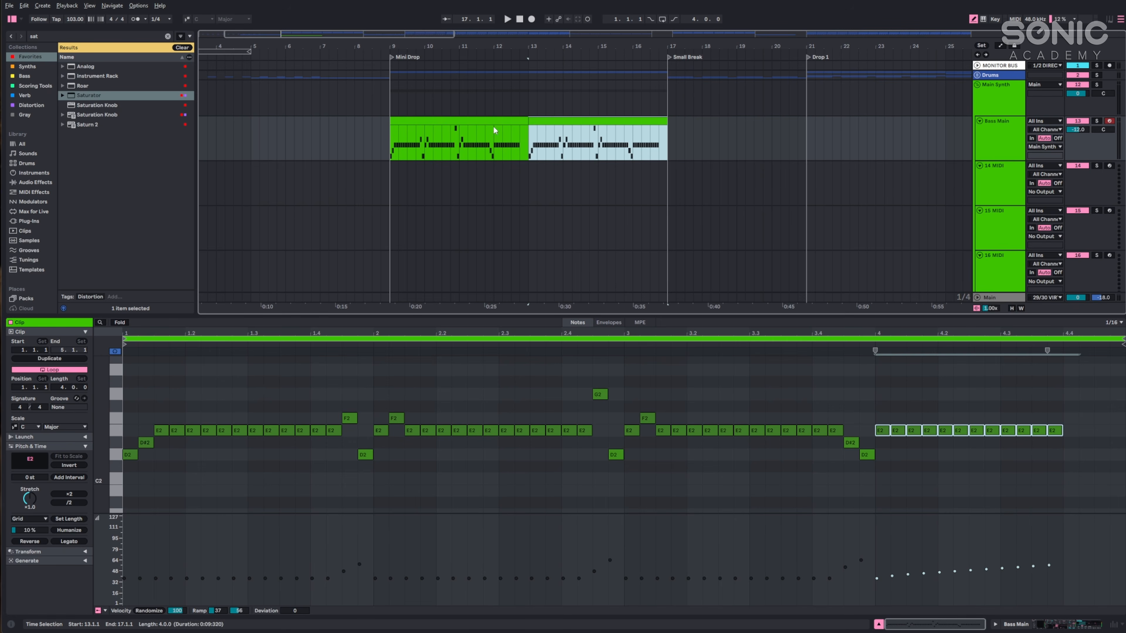
left_click(372, 138)
key("space")
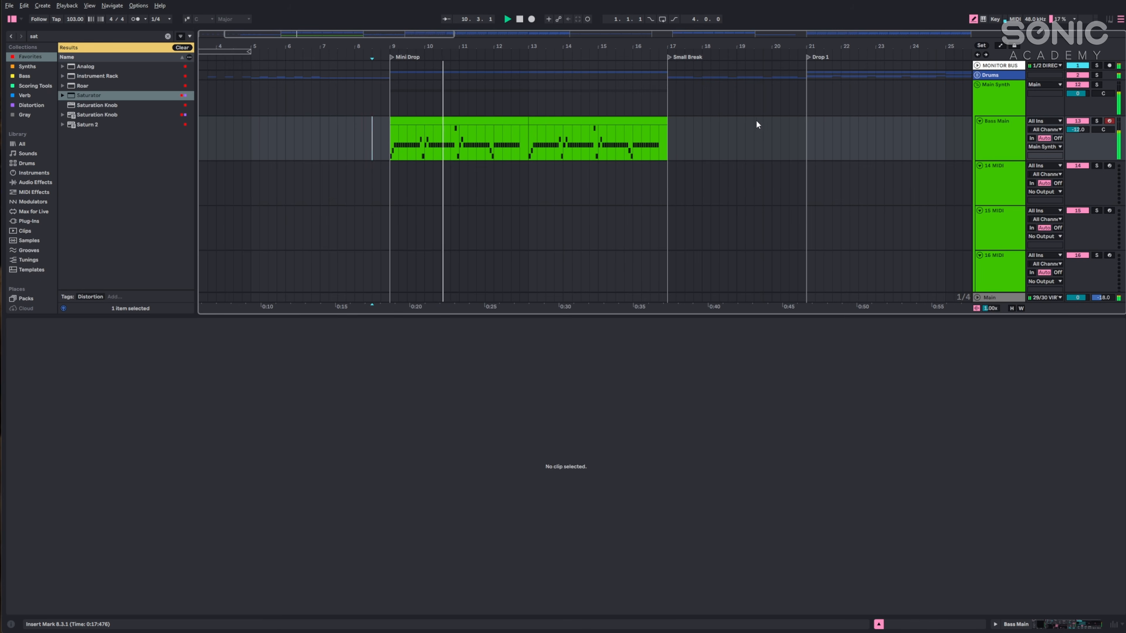
left_click(977, 75)
left_click(978, 76)
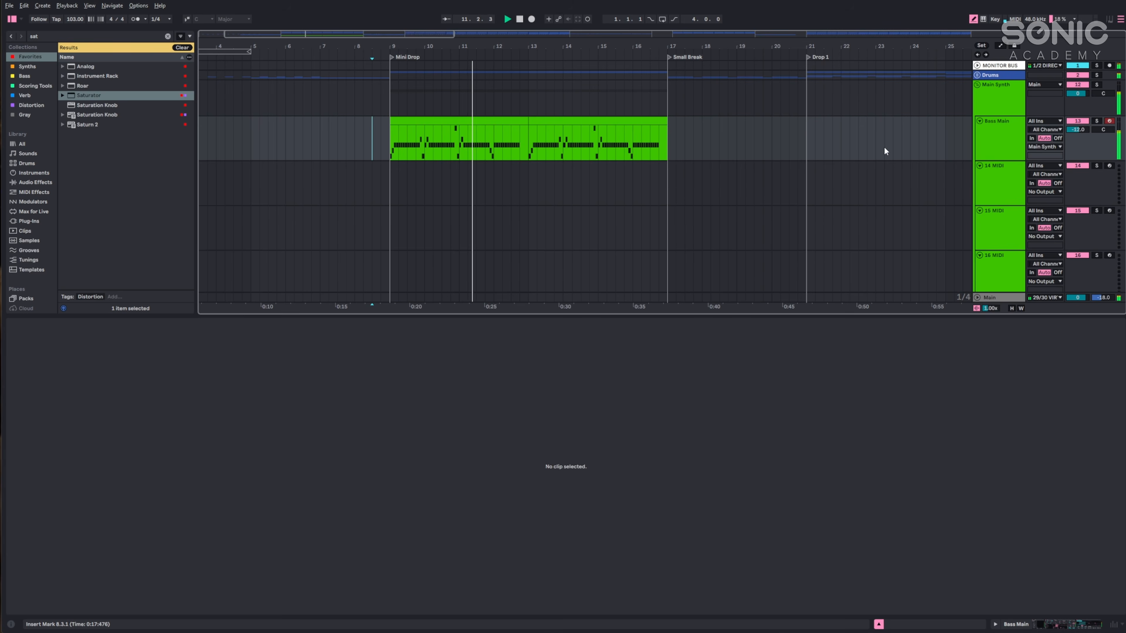
scroll(834, 150, "down", 2)
scroll(833, 188, "up", 2)
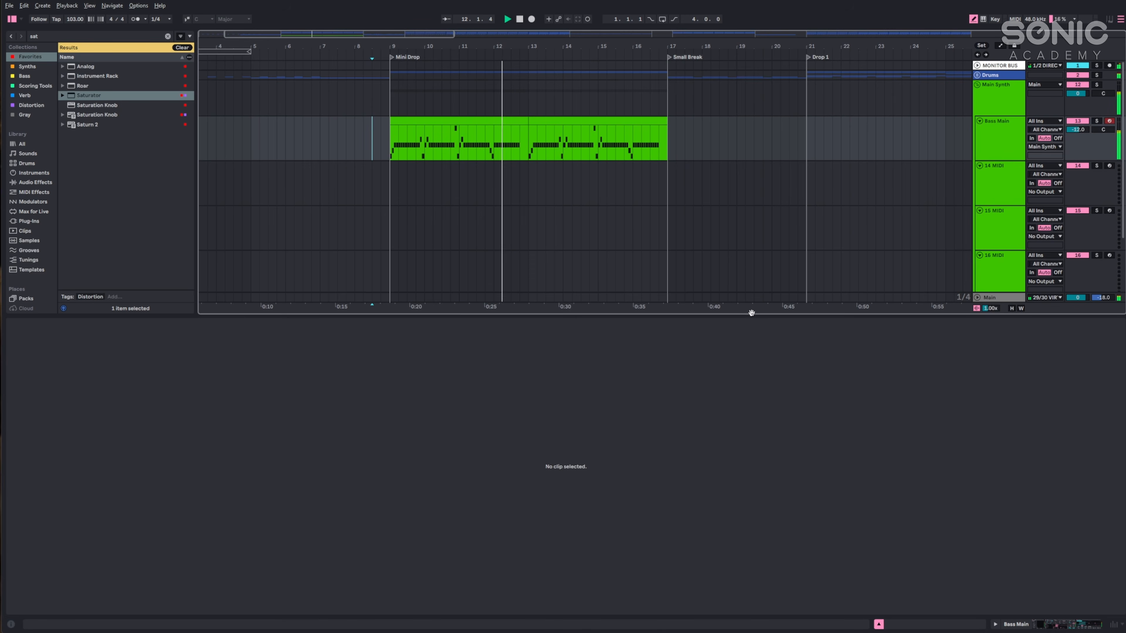
Copy the two Mini Drop bass clips to Drop 1 at bar 21, duplicate them to fill through bar 37, and play the section.
left_click_drag(740, 314, 744, 373)
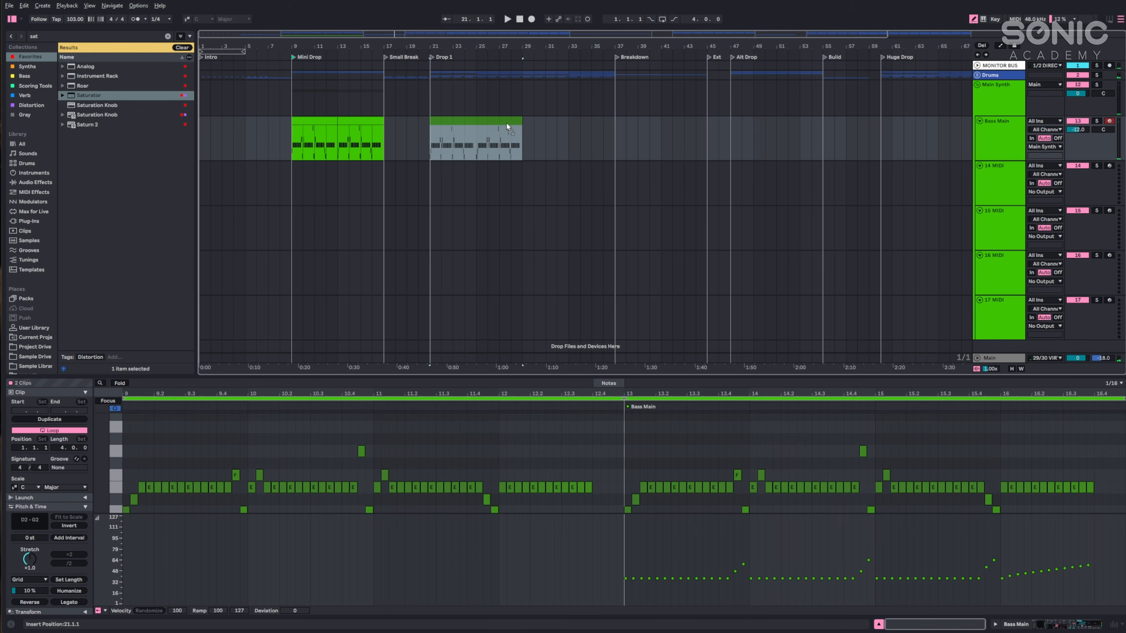
left_click(507, 124)
key("ctrl+d")
left_click_drag(645, 43, 521, 53)
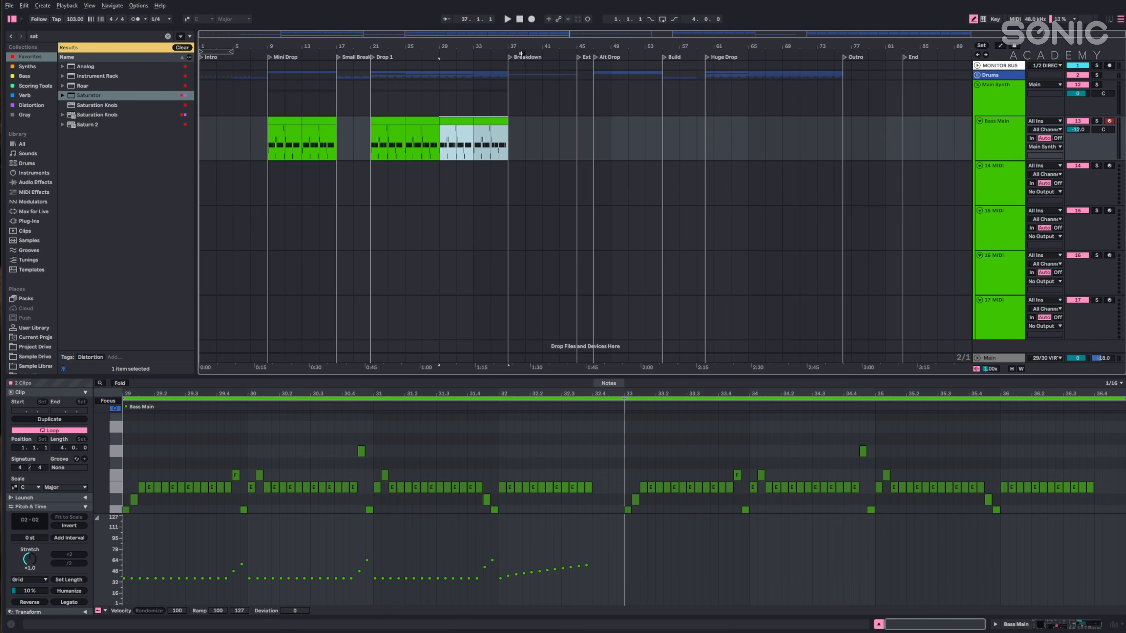
left_click(373, 140)
key("space")
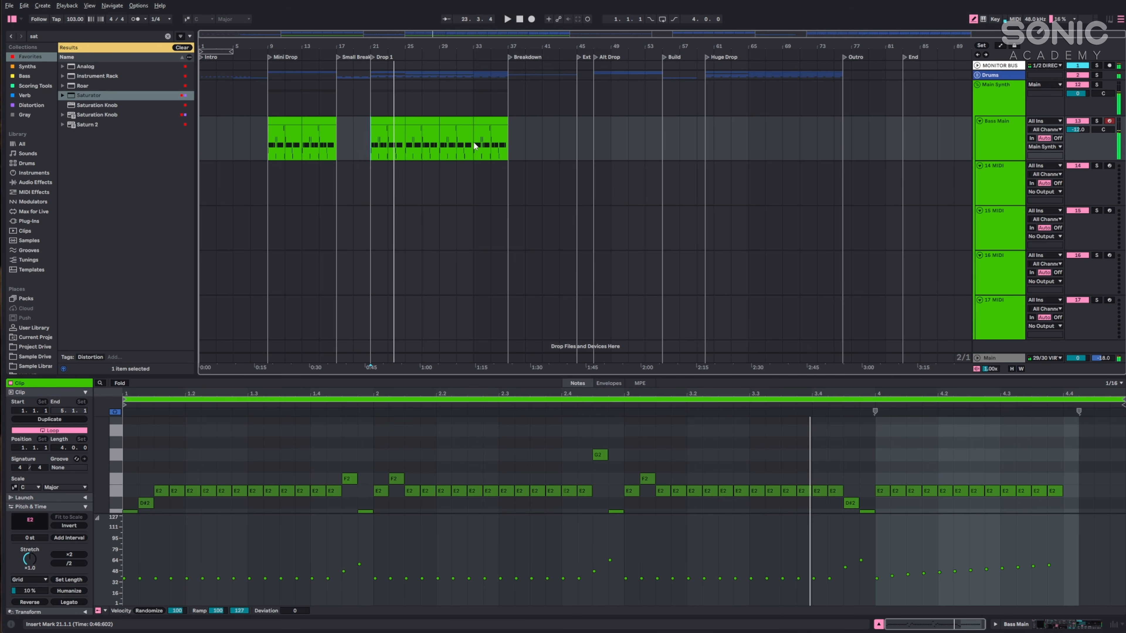
Copy the four Drop 1 bass clips to the start of the Huge Drop at bar 60.
left_click_drag(471, 145, 705, 142)
key("ctrl+d")
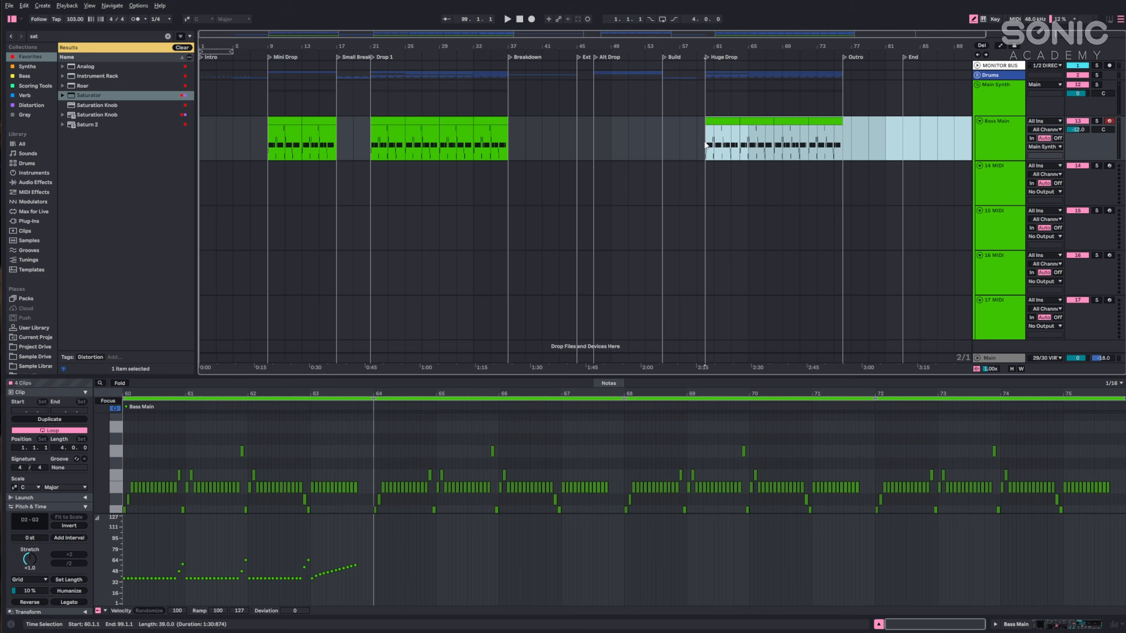
left_click(704, 142)
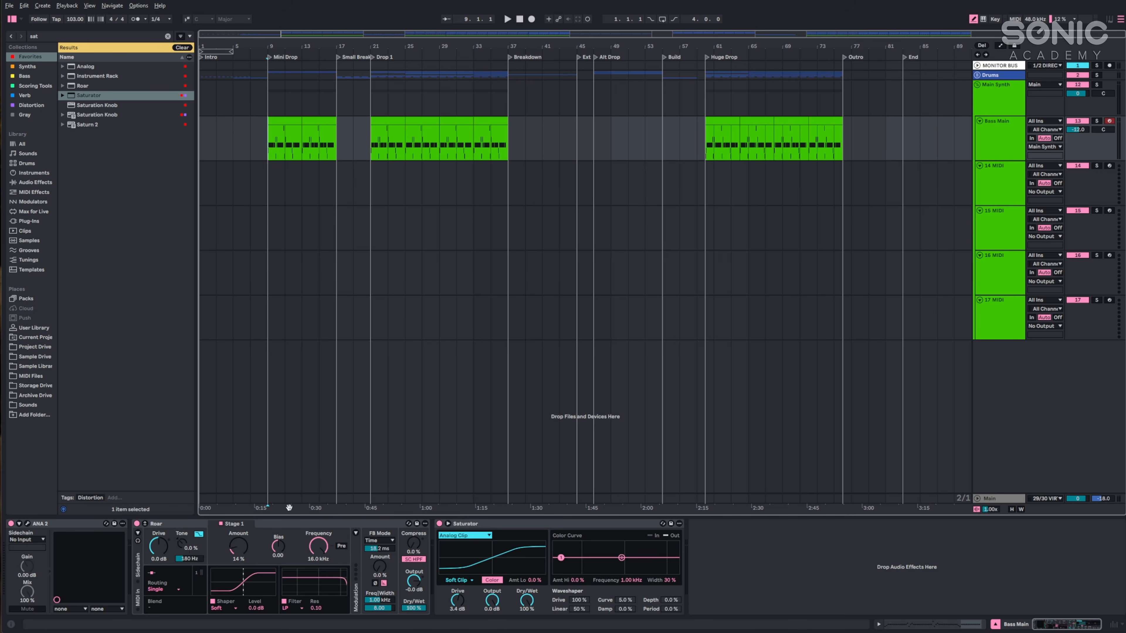
Show the automation of Roar's Stage 1 Amount on the Bass Main track.
right_click(243, 546)
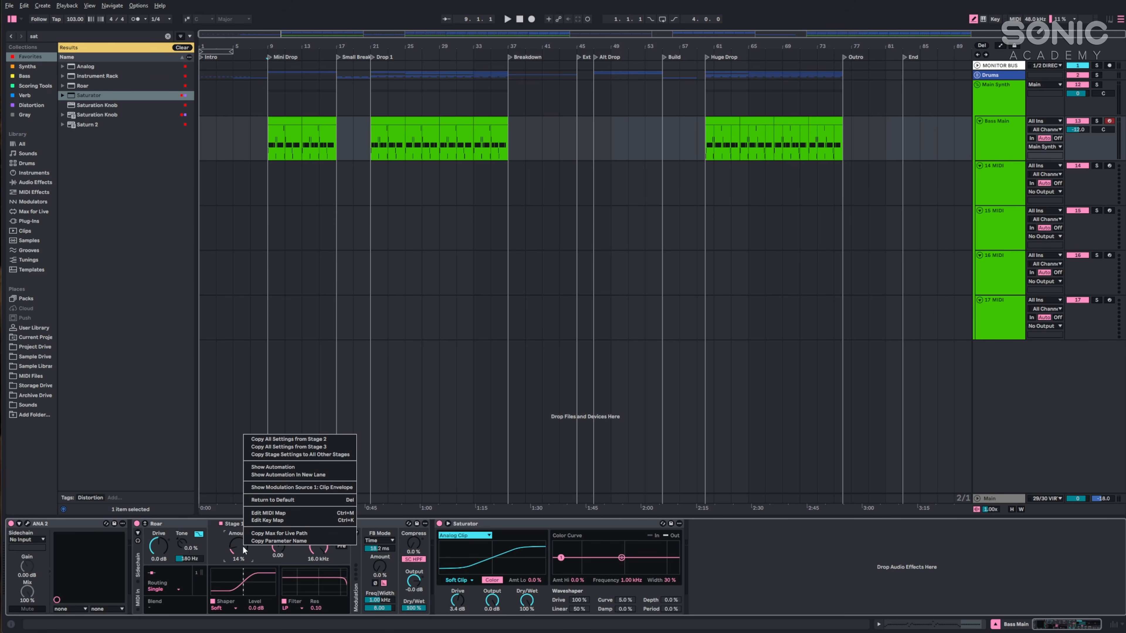
left_click(213, 553)
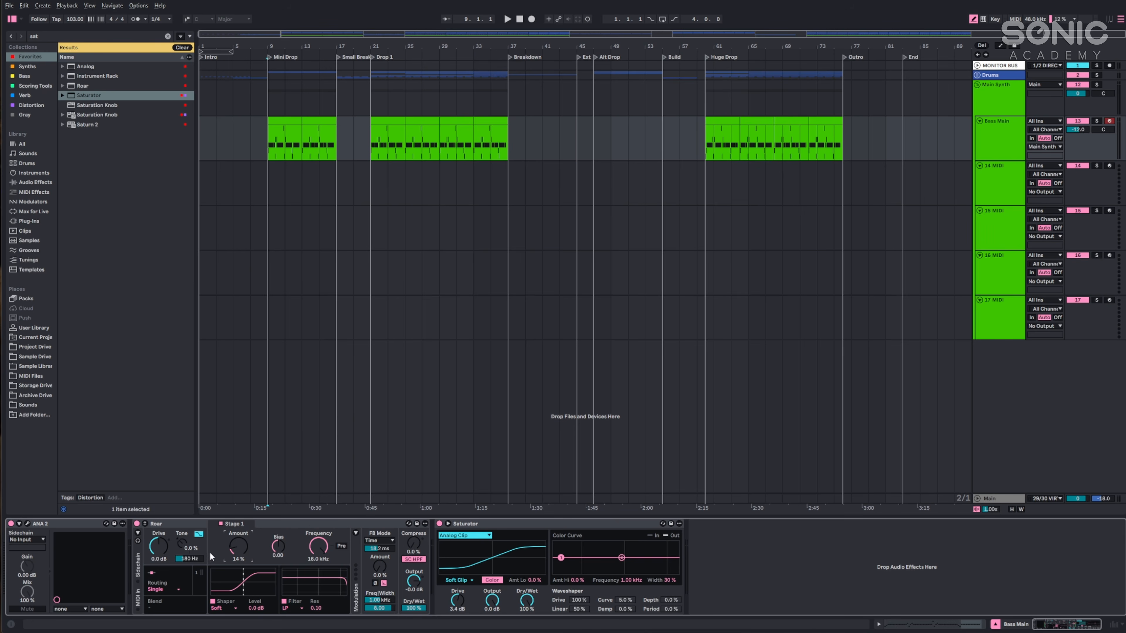
right_click(242, 556)
left_click(284, 472)
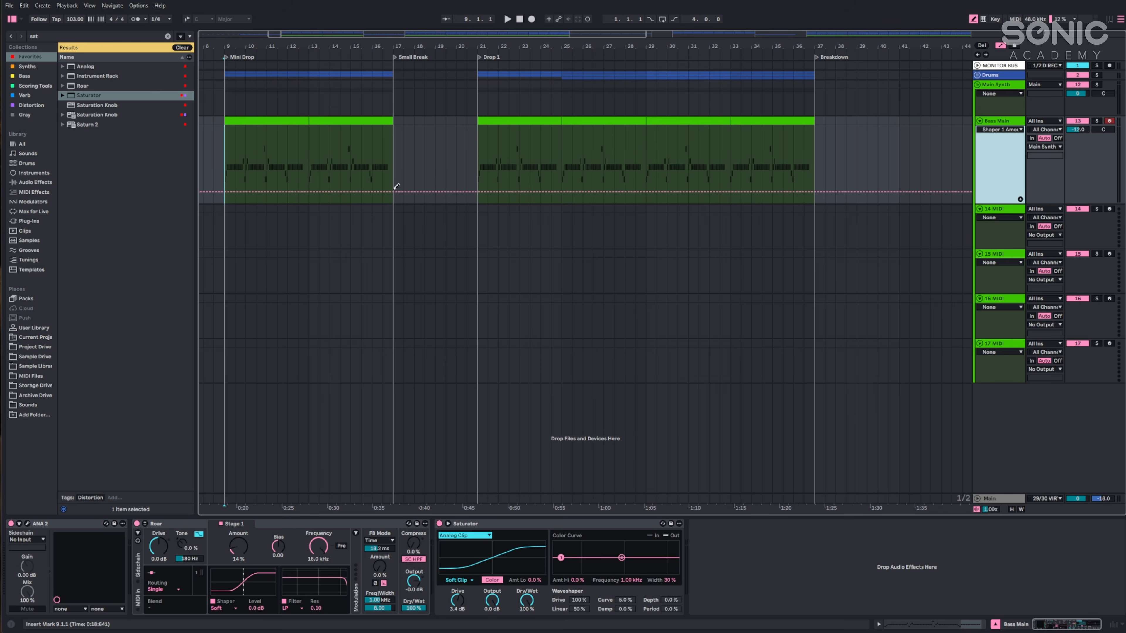
Automate Roar's Amount to hold at 14% in the Mini Drop and curve upward from bar 13 to bar 17, and audition it.
left_click(393, 193)
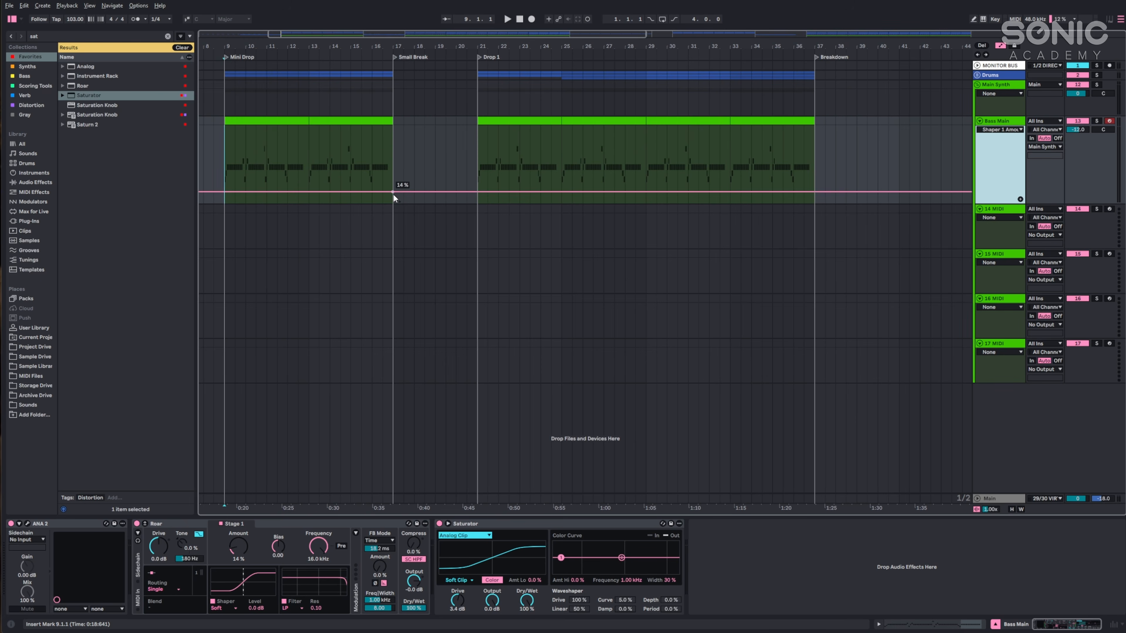
left_click(224, 191)
left_click_drag(392, 192, 393, 155)
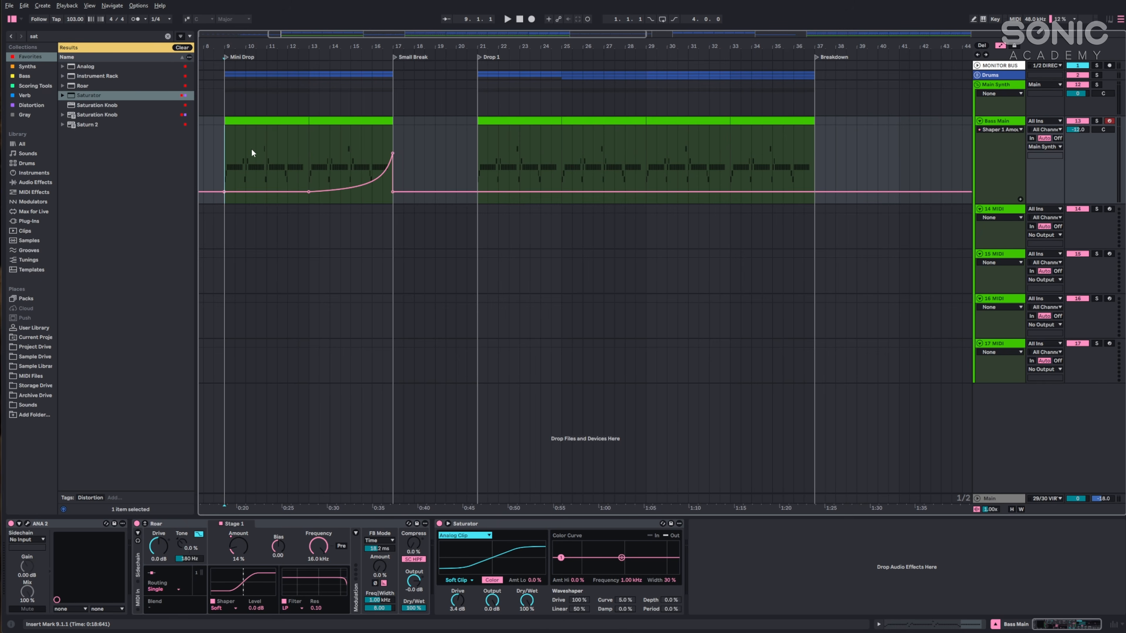
left_click(310, 153)
key("space")
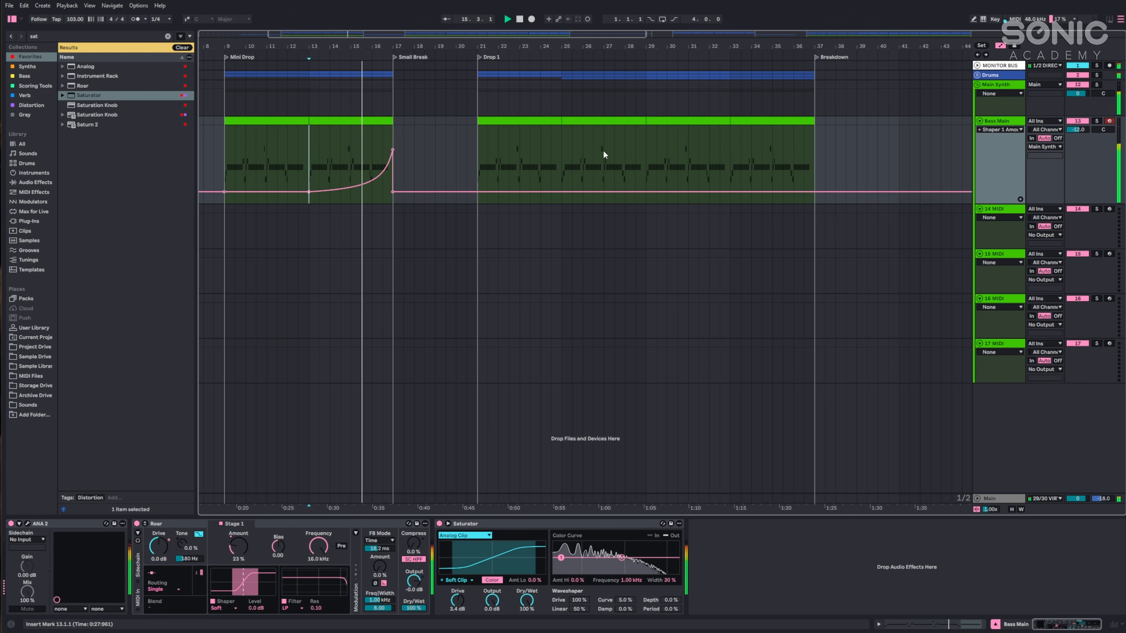
Raise Roar's Amount automation to 27% across all of Drop 1, bars 21 to 37, and play the section.
left_click(482, 175)
key("space")
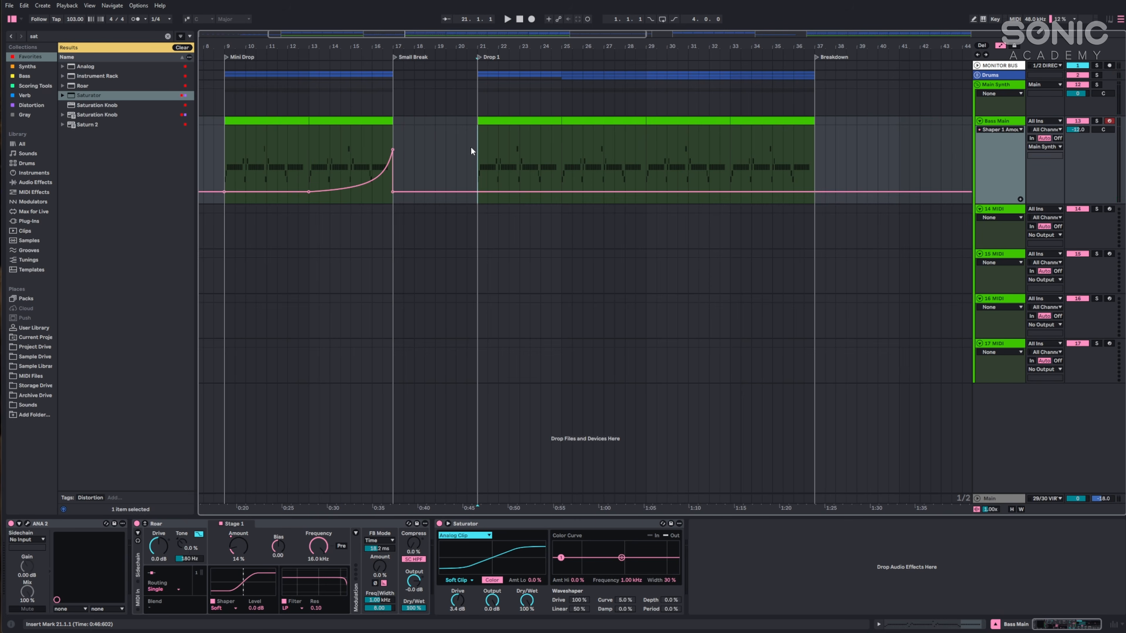
mouse_move(471, 147)
left_mouse_down()
mouse_move(752, 164)
mouse_move(696, 154)
mouse_move(479, 160)
left_mouse_up()
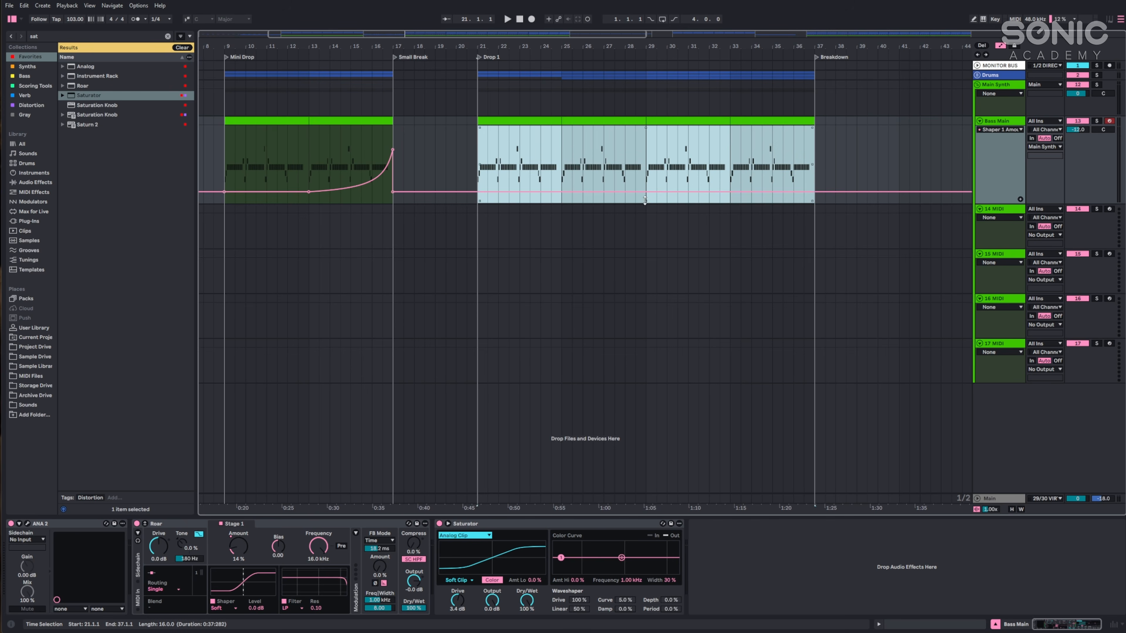
left_click_drag(645, 200, 645, 190)
key("space")
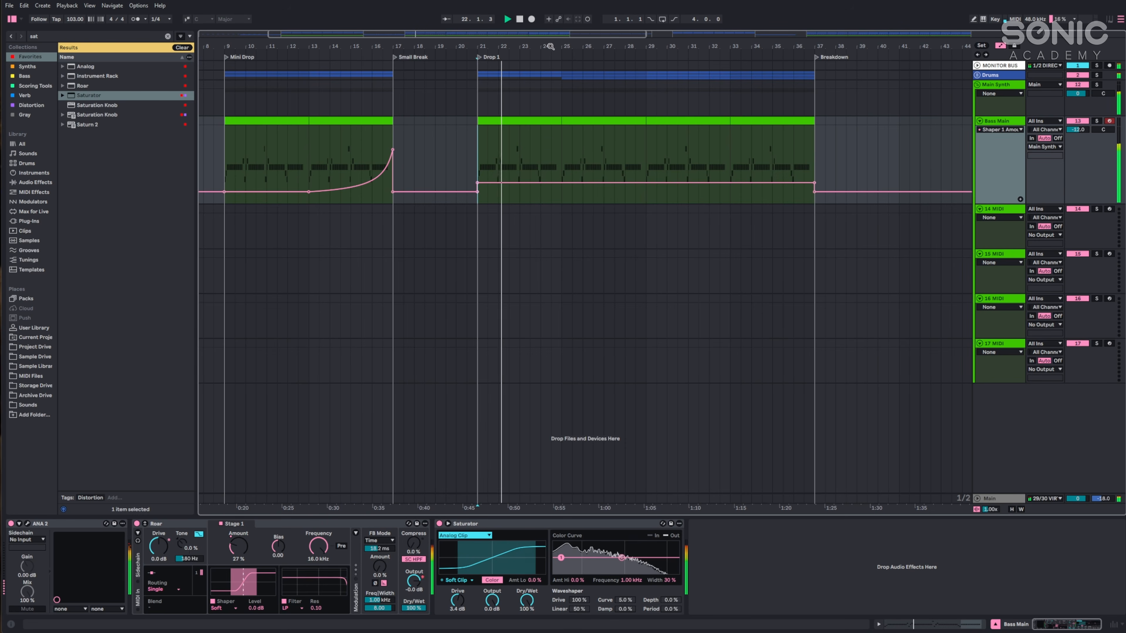
Ramp Roar's Amount automation up to 84% between 24.3.1 and 24.4.1 in Drop 1, and audition it.
left_click_drag(551, 46, 551, 84)
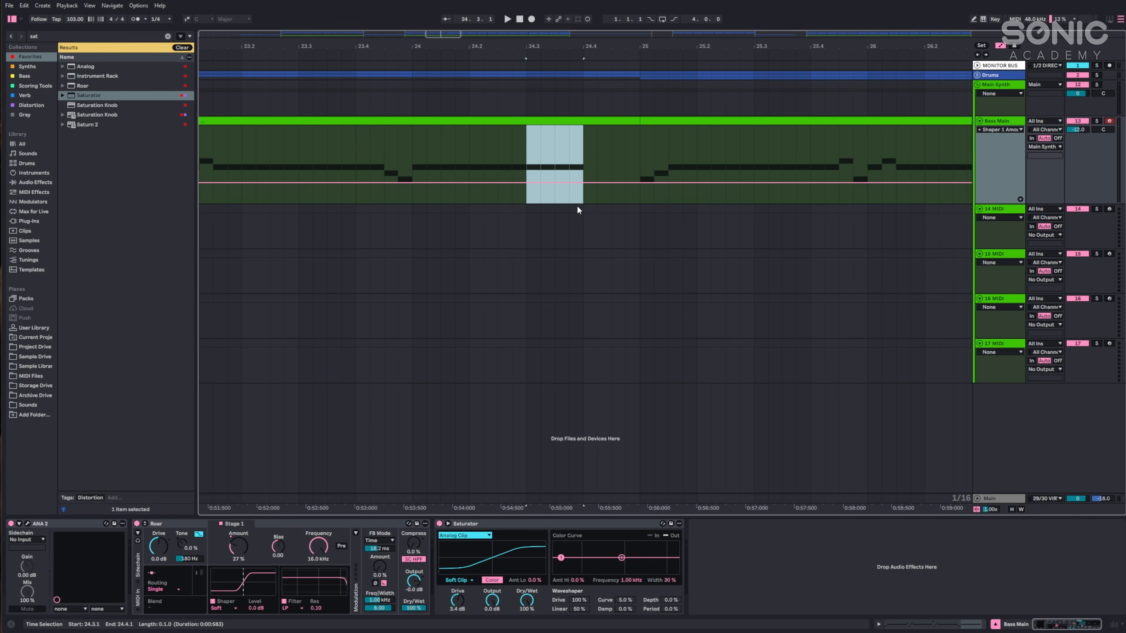
left_click_drag(581, 201, 581, 168)
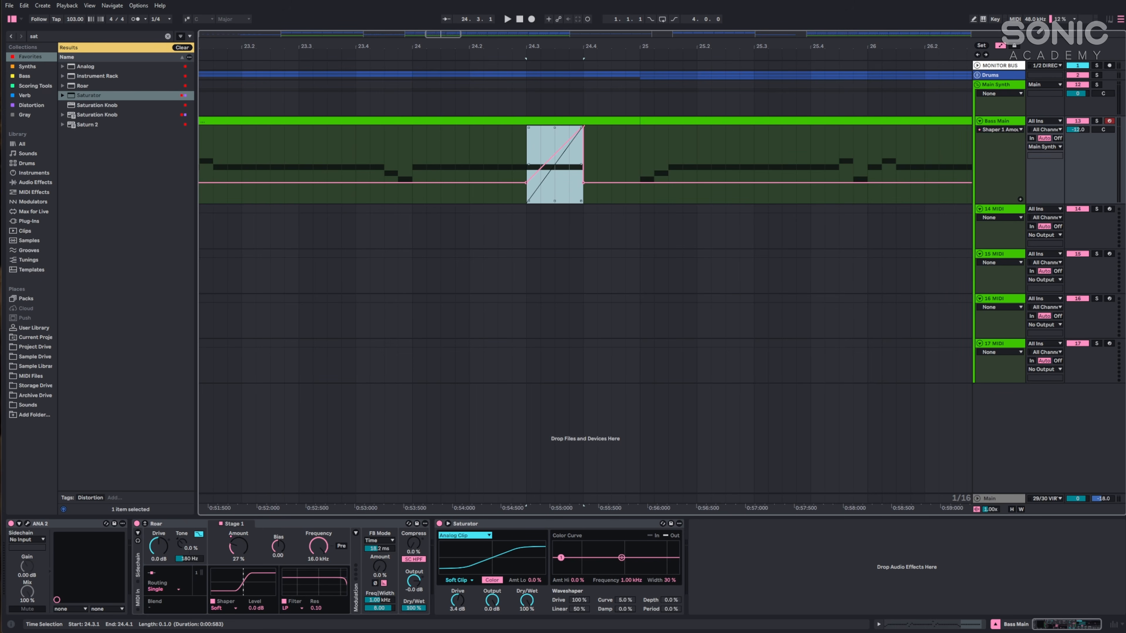
key("Escape")
key("space")
key("space")
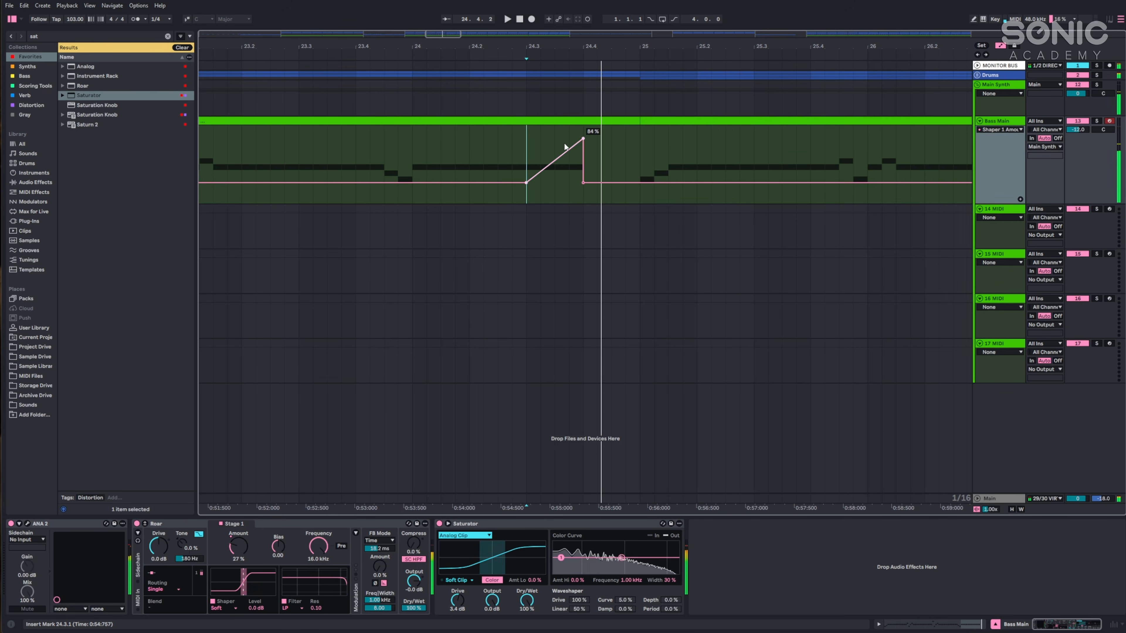
Bend the beat-long Amount ramp into a rising curve, move its peak a sixteenth earlier, and curve the fall while auditioning it.
left_click_drag(565, 151, 566, 172)
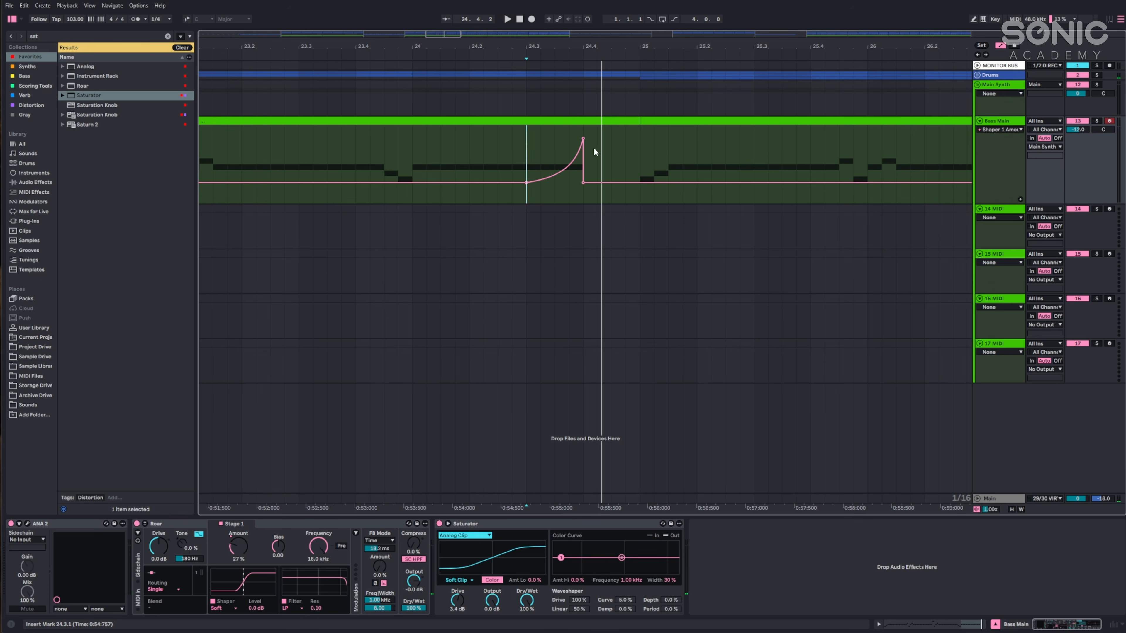
key("space")
key("space")
left_click_drag(583, 138, 569, 138)
key("space")
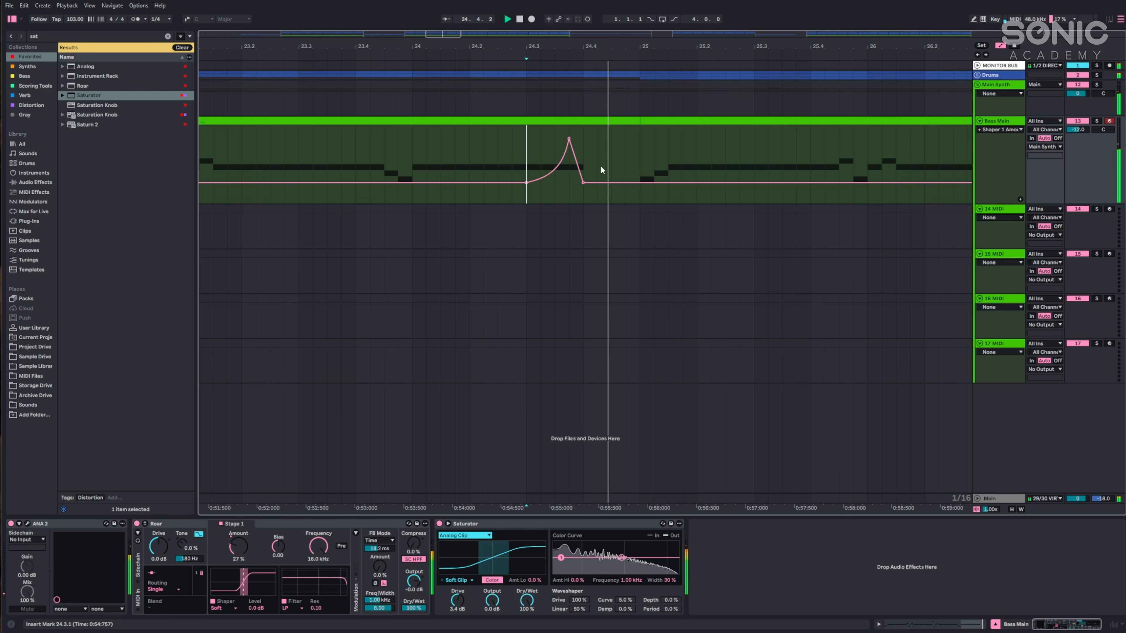
key("space")
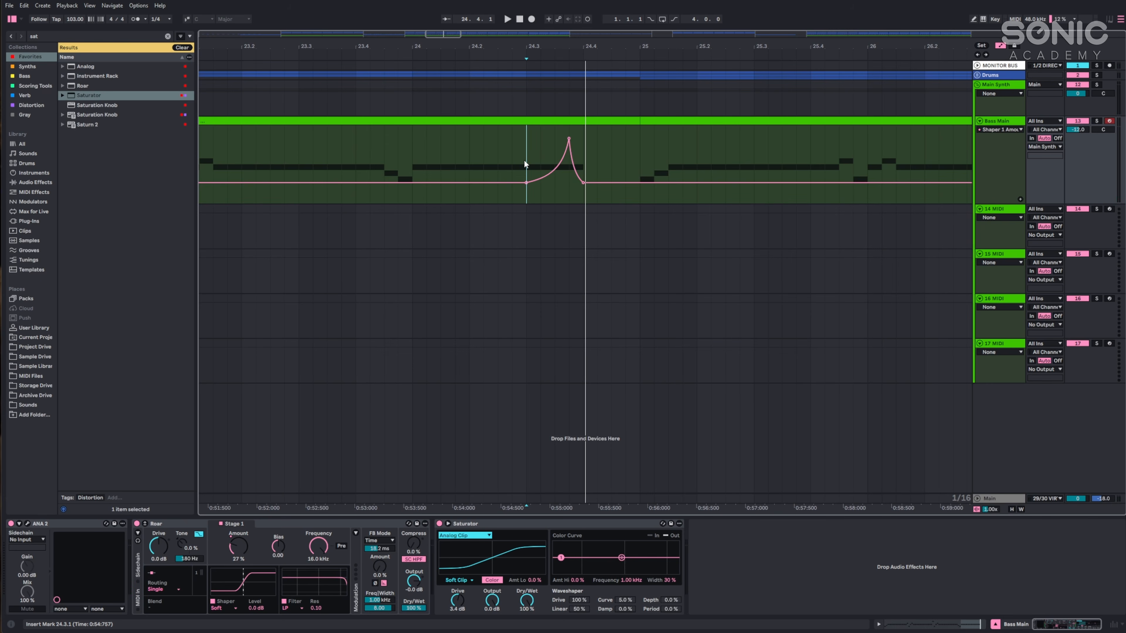
Add an Amount rise from bar 29 to a peak at bar 32 that curves back down by bar 33, and play it.
key("x")
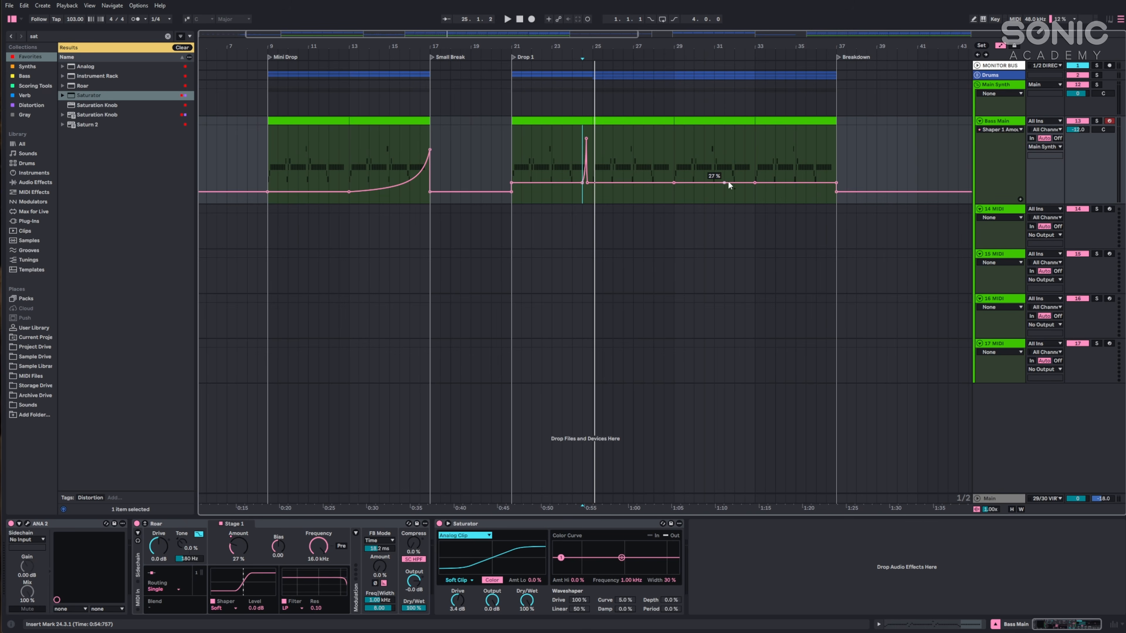
left_click_drag(734, 182, 735, 166)
left_click(674, 131)
key("space")
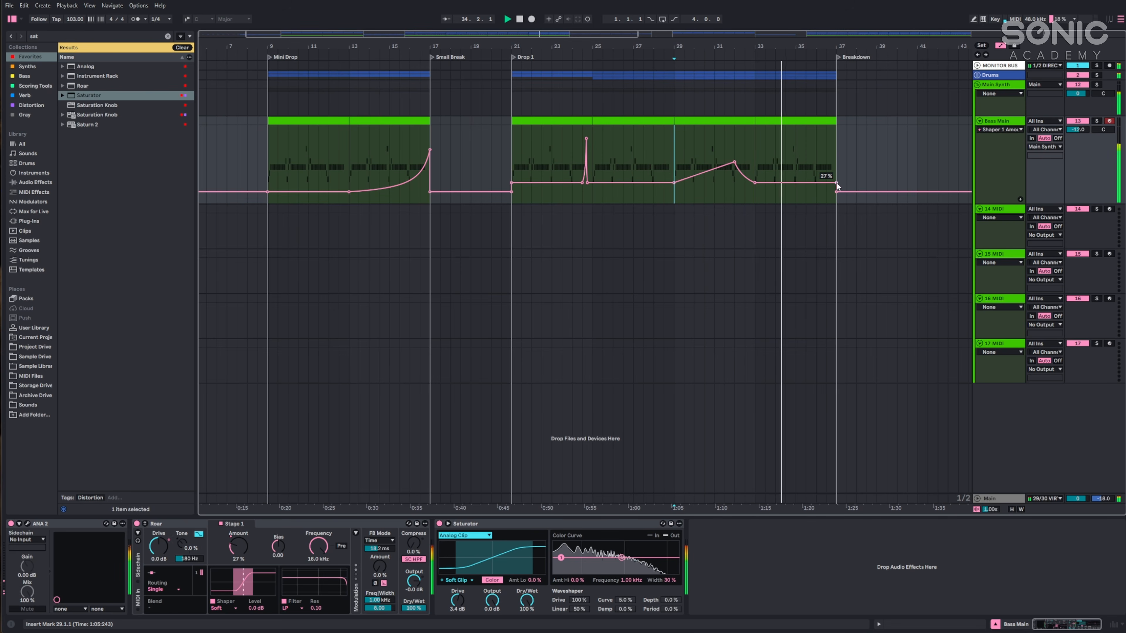
Curve the Amount automation upward from bar 33 to the end of Drop 1, moving its peak slightly before bar 37.
left_click_drag(836, 182, 836, 145)
left_click_drag(836, 145, 804, 185)
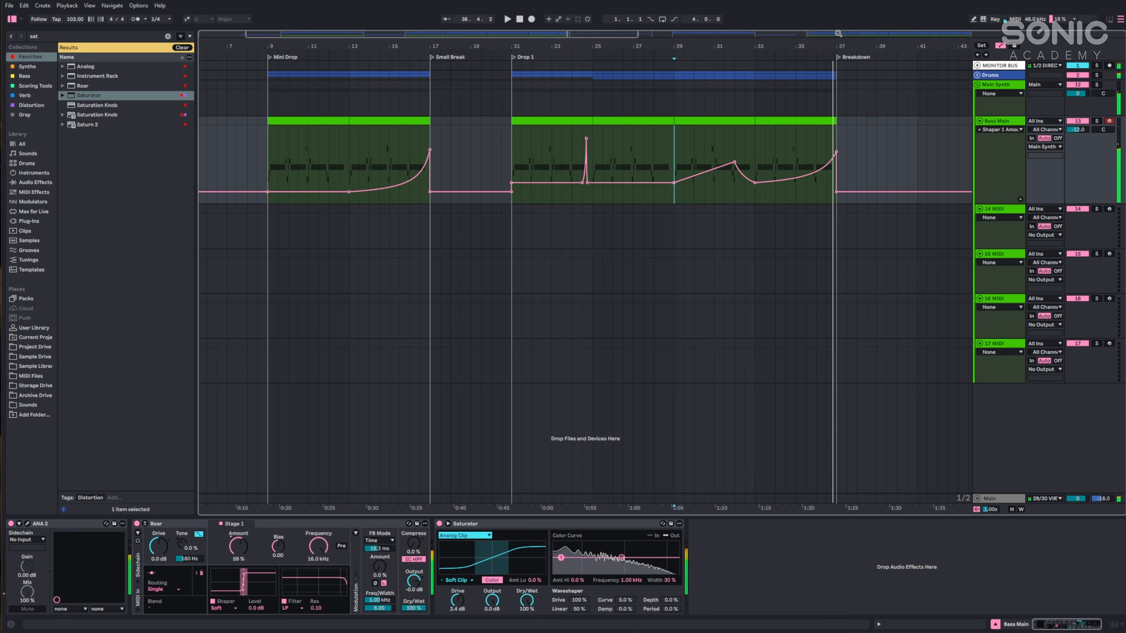
scroll(837, 99, "up", 10)
left_click_drag(761, 181, 727, 181)
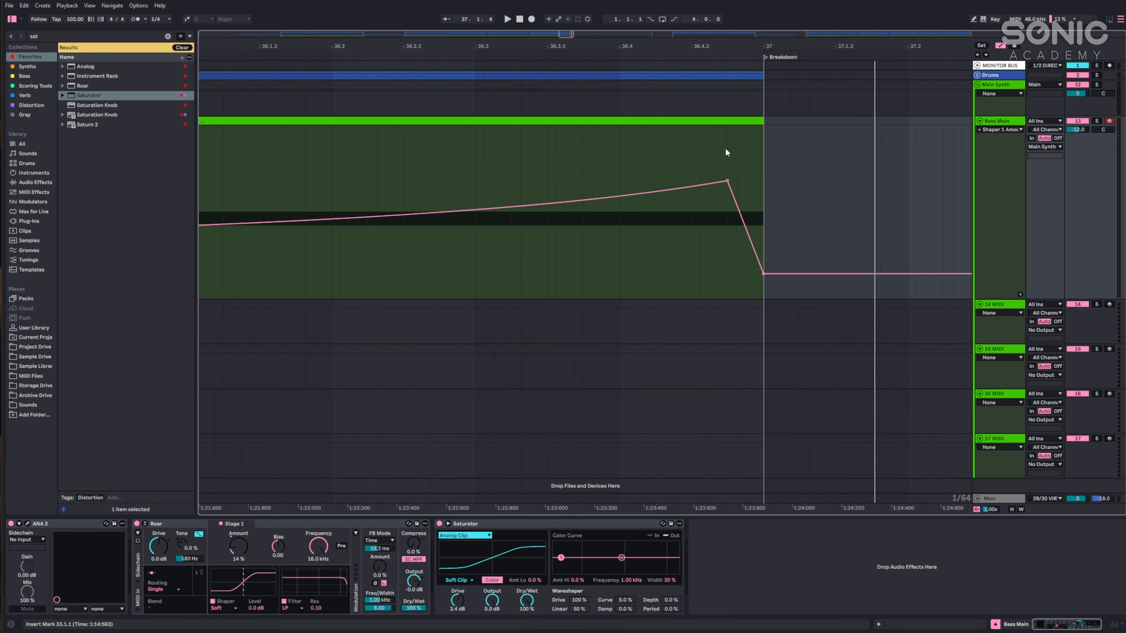
Raise the Amount automation evenly to 28% across the Huge Drop section and audition it.
left_click(712, 145)
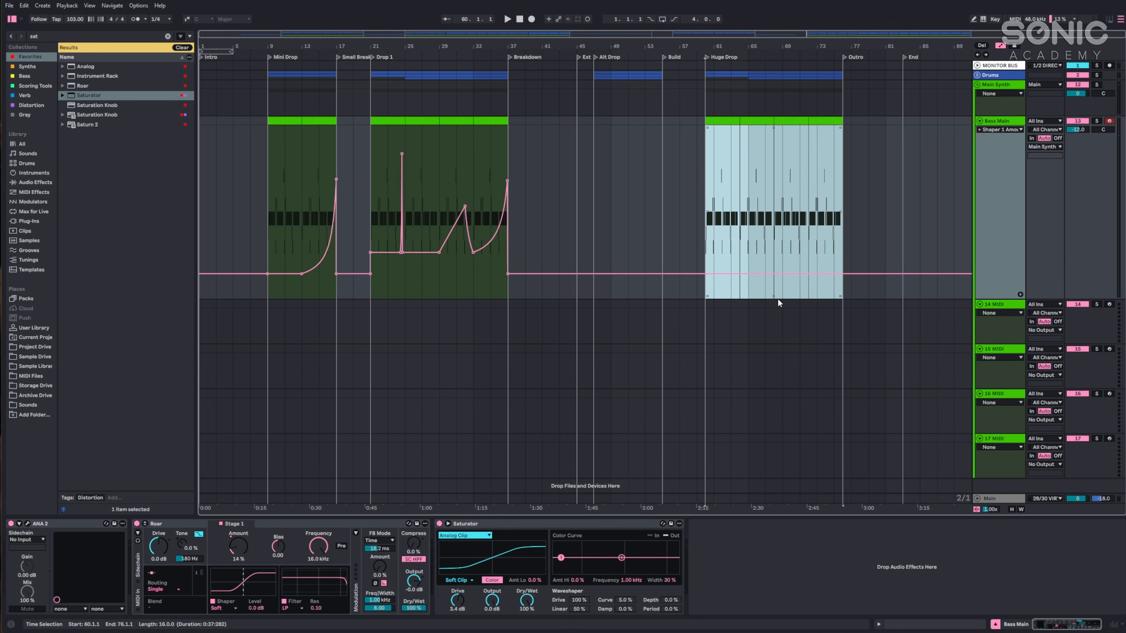
left_click_drag(775, 297, 769, 255)
left_click(709, 173)
key("space")
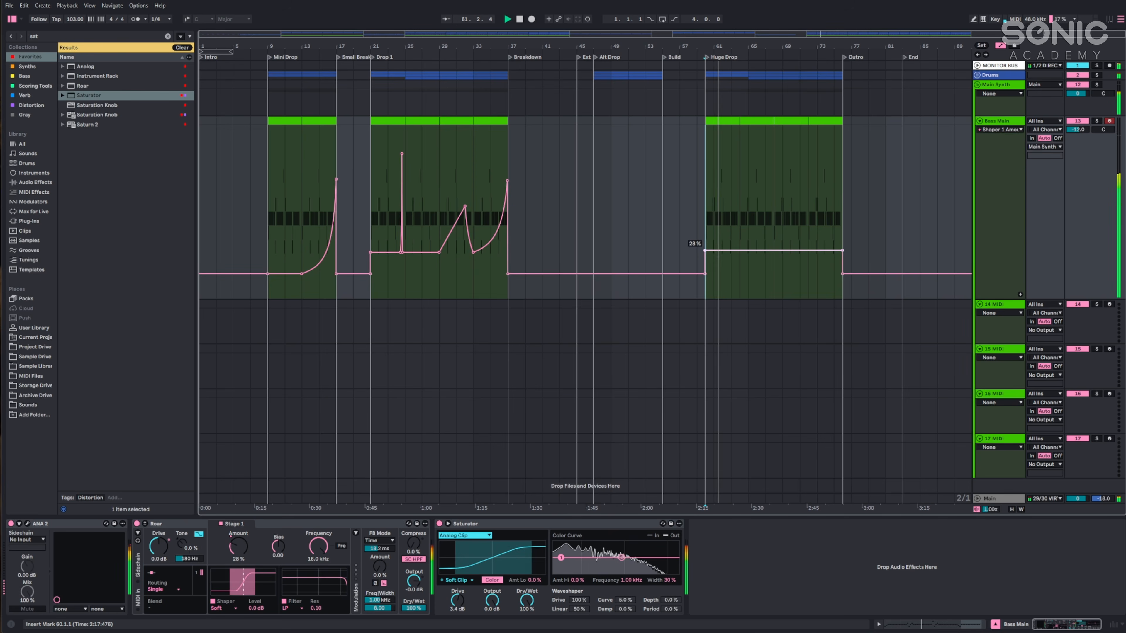
Copy Drop 1's Bass Main clips with their Amount automation onto the start of Huge Drop and play the section.
left_click(371, 190)
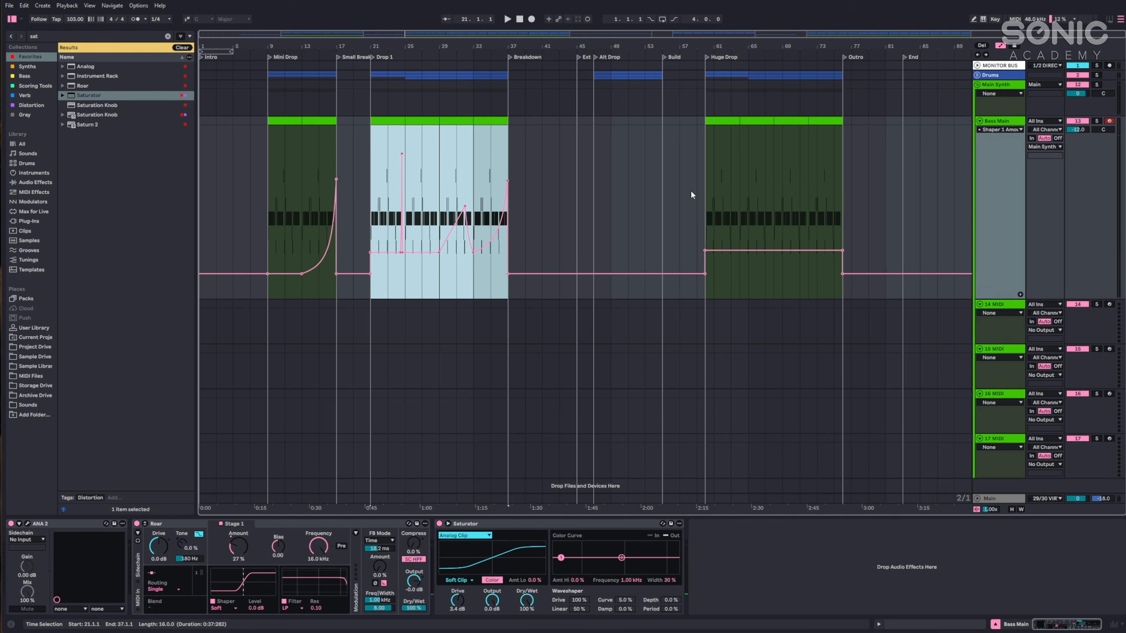
key("ctrl+c")
left_click(705, 182)
key("ctrl+v")
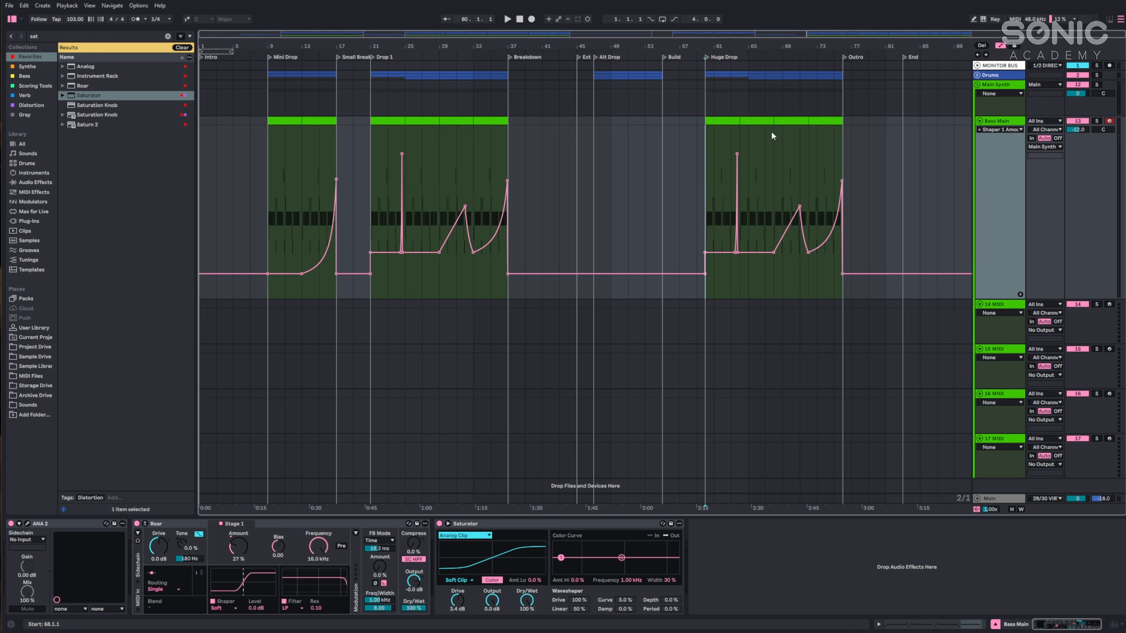
key("space")
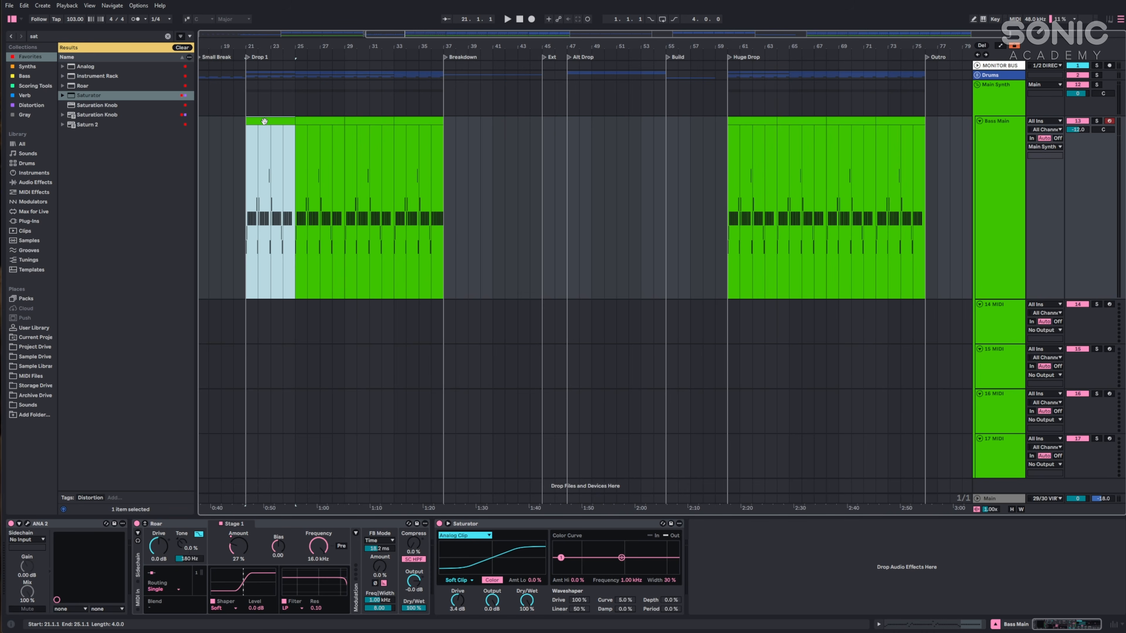
Copy Drop 1's opening four-bar Bass Main clip into the Alt Drop section and show the automation.
left_click_drag(264, 121, 666, 123)
key("a")
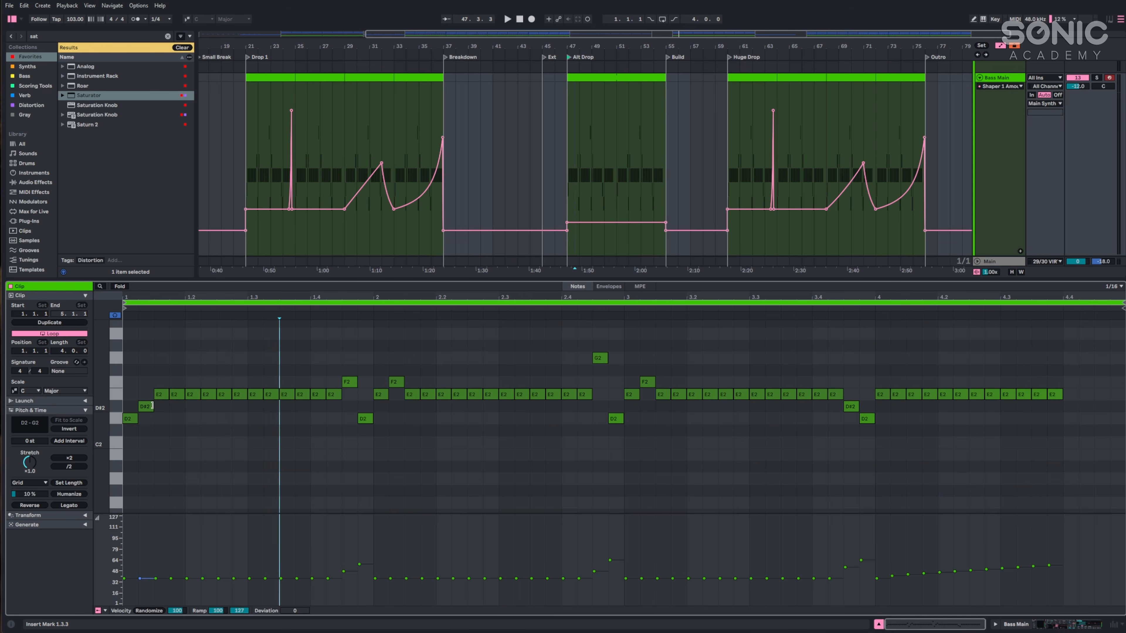
Rework the start of the Alt Drop clip with two-sixteenth E2 notes at 1.1.1 and 1.2.4, removing the D#2, and play it.
double_click(150, 407)
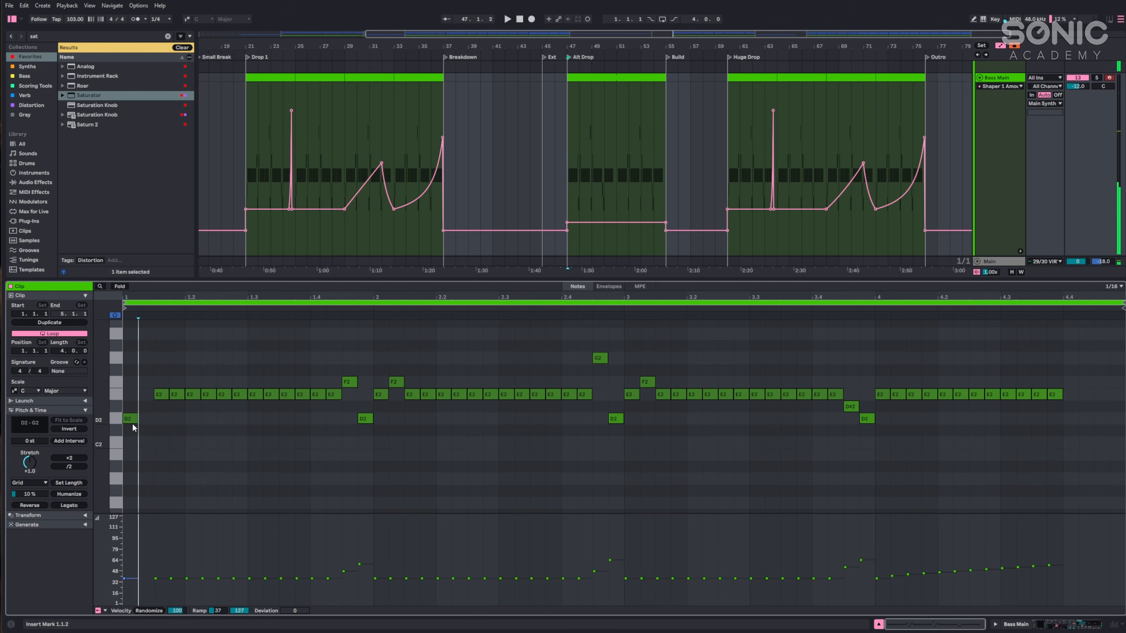
left_click(129, 419)
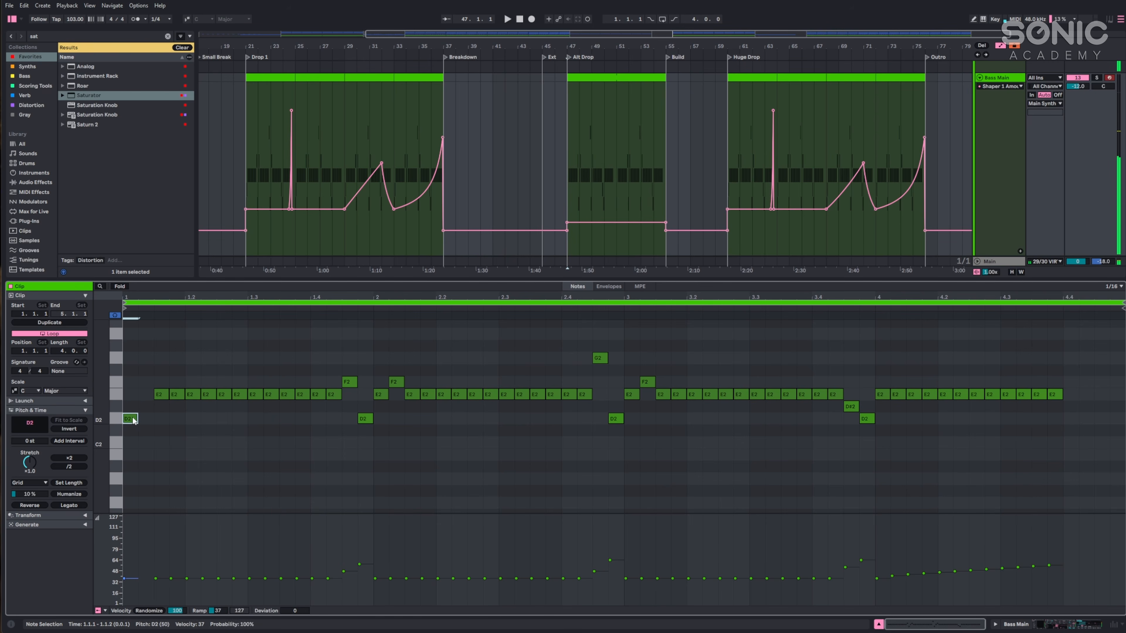
left_click(239, 395)
left_click_drag(247, 395, 264, 395)
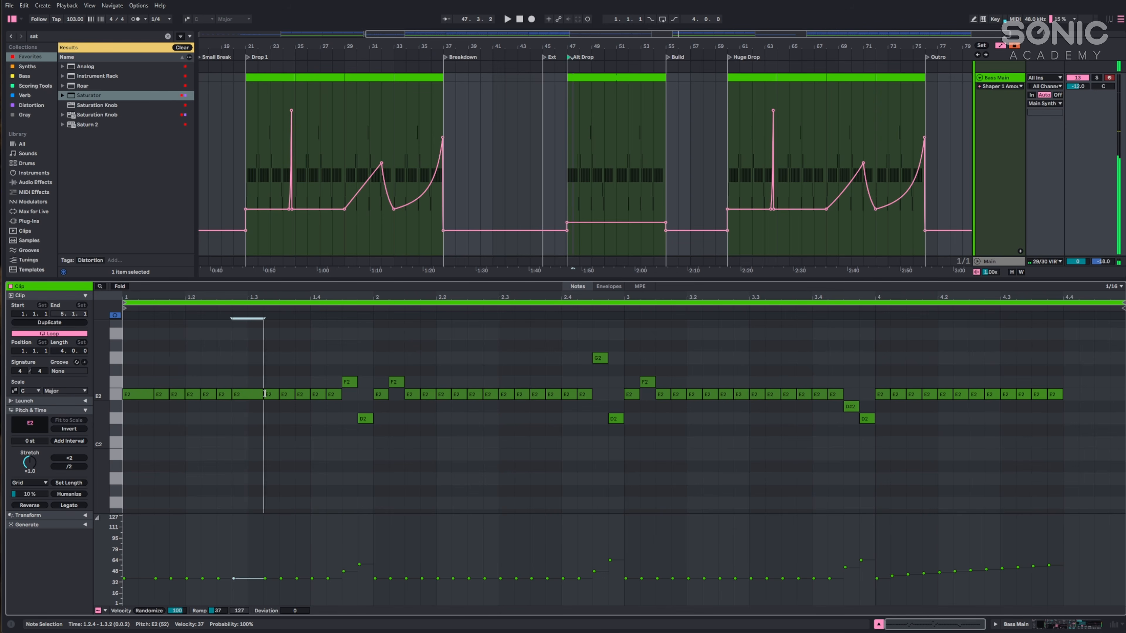
key("space")
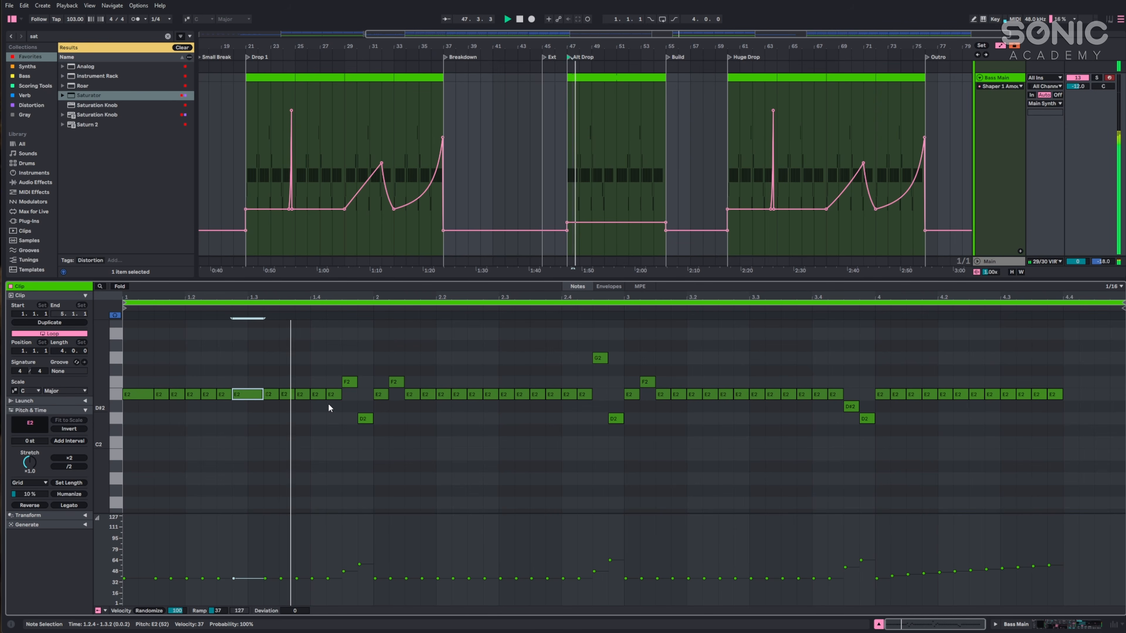
Raise the last three notes of bar 1 in the Alt Drop clip to F2, F#2 and G2.
left_click(334, 394)
key("Up")
left_click(350, 382)
key("Up")
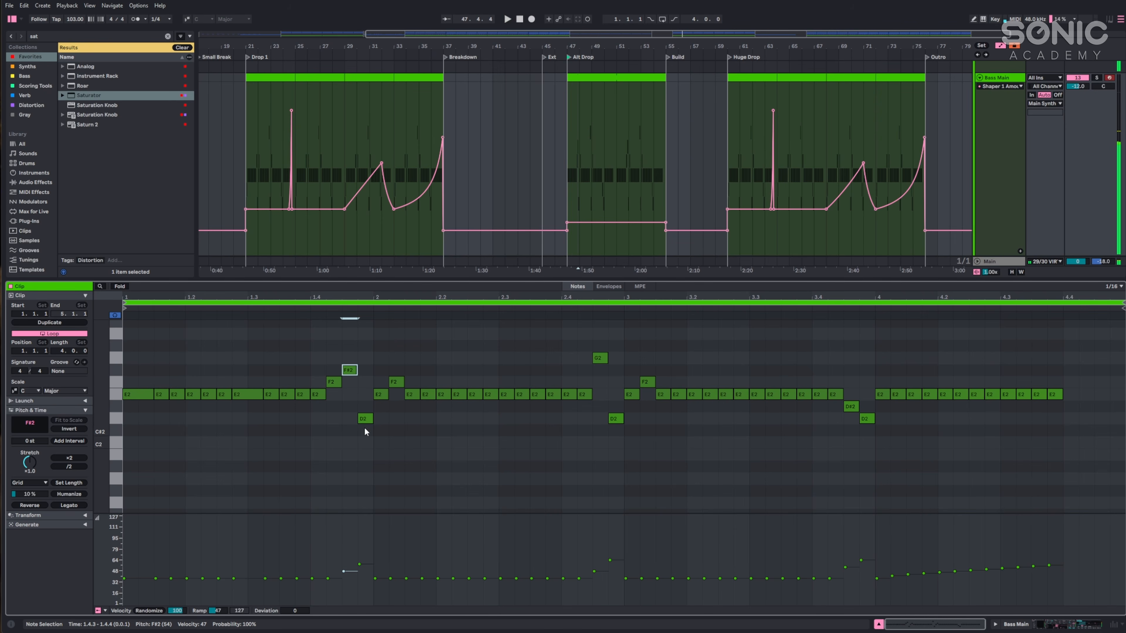
left_click(366, 419)
key("Up")
key("Up")
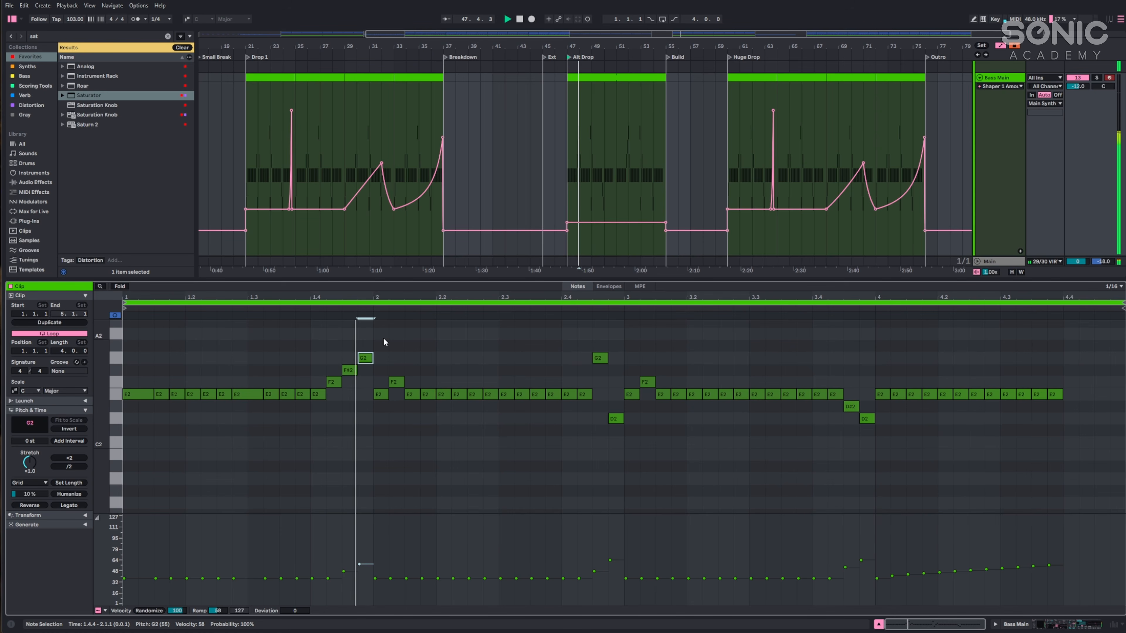
Delete the notes in bars 2 to 4 of the clip and duplicate bar 1's pattern three times to replace them.
left_click_drag(382, 337, 1044, 462)
key("Delete")
left_click_drag(377, 334, 122, 402)
key("ctrl+d")
key("ctrl+d")
key("ctrl+d")
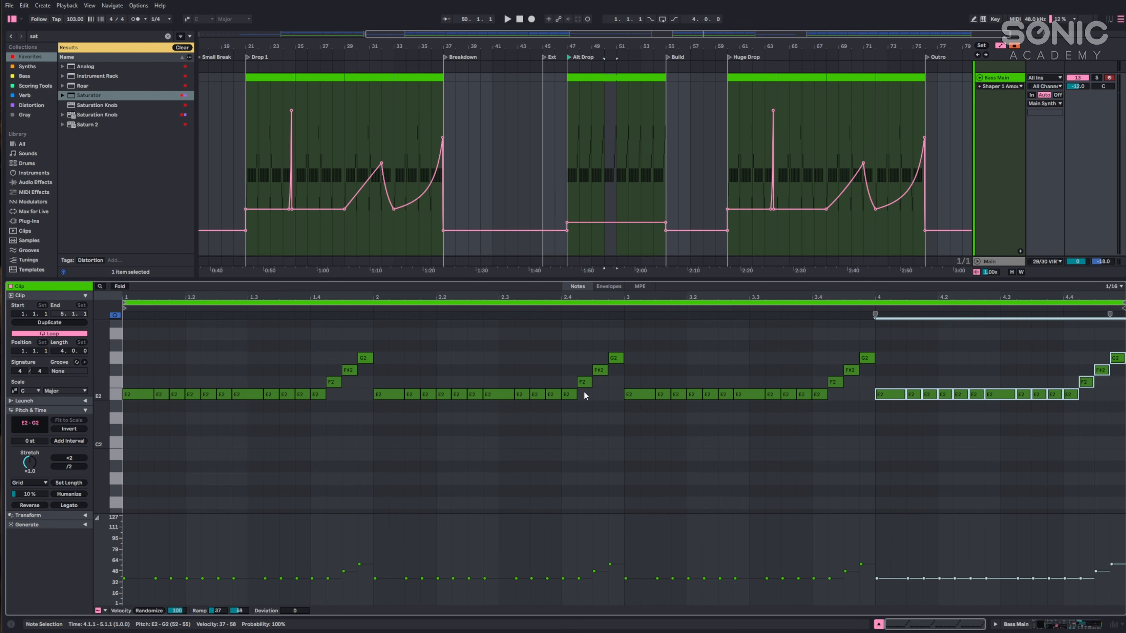
Lower the last three notes of bar 2 to D#2, D2 and C#2, and play the pattern.
left_click(585, 388)
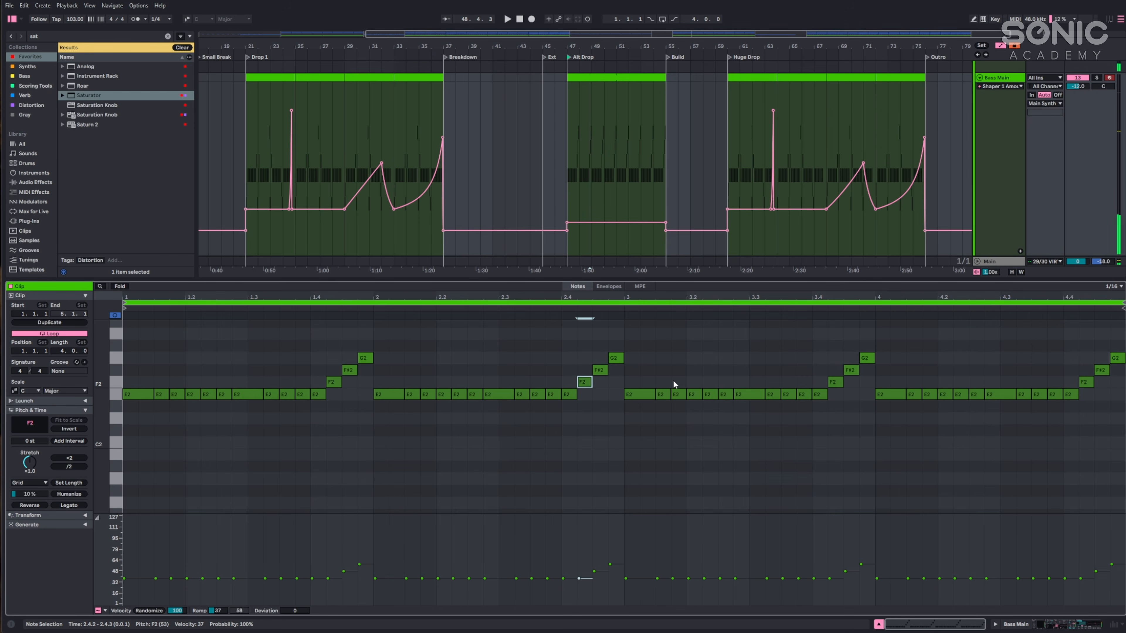
key("Down")
key("Down")
left_click(606, 371)
key("Down")
key("Down")
key("Down")
key("Down")
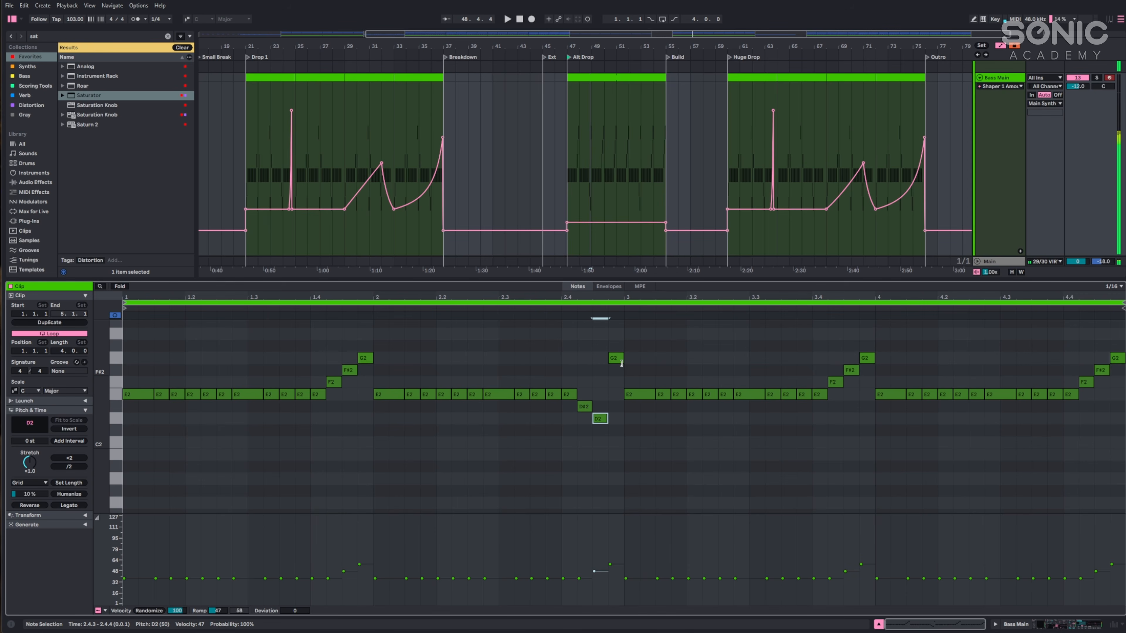
left_click(621, 361)
key("Down")
key("Down")
key("Down")
key("Down")
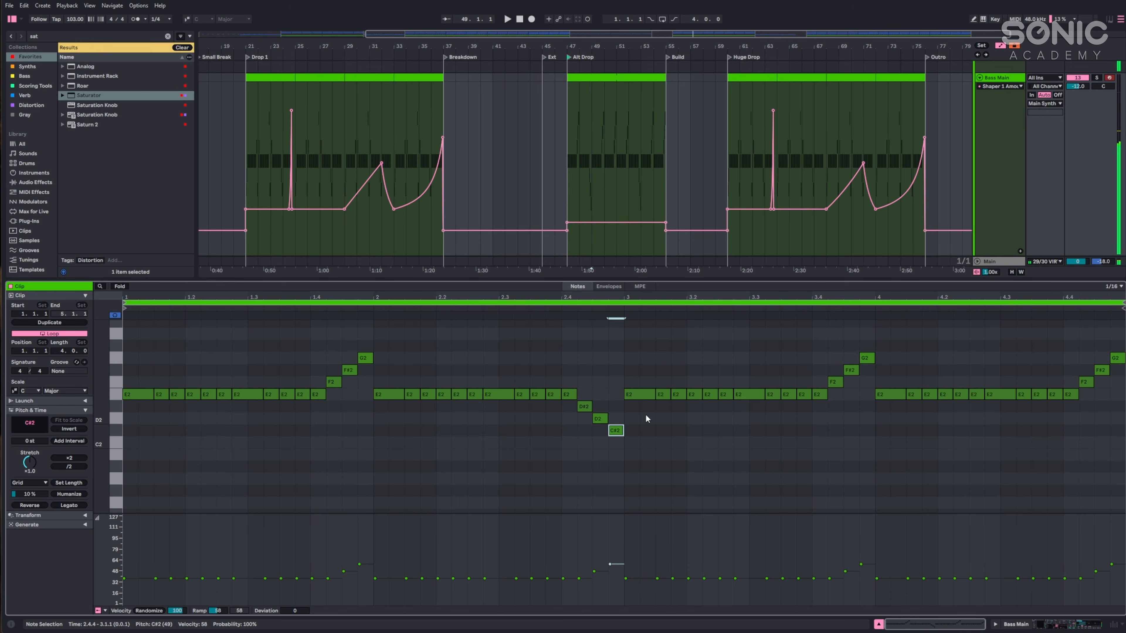
key("space")
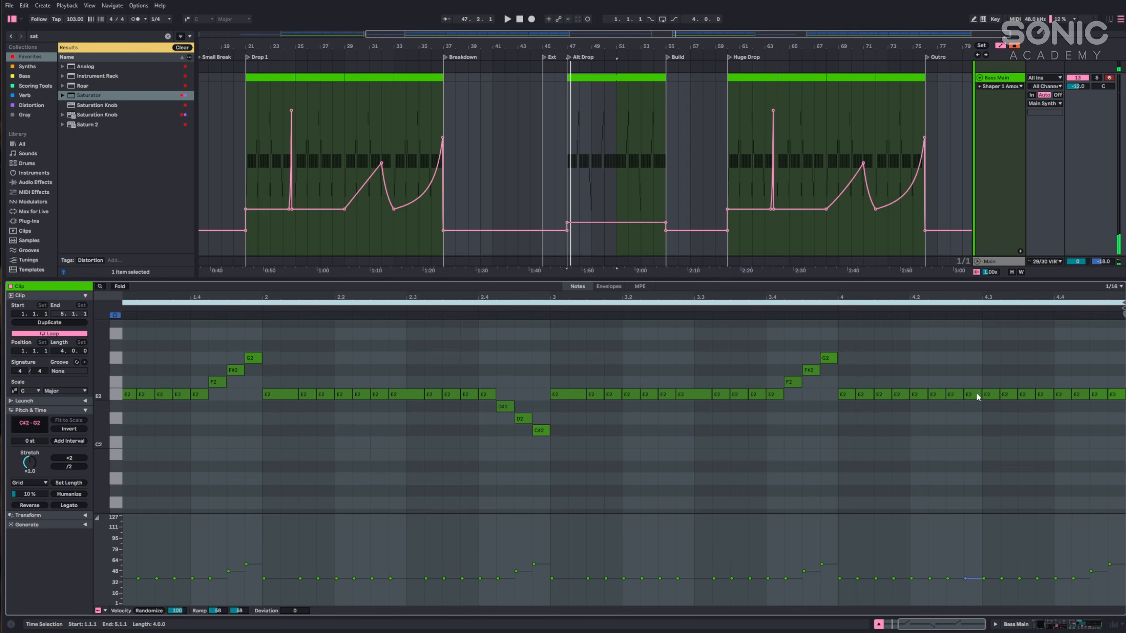
Lengthen the E2 note at 4.2.4 to two sixteenths, absorbing the following note, and audition it.
left_click(989, 395)
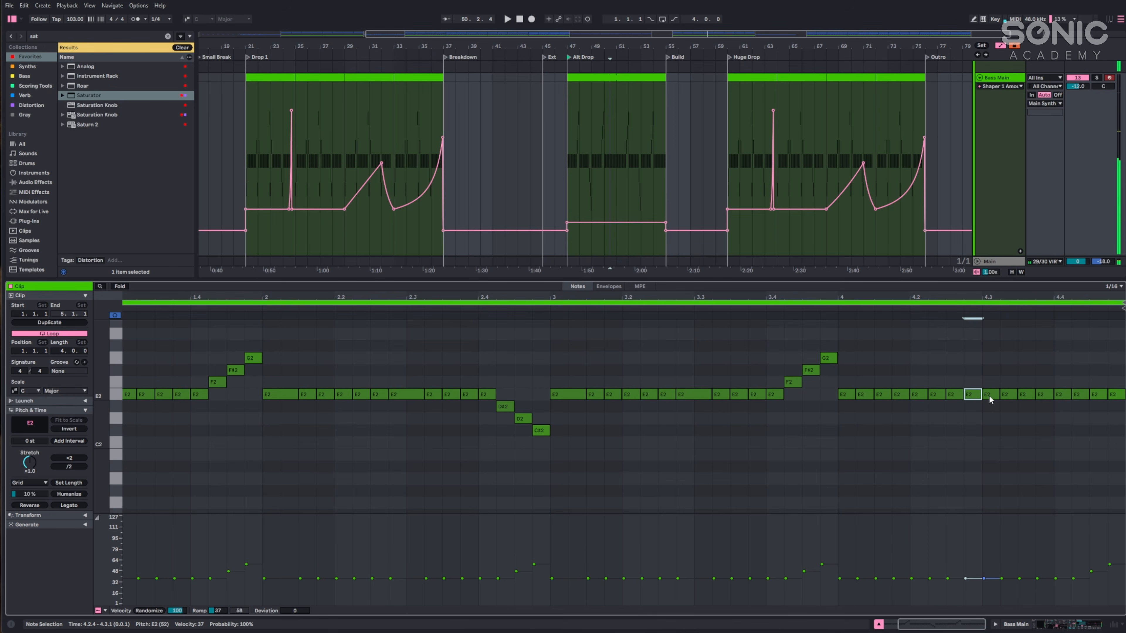
left_click_drag(984, 395, 966, 395)
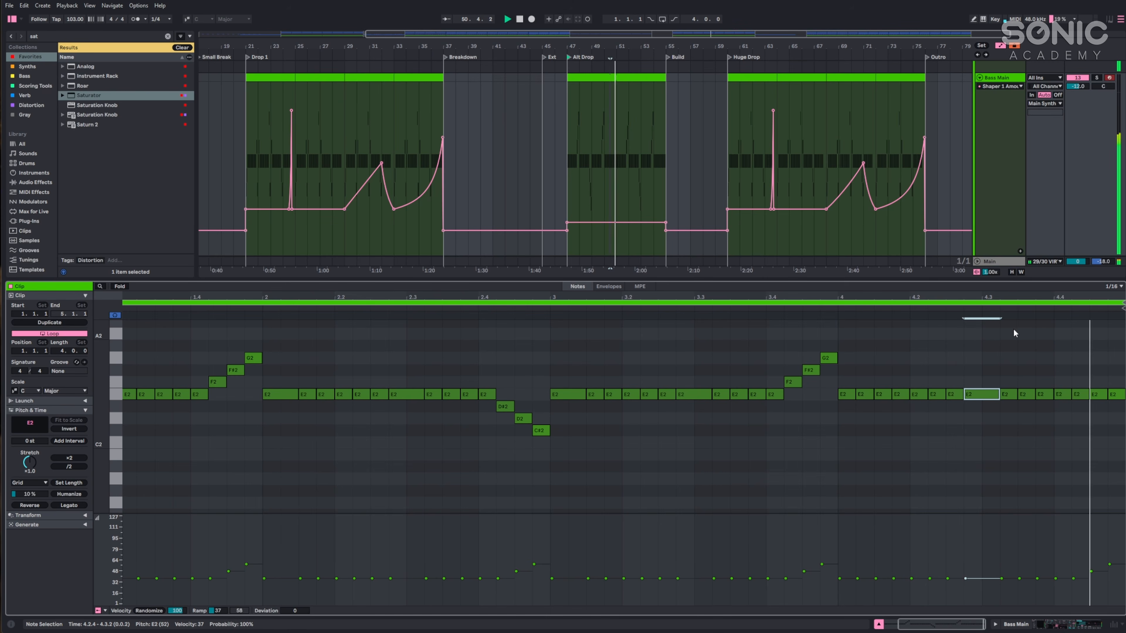
key("space")
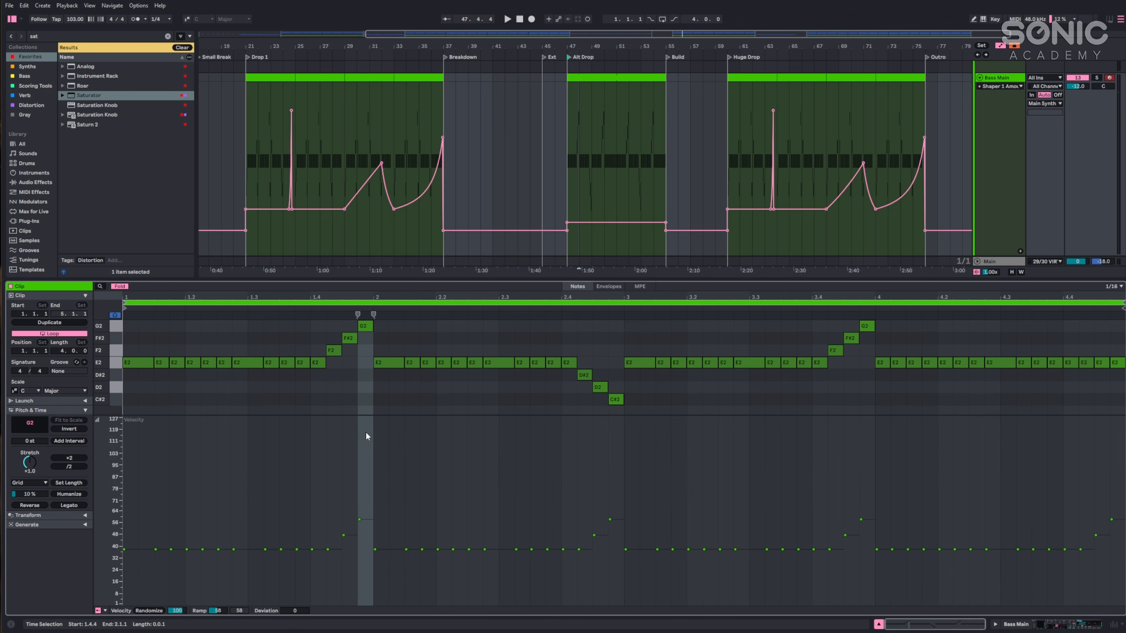
Vary the note velocities across the Alt Drop clip, raising bar 1's final G2 to 127, and audition the result.
left_click_drag(359, 519, 360, 519)
left_click_drag(360, 518, 359, 417)
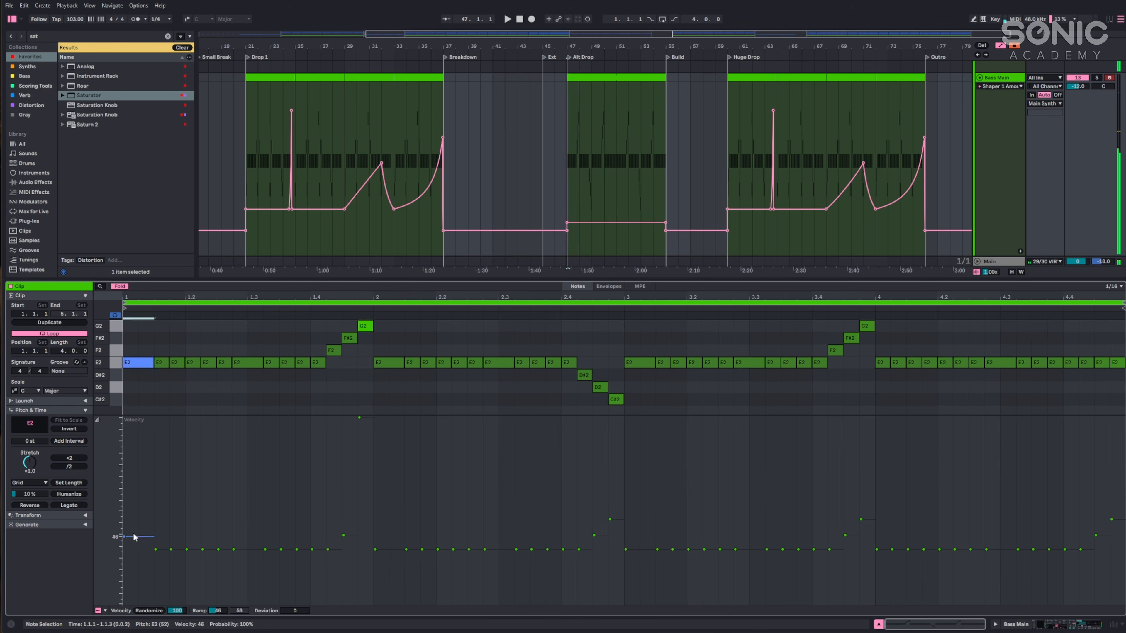
left_click(159, 546)
mouse_move(162, 550)
left_mouse_down()
mouse_move(162, 524)
mouse_move(172, 557)
mouse_move(187, 520)
mouse_move(218, 500)
left_mouse_up()
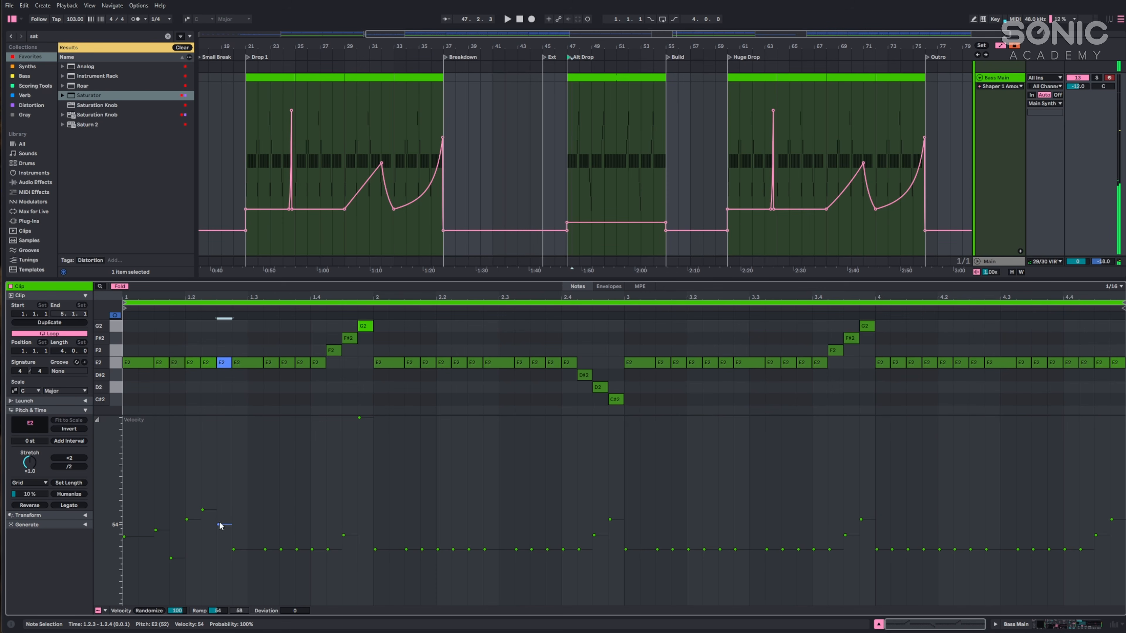
key("space")
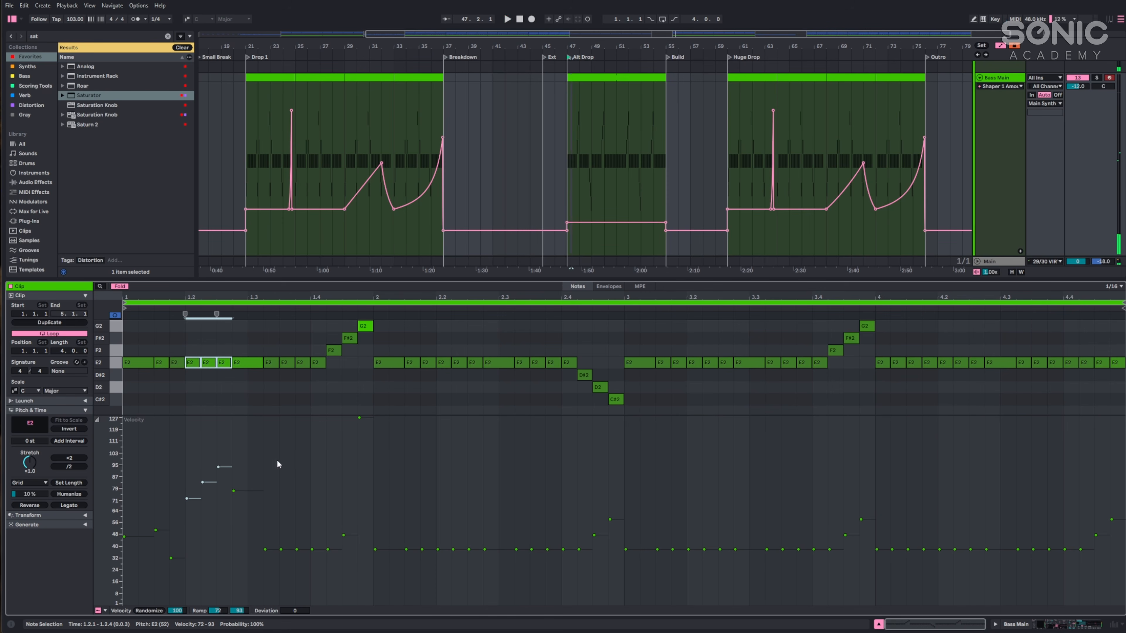
key("space")
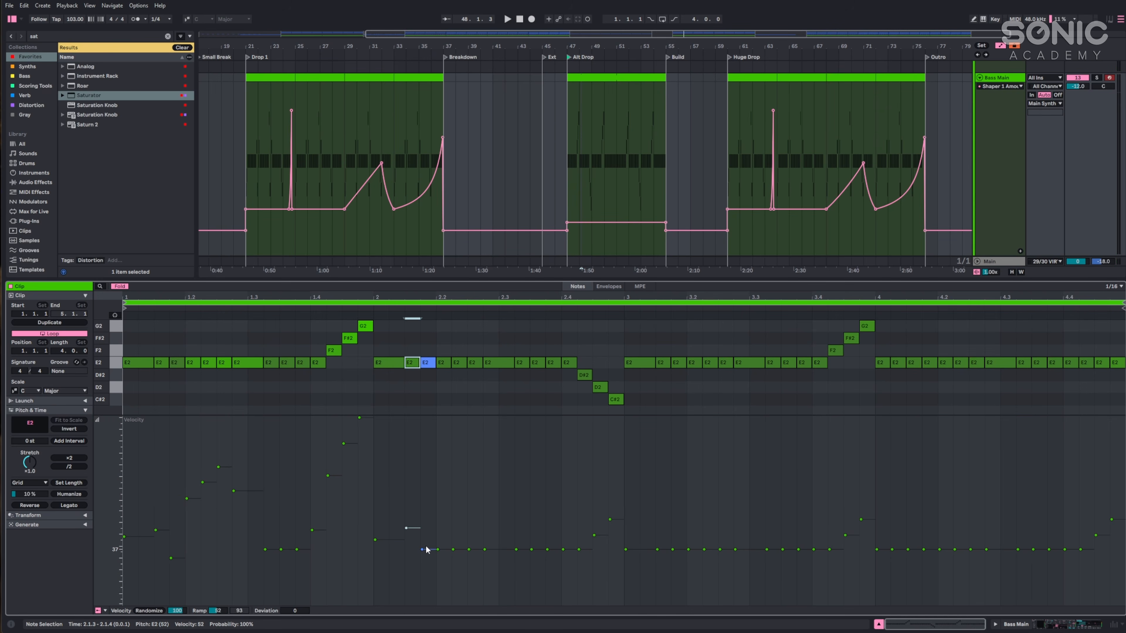
left_click_drag(427, 550, 427, 560)
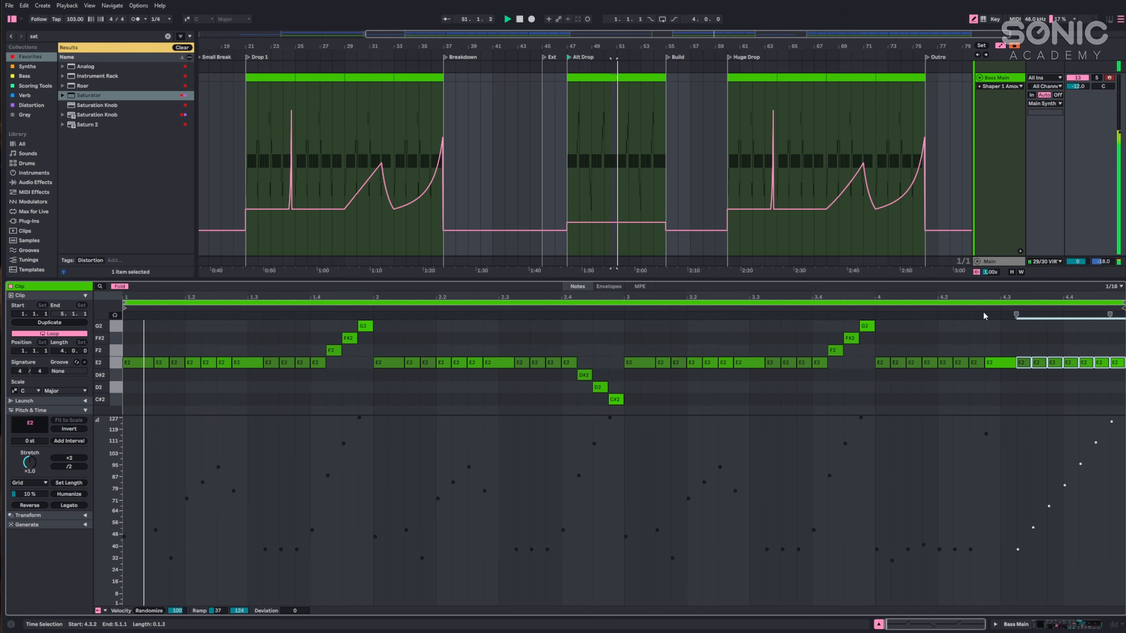
key("space")
Hide the automation and reduce the height of the Bass Main track in the arrangement.
key("a")
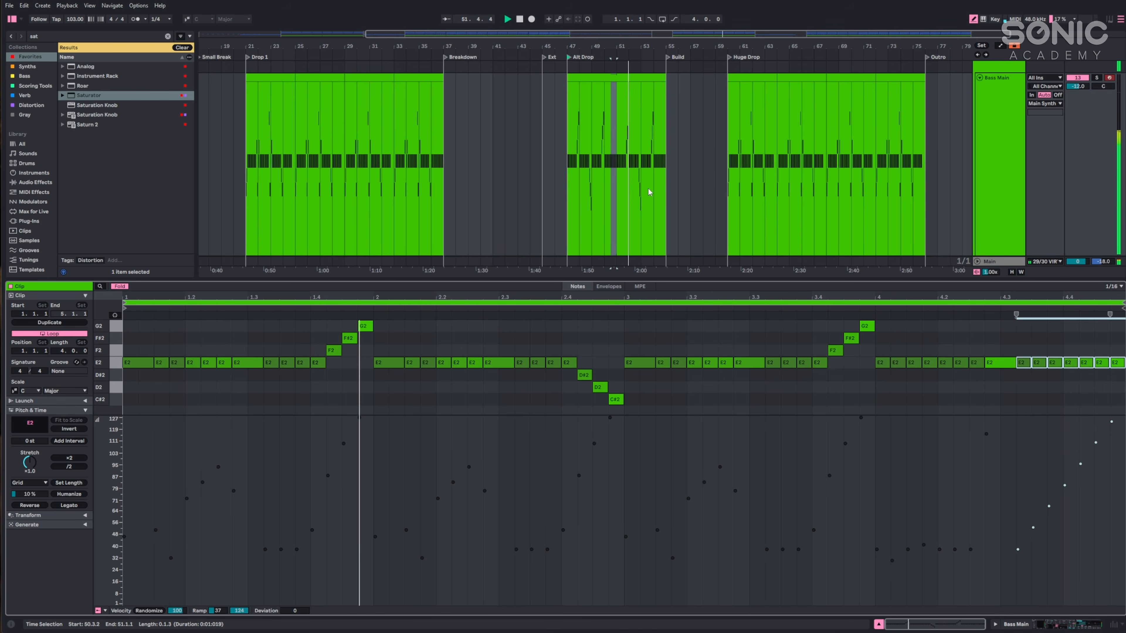
left_click_drag(638, 279, 639, 326)
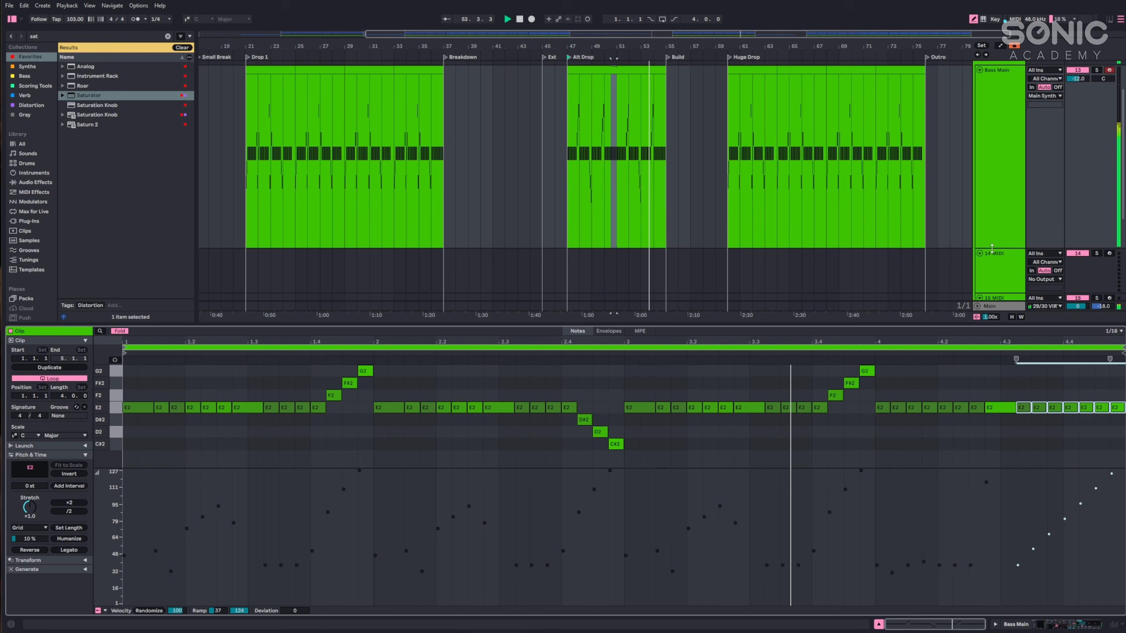
left_click_drag(984, 248, 983, 101)
scroll(692, 139, "up", 2)
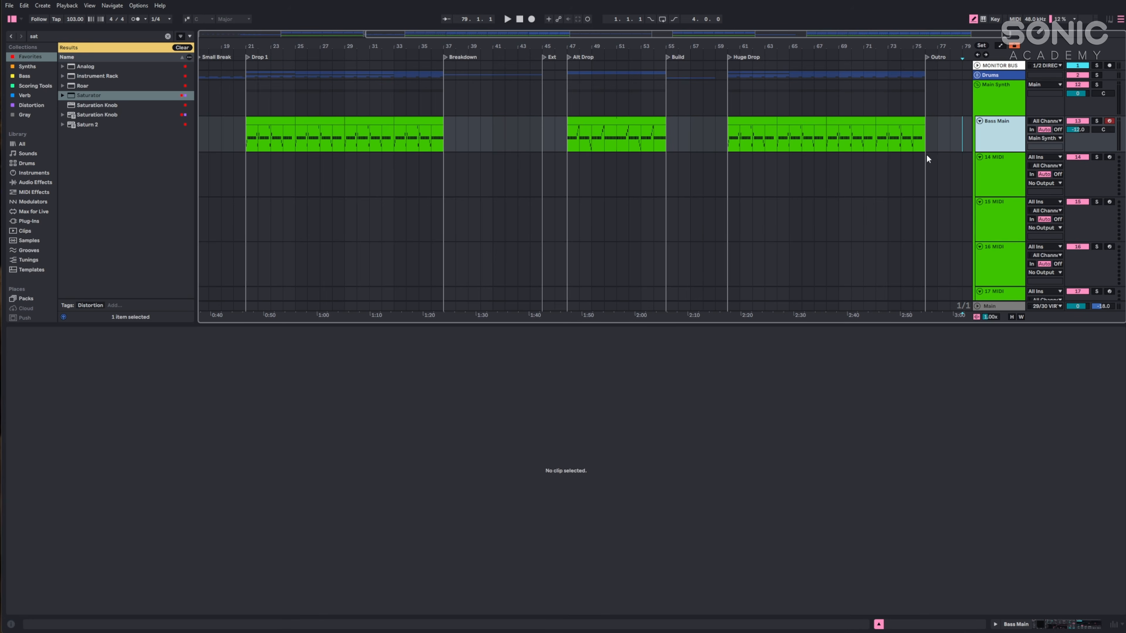
Duplicate the Bass Main track and rename the copy IO Bass.
key("ctrl+d")
key("minus")
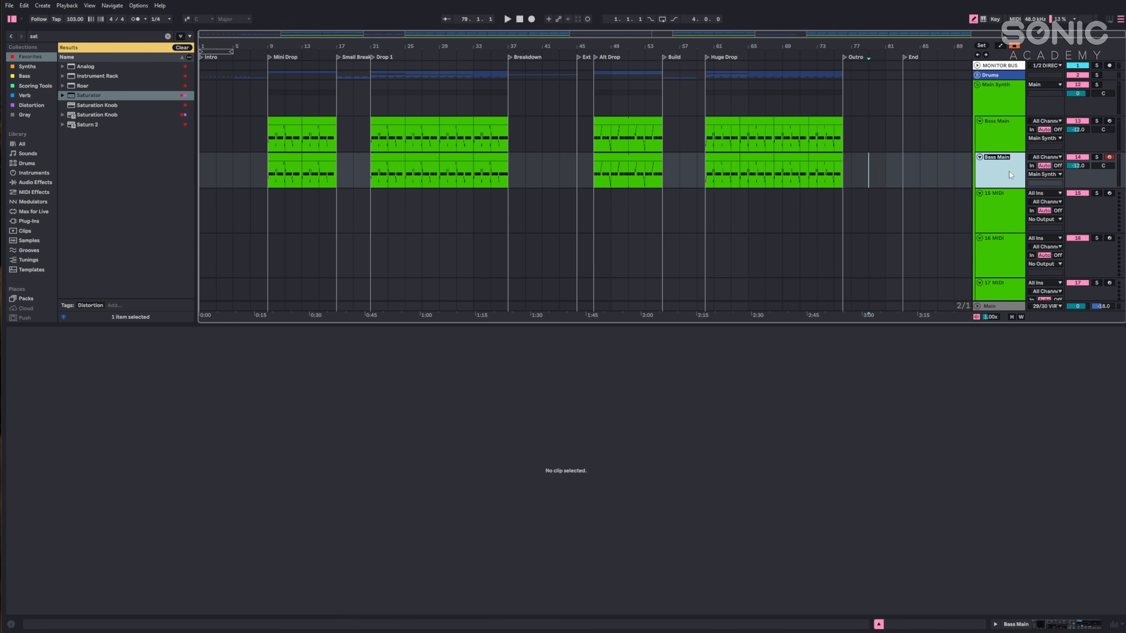
type("IO Bass")
key("Return")
Move the Mini Drop clips on IO Bass into the Intro and delete the track's clips from bar 9 to bar 72.
left_click_drag(289, 158, 806, 176)
key("ctrl+d")
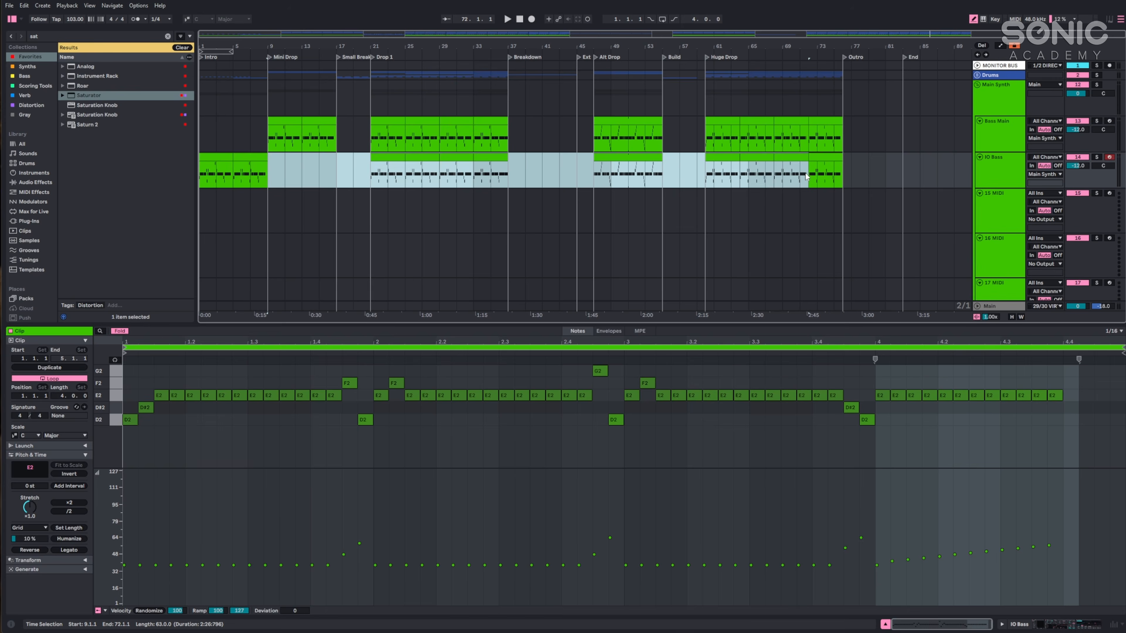
key("Delete")
Duplicate the last IO Bass clip into the start of the Outro and delete the original in Huge Drop.
left_click(821, 160)
key("ctrl+d")
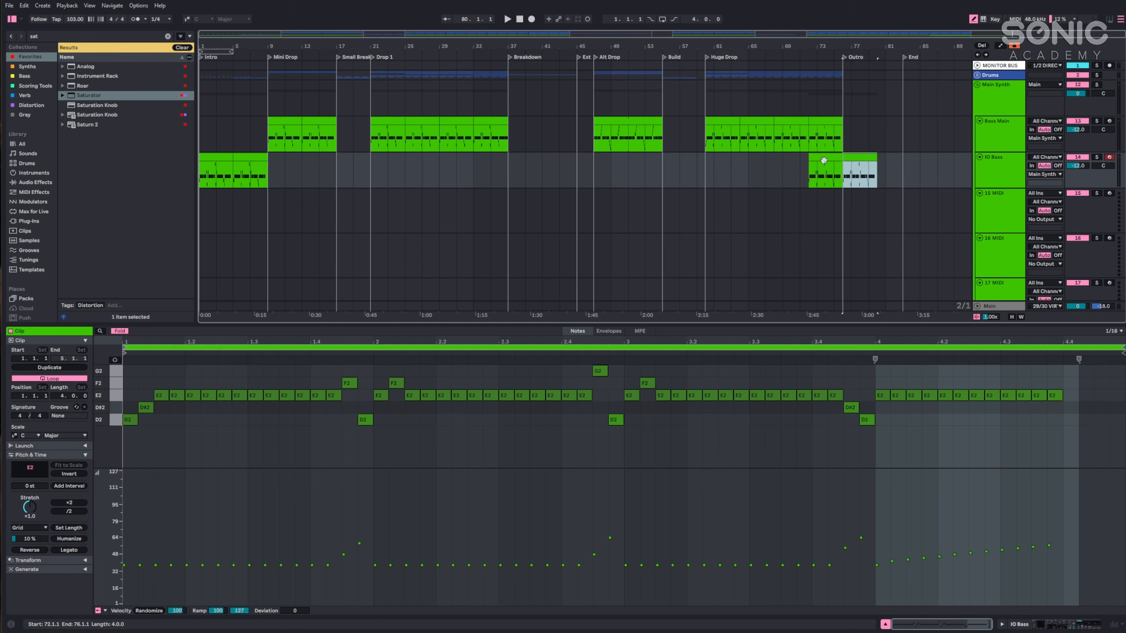
left_click(824, 160)
key("Delete")
left_click_drag(492, 121, 882, 174)
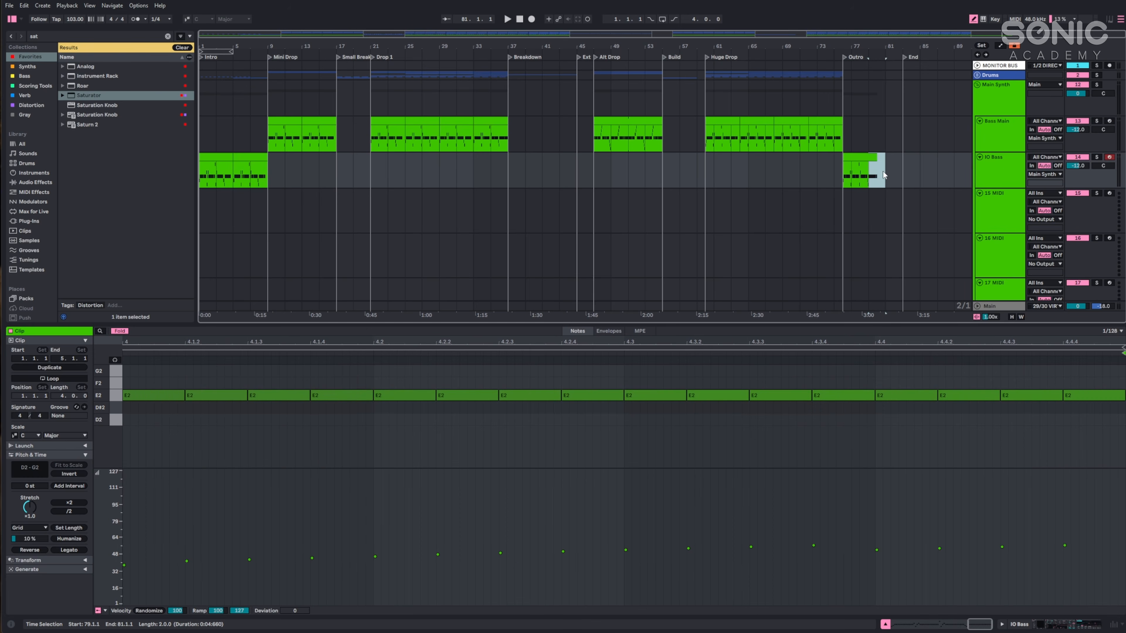
left_click(877, 175)
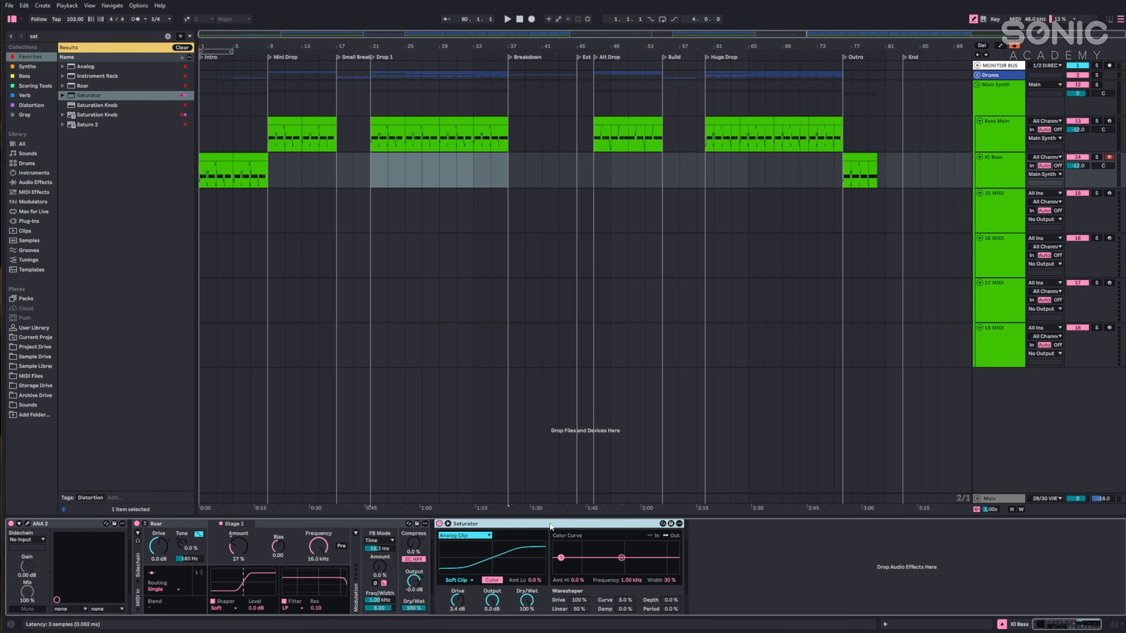
Delete the Saturator from IO Bass and check the automation of Roar's Amount on that track.
key("Delete")
right_click(236, 545)
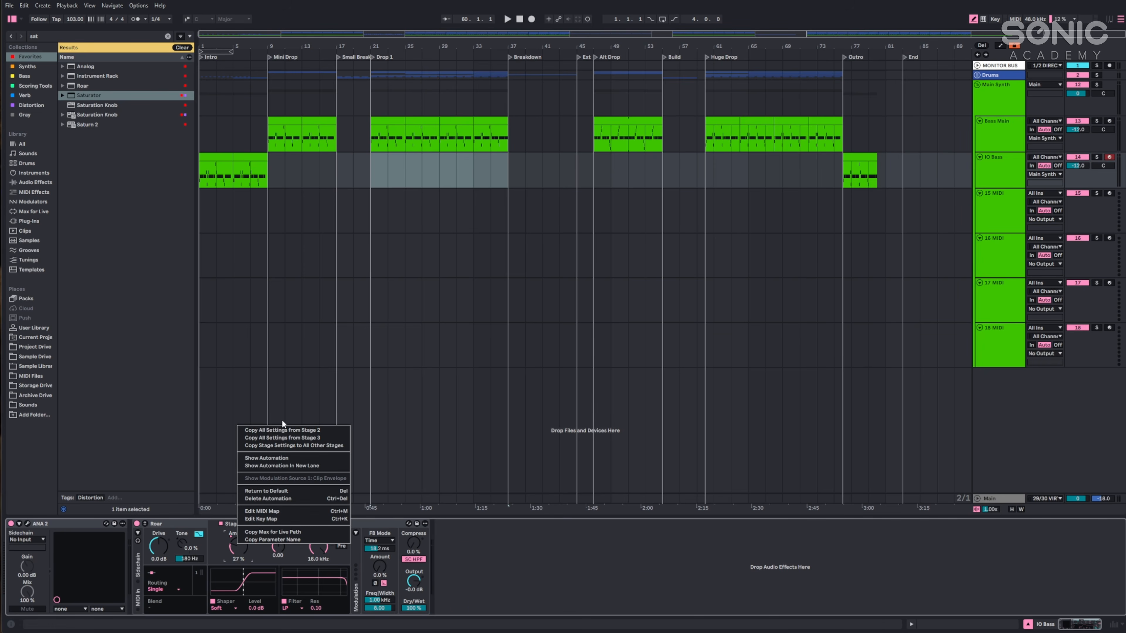
left_click(287, 458)
key("a")
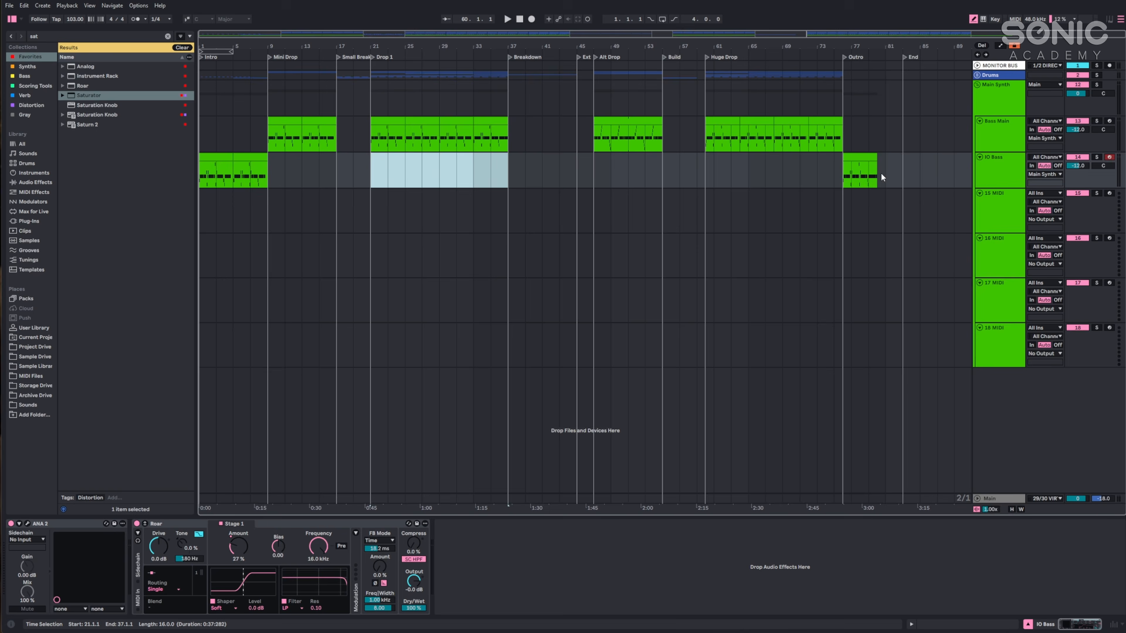
Clear the Roar Amount automation across IO Bass, set Amount to 25 %, and audition the Intro clip.
key("a")
key("b")
left_click_drag(889, 172, 114, 167)
key("Delete")
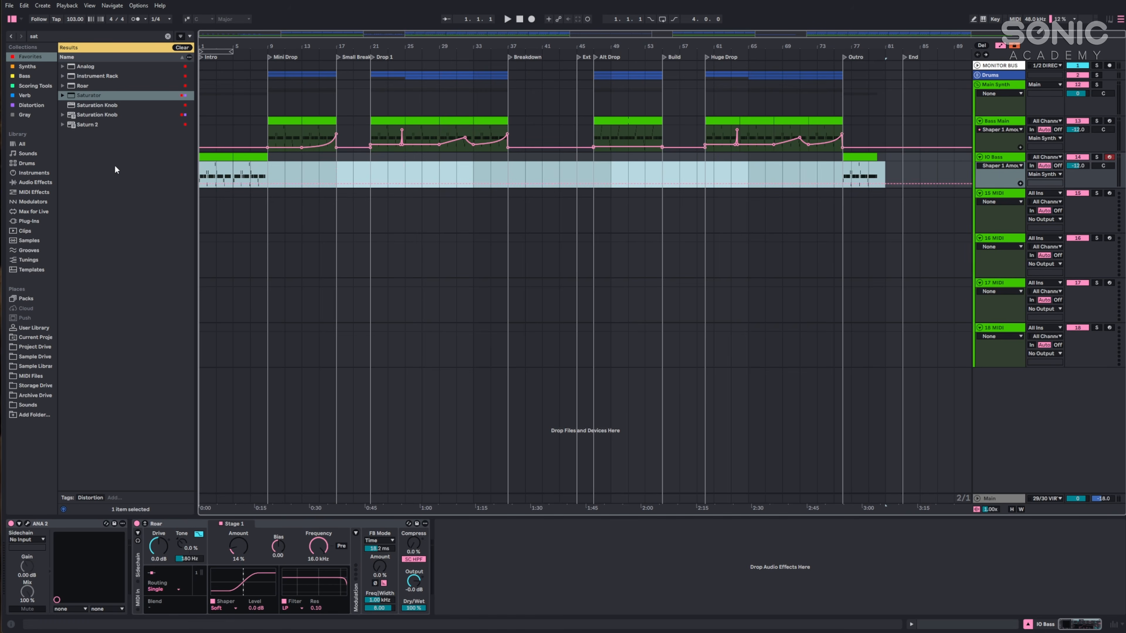
left_click_drag(238, 547, 238, 538)
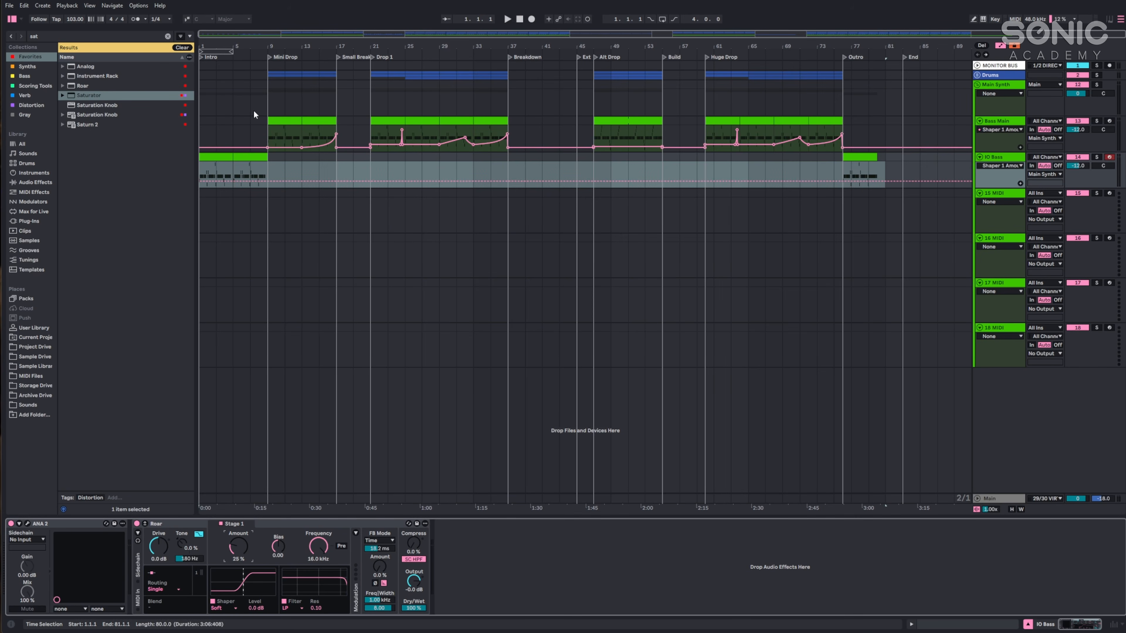
left_click(218, 157)
key("space")
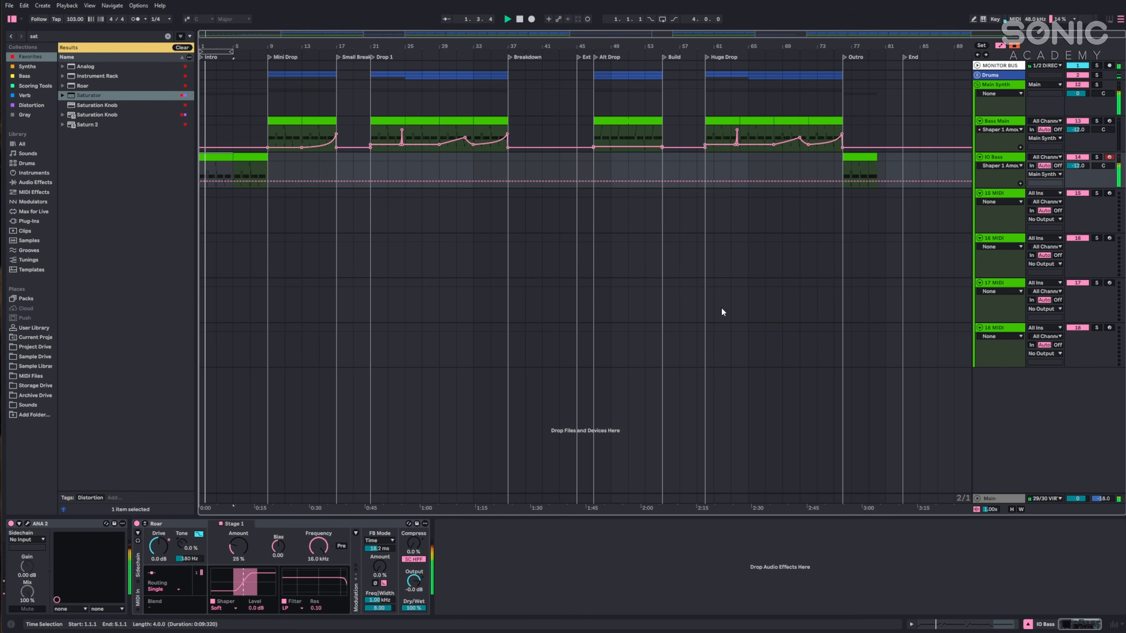
Add an EQ Eight to IO Bass with a raised low cut, a lowered high cut and a 4.34 dB boost at 599 Hz.
left_click(115, 38)
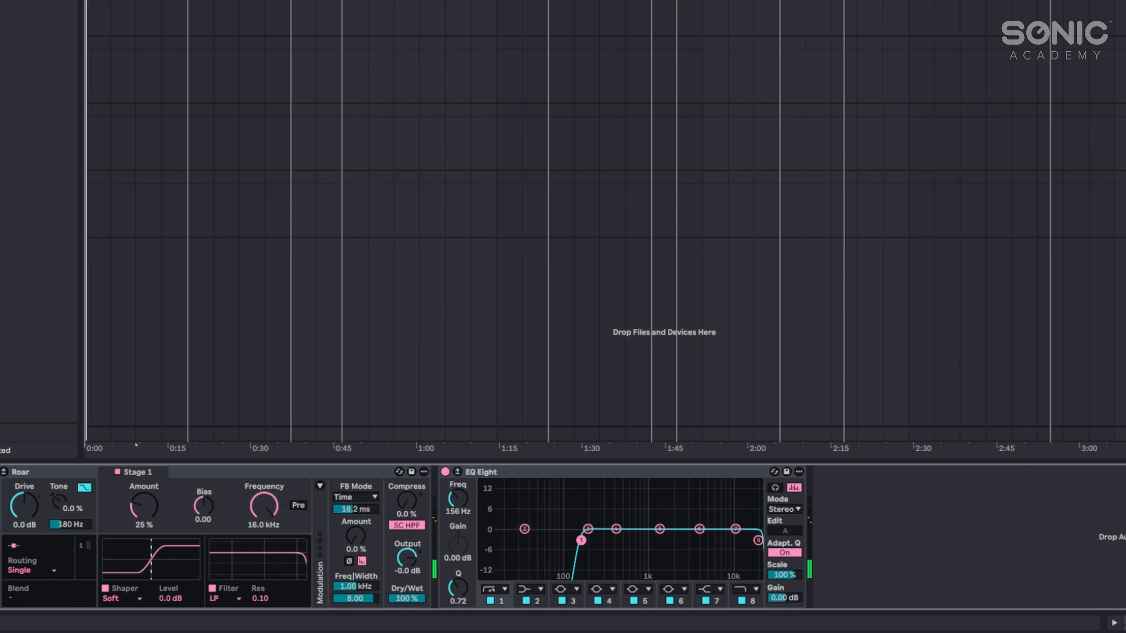
left_click_drag(582, 540, 609, 541)
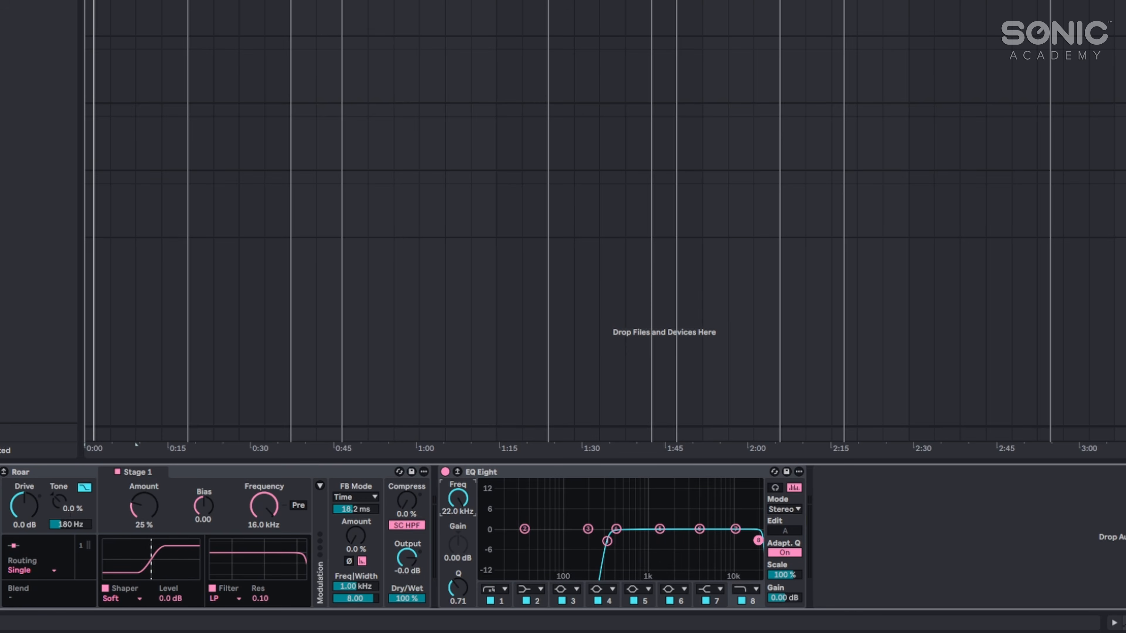
key("space")
left_click_drag(758, 540, 626, 518)
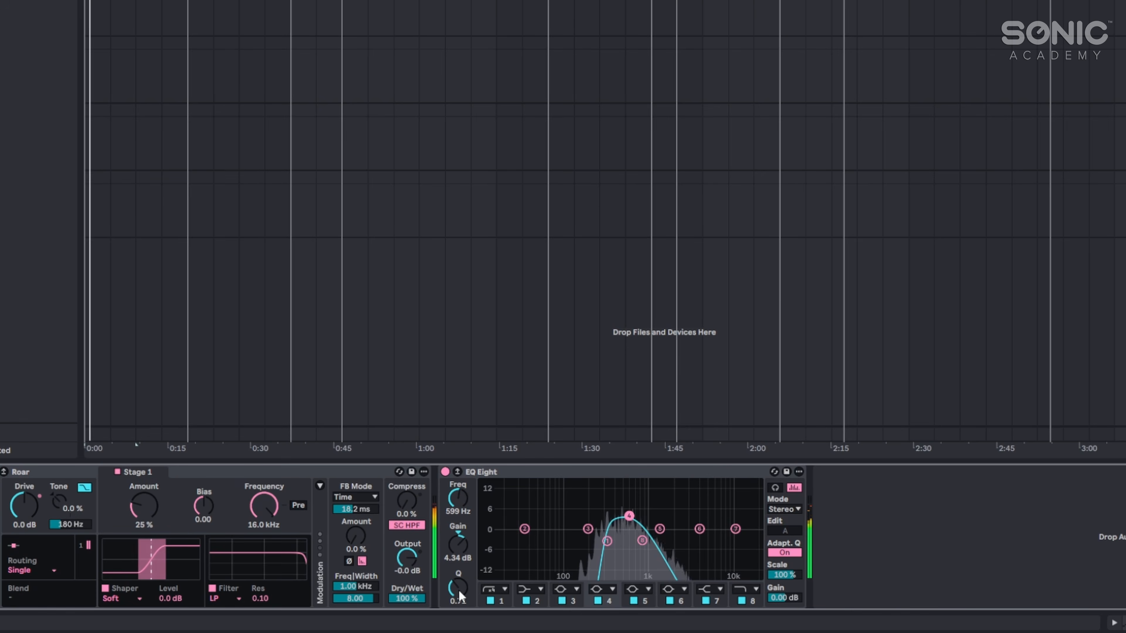
key("space")
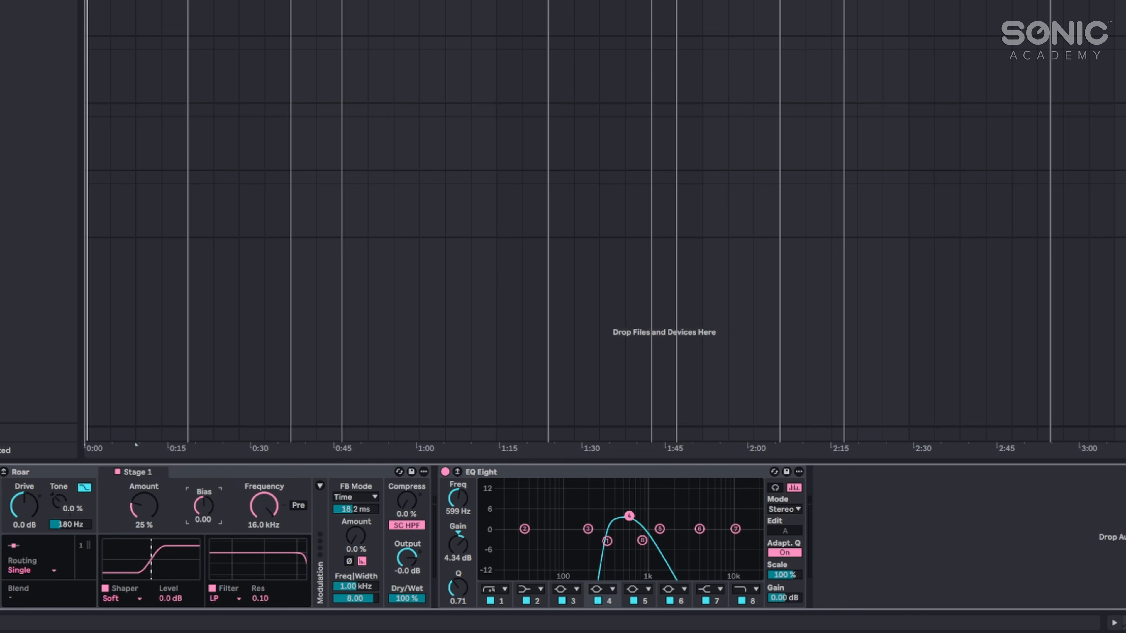
Raise Roar's Bias to about 0.32 on IO Bass, compare with the effect bypassed, and fine-tune the Bias during playback.
key("space")
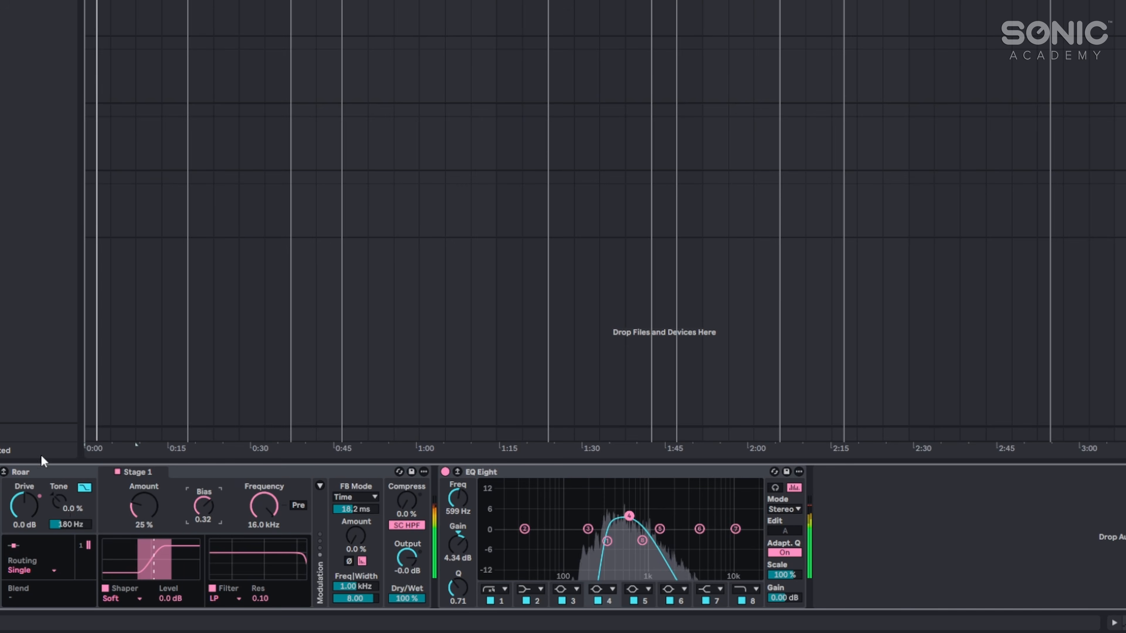
key("0")
key("0")
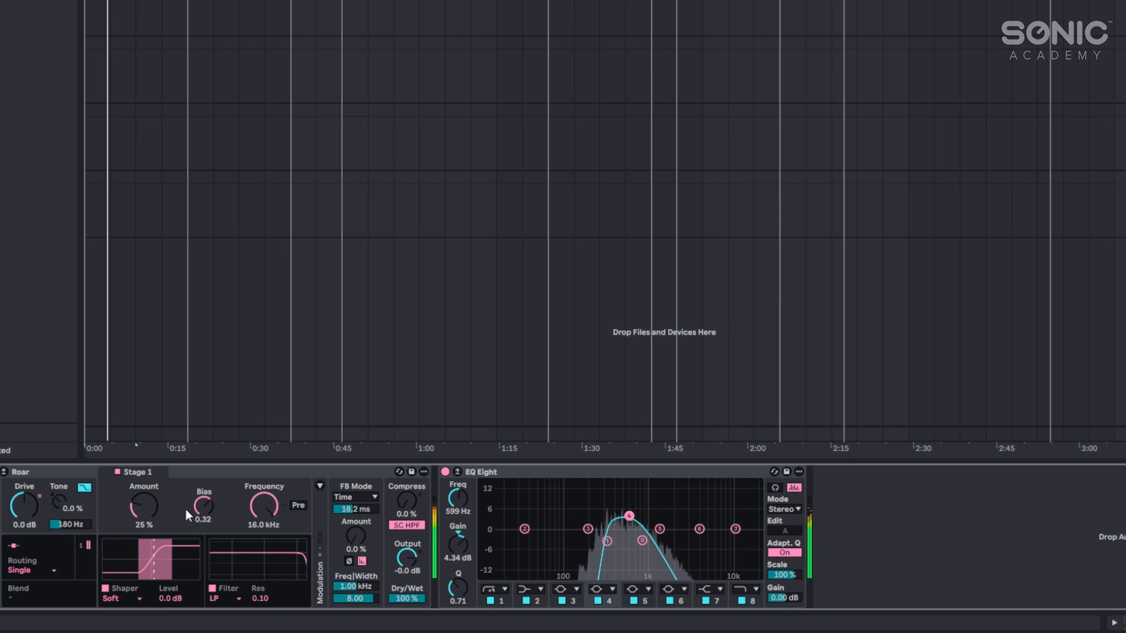
left_click_drag(209, 511, 209, 516)
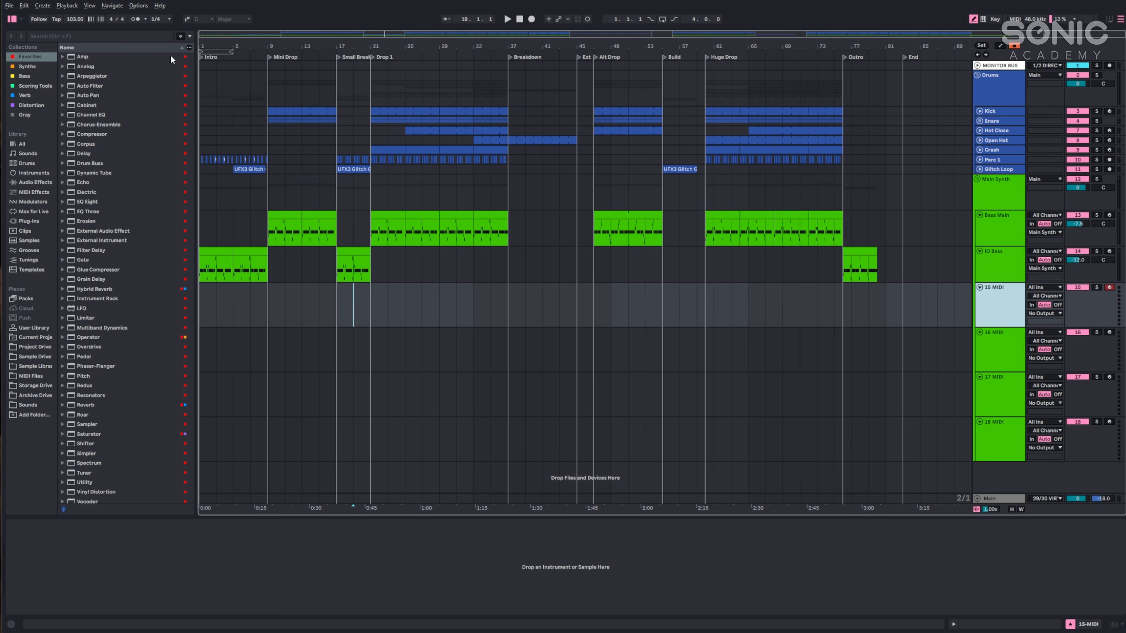
Load ANA 2 onto track 15 and copy the first Drop 1 clip from Bass Main onto that track.
left_click(123, 37)
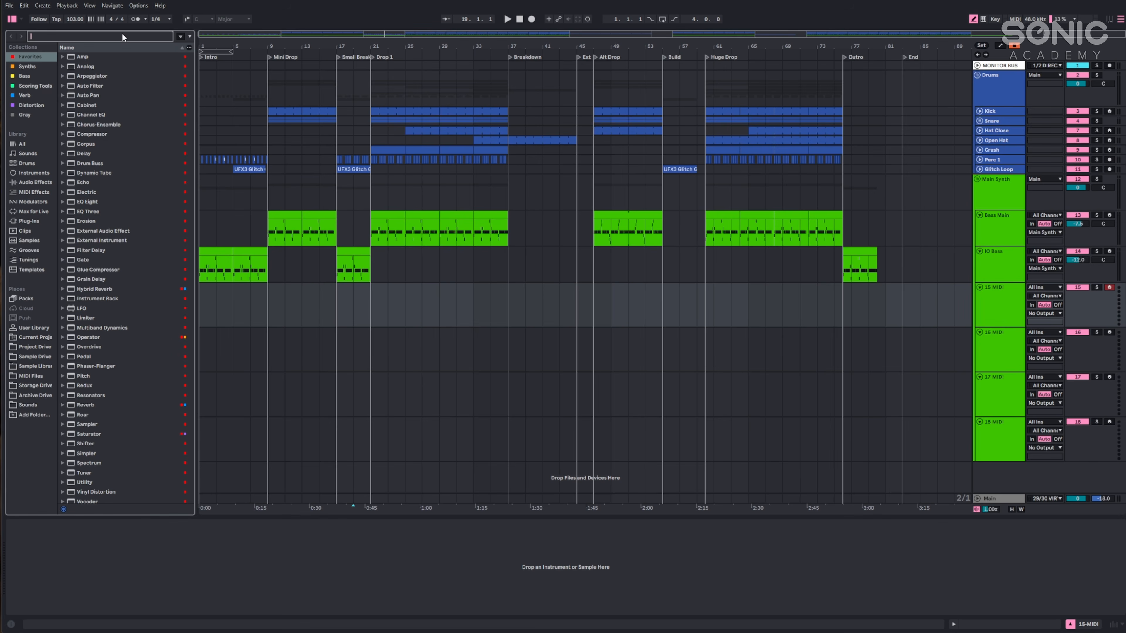
type("ana")
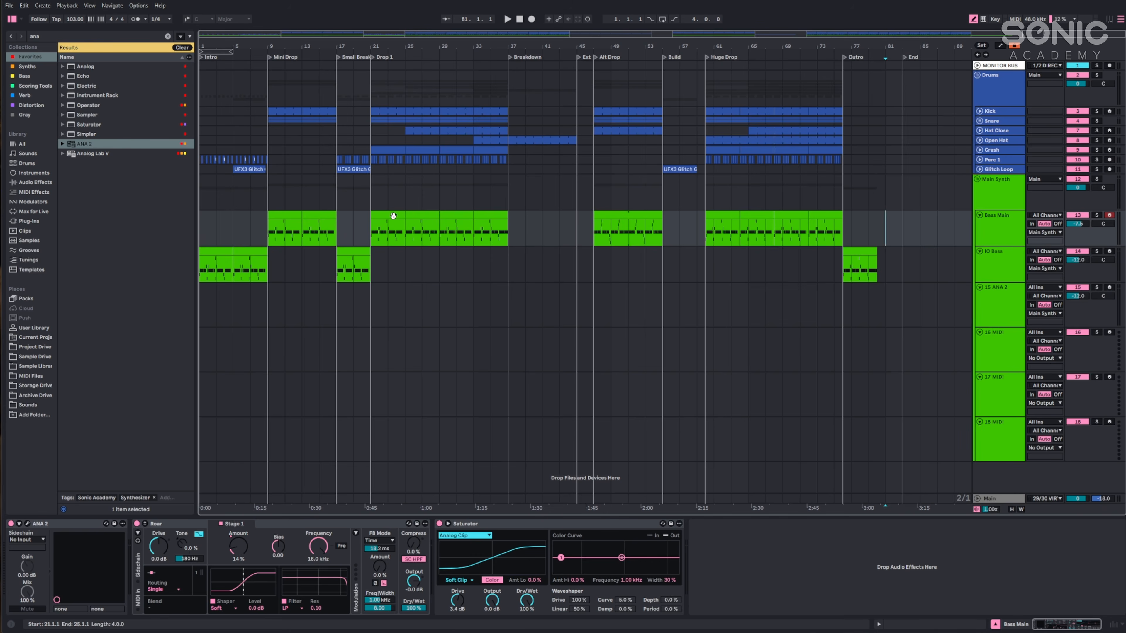
left_click_drag(393, 216, 397, 297)
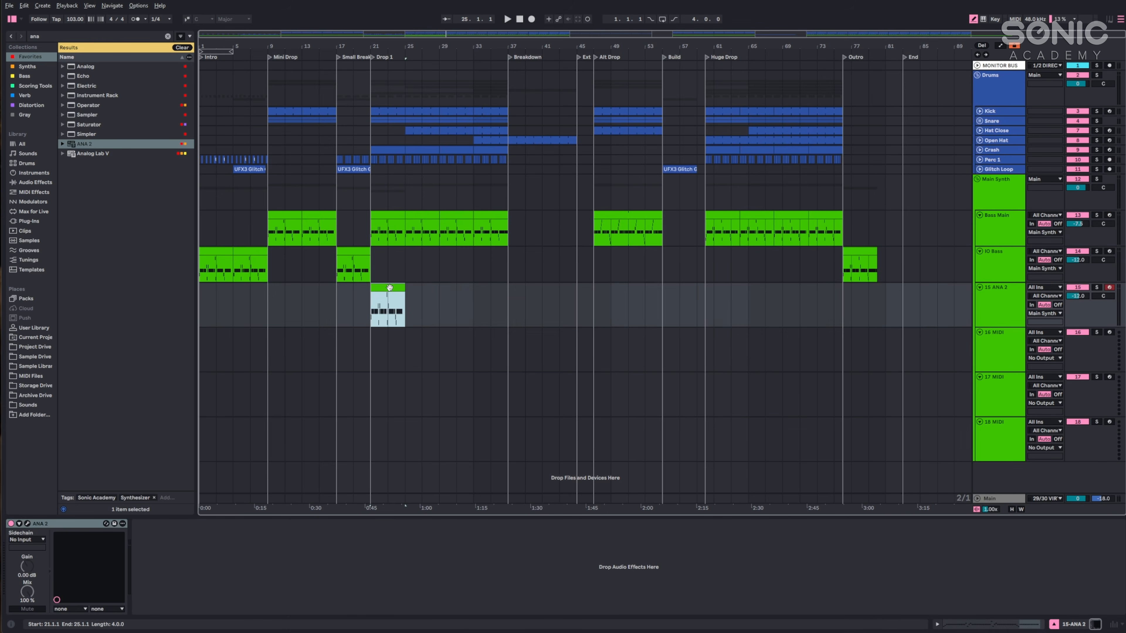
Initialise the ANA 2 patch on track 15 and set oscillator 1's waveform to Triangle Analog.
left_click(975, 304)
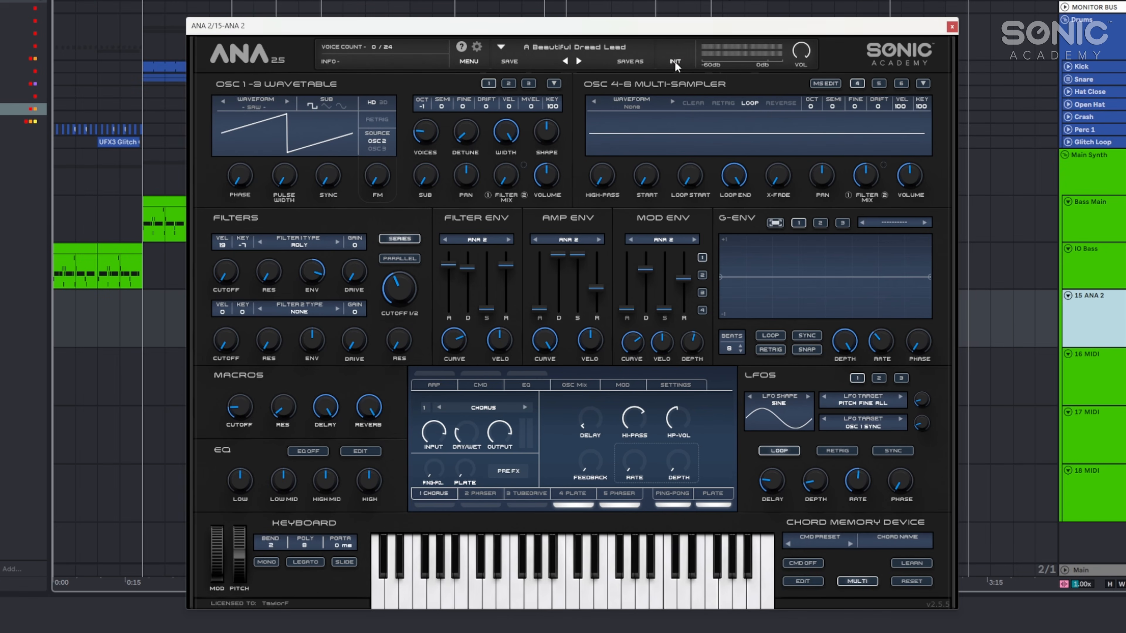
left_click(674, 61)
left_click(257, 109)
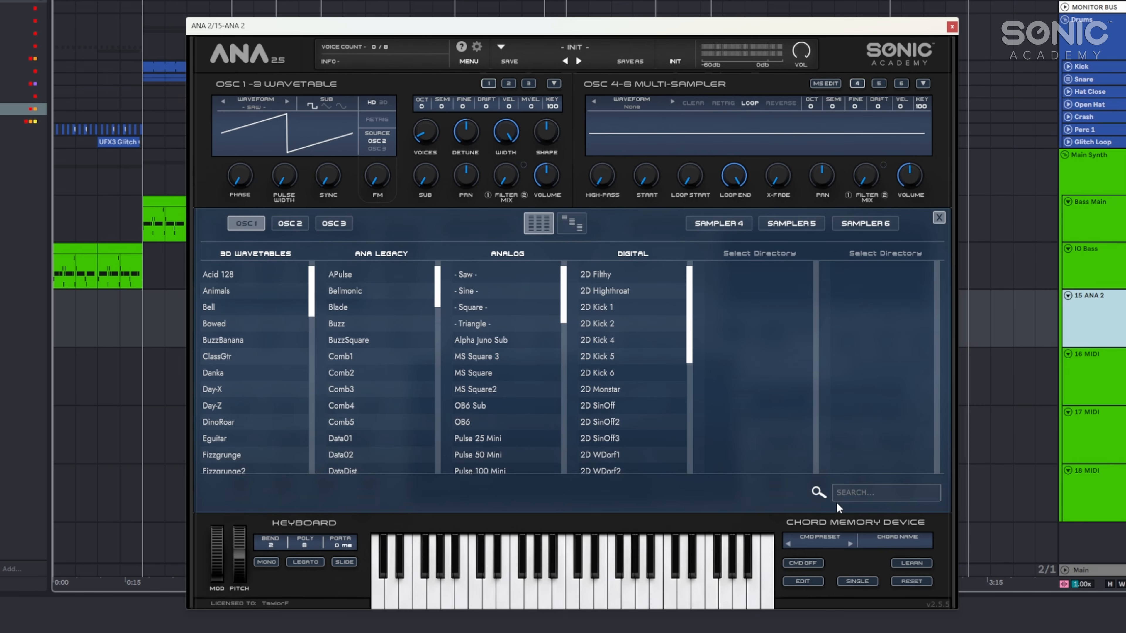
left_click(841, 490)
type("tri")
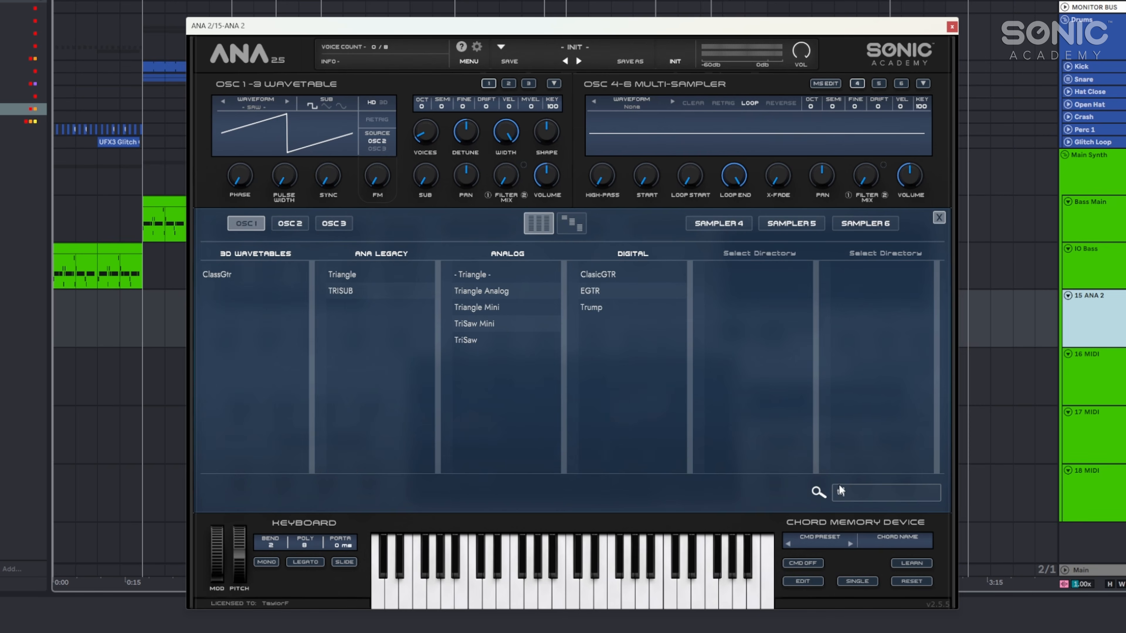
left_click(505, 291)
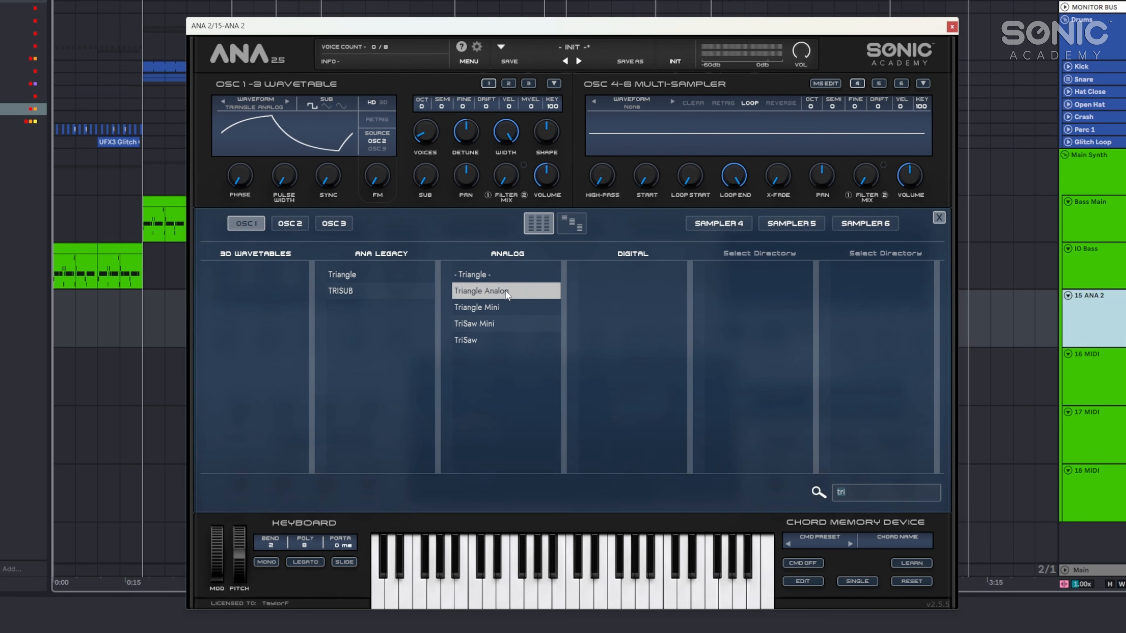
Set oscillator 2's waveform to TriSaw Mini and turn its volume all the way down.
left_click(508, 83)
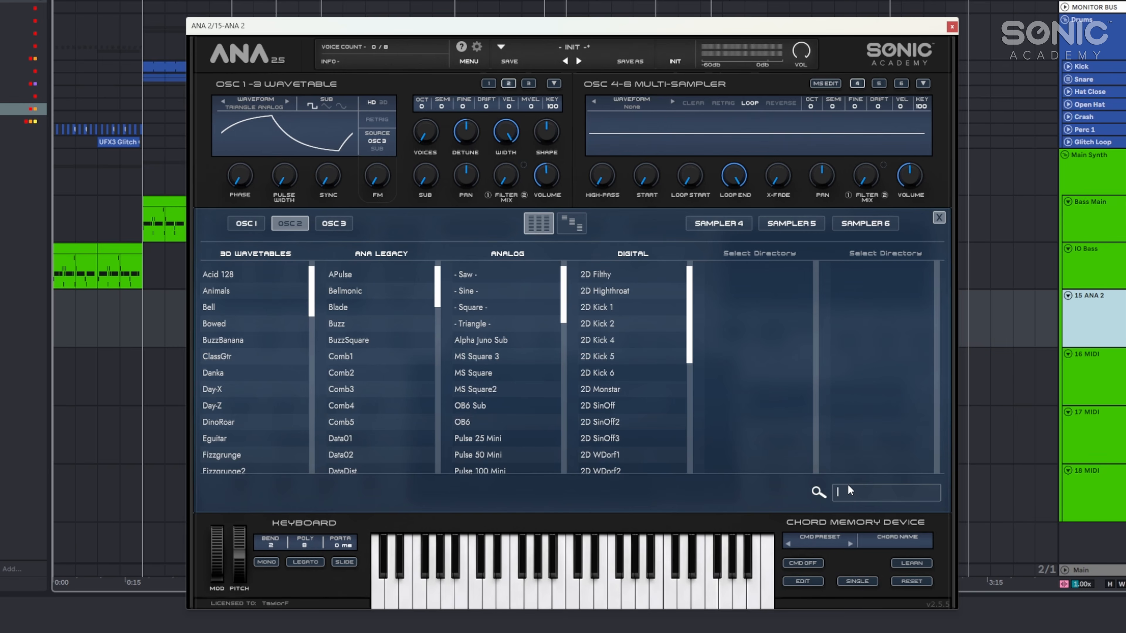
type("tri")
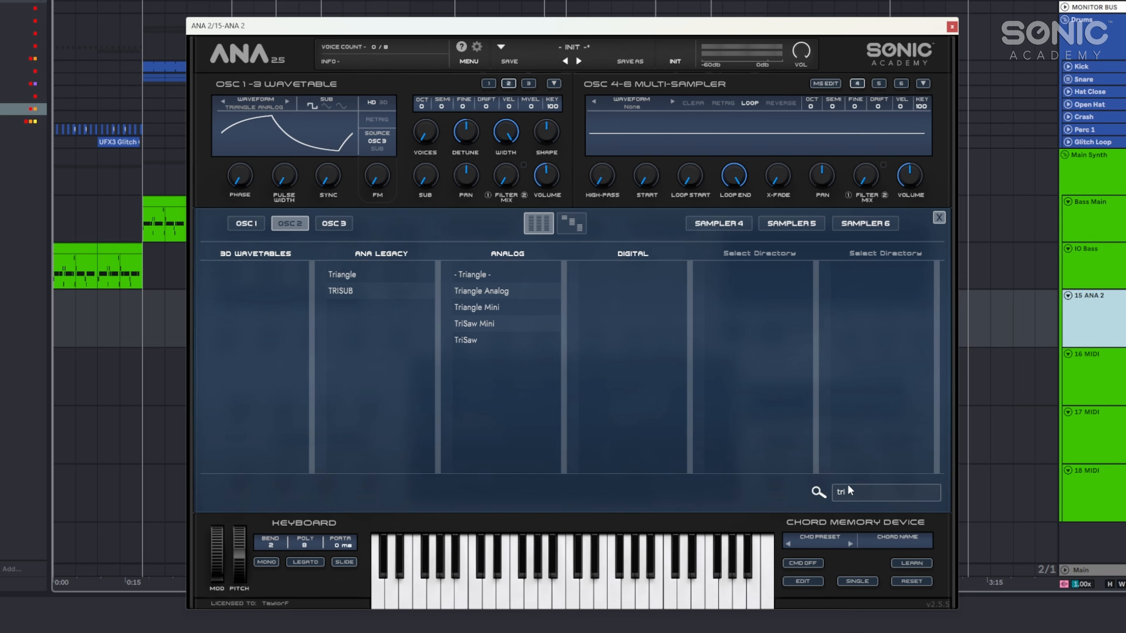
left_click_drag(546, 175, 598, 388)
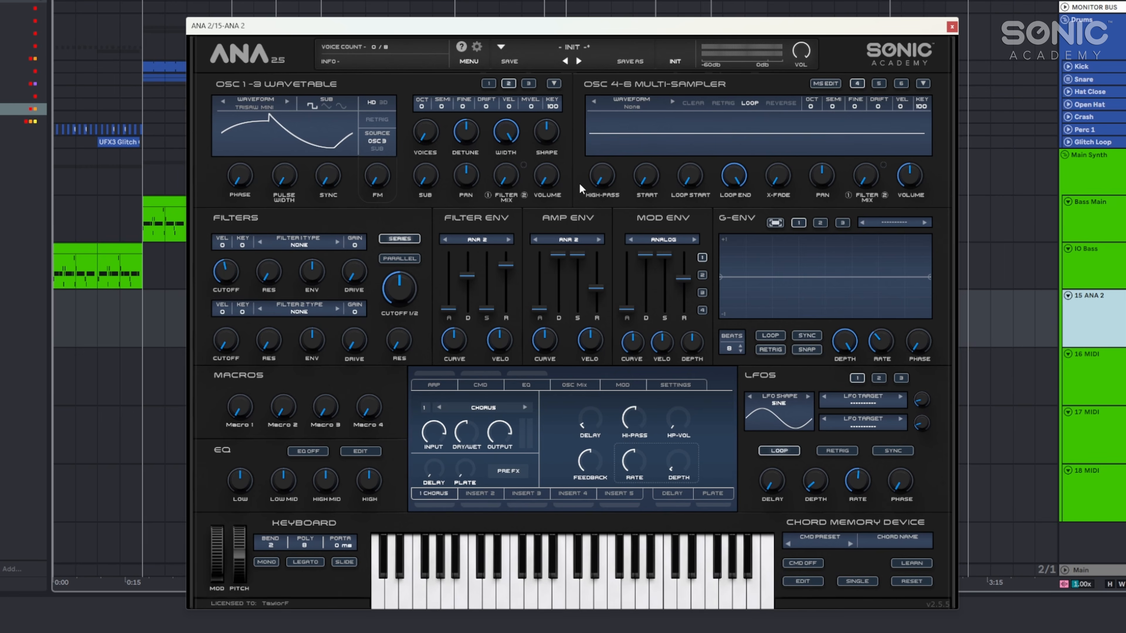
Set oscillator 1's sub to a sine at full level and raise its FM from oscillator 2 to about 18 %.
left_click(488, 83)
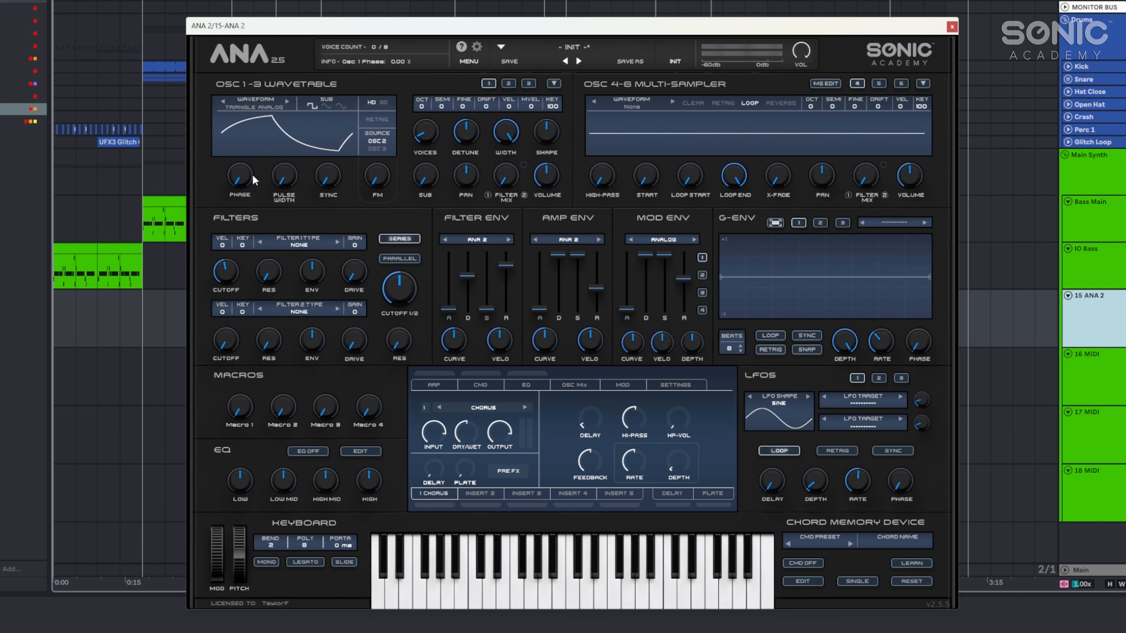
left_click(344, 106)
scroll(383, 175, "up", 4)
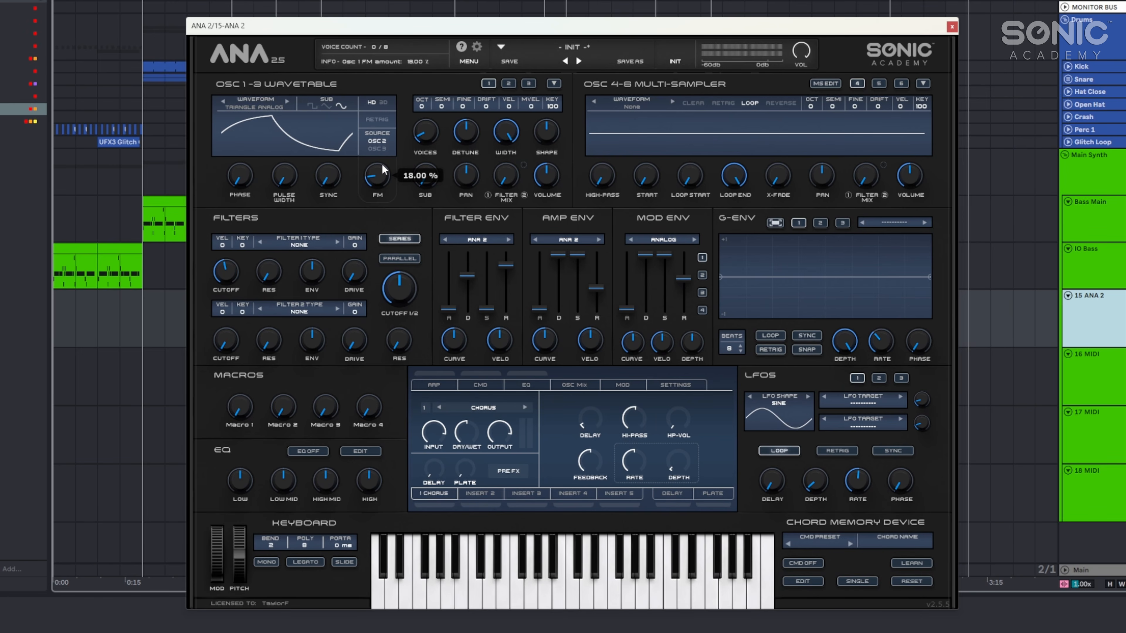
left_click_drag(426, 176, 425, 98)
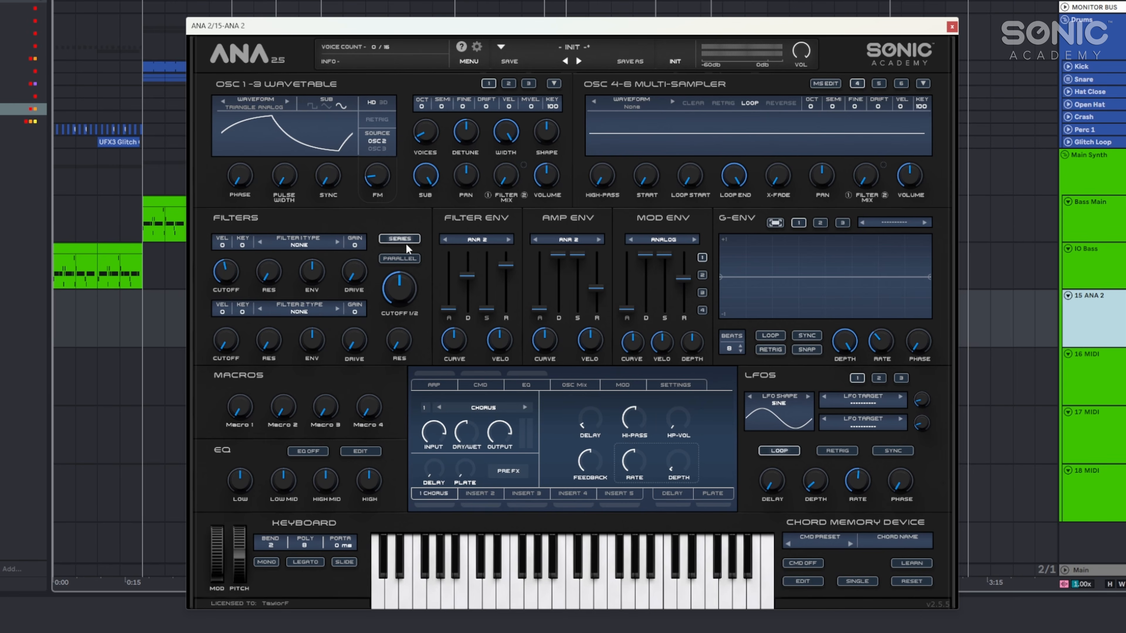
Lower oscillator 1's volume below -14 dB and set its octave to -1.
scroll(545, 191, "down", 5)
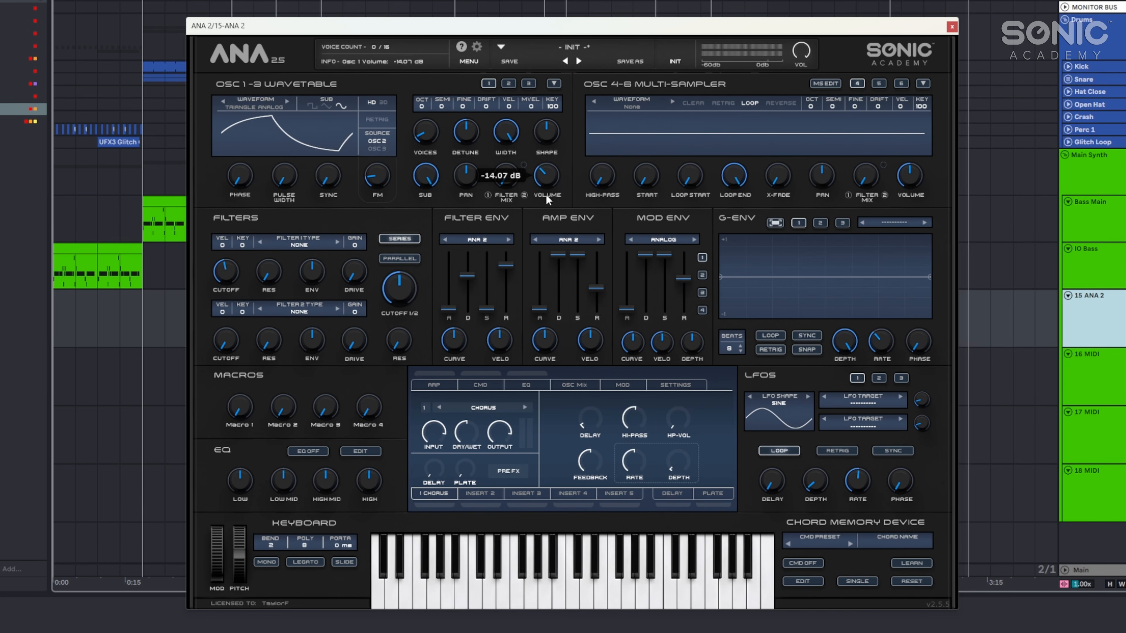
scroll(545, 196, "down", 4)
left_click_drag(542, 203, 541, 203)
left_click_drag(421, 107, 423, 120)
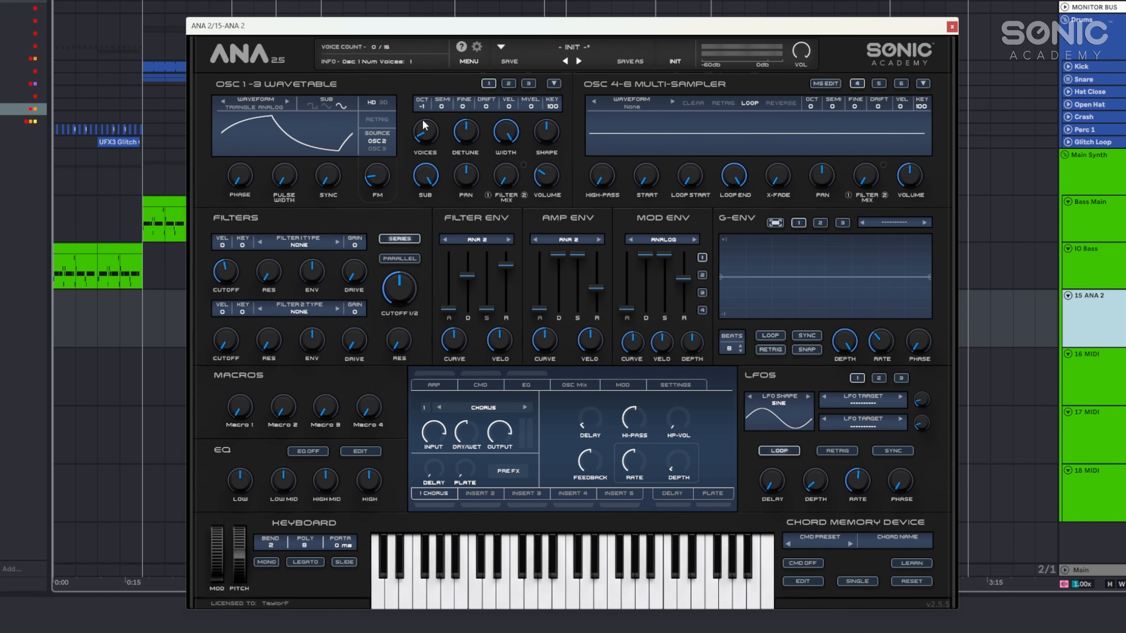
Set oscillator 2's octave to -2, raise its Sync to about three quarters, and increase its voices.
left_click(509, 84)
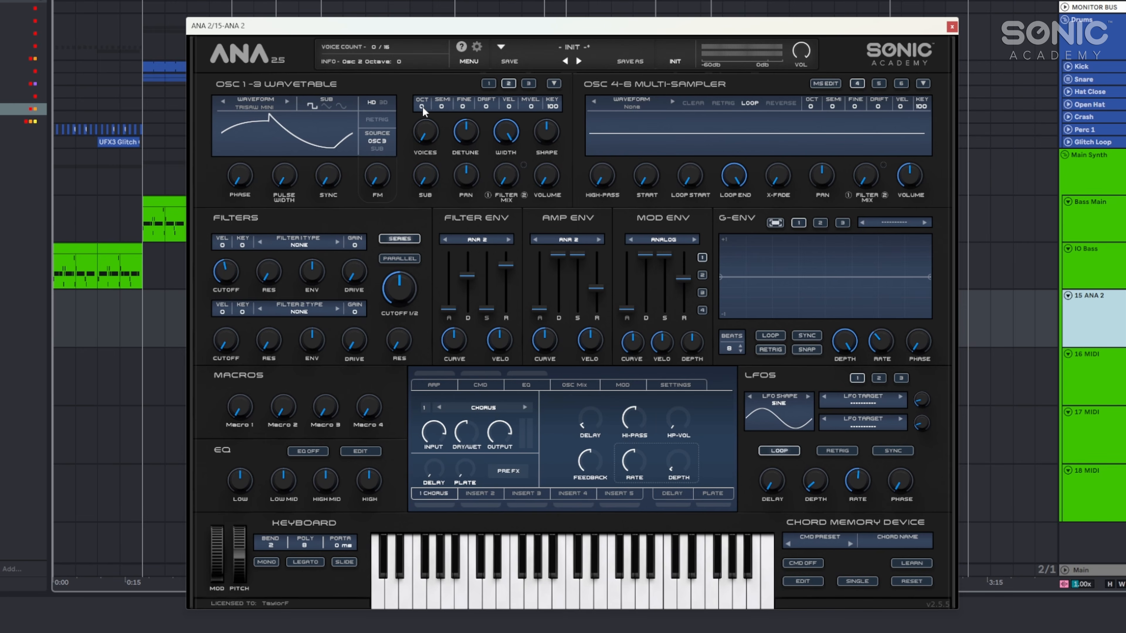
left_click_drag(422, 105, 422, 153)
mouse_move(242, 180)
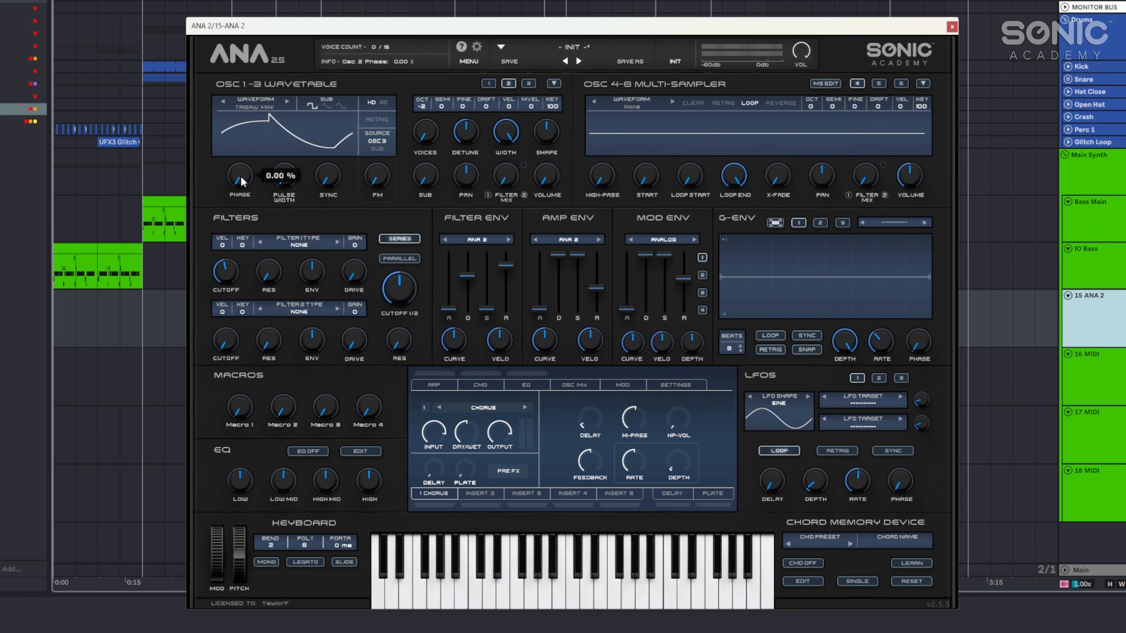
left_click_drag(328, 177, 348, 87)
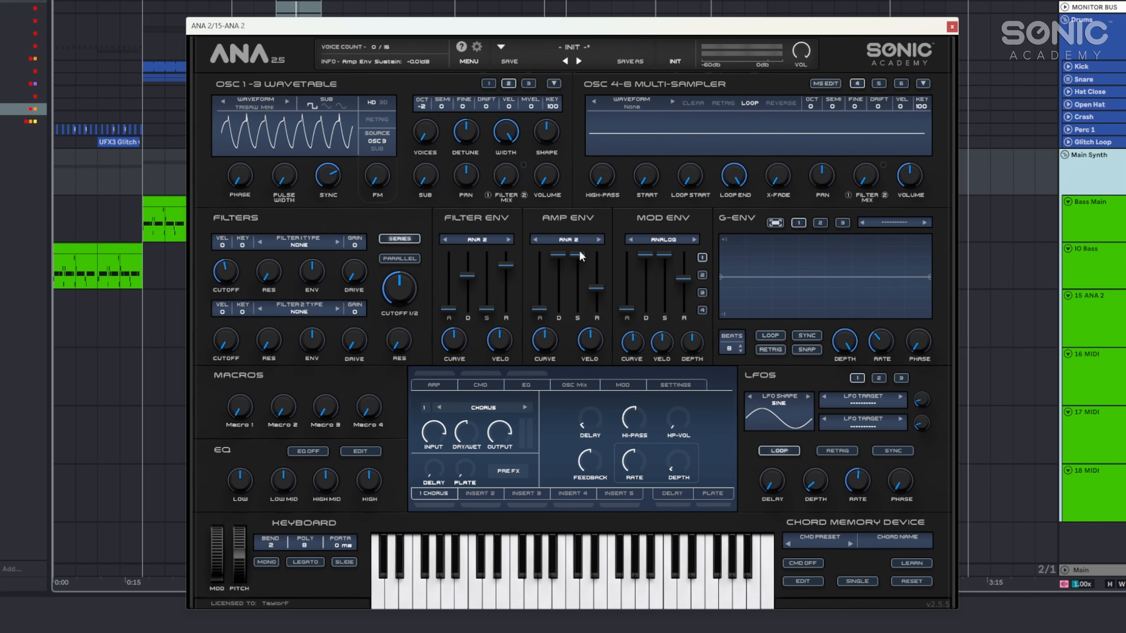
left_click_drag(426, 133, 425, 124)
mouse_move(422, 143)
Fine-tune oscillator 1's FM amount and volume, and enable its retrigger.
left_click(487, 83)
mouse_move(372, 184)
left_mouse_down()
mouse_move(387, 149)
mouse_move(376, 174)
left_mouse_up()
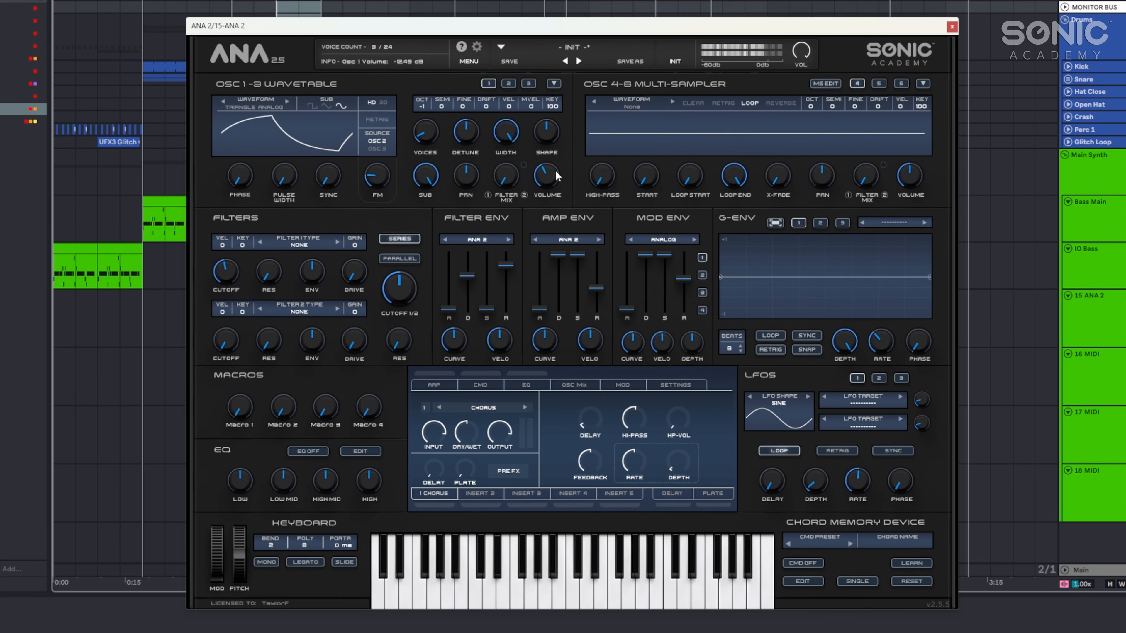
left_click_drag(552, 180, 546, 185)
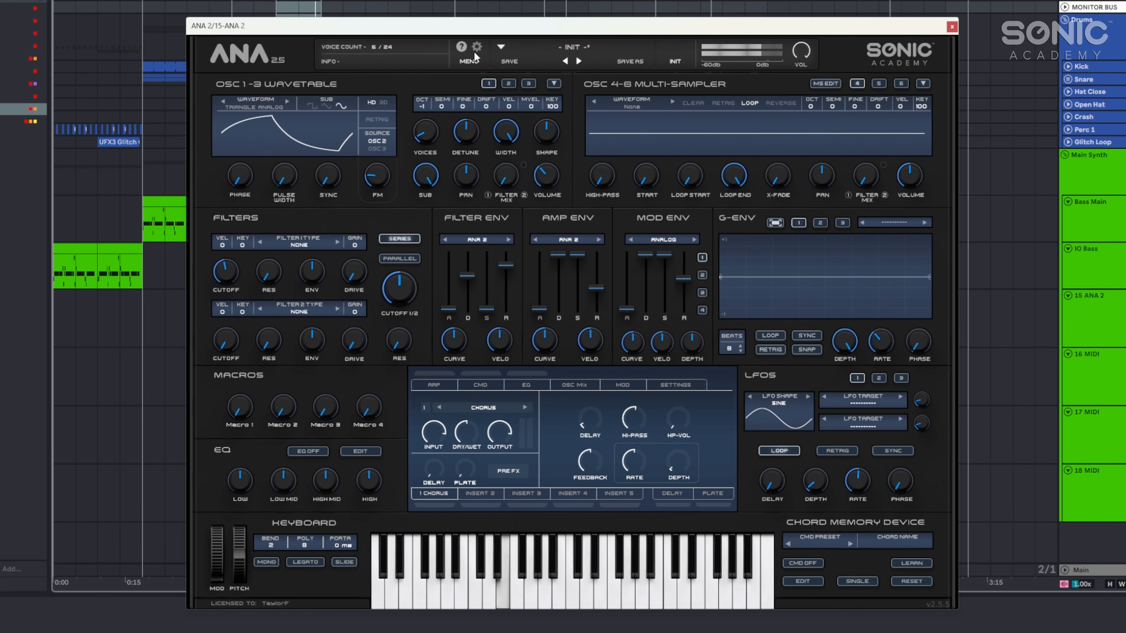
left_click(379, 120)
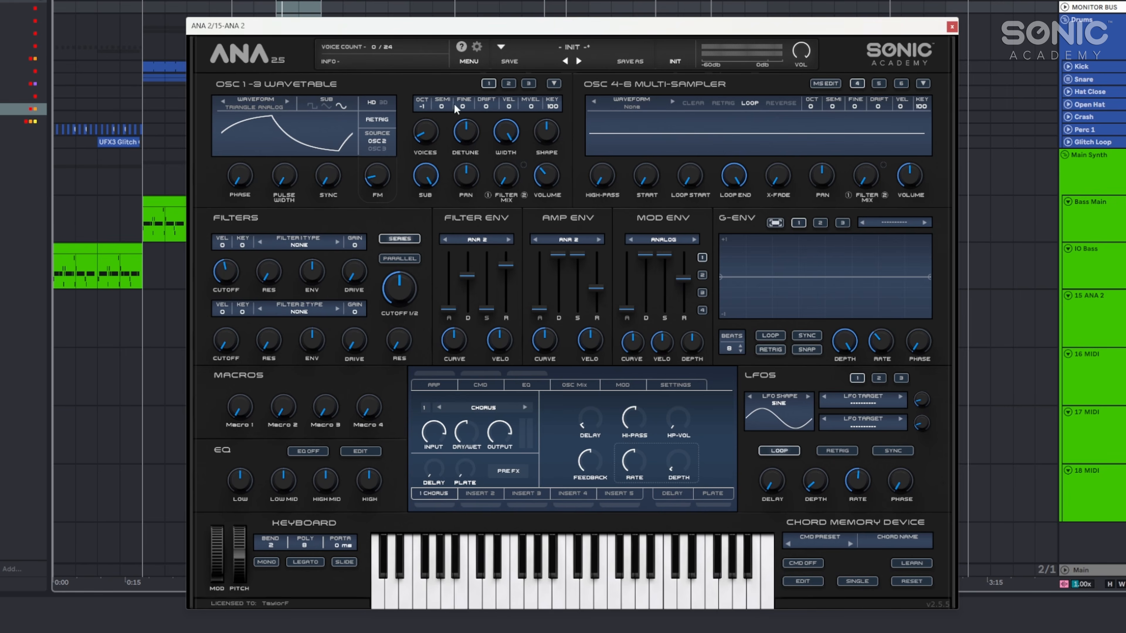
left_click(508, 84)
left_click(489, 84)
Set filter 1 to Mogy - LP, lower its cutoff to about 31 Hz and raise its envelope amount.
left_click(290, 244)
mouse_move(305, 279)
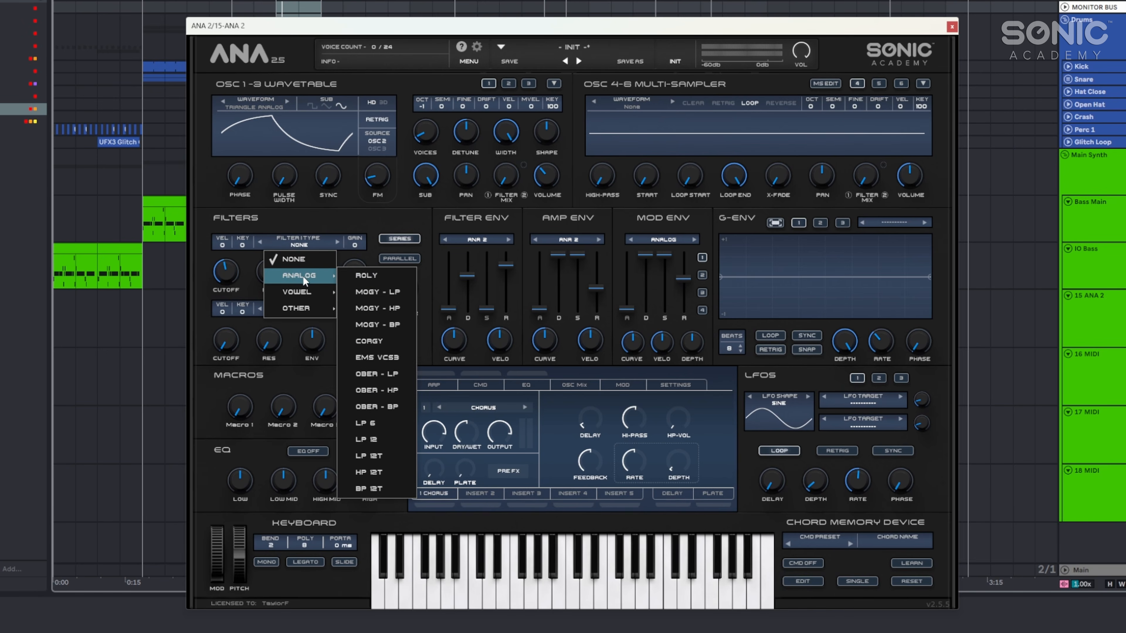
left_click(385, 295)
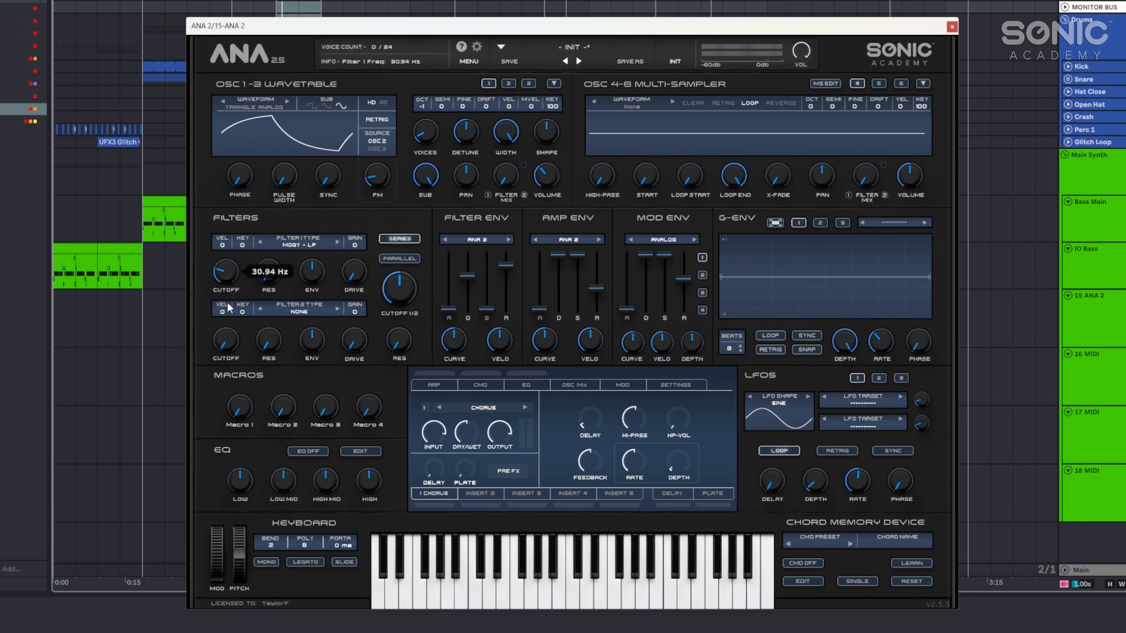
left_click_drag(312, 271, 325, 244)
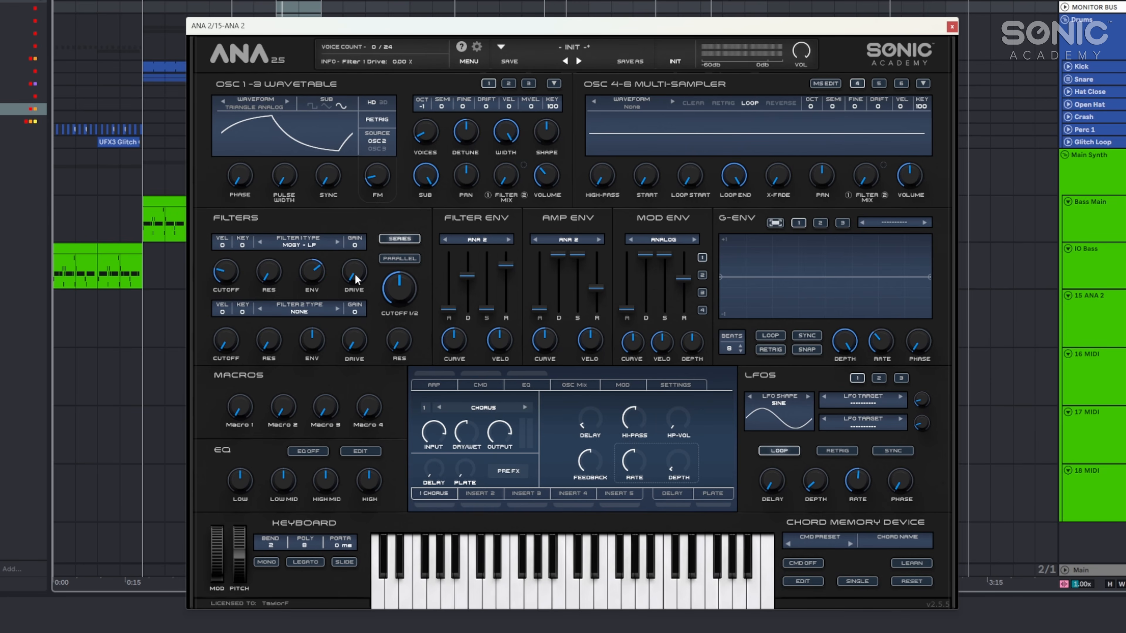
Raise filter 1's drive, lower the combined Cutoff 1/2, and set the filter envelope to a 13 ms attack with slightly shorter decay.
left_click_drag(355, 273, 363, 210)
left_click_drag(399, 288, 405, 337)
left_click_drag(471, 278, 449, 292)
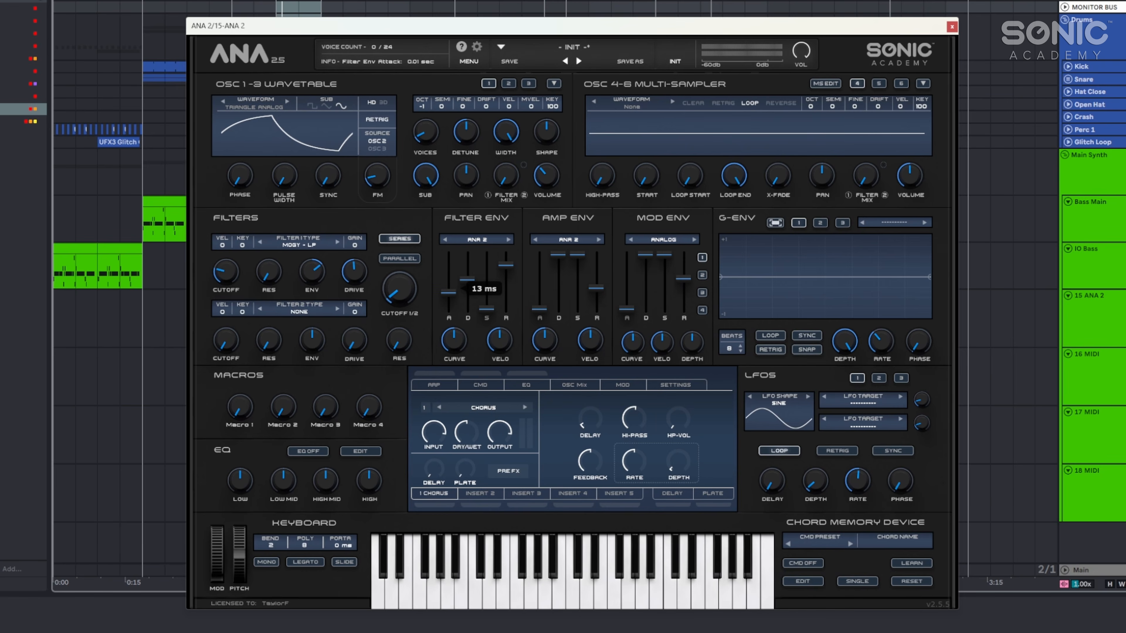
Raise the filter envelope's sustain, and route LFO 1 to oscillator 1's FM amount with a depth of about 5%.
left_click_drag(506, 265, 486, 295)
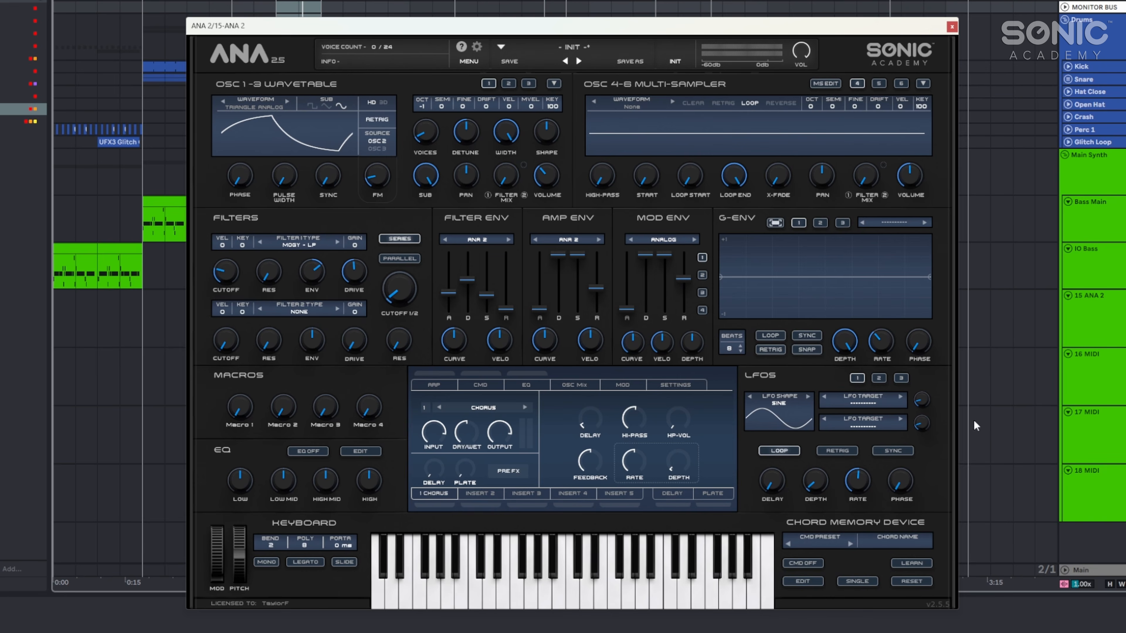
left_click(852, 404)
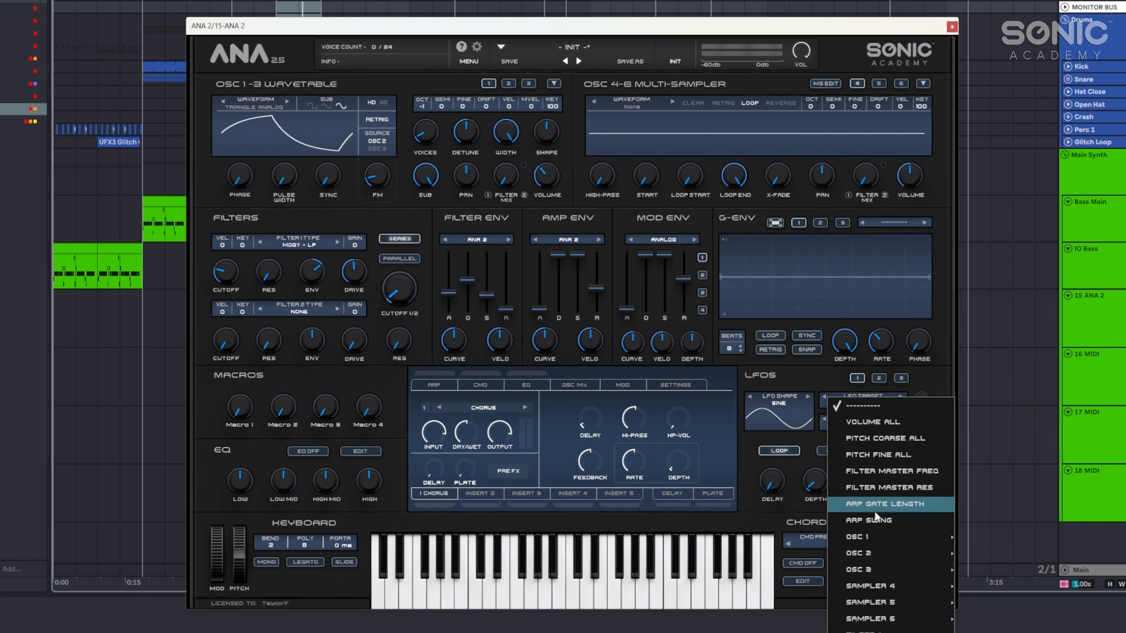
mouse_move(890, 540)
left_click(1013, 454)
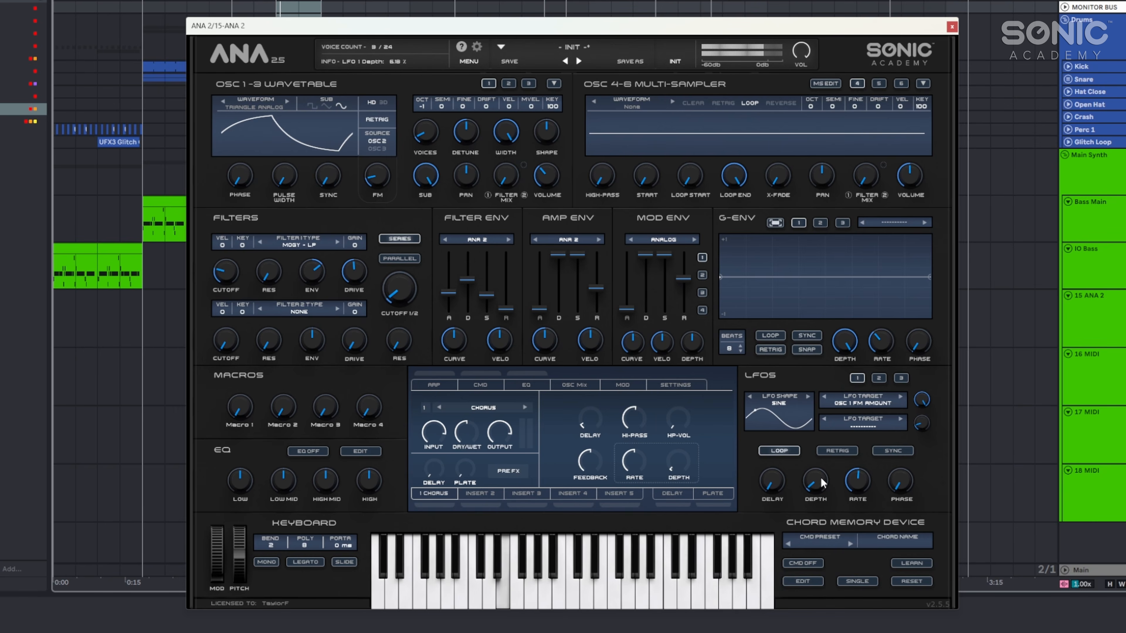
mouse_move(818, 484)
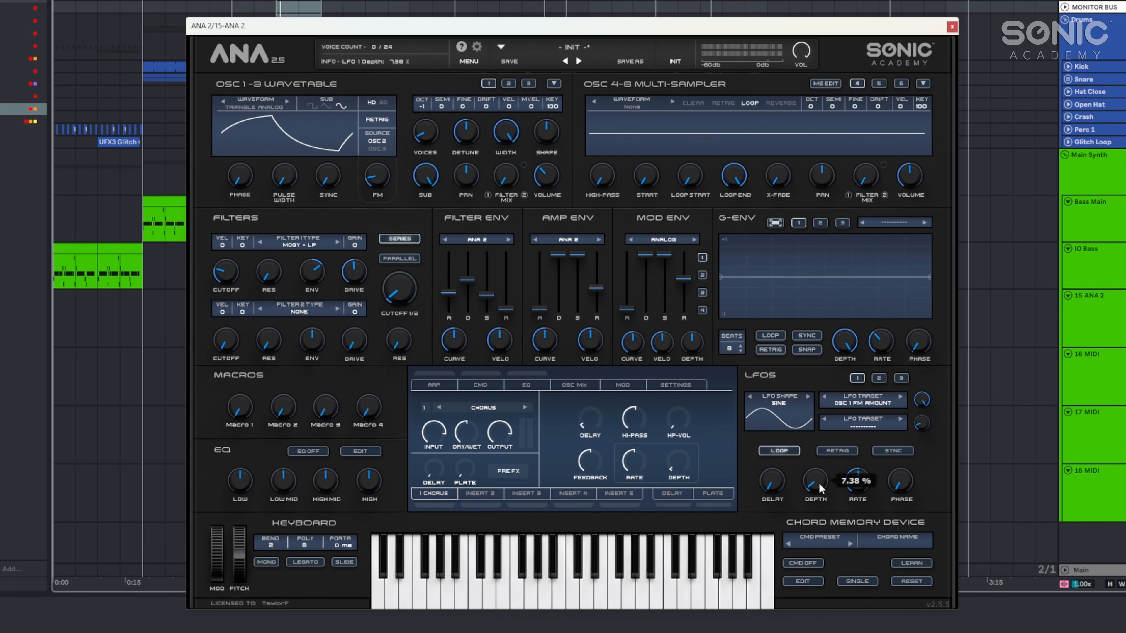
mouse_move(817, 484)
left_mouse_down()
mouse_move(826, 403)
mouse_move(813, 506)
mouse_move(813, 488)
left_mouse_up()
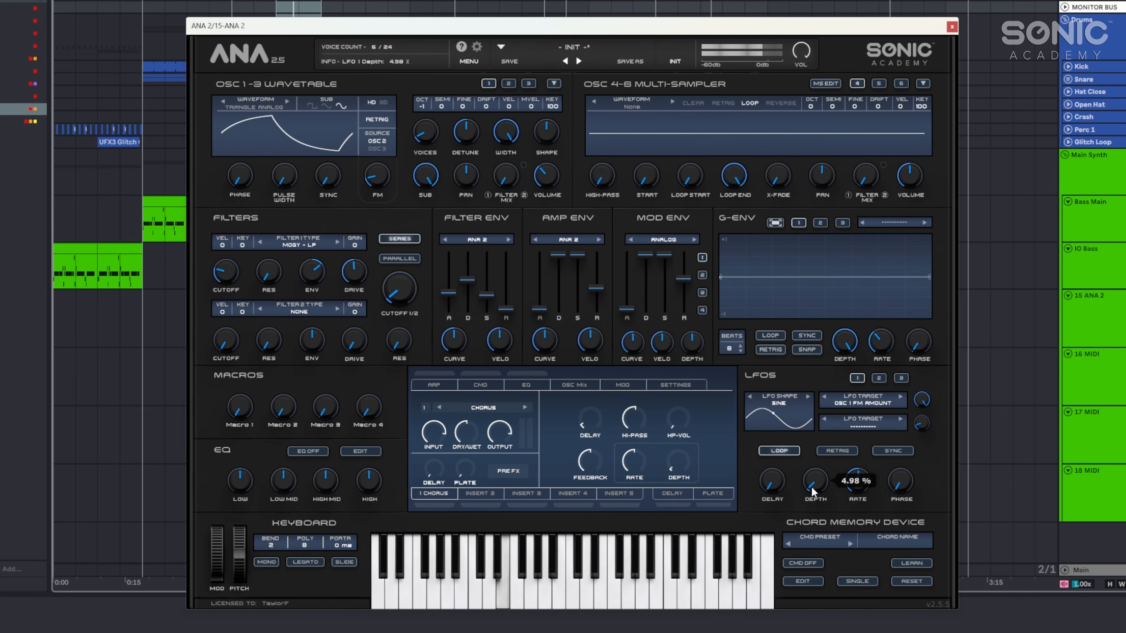
Tempo-sync LFO 1, raise its rate, lower its FM target amount, and settle on a fairly low depth.
left_click(884, 451)
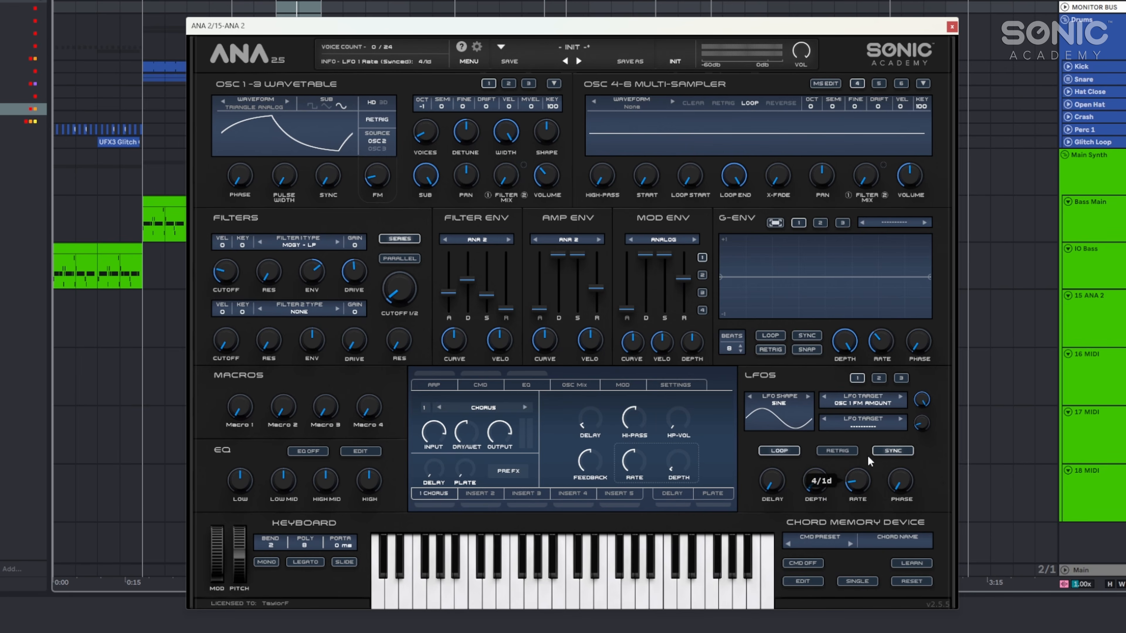
left_click_drag(880, 401, 929, 514)
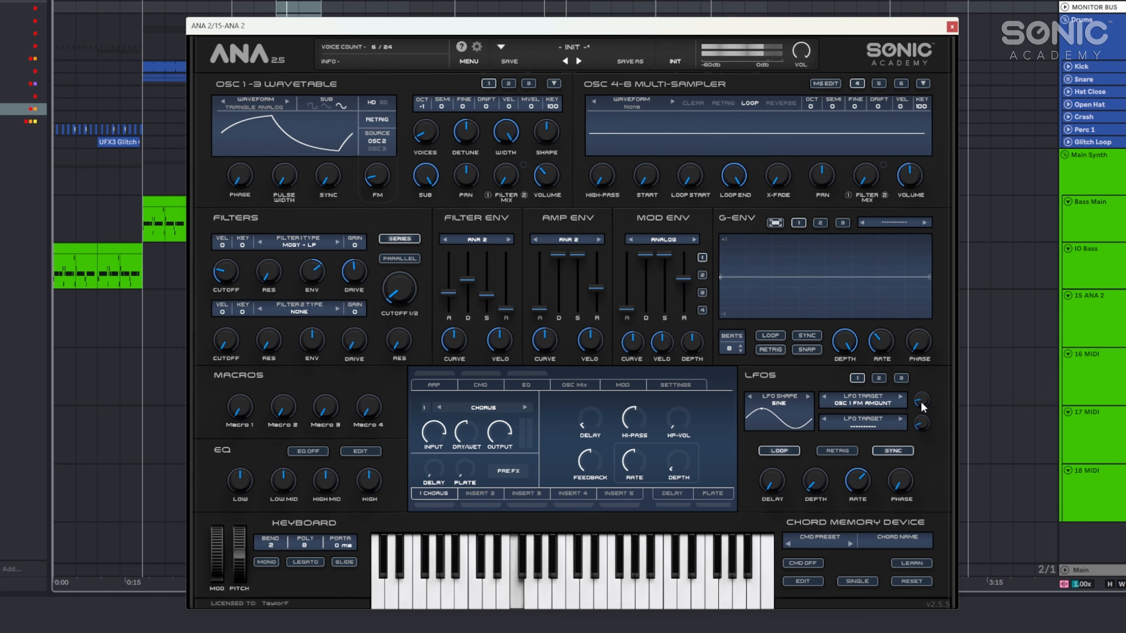
left_click_drag(834, 471, 845, 450)
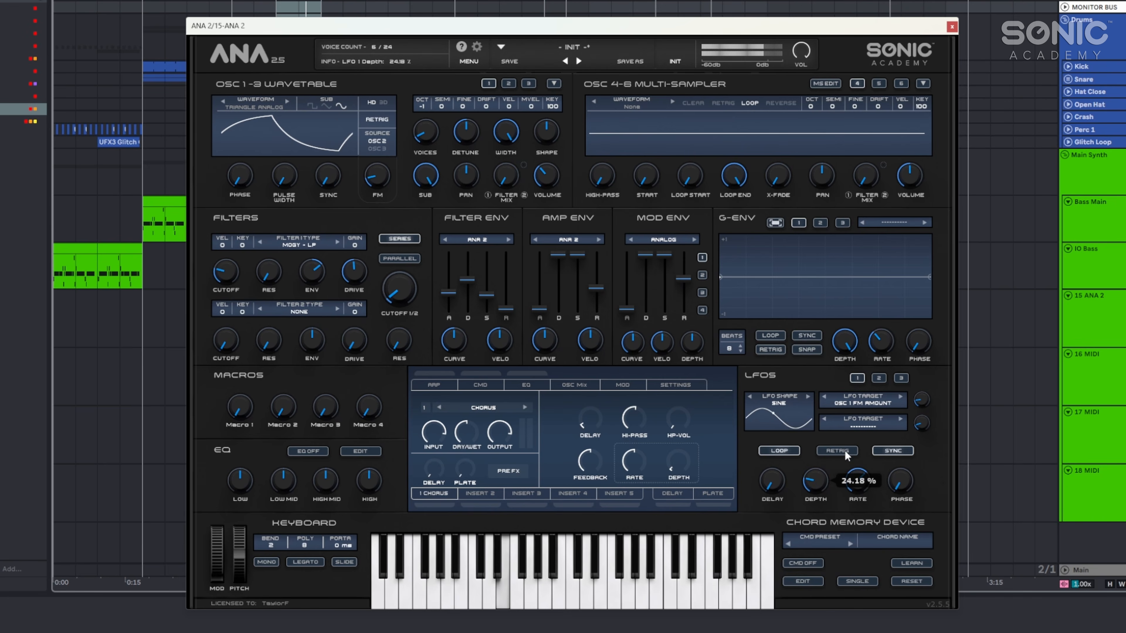
double_click(819, 484)
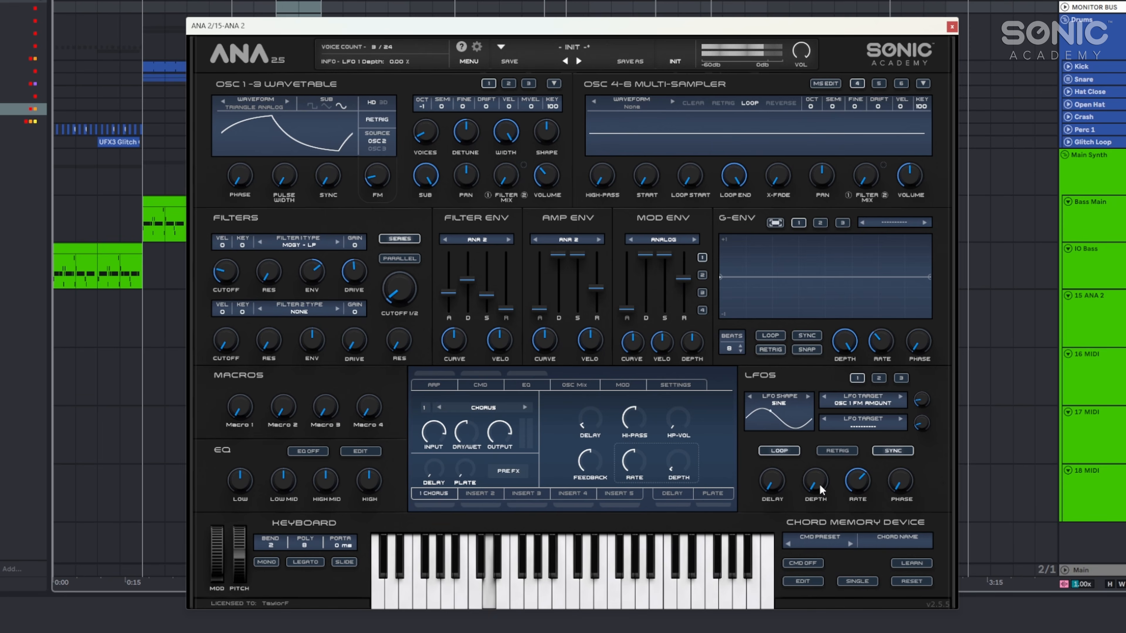
mouse_move(821, 484)
left_mouse_down()
mouse_move(823, 462)
mouse_move(821, 485)
left_mouse_up()
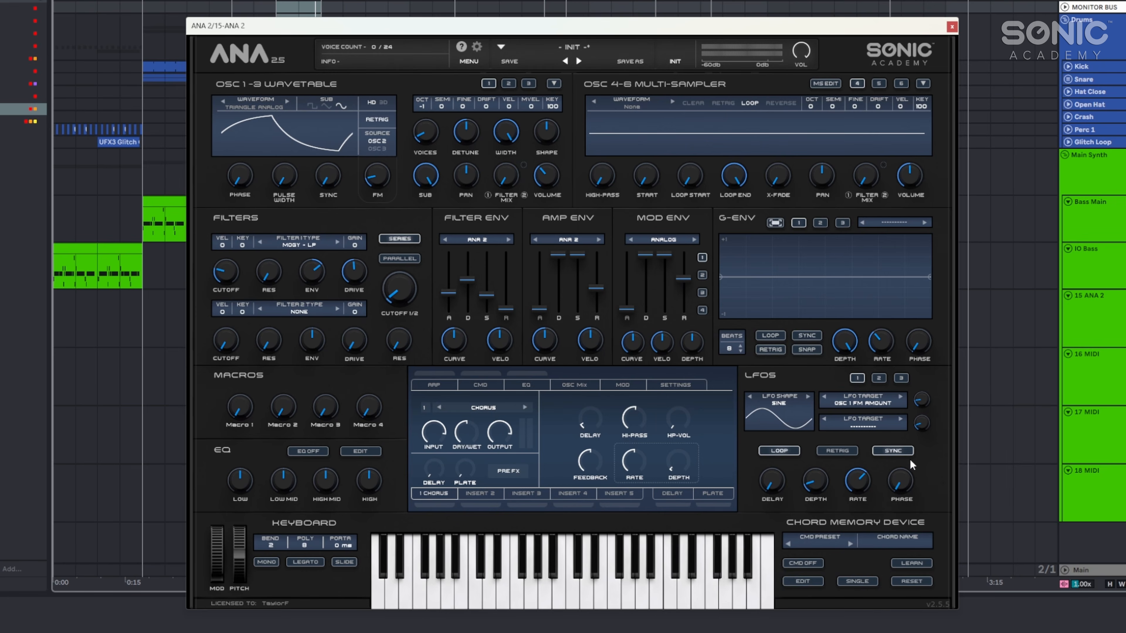
Raise the combined Cutoff 1/2 slightly, and make the synth mono with slide and about 69 ms of portamento.
key("space")
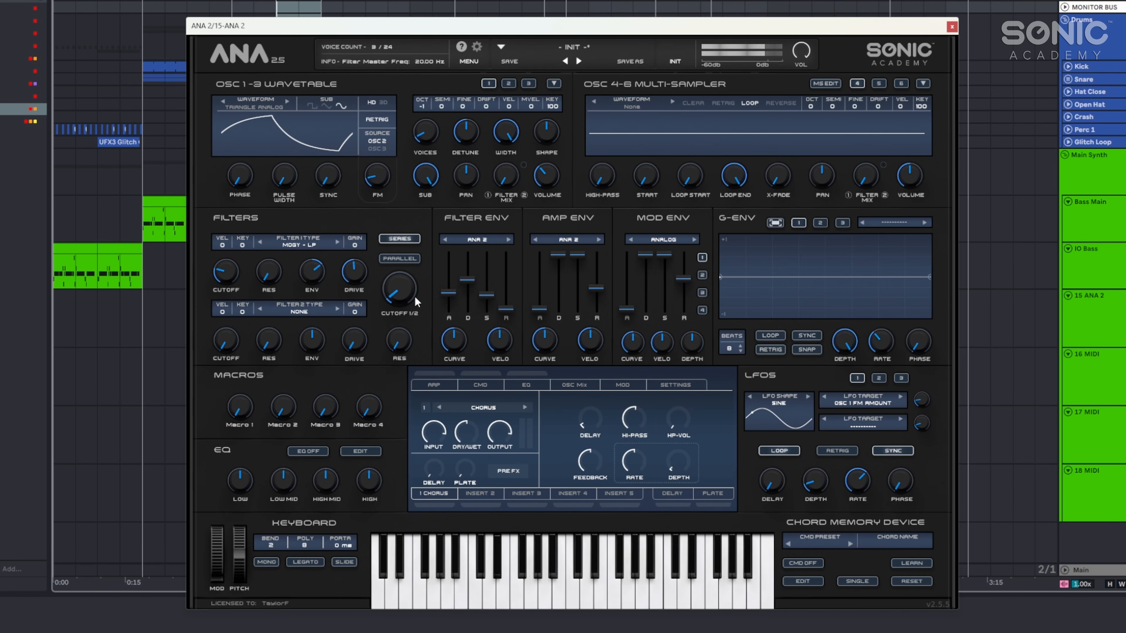
left_click_drag(403, 290, 409, 292)
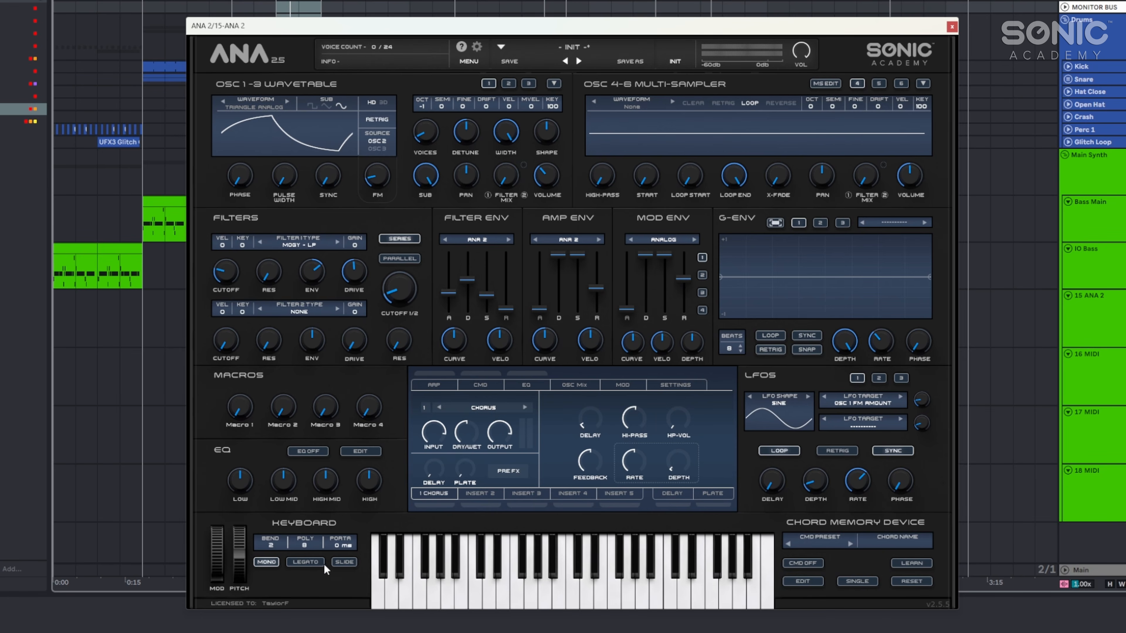
left_click(339, 565)
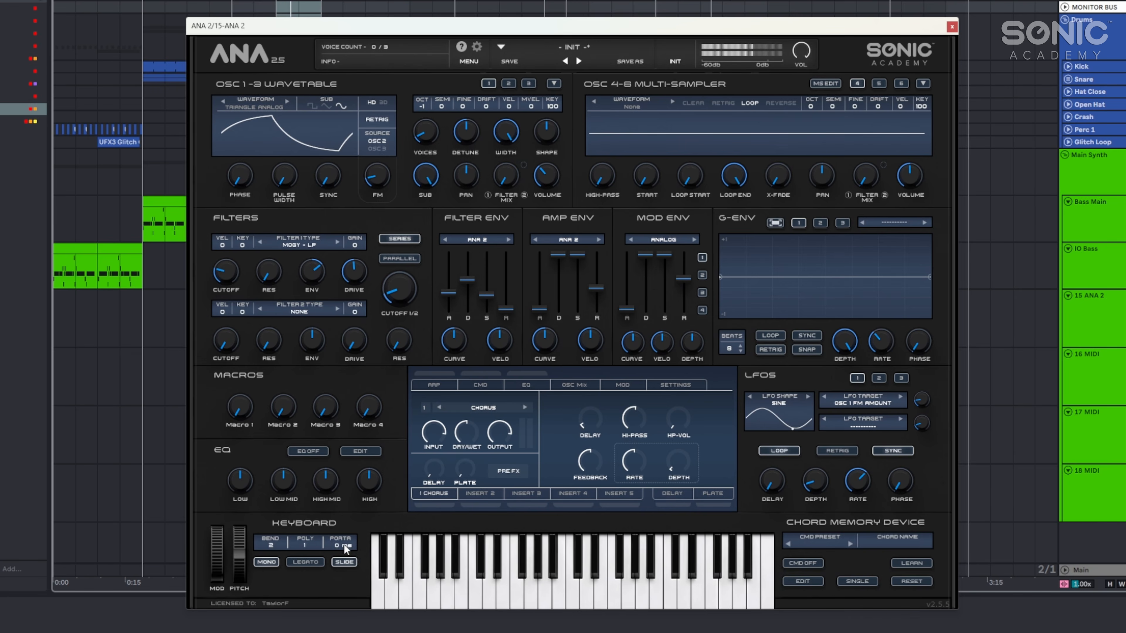
left_click_drag(367, 486, 368, 503)
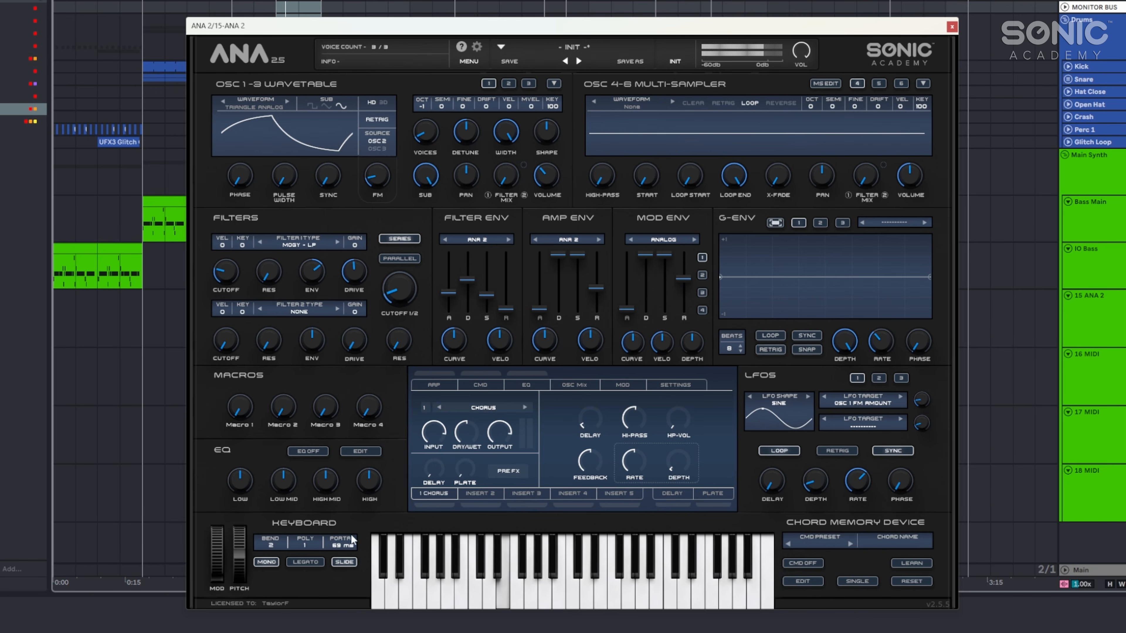
left_click_drag(348, 542, 348, 540)
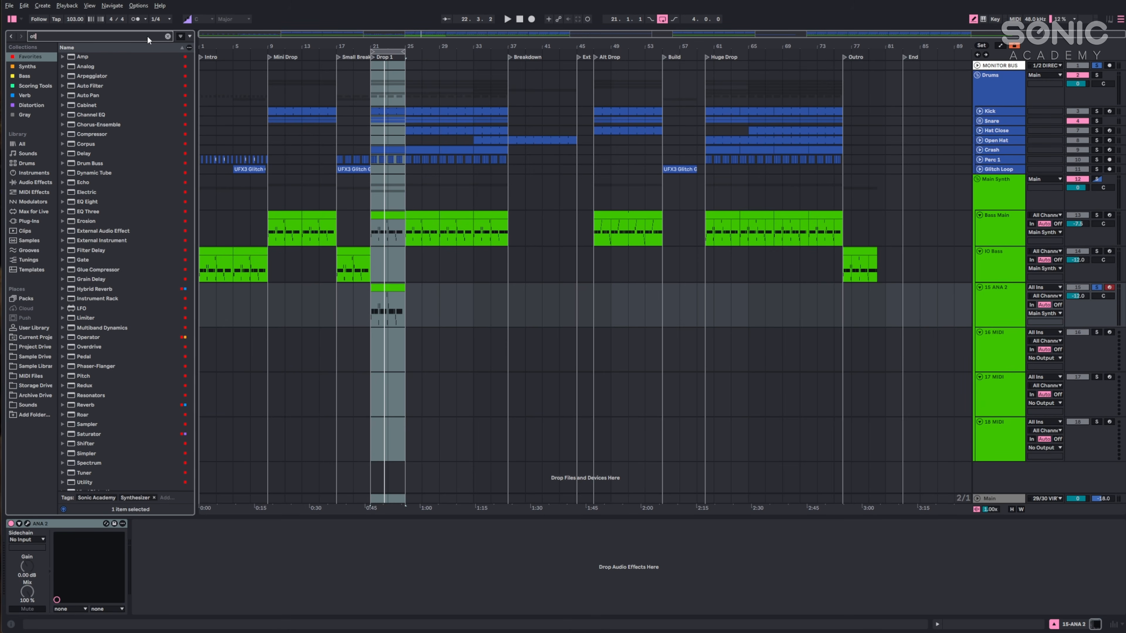
Add the OTT preset after ANA 2 and set its Above ratios to 1:0.65 high, 1:0.87 mid and 1:1.83 low.
type("t")
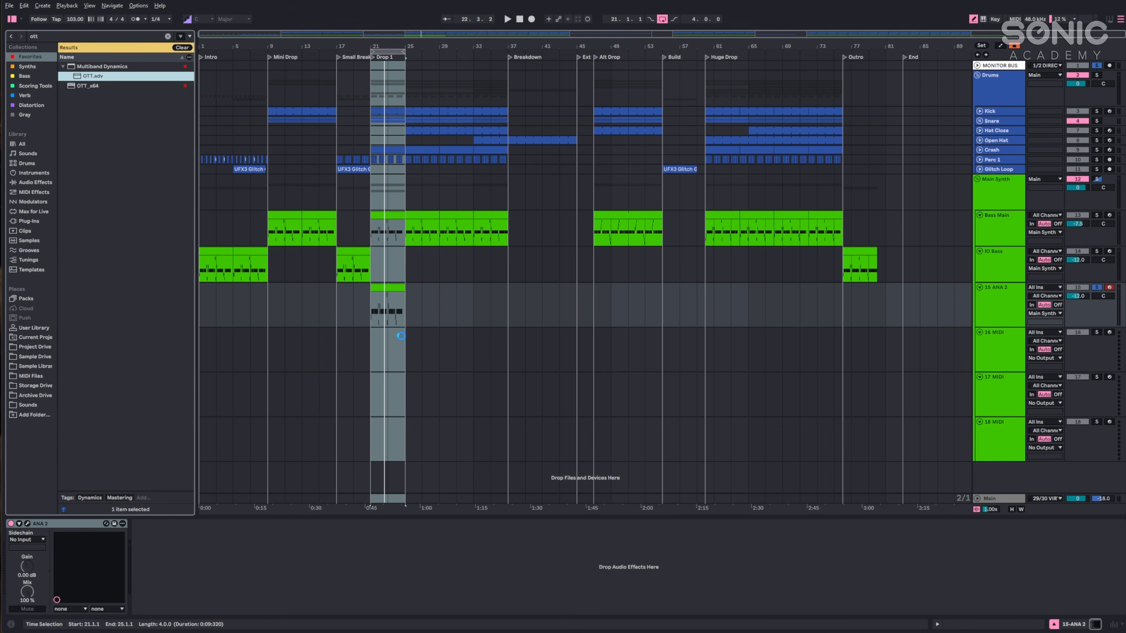
key("space")
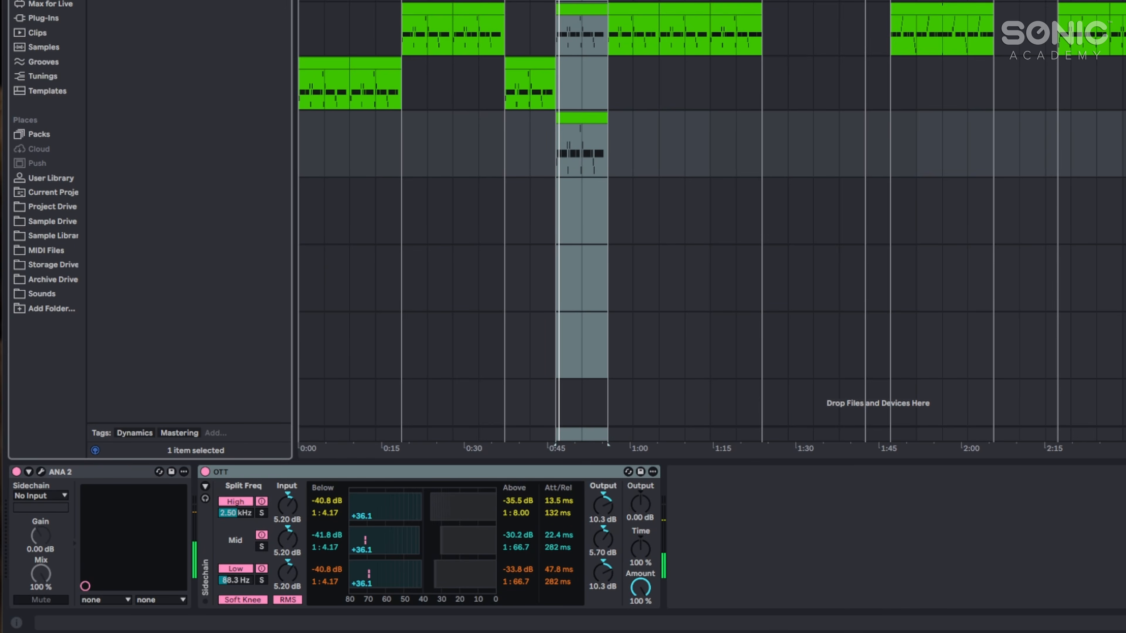
left_click_drag(515, 513, 516, 537)
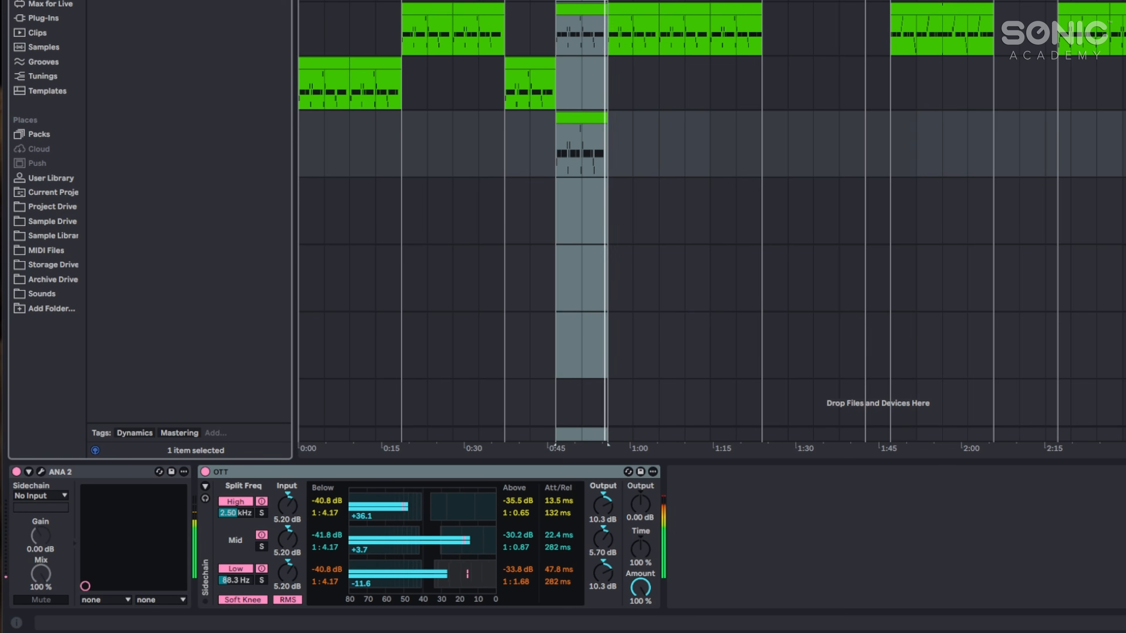
left_click_drag(517, 582, 478, 589)
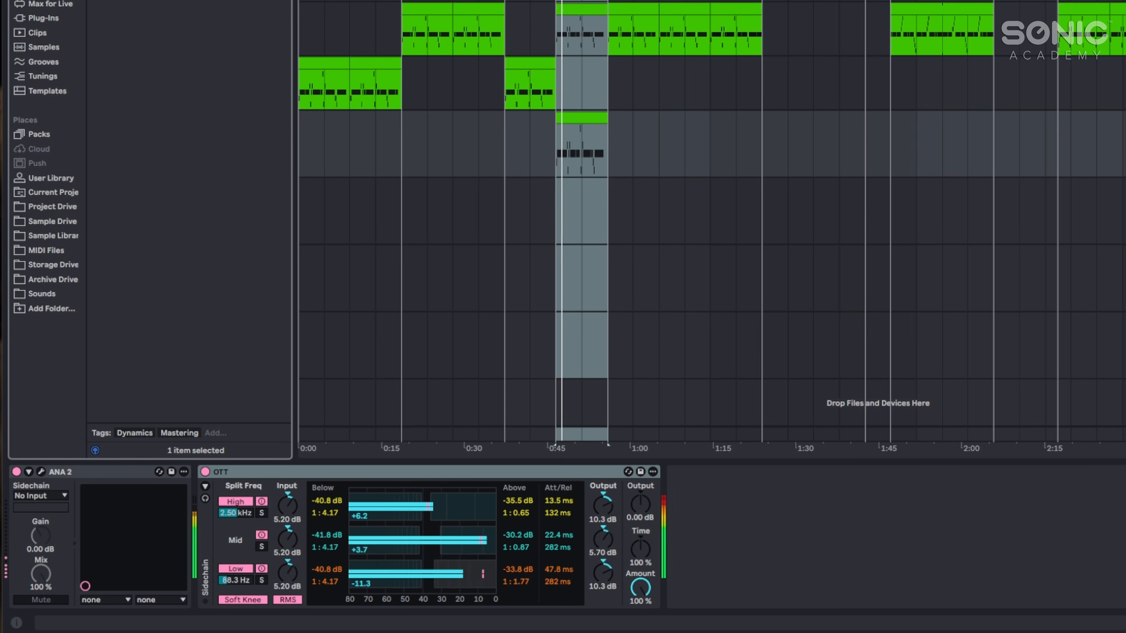
key("space")
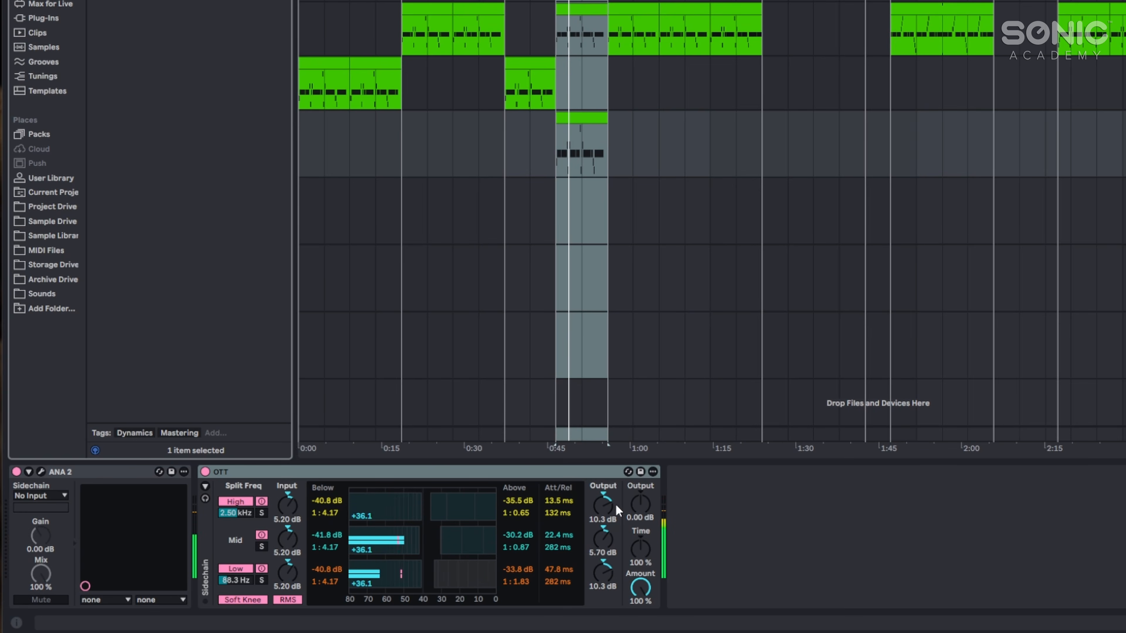
Set OTT's output to -16 dB, its splits to 1.02 kHz and 106 Hz, and its band outputs to 5.71, 6.48 and 4.57 dB.
mouse_move(646, 511)
left_mouse_down()
mouse_move(647, 530)
mouse_move(646, 519)
left_mouse_up()
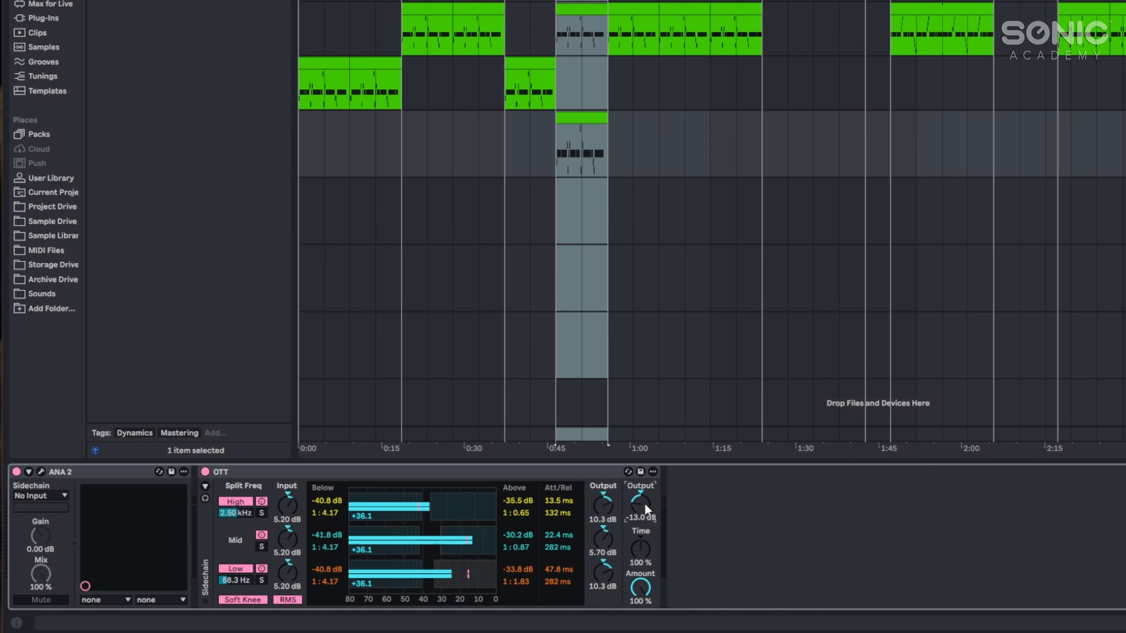
key("space")
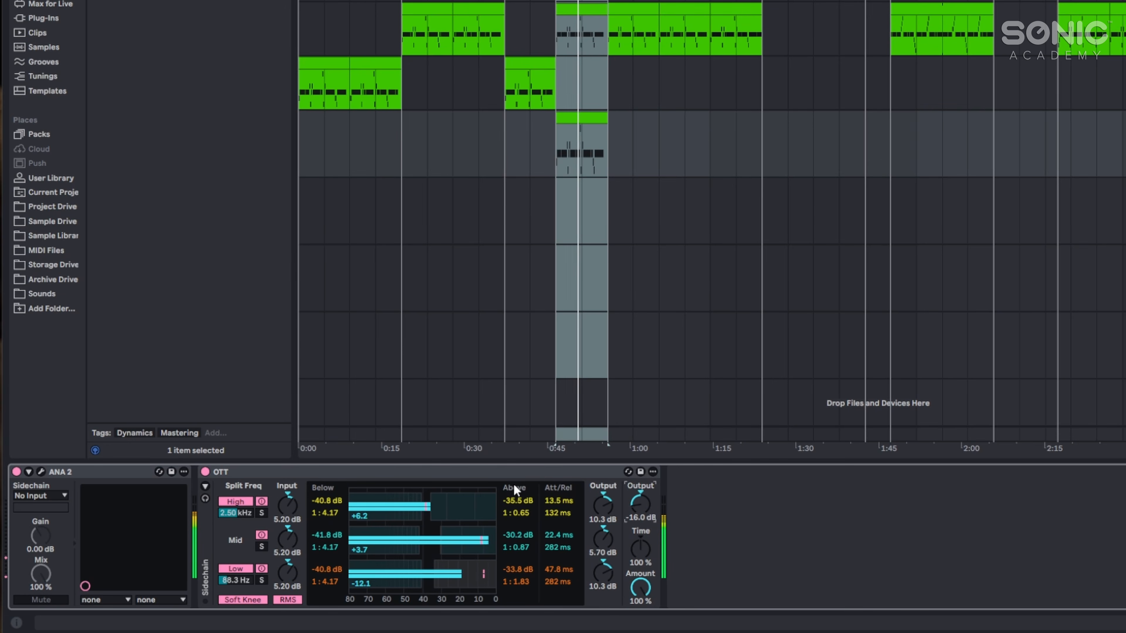
key("space")
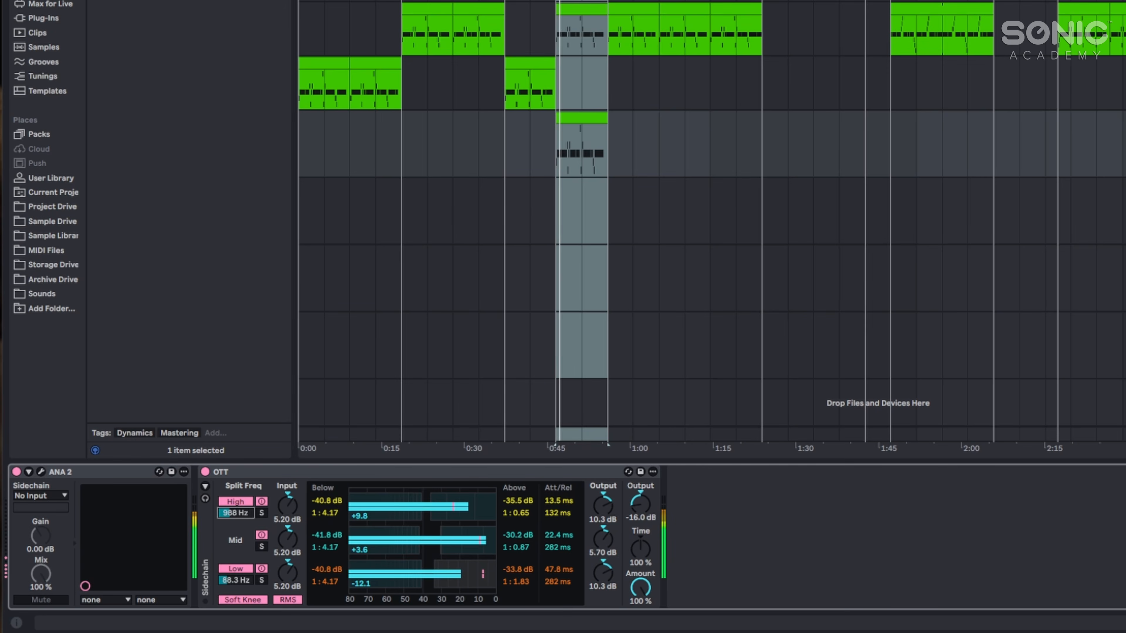
left_click_drag(234, 512, 235, 516)
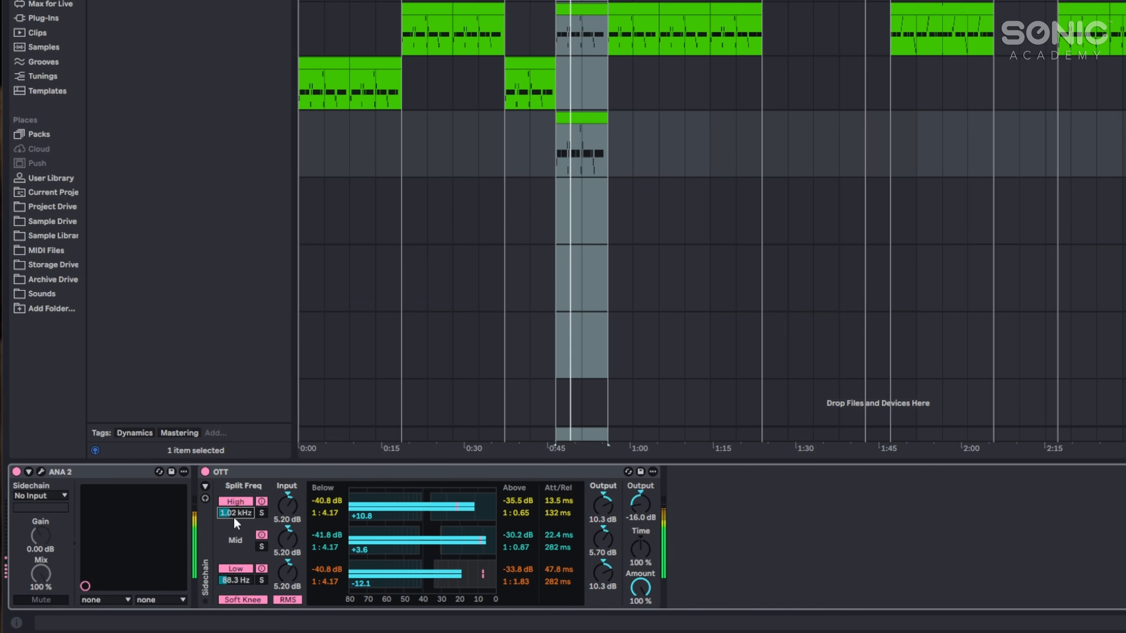
left_click_drag(240, 585, 239, 579)
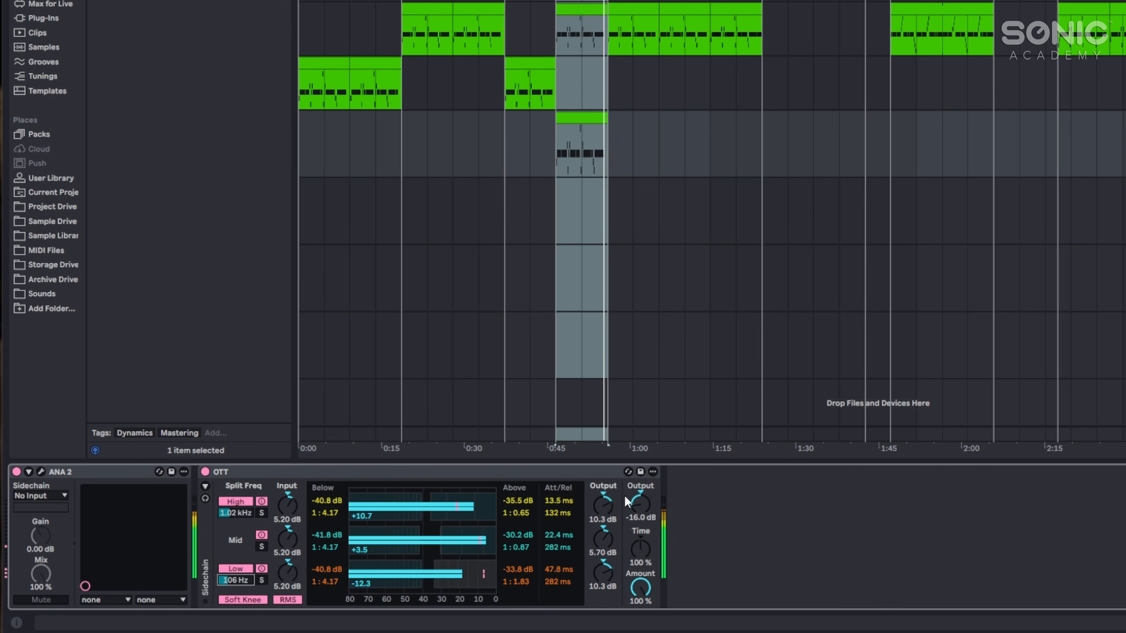
key("space")
Add Roar after OTT, set its routing to Serial, and turn Stage 2 off.
left_click(196, 2)
key("Return")
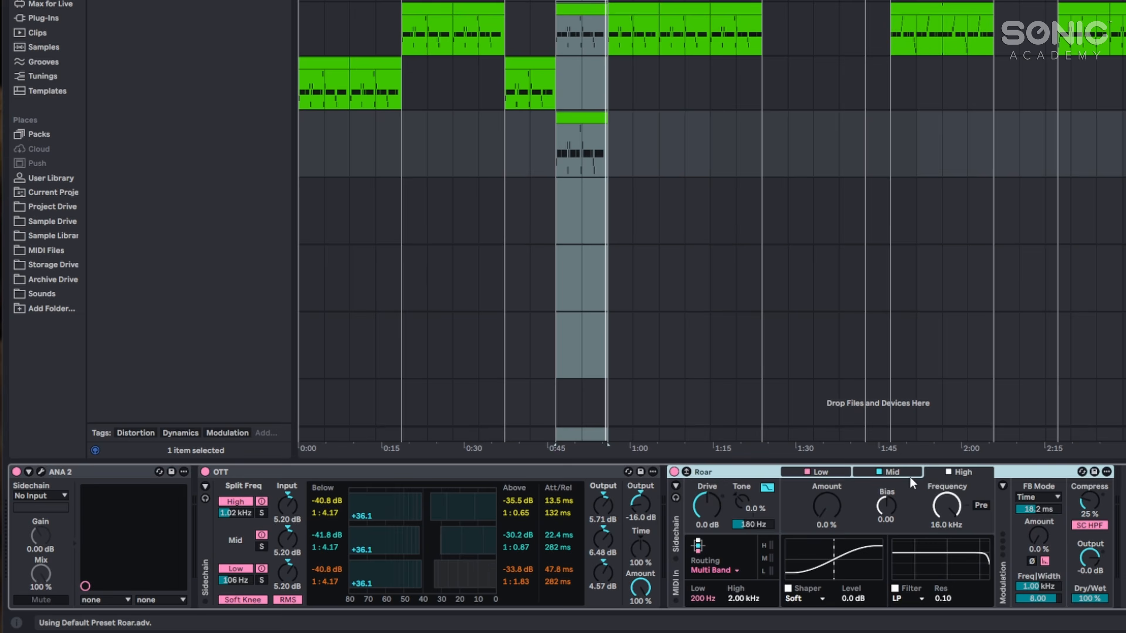
left_click(727, 571)
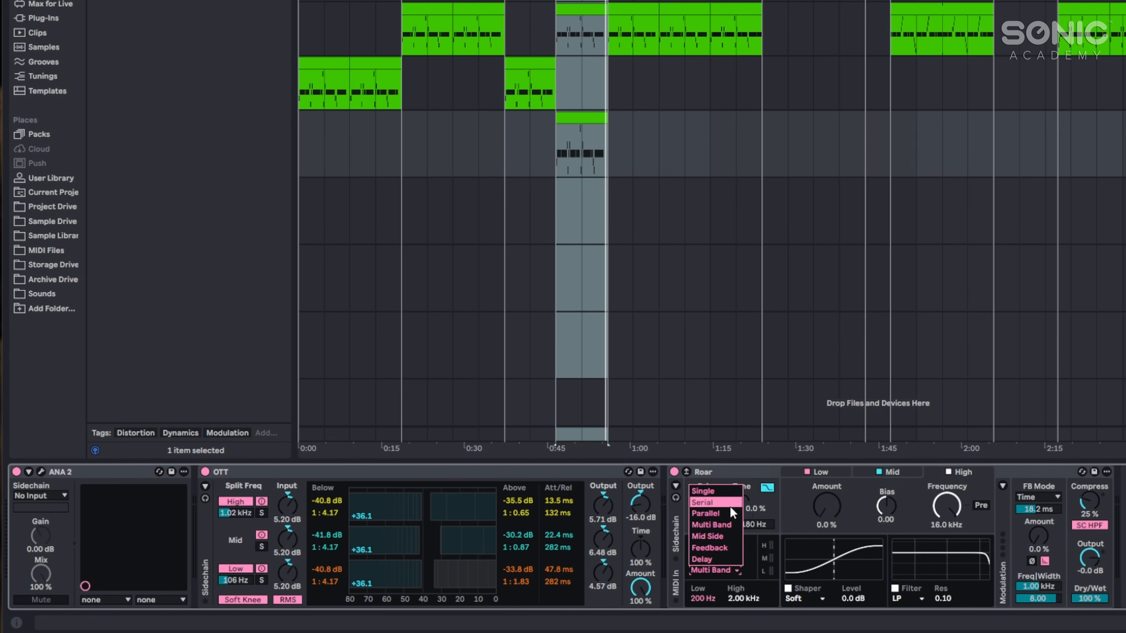
left_click(710, 503)
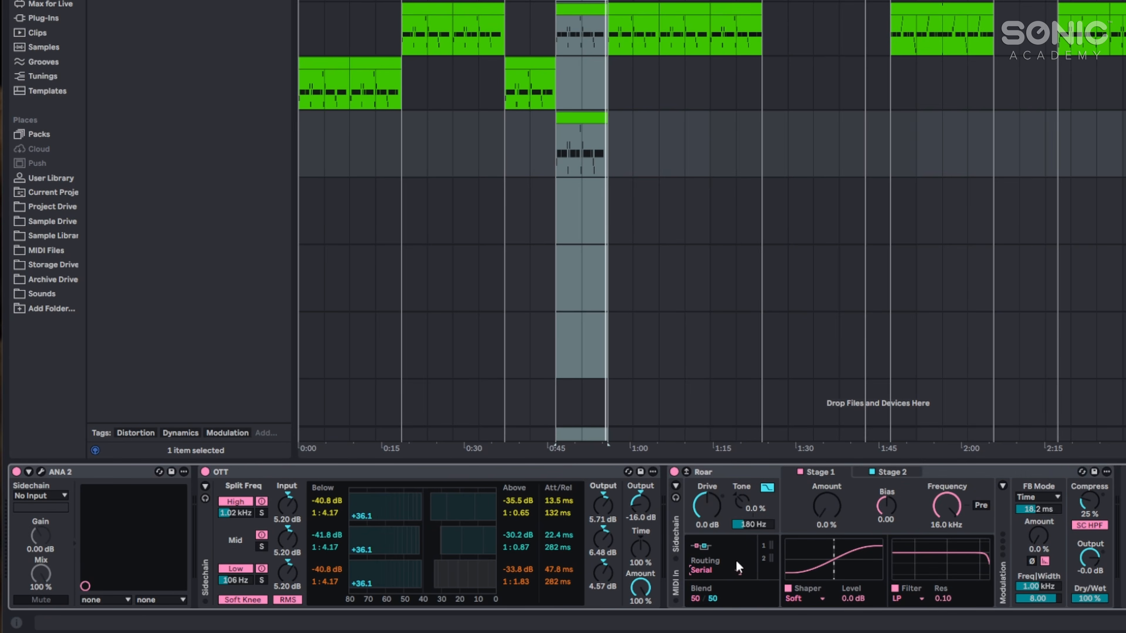
left_click(872, 472)
Set Roar's Stage 1 shaper to Fractal with a 34% amount, and open its low-pass filter to 20 kHz.
left_click(809, 604)
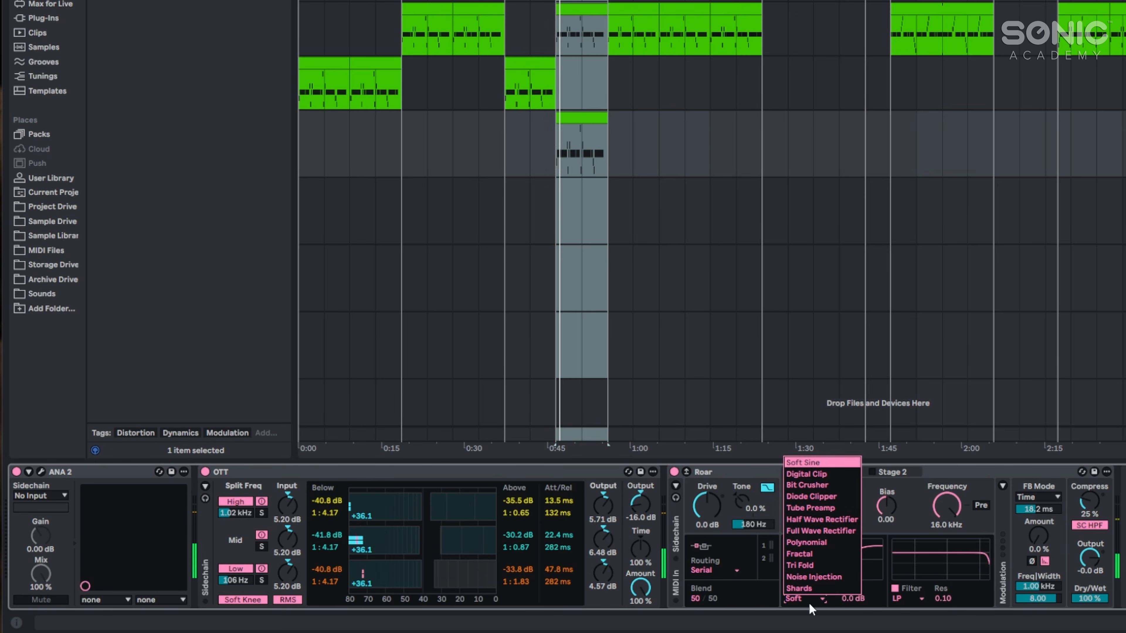
left_click(824, 553)
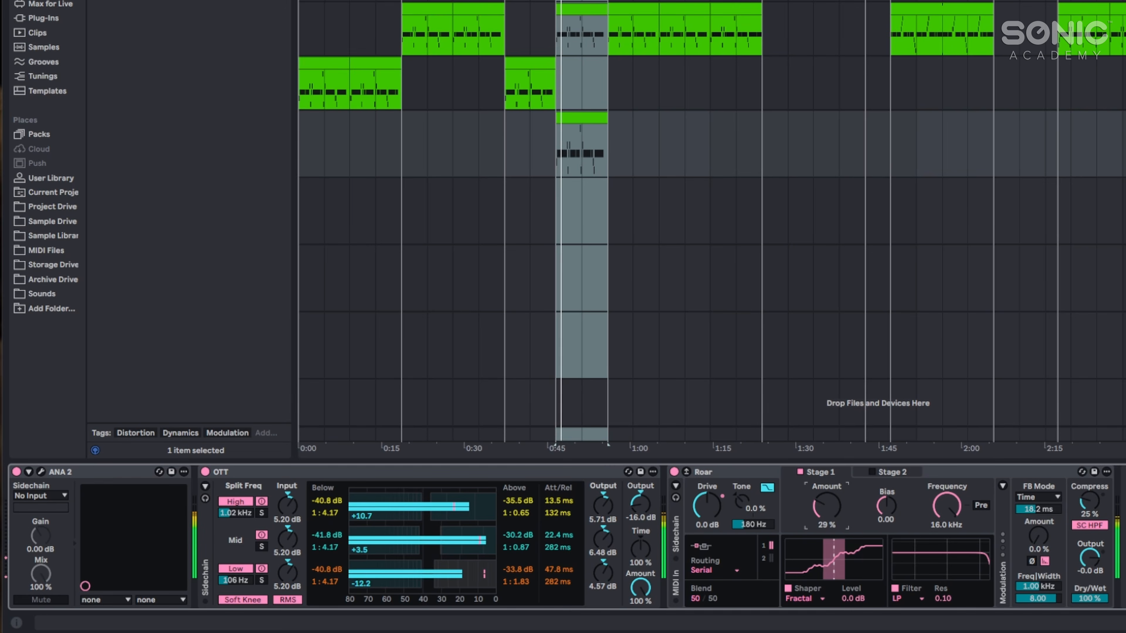
left_click_drag(837, 508, 836, 492)
left_click_drag(928, 515, 942, 470)
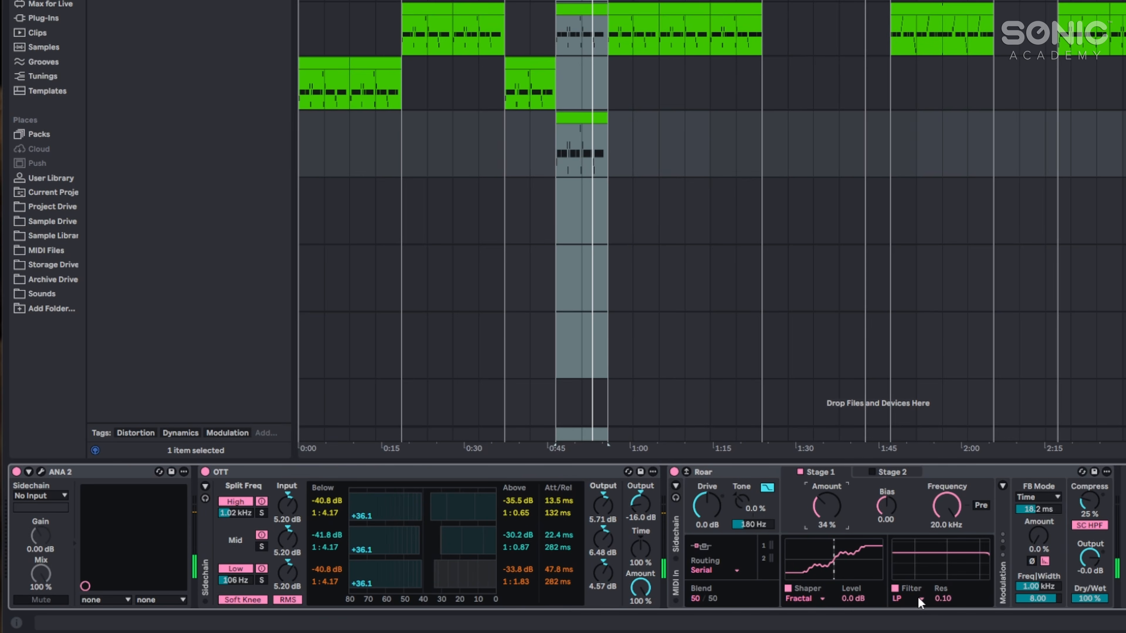
Change Roar's Stage 1 filter to Comb with a resonance of 0.62 and a frequency of about 66 Hz.
left_click(916, 599)
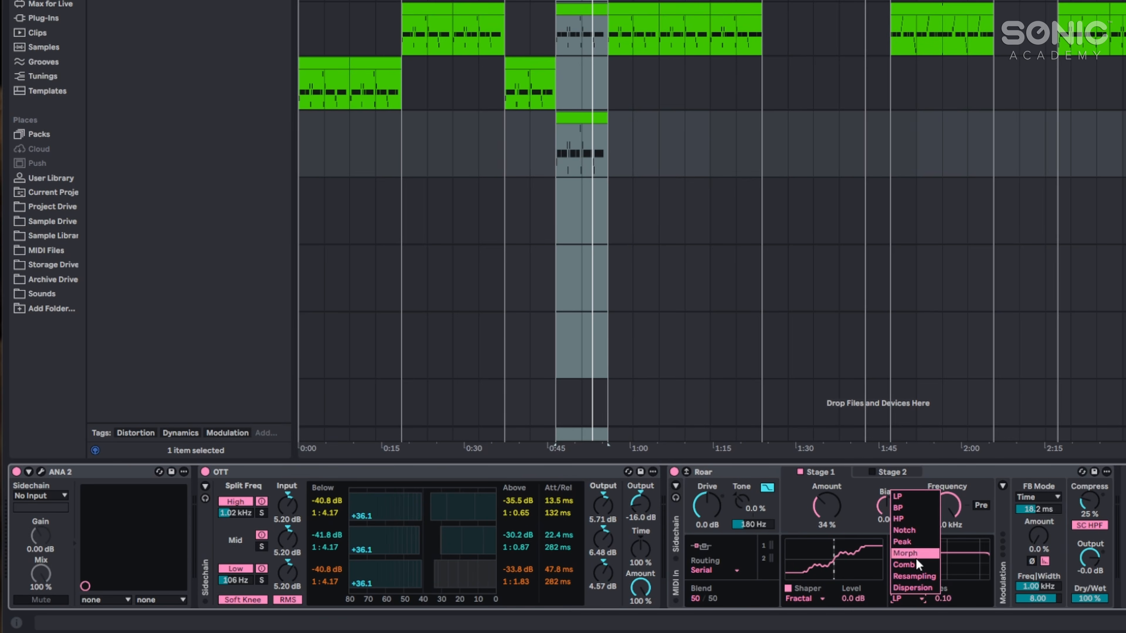
left_click(931, 541)
key("space")
left_click_drag(934, 509, 979, 544)
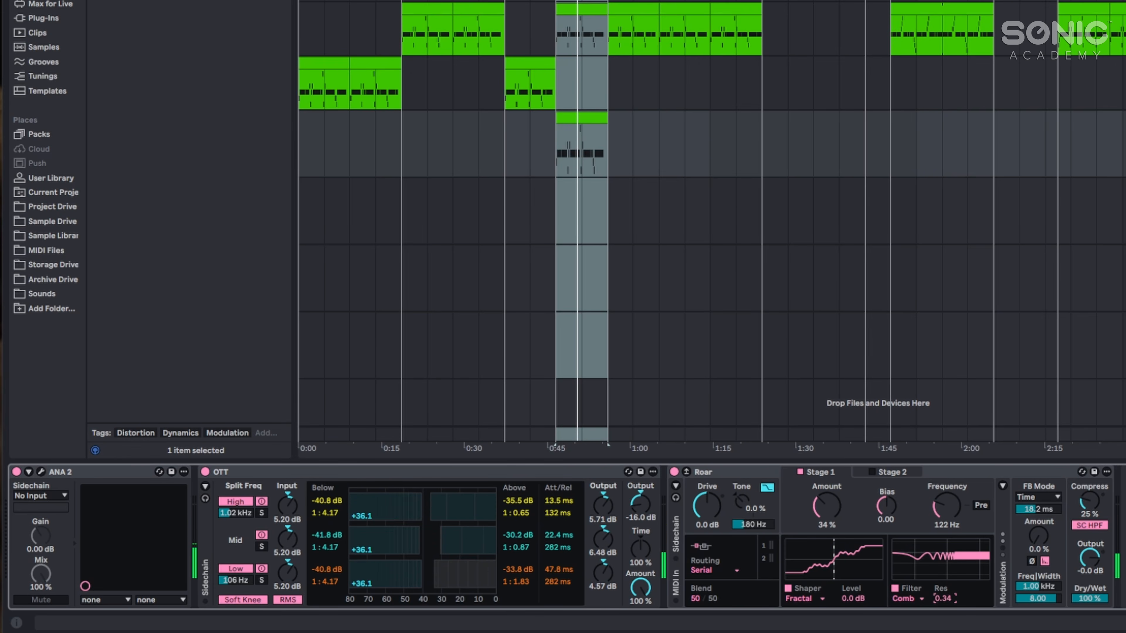
left_click_drag(942, 598, 943, 597)
key("space")
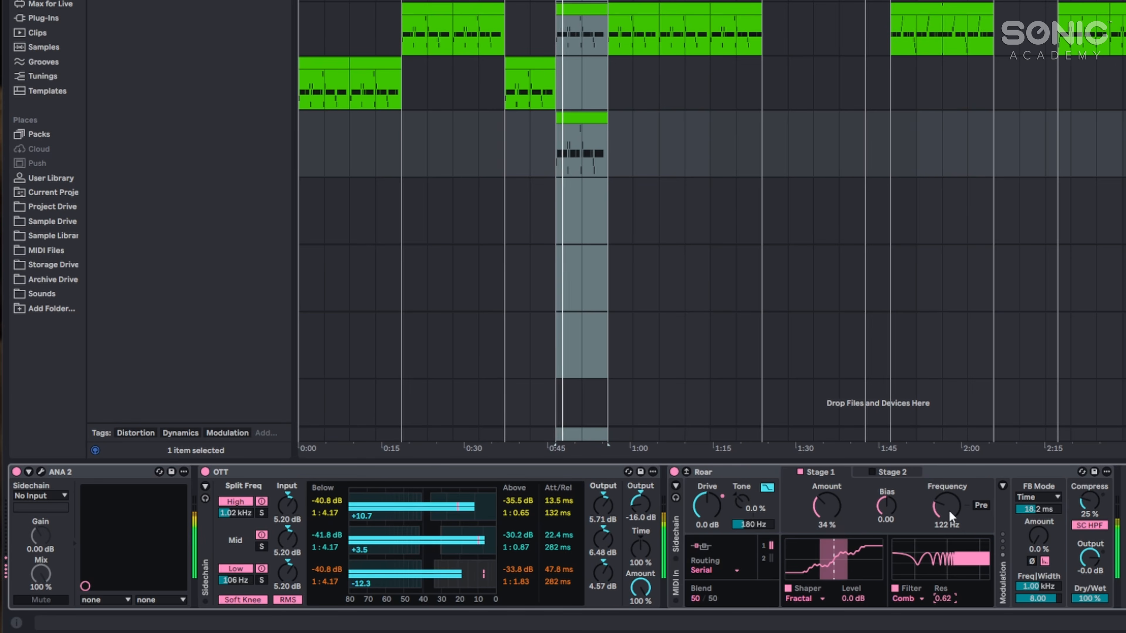
left_click_drag(949, 512, 950, 516)
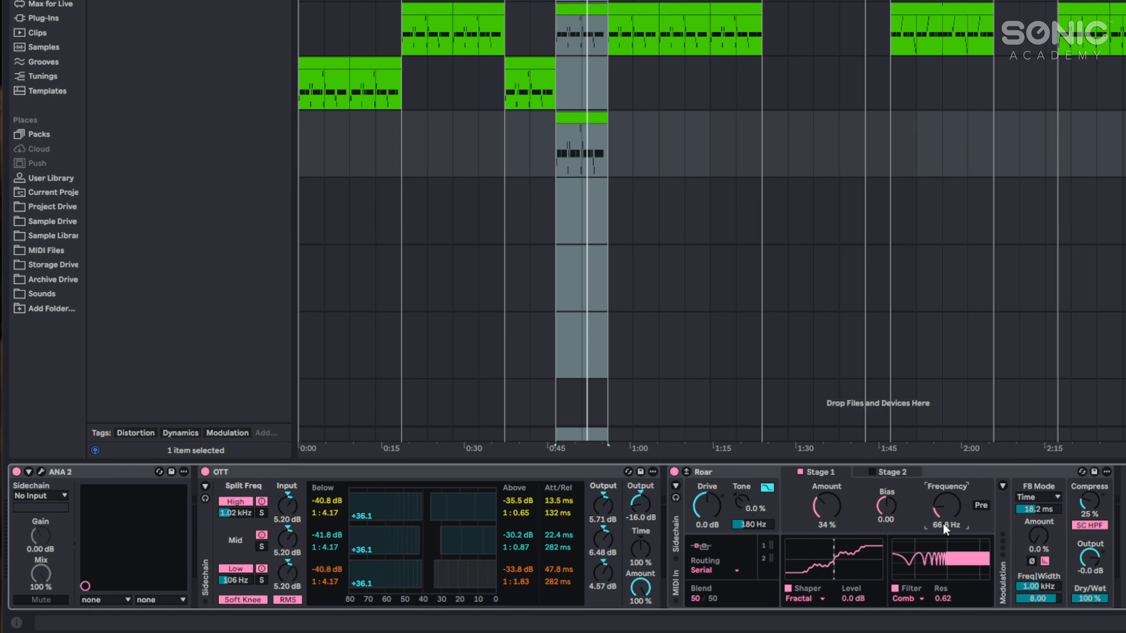
Set Roar's Stage 1 comb frequency to 170 Hz, and turn on Stage 2 with a Shards shaper at 59% amount.
left_click_drag(943, 520, 943, 510)
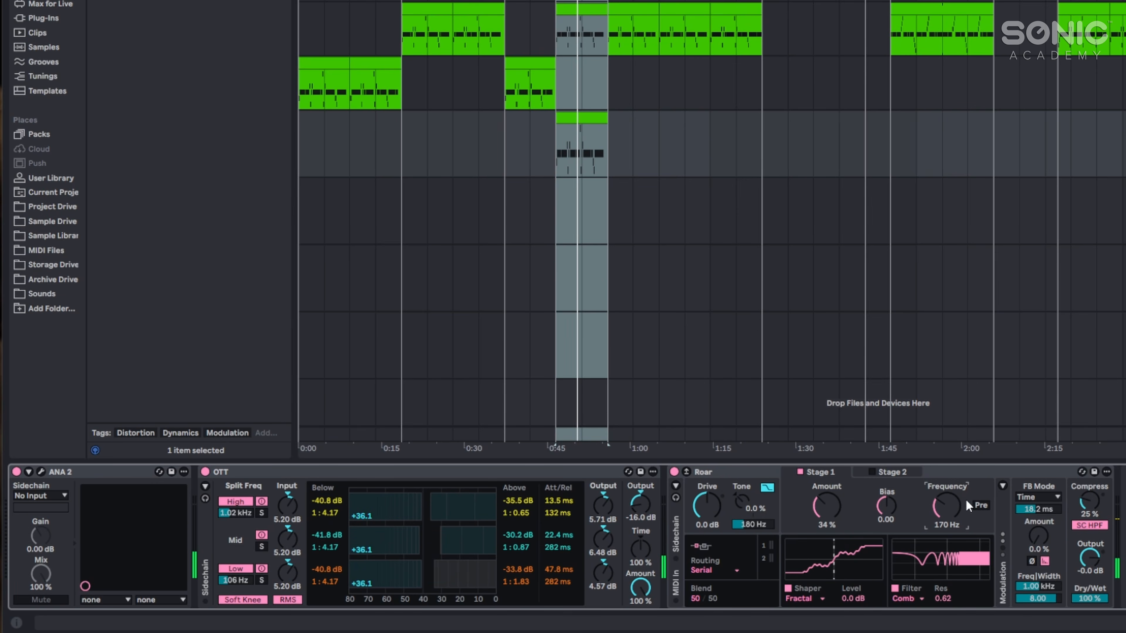
left_click(896, 473)
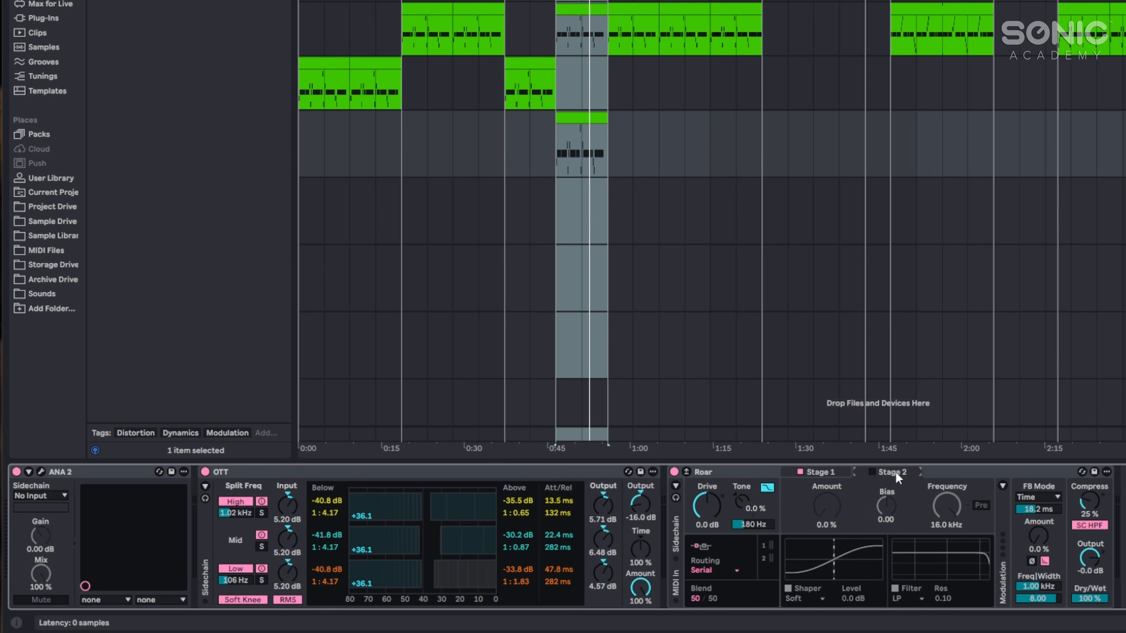
left_click(873, 472)
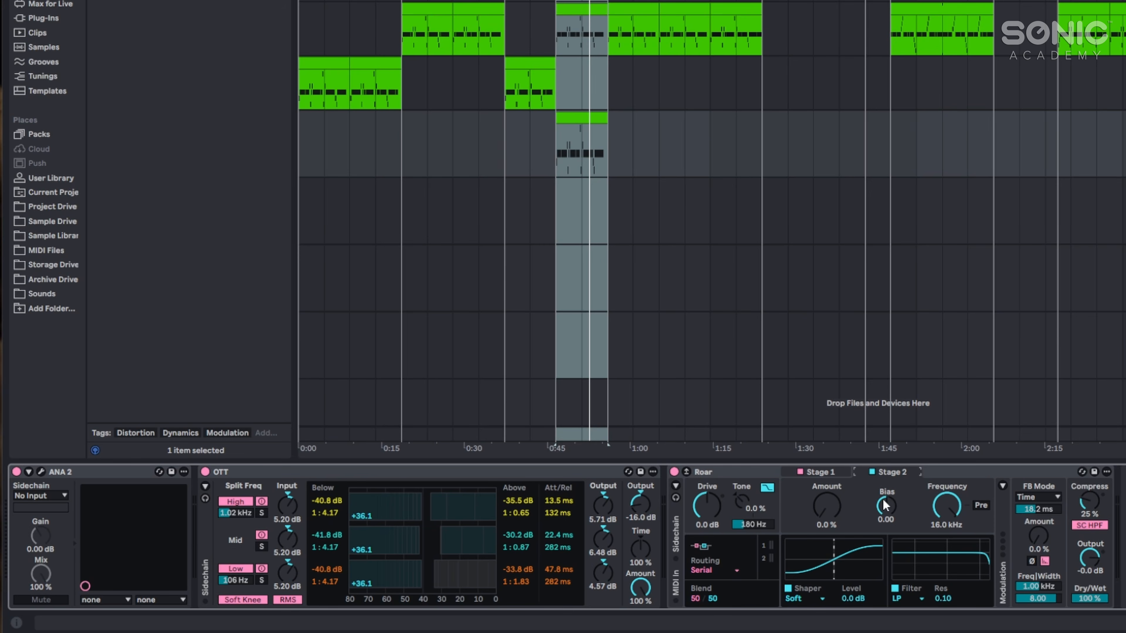
left_click(816, 599)
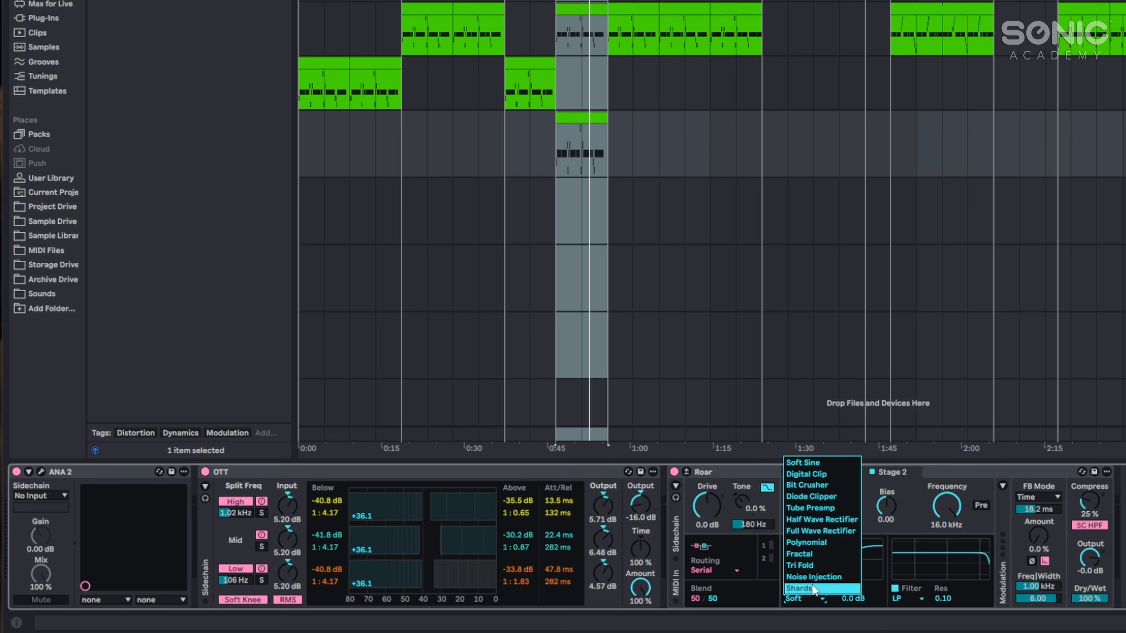
left_click(802, 589)
key("space")
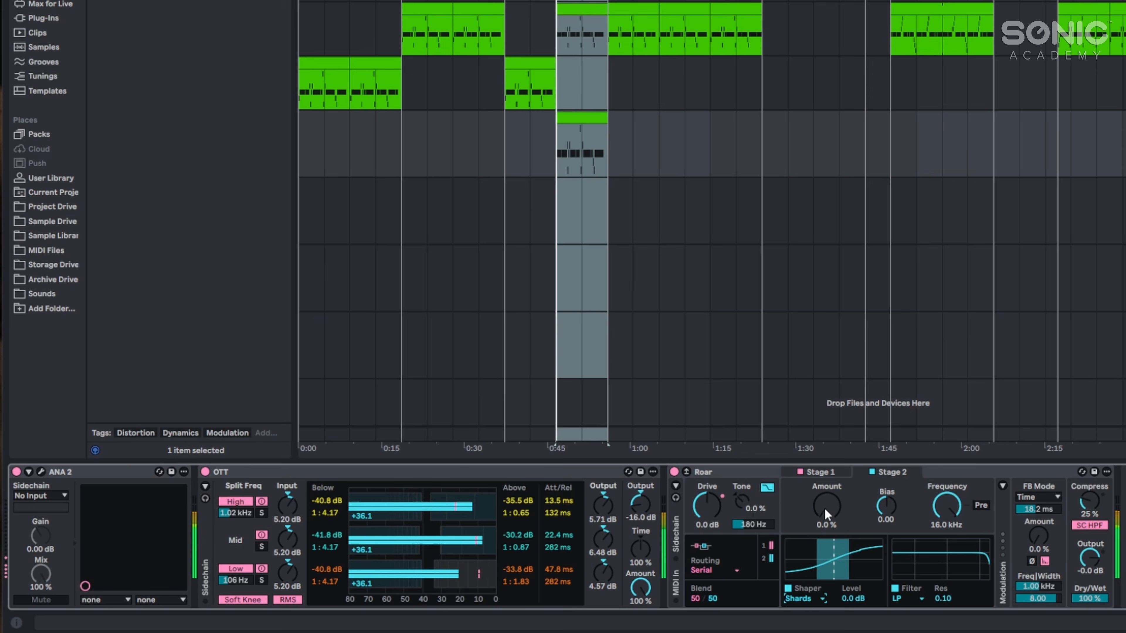
left_click_drag(825, 510, 825, 457)
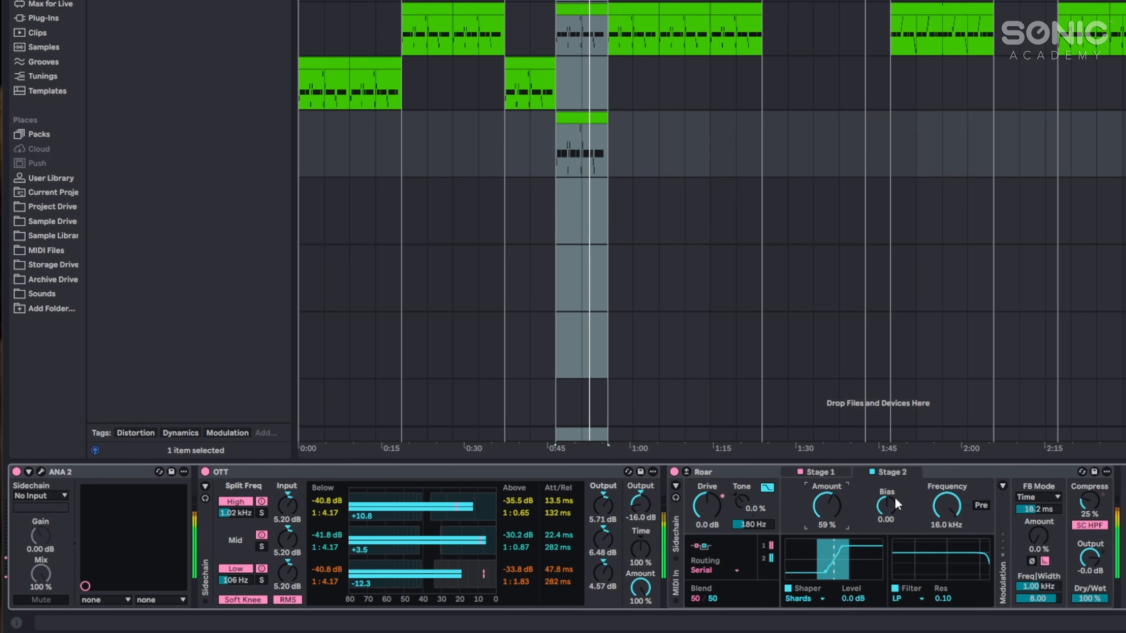
Set Roar's Stage 2 filter to HP at 249 Hz with a resonance of 0.34, and reduce Compress to 0%.
left_click(918, 598)
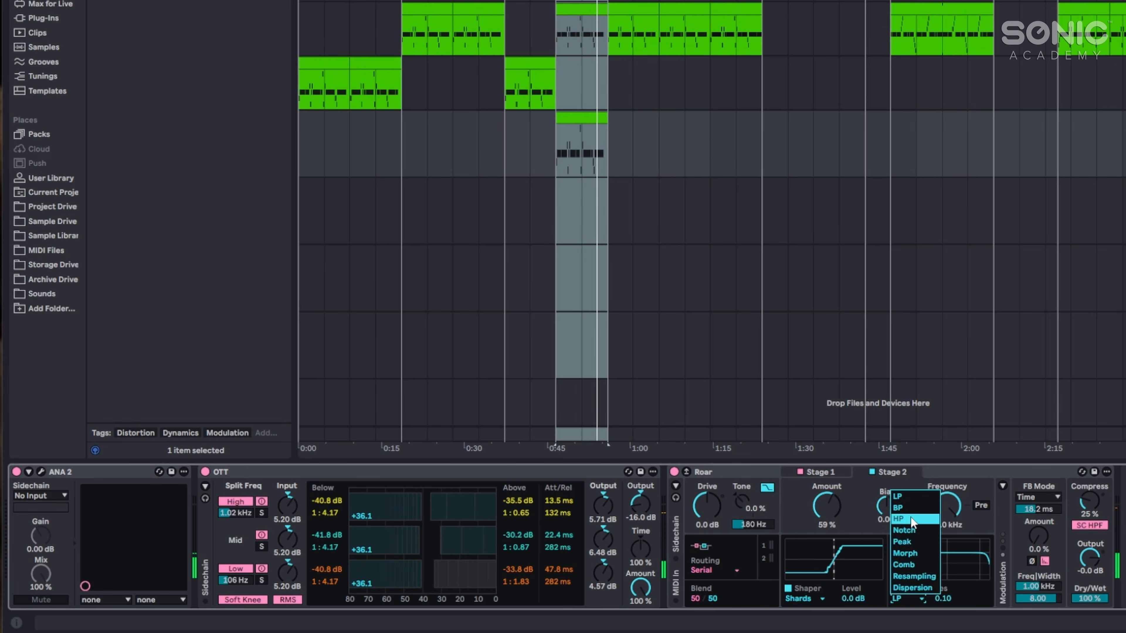
left_click(912, 519)
left_click_drag(947, 515, 946, 536)
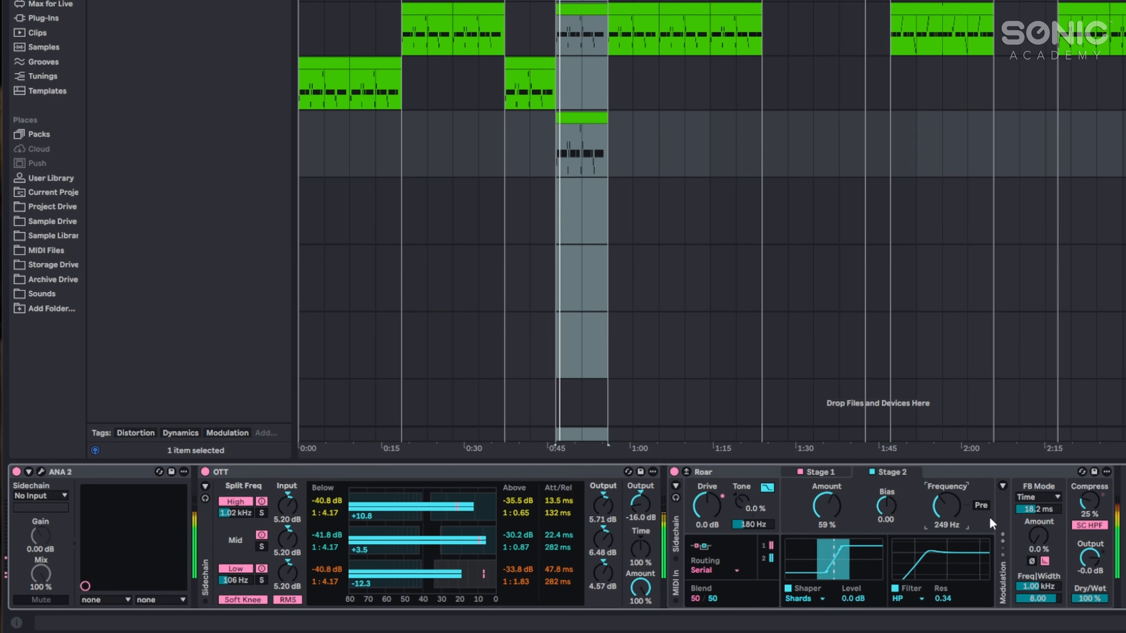
left_click_drag(1110, 516, 1106, 532)
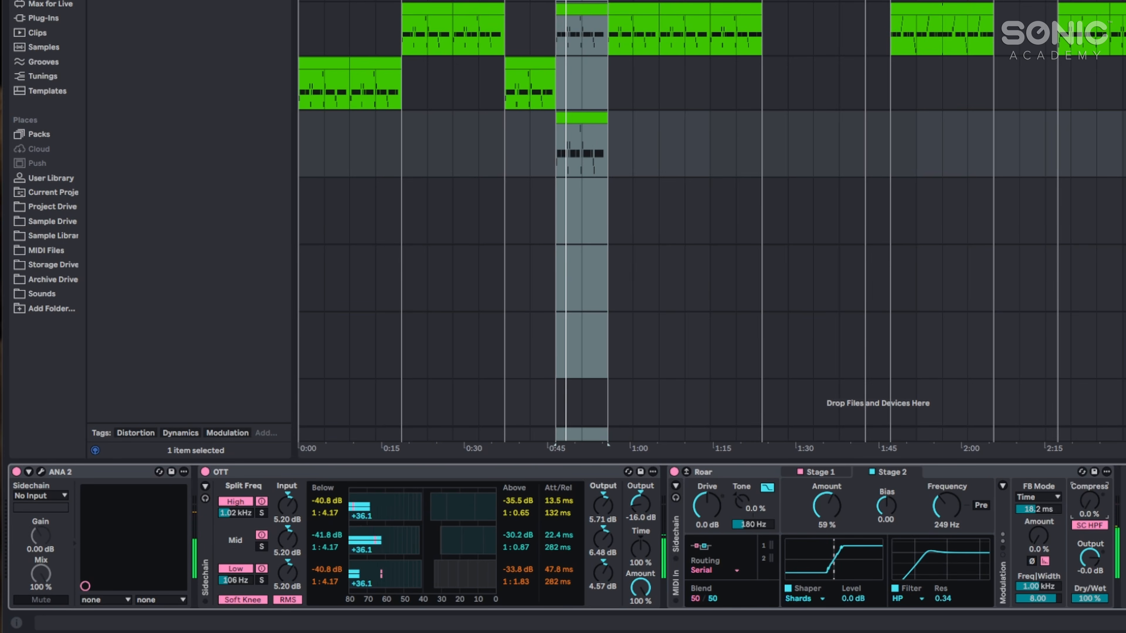
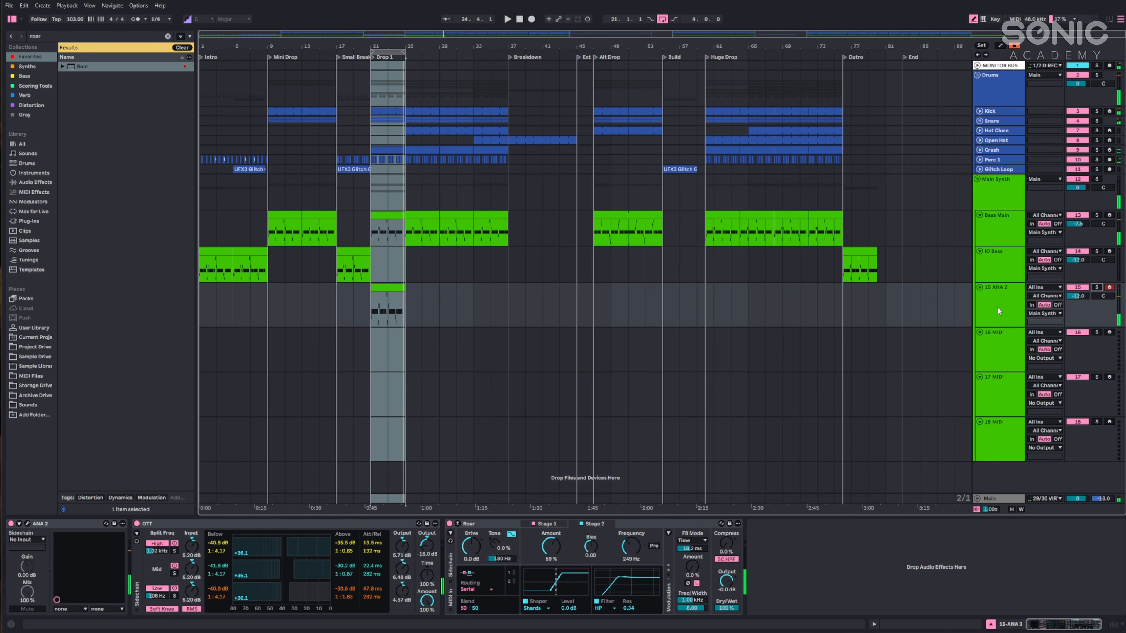
Deactivate the ANA 2 layer on track 15 and play Drop 1 to hear Bass Main without it.
left_click(997, 238)
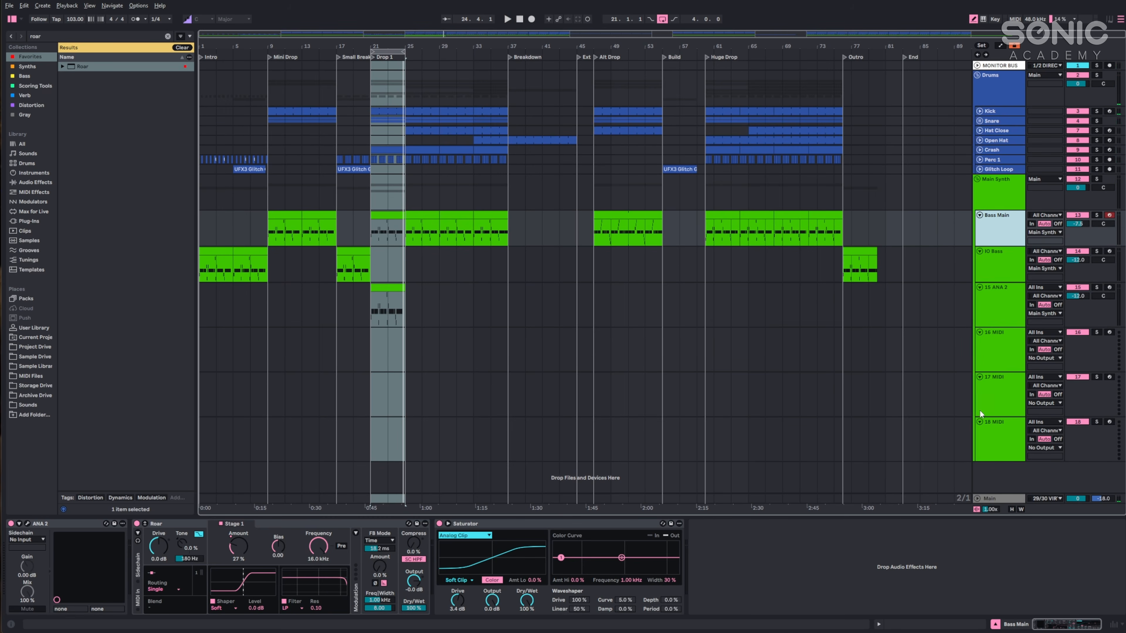
left_click(1084, 289)
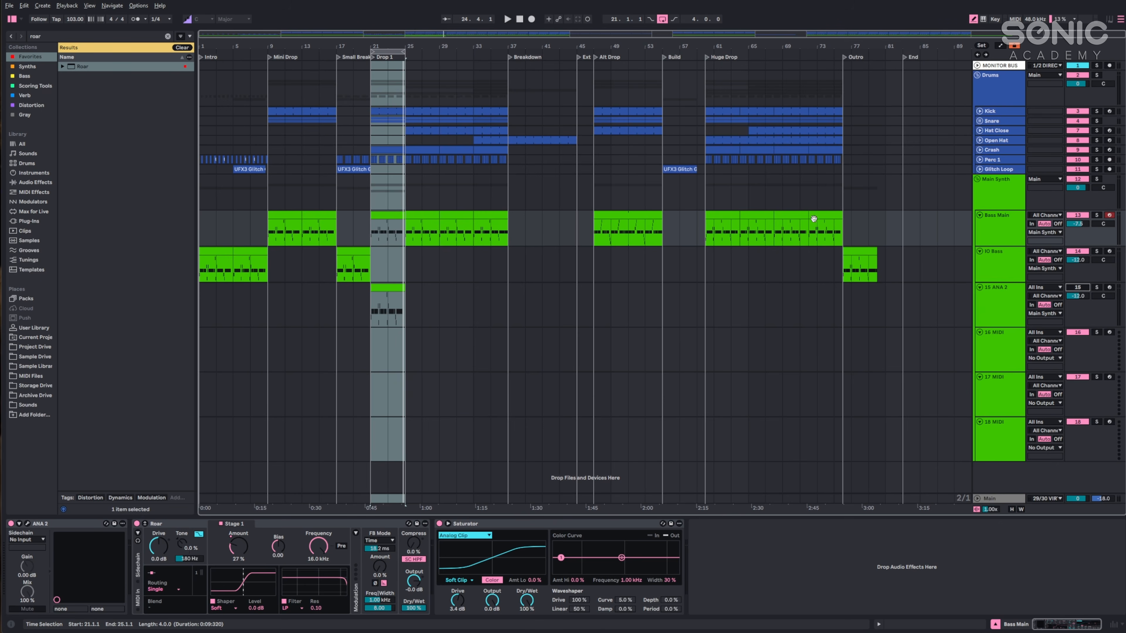
key("space")
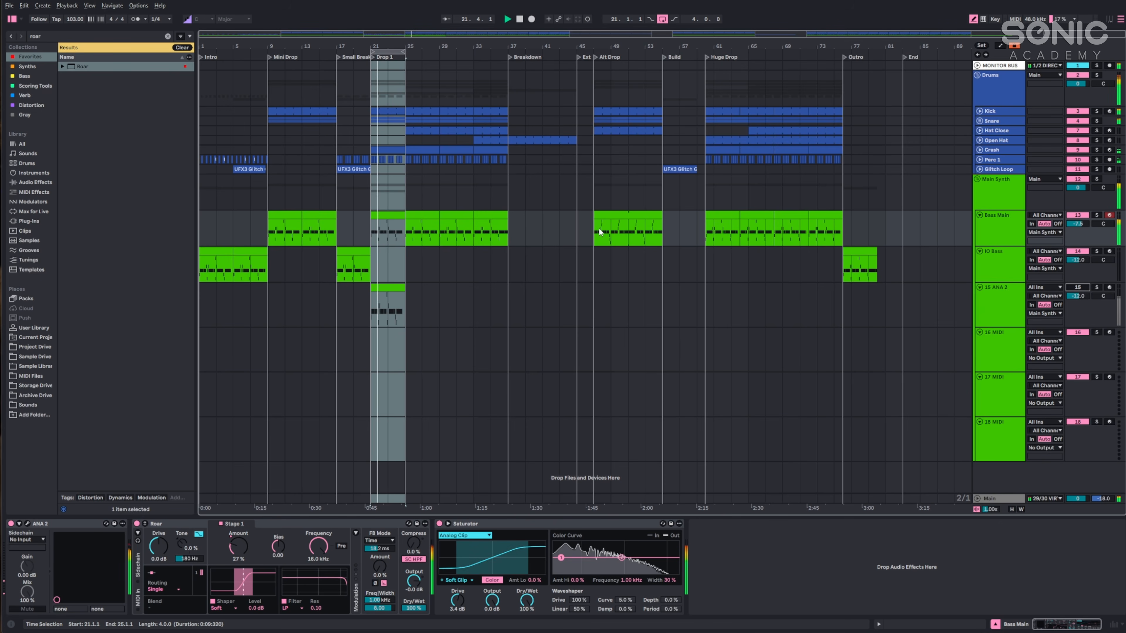
Reactivate the ANA 2 track and rename it Midbass, and deactivate the Bass Main track.
left_click(1011, 292)
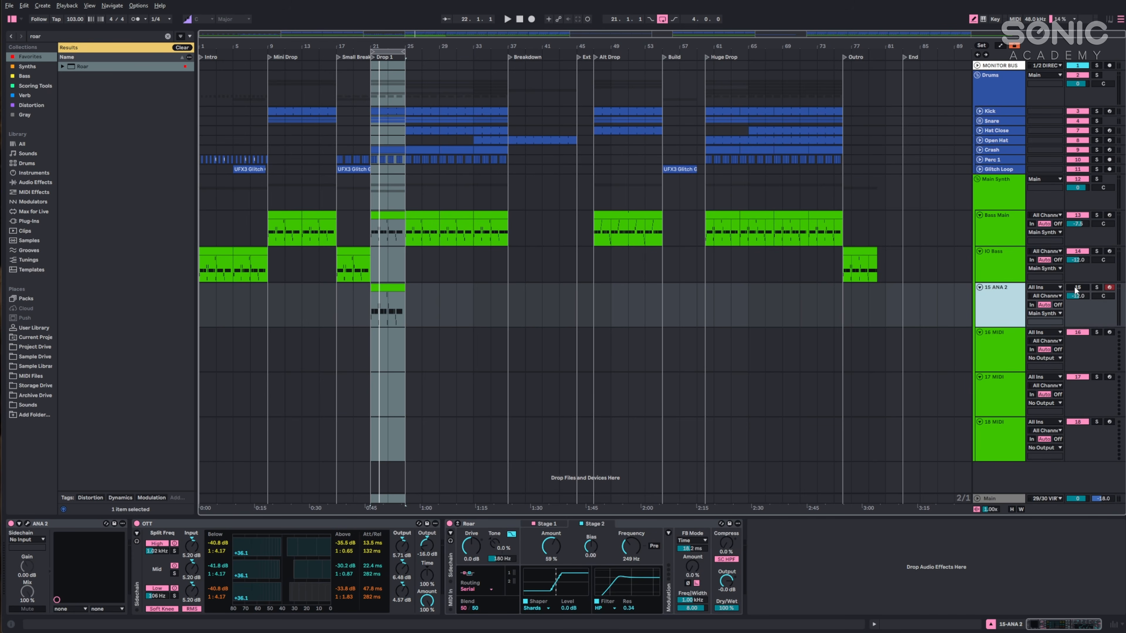
key("0")
left_click(1081, 216)
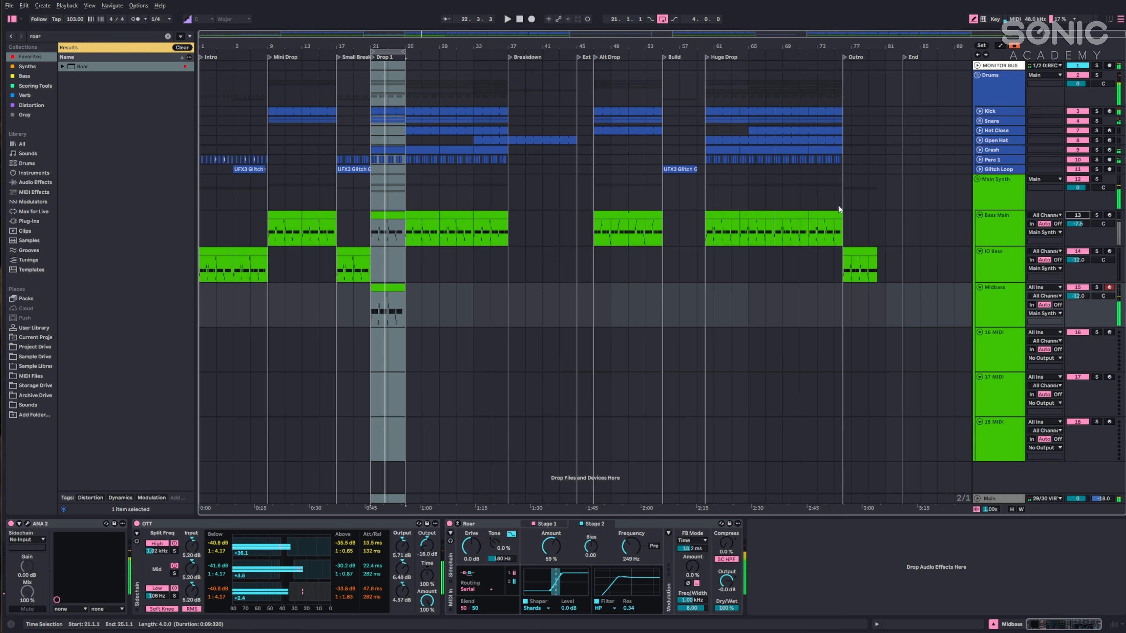
Insert a new MIDI track above the Drums group and fill it with the copied MIDI clip from bar 1 to bar 83.
left_click(996, 111)
key("ctrl+shift+t")
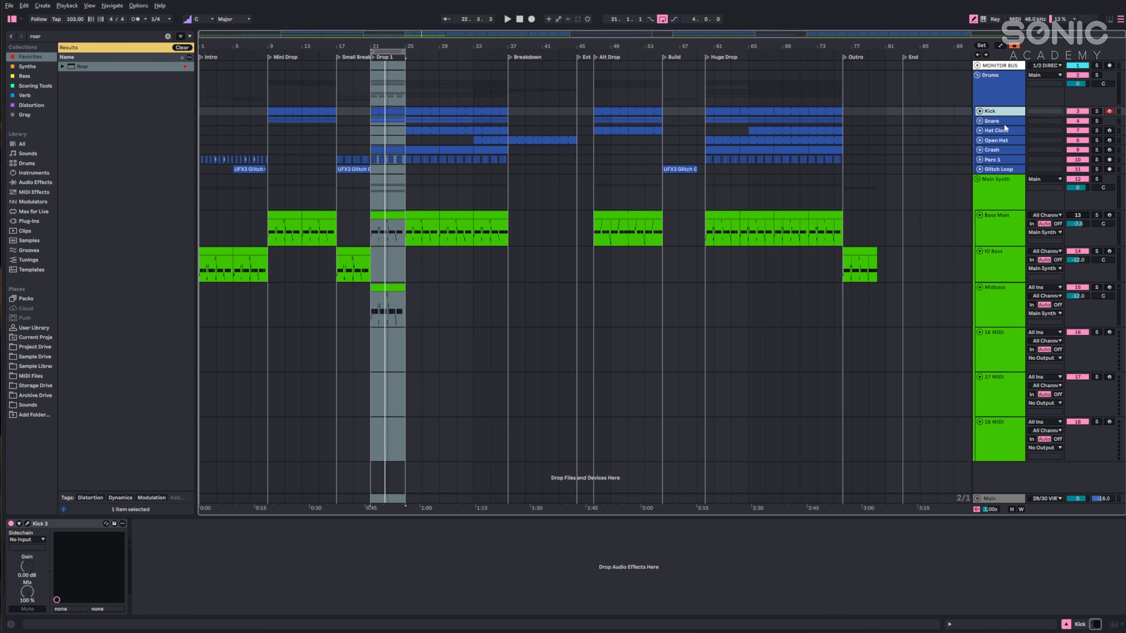
left_click_drag(995, 121, 1006, 75)
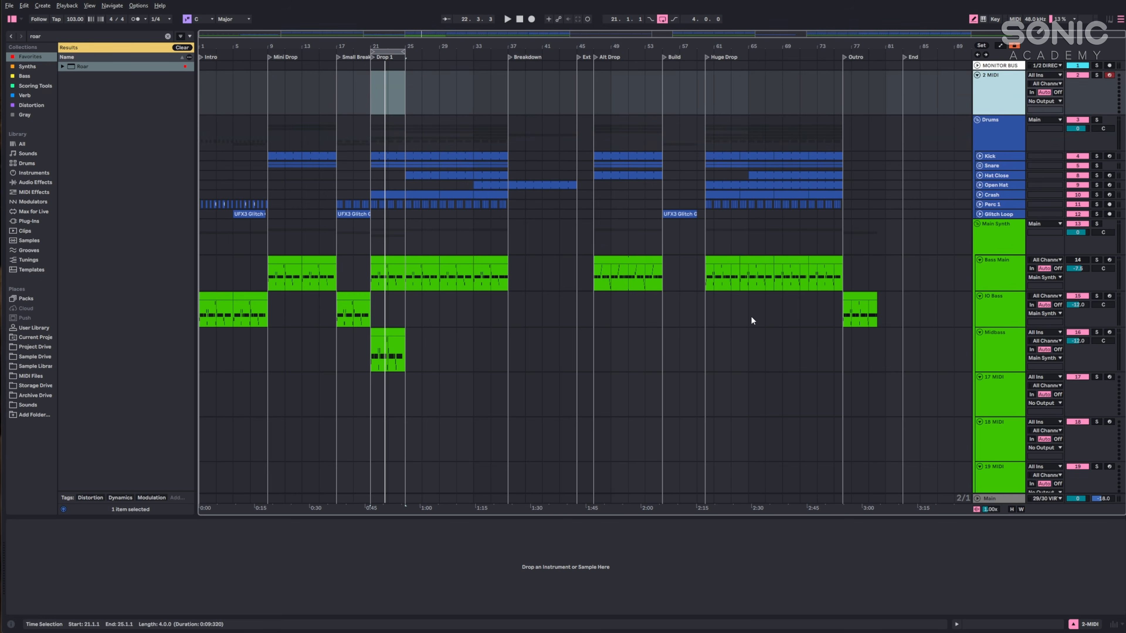
left_click(215, 94)
key("ctrl+v")
left_click_drag(233, 75, 909, 91)
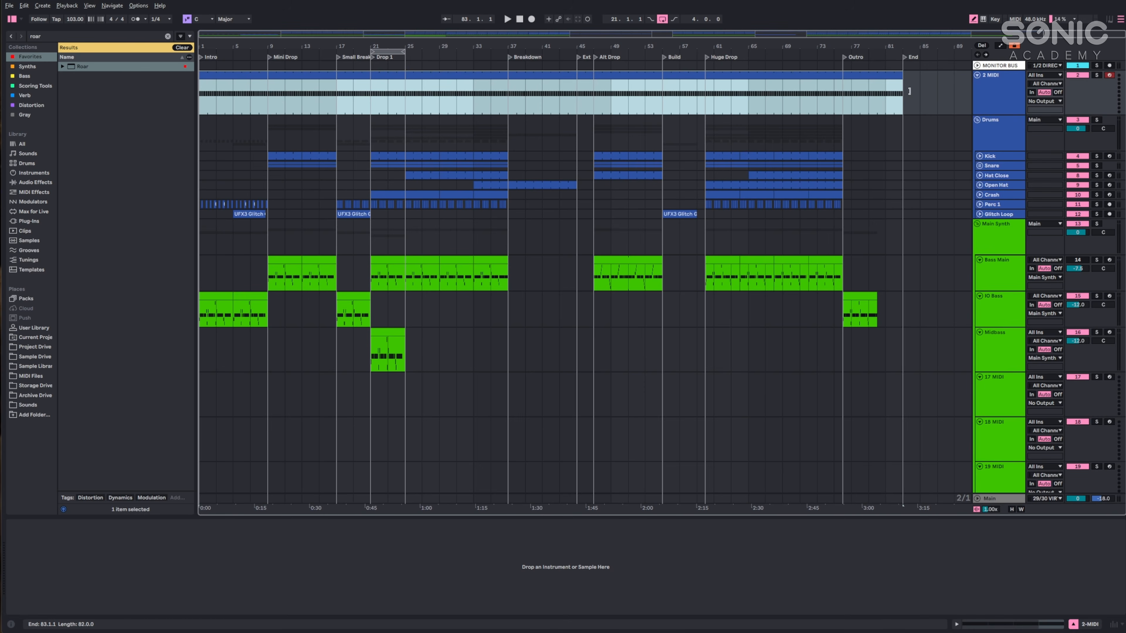
Load Kick 3 on the new MIDI track with its init preset, and replace the Sub layer with the 808 Click 01 click.
left_click(1015, 95)
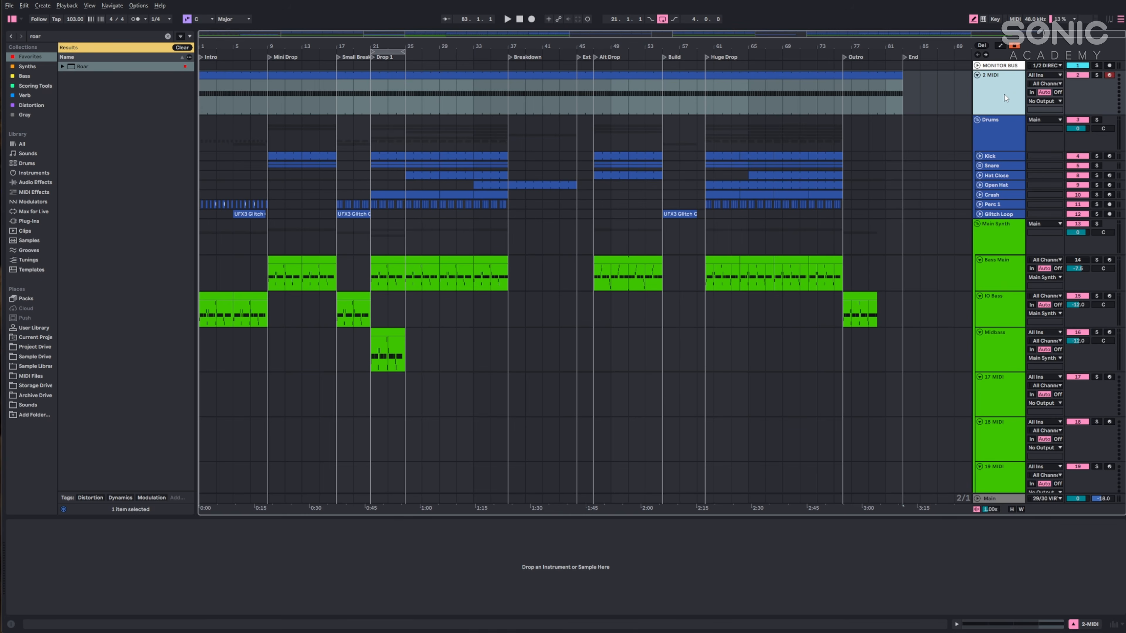
left_click(71, 36)
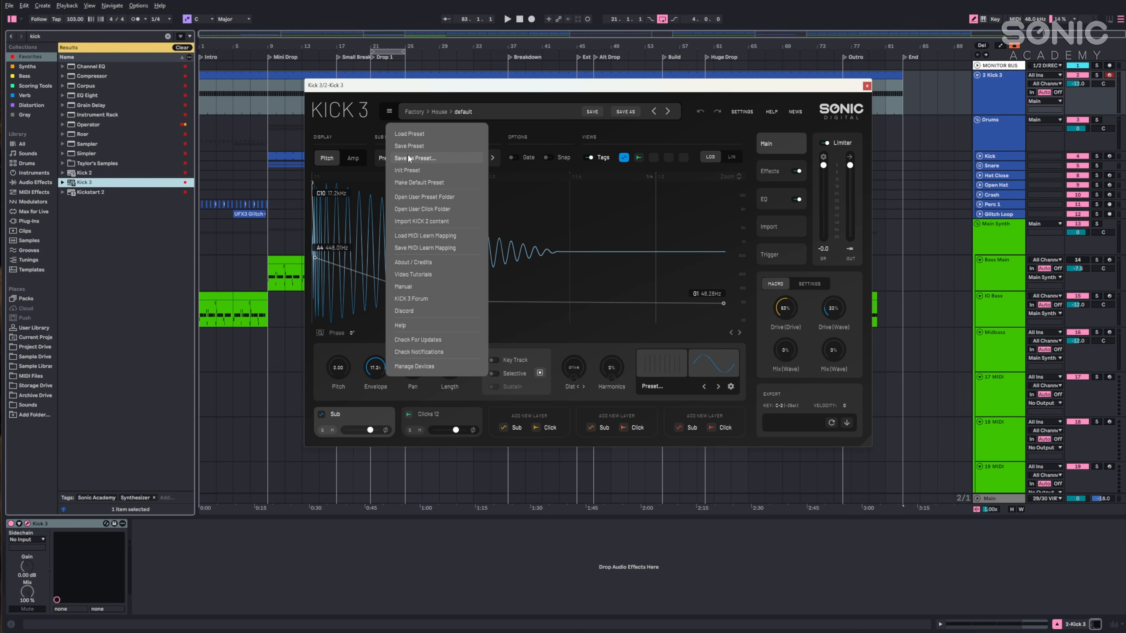
left_click(408, 158)
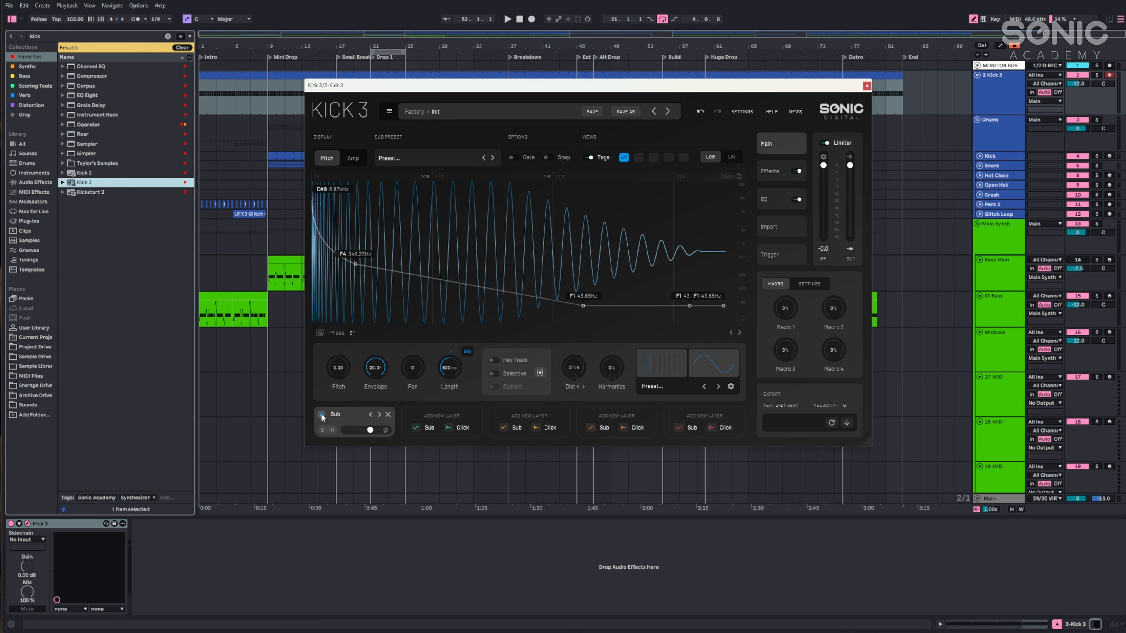
left_click(387, 415)
left_click(371, 427)
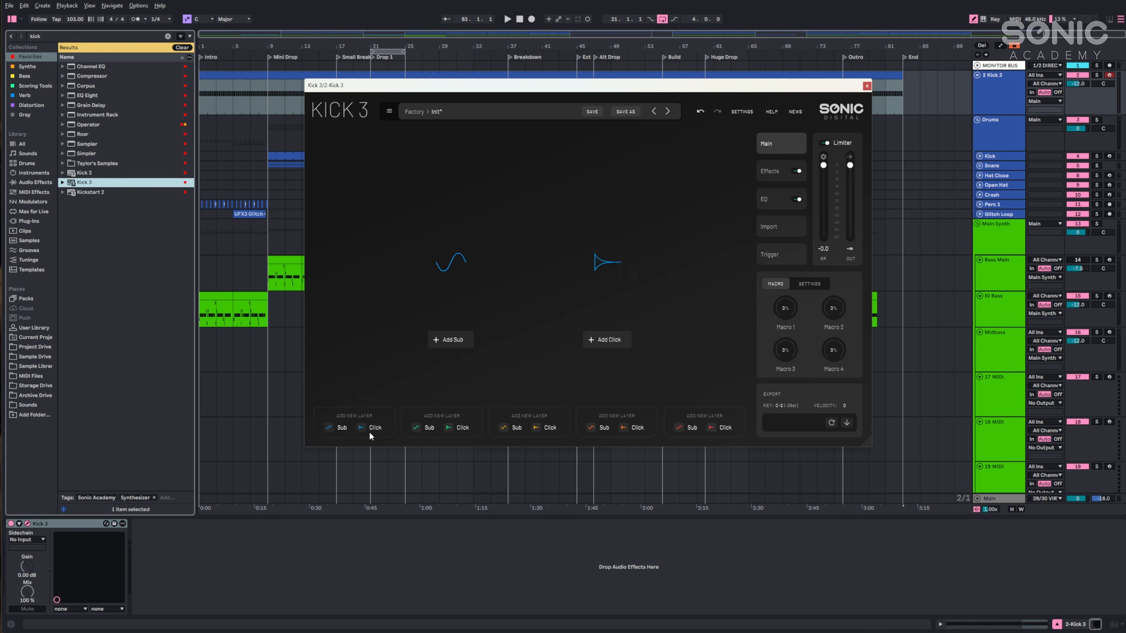
left_click(369, 429)
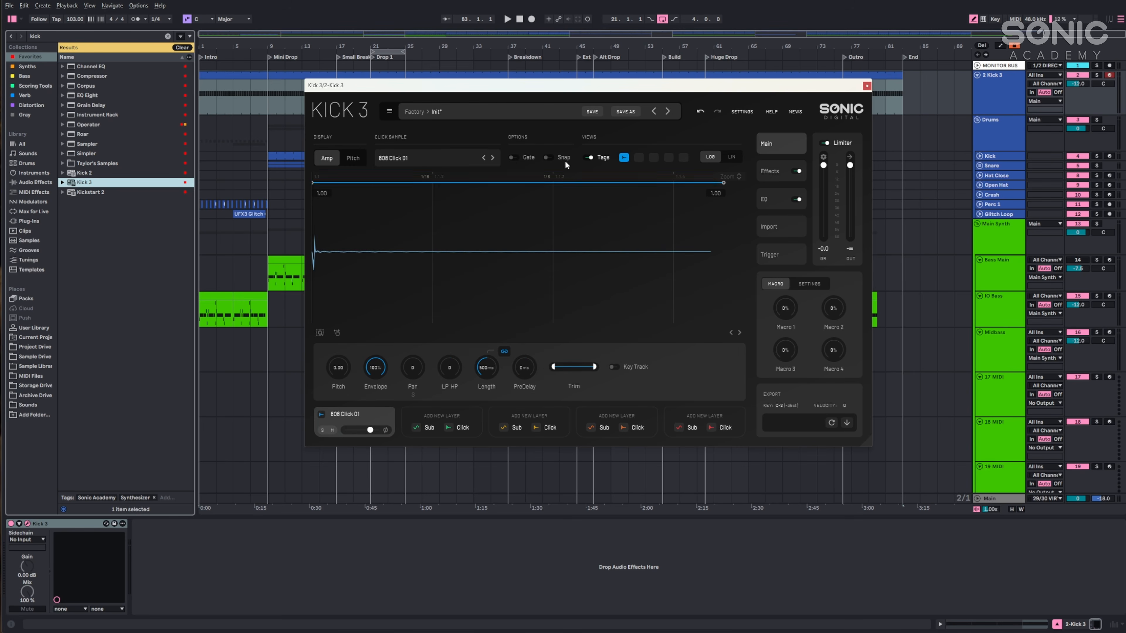
Audition the Kick 3 track in solo, and leave it deactivated with its volume at 0 dB.
left_click(1095, 76)
key("space")
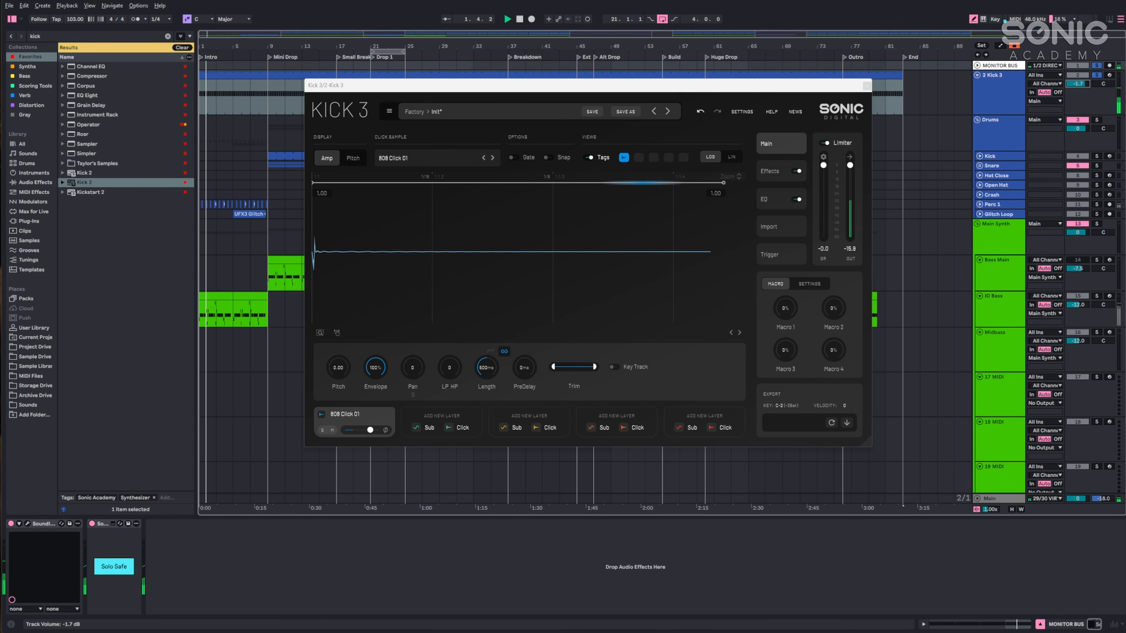
double_click(1083, 84)
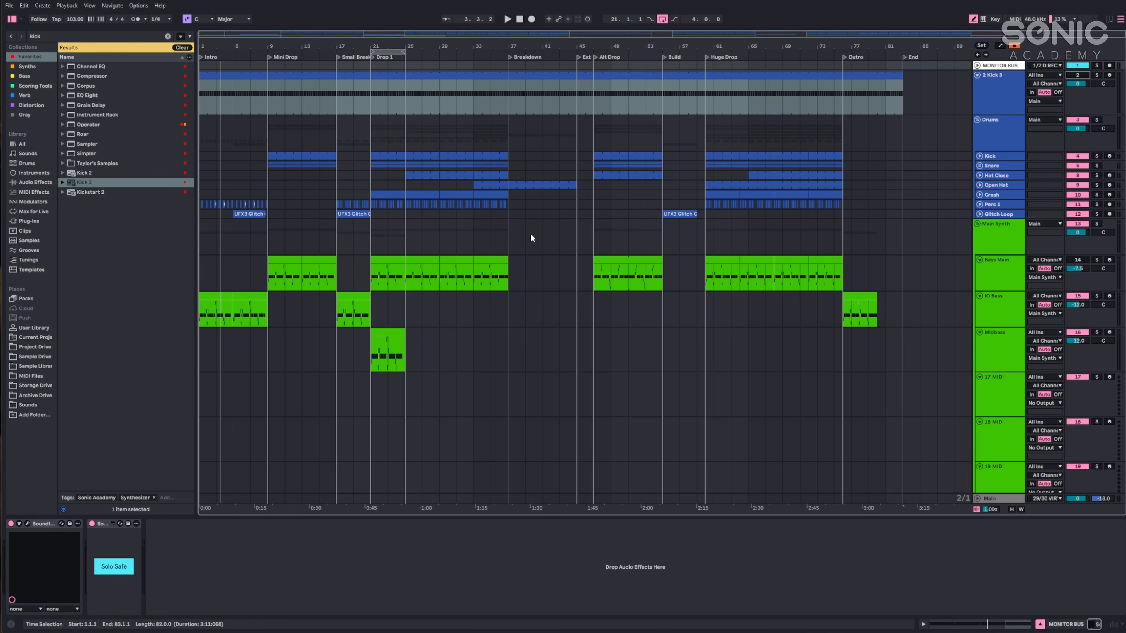
Add a Compressor after Roar on the Midbass track and enable its external sidechain.
left_click(994, 352)
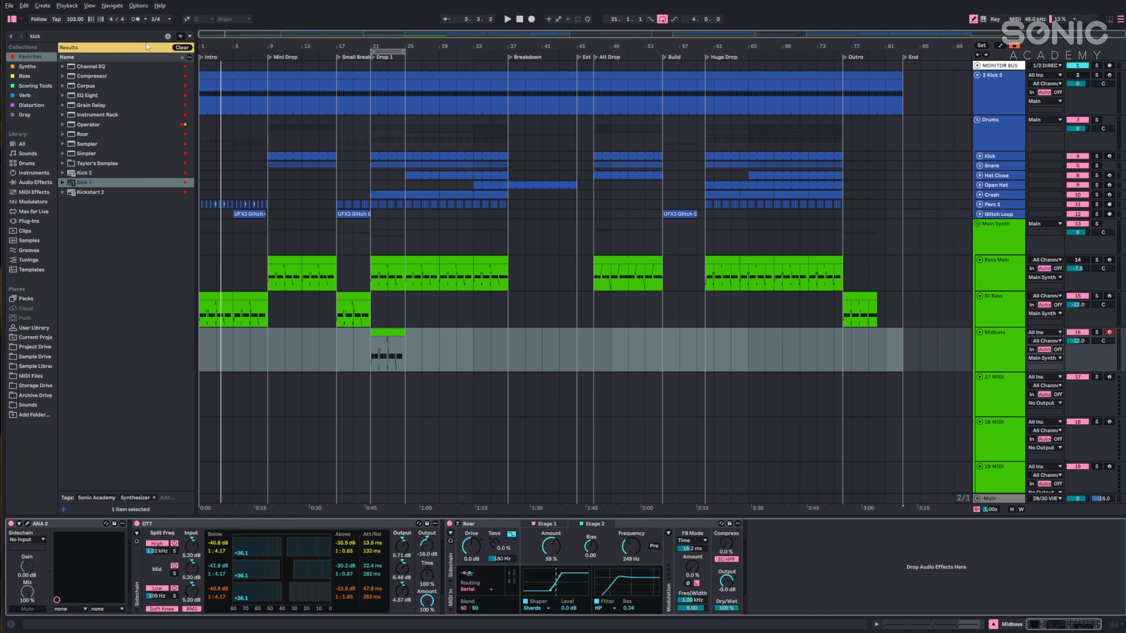
left_click(142, 33)
type("comp")
key("Return")
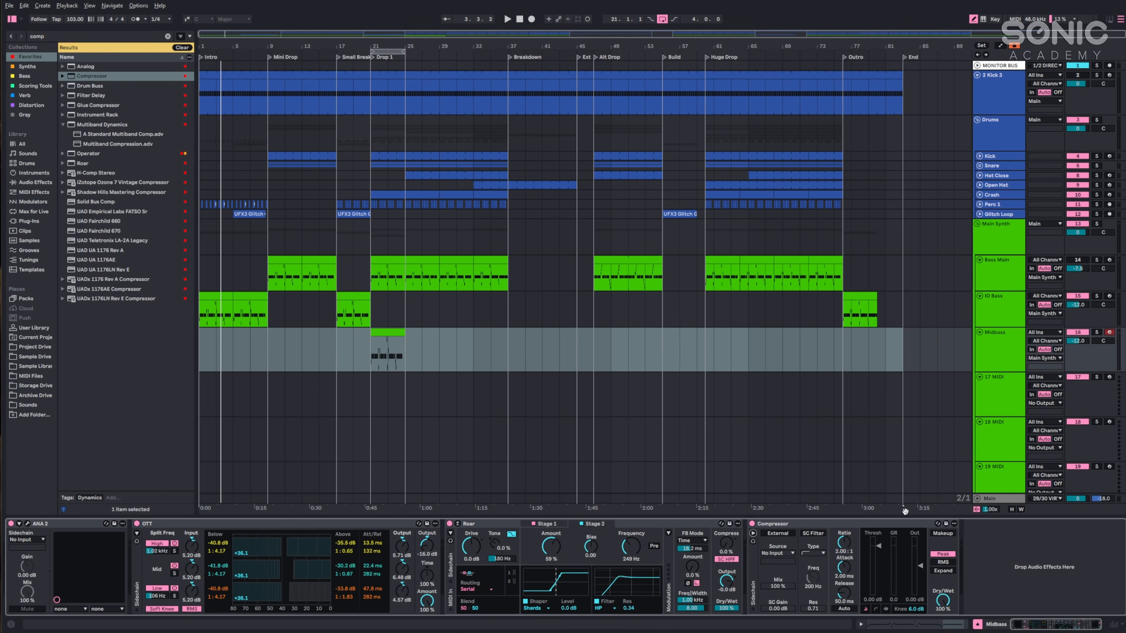
left_click(786, 533)
left_click(786, 551)
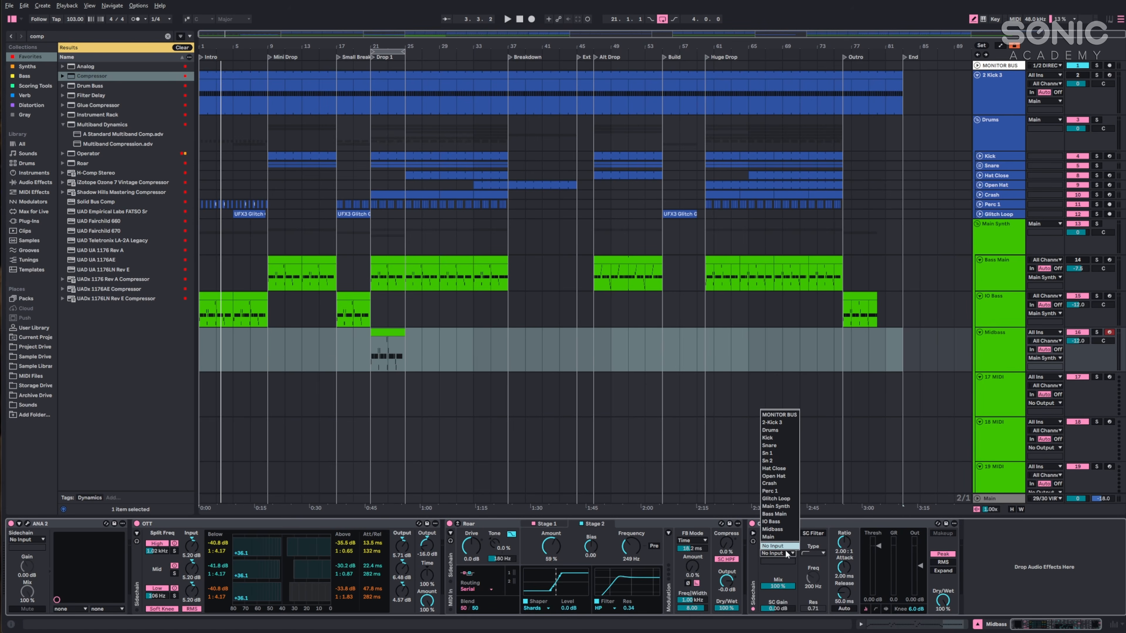
left_click(789, 422)
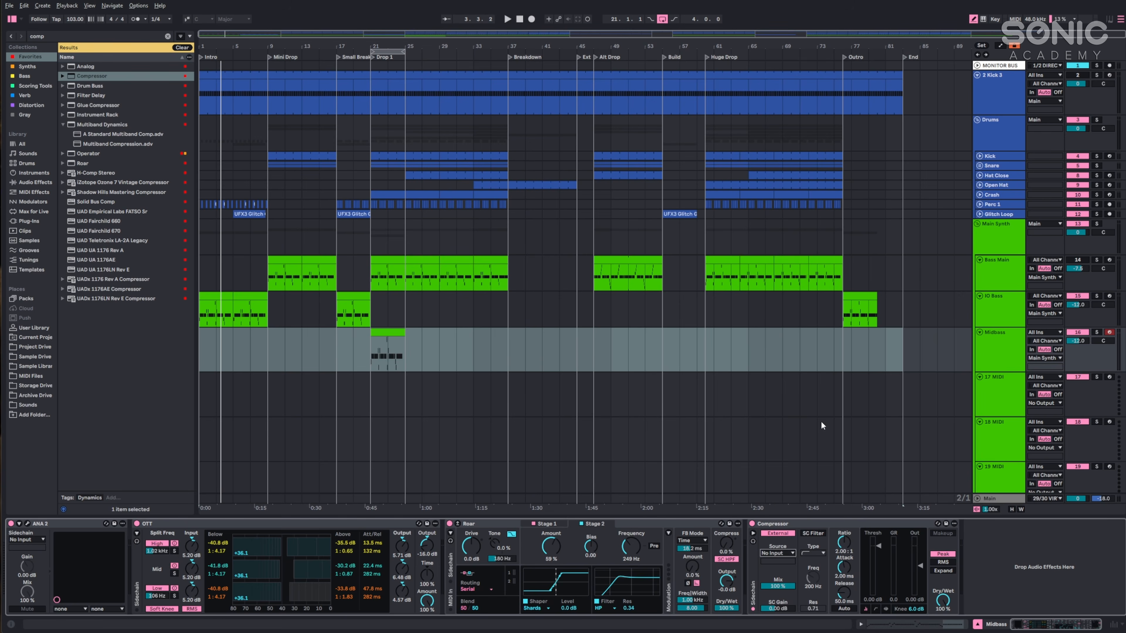
Rename the Kick 3 trigger track as SC.
left_click(997, 92)
key("ctrl+r")
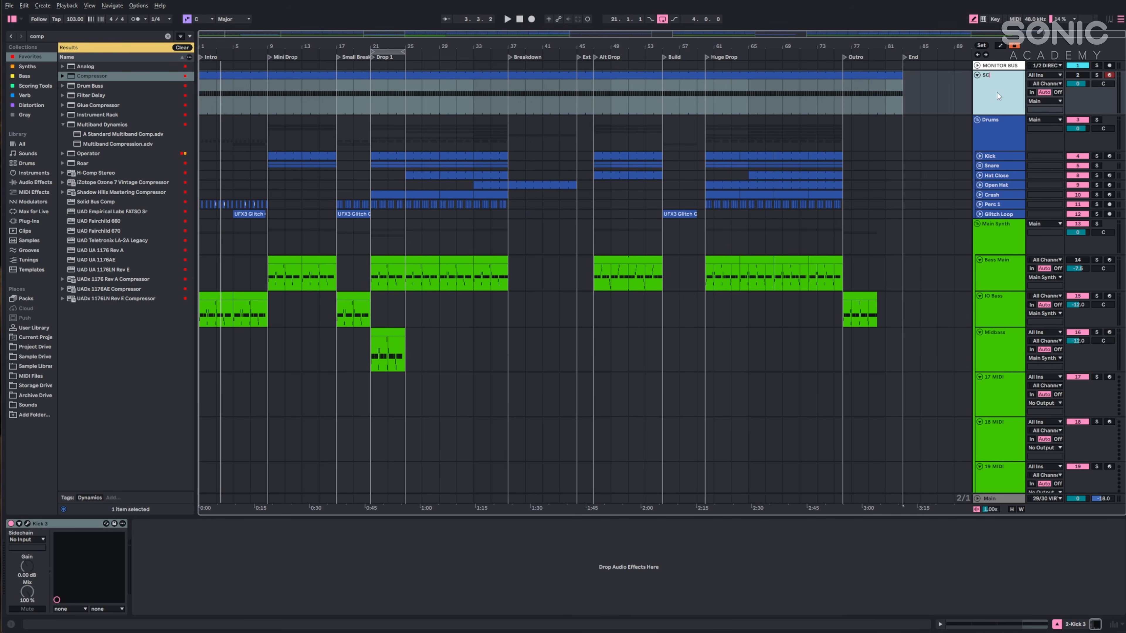
type("SC")
key("Return")
Set the Midbass Compressor's sidechain source to SC, with a threshold of -19.8 dB and a ratio of inf:1 during playback.
left_click(999, 346)
left_click(886, 610)
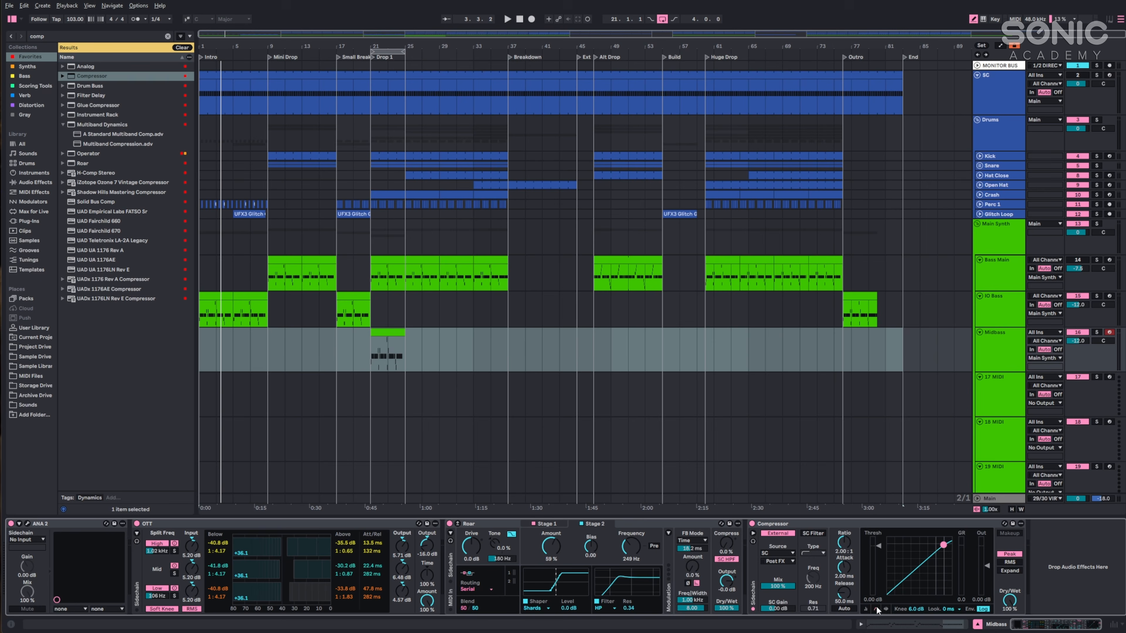
left_click(877, 610)
key("space")
left_click_drag(943, 545, 918, 568)
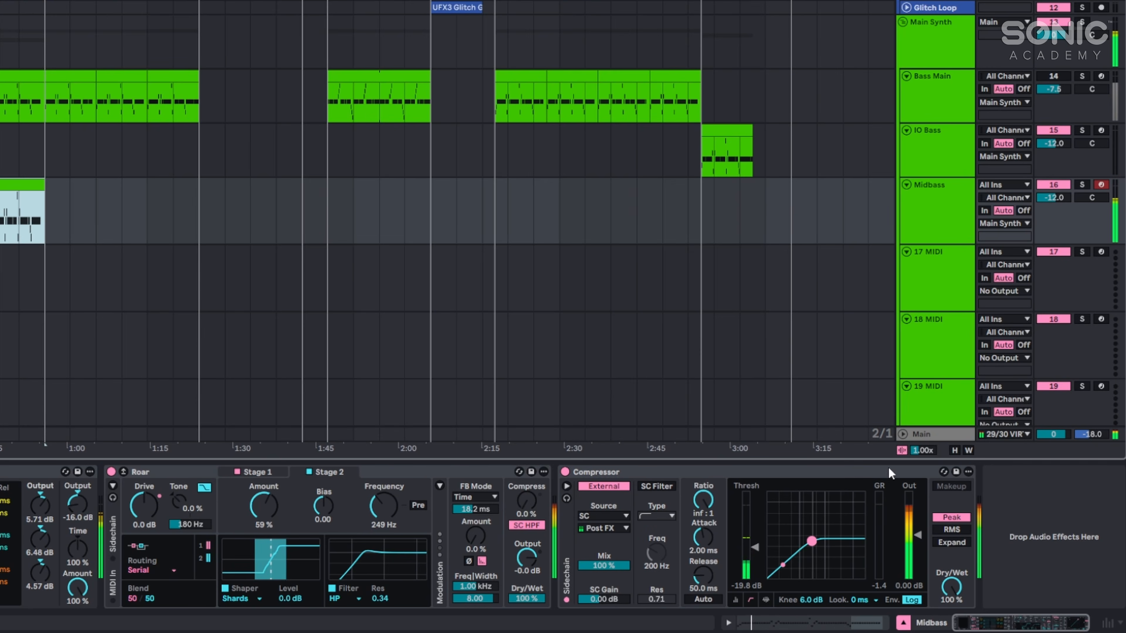
Set the Compressor's threshold to -53.5 dB, its SC Gain to 11.2 dB and its attack to 0.42 ms.
left_click_drag(754, 547, 754, 569)
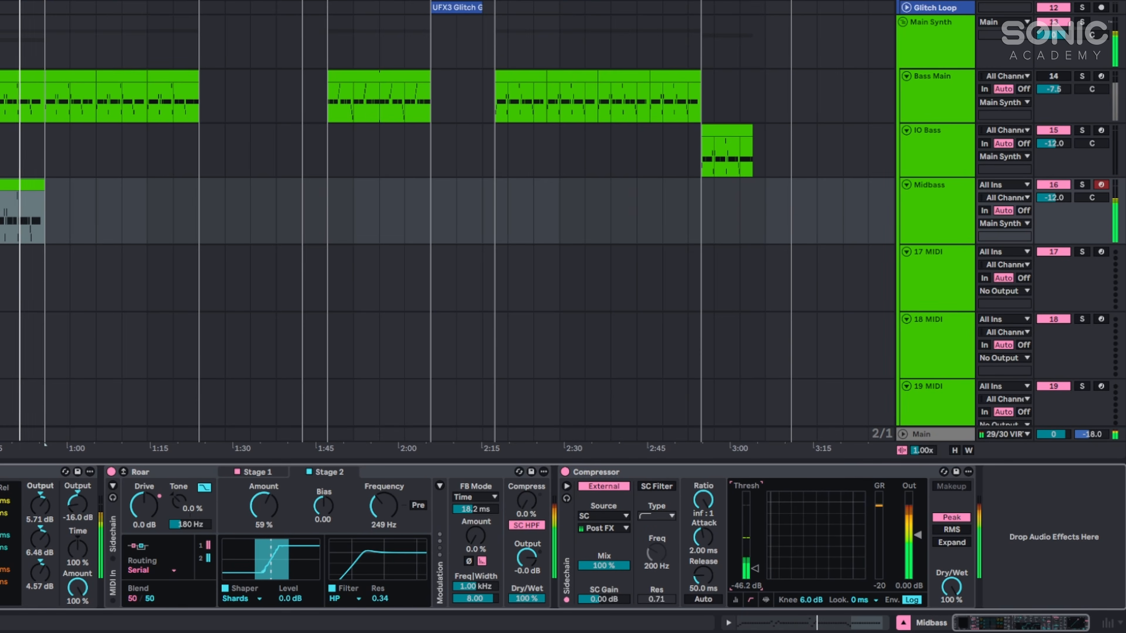
left_click_drag(754, 569, 755, 572)
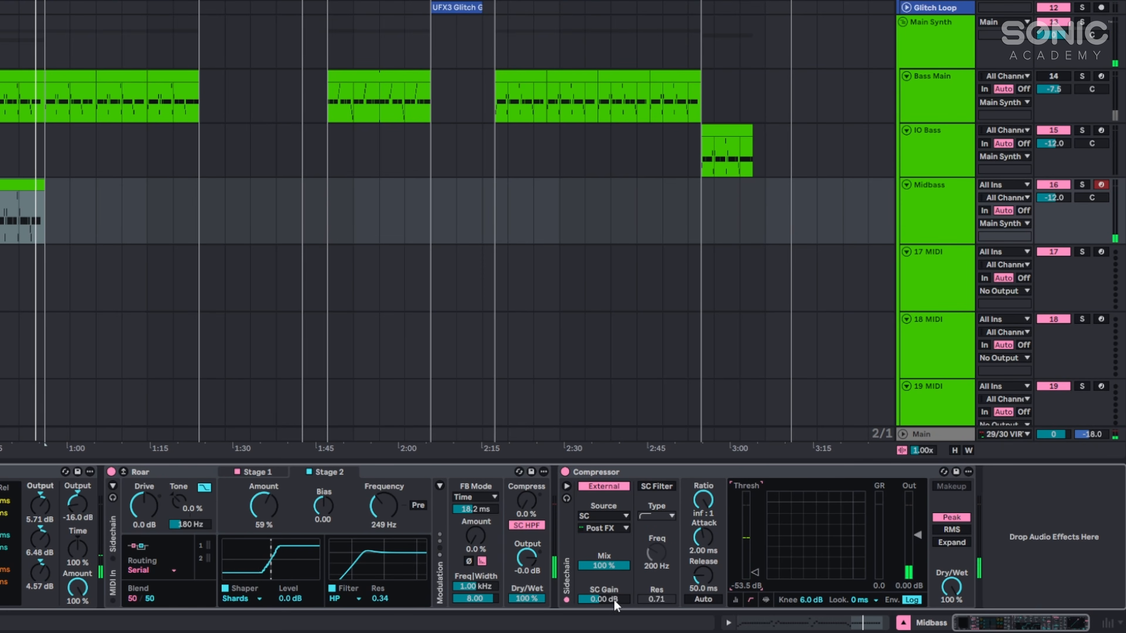
mouse_move(604, 599)
left_mouse_down()
mouse_move(604, 585)
mouse_move(604, 598)
left_mouse_up()
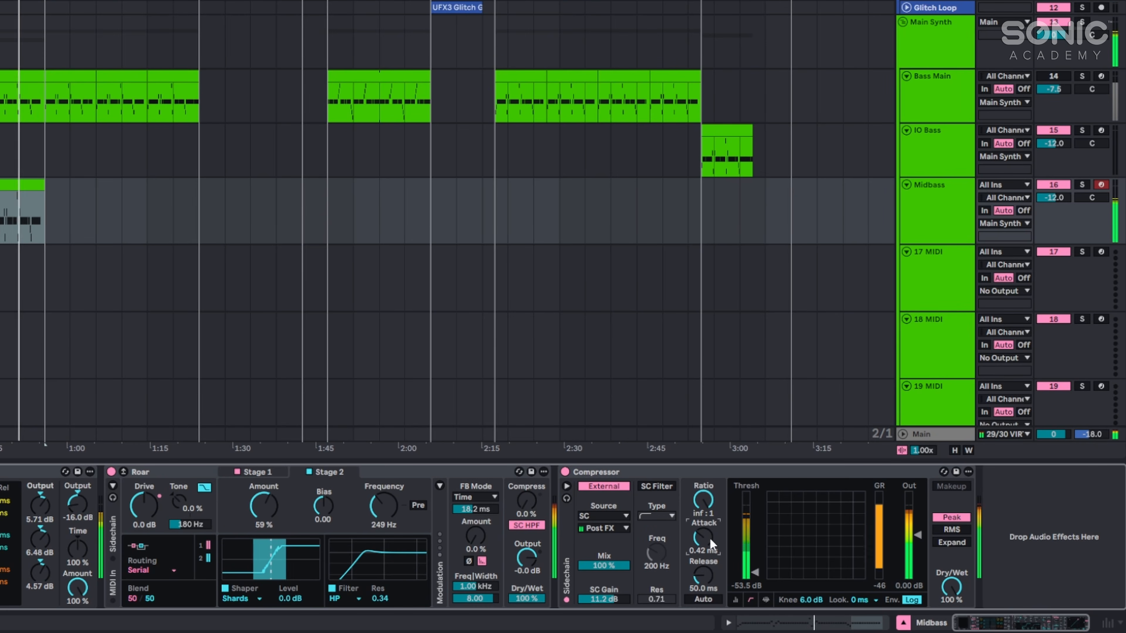
Set the Midbass Compressor's attack to 0.12 ms and release to 113 ms, and check the pumping in playback.
left_click_drag(708, 539, 708, 571)
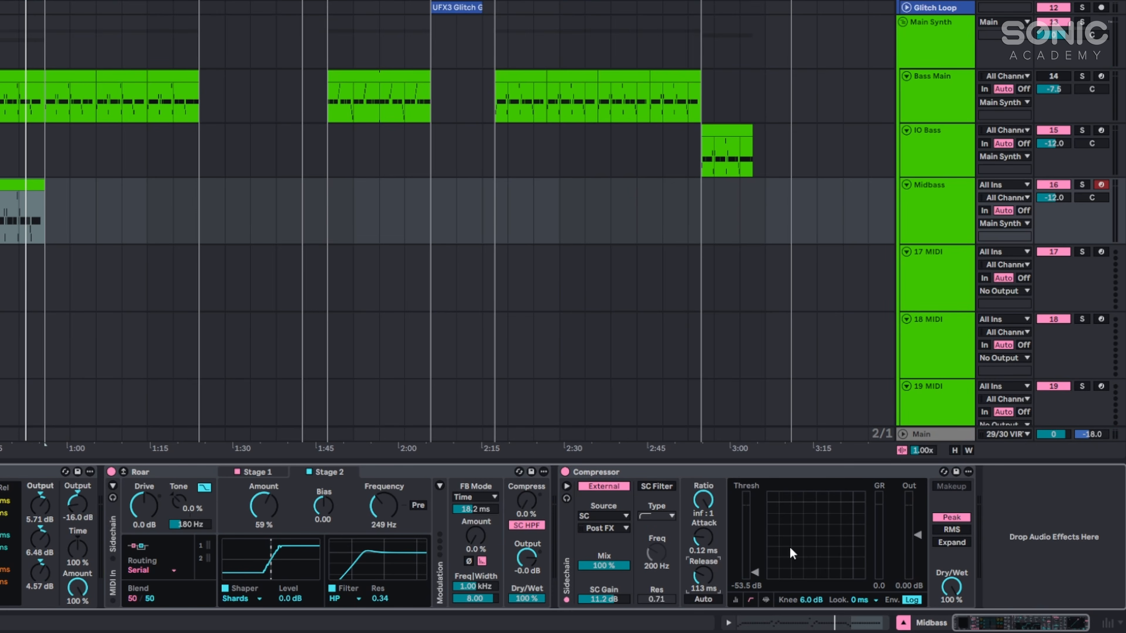
key("space")
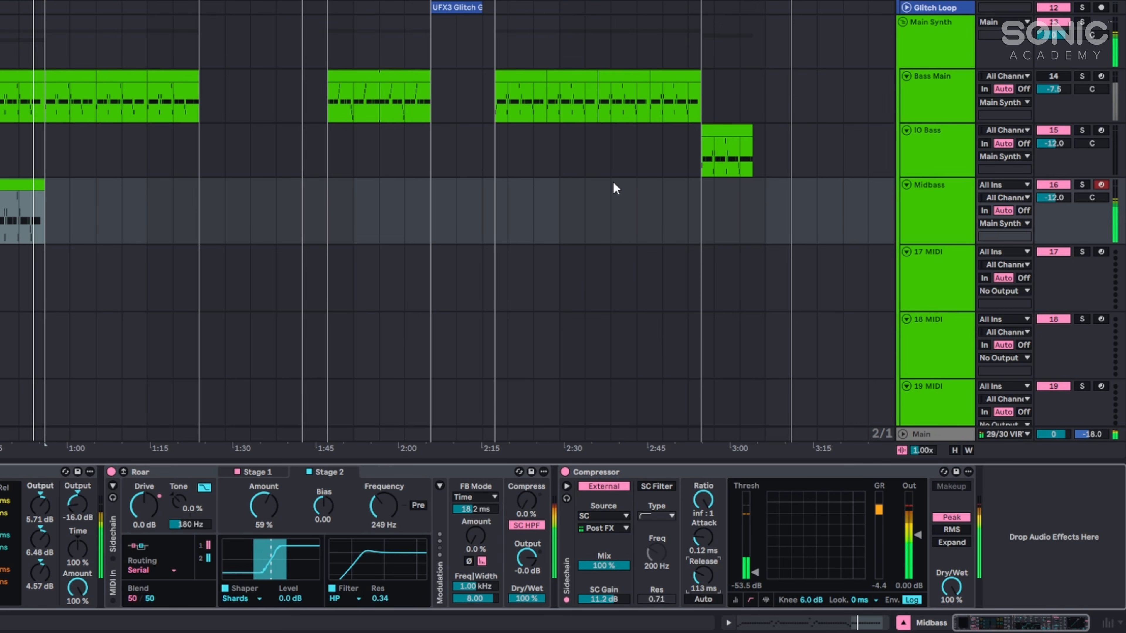
left_click(69, 193)
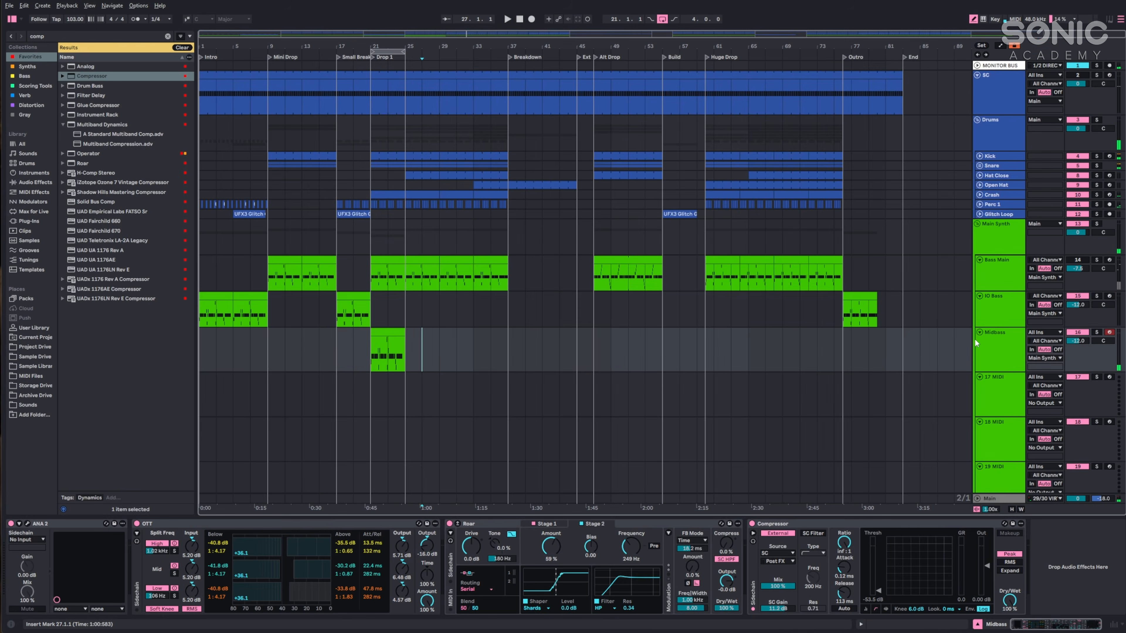
Duplicate the Midbass clip three times to fill Drop 1 and copy all four clips to the start of Huge Drop.
left_click(976, 343)
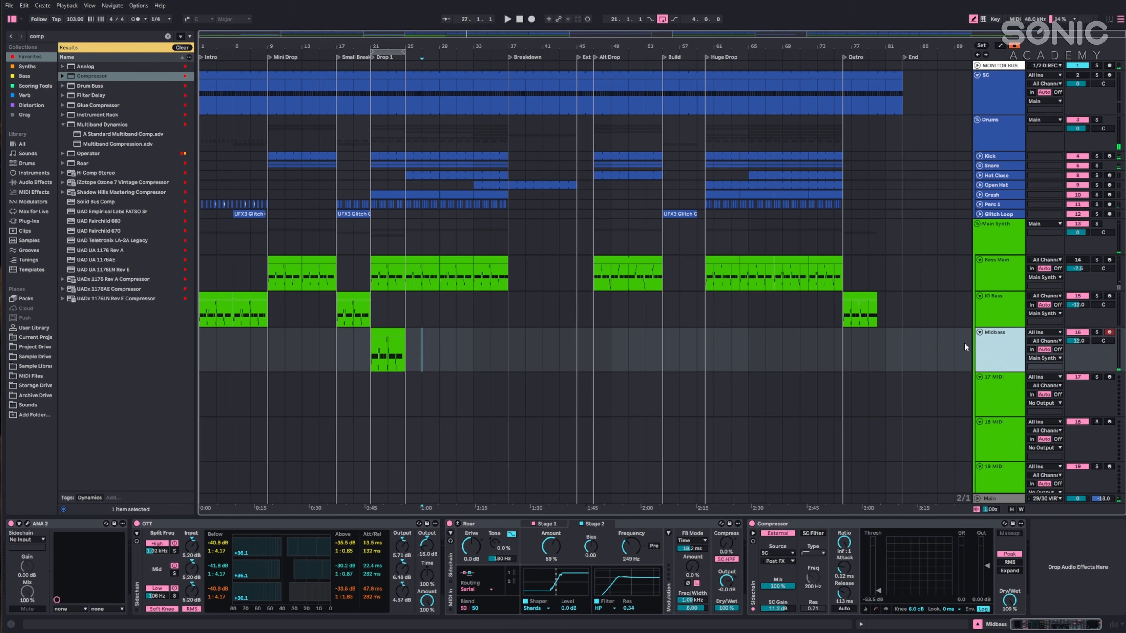
left_click(390, 331)
key("ctrl+d")
key("ctrl+d")
key("ctrl+d")
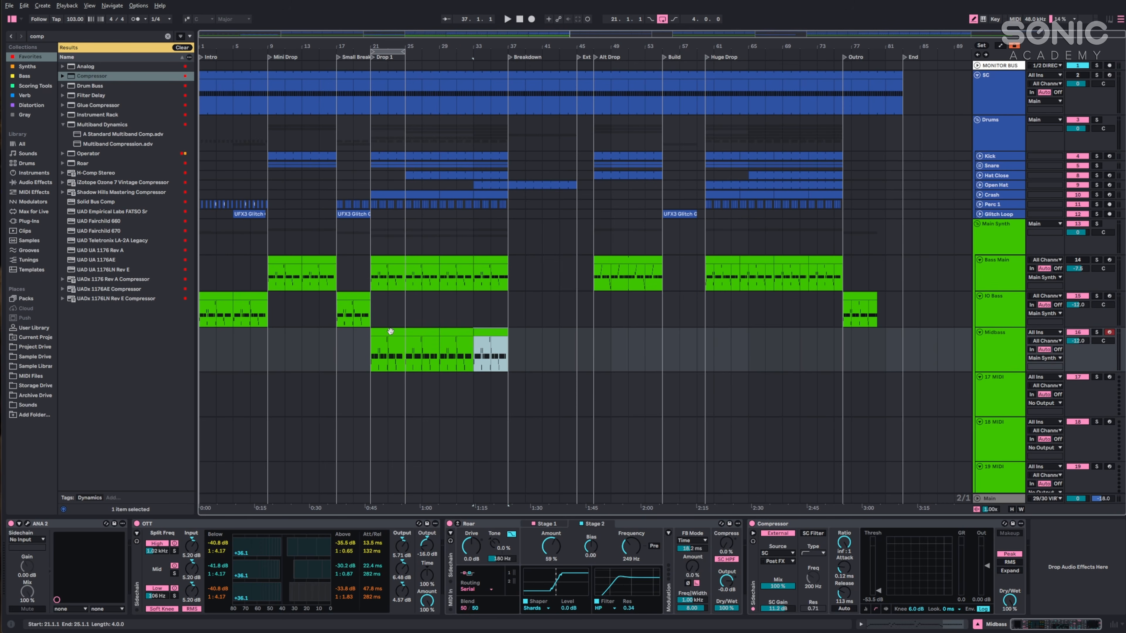
left_click(395, 333, "shift")
left_click_drag(395, 333, 725, 355)
Copy the Bass Main clip of the Alt Drop onto the Midbass track at the same position, bars 47 to 55.
left_click(625, 263)
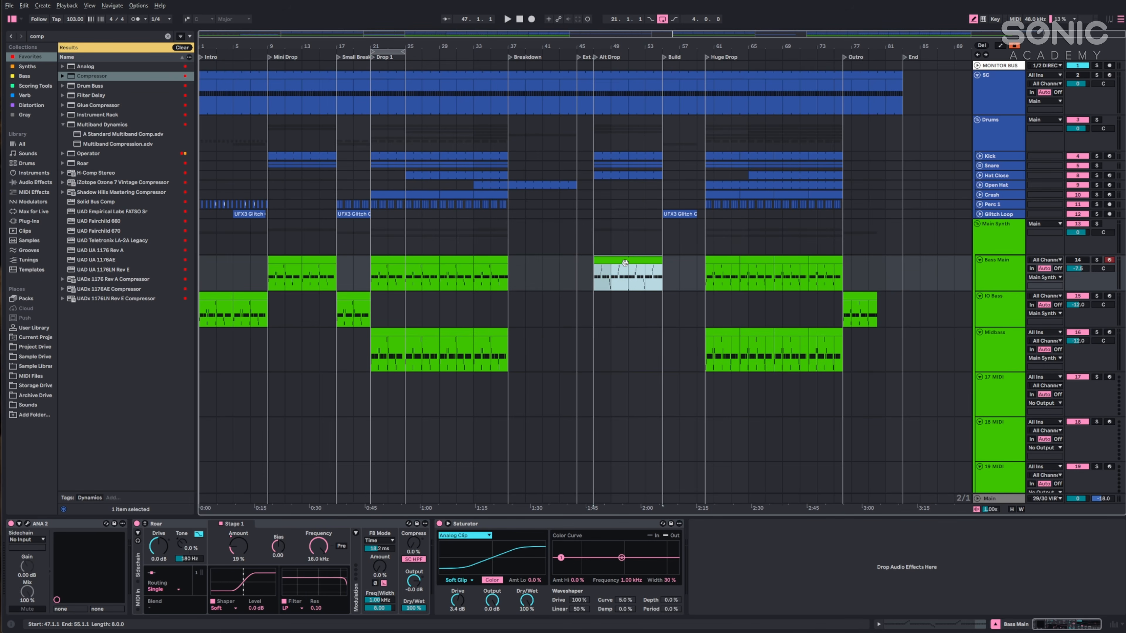
left_click_drag(595, 343, 661, 343)
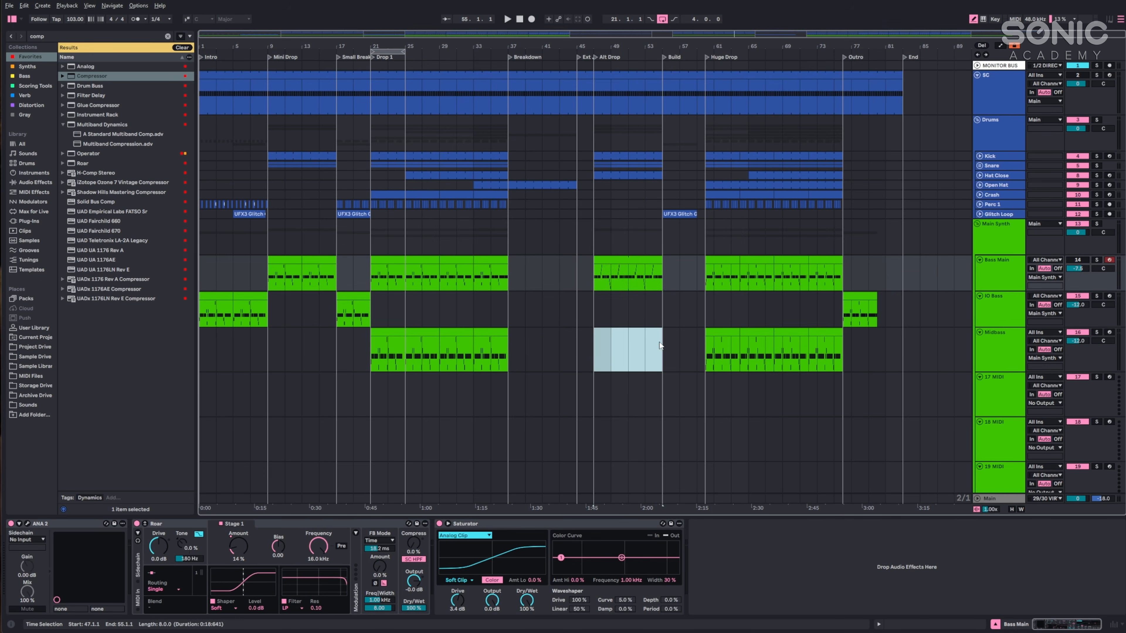
left_click(606, 345)
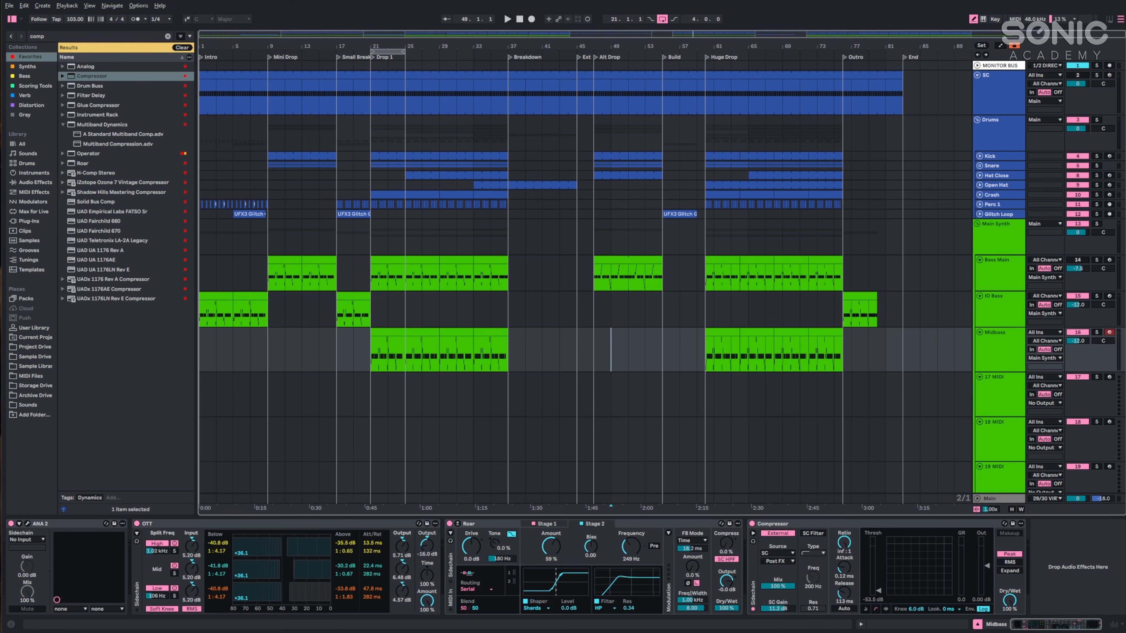
left_click_drag(625, 262, 622, 356)
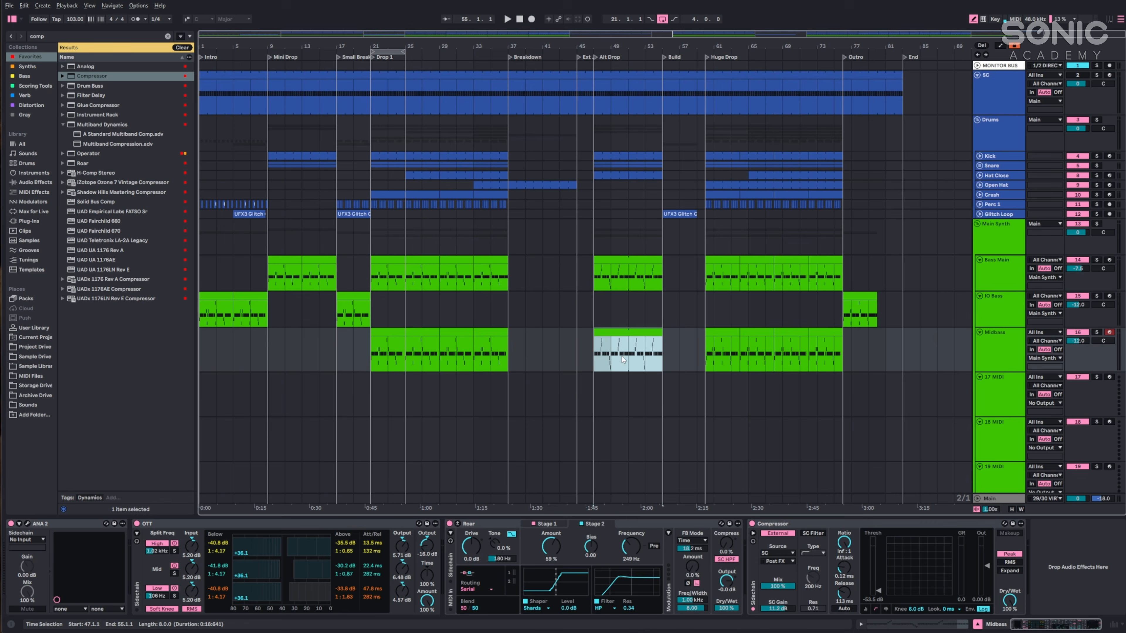
Play the Alt Drop and the start of Drop 1, and set the Midbass track volume to -14.9 dB.
left_click(592, 312)
key("space")
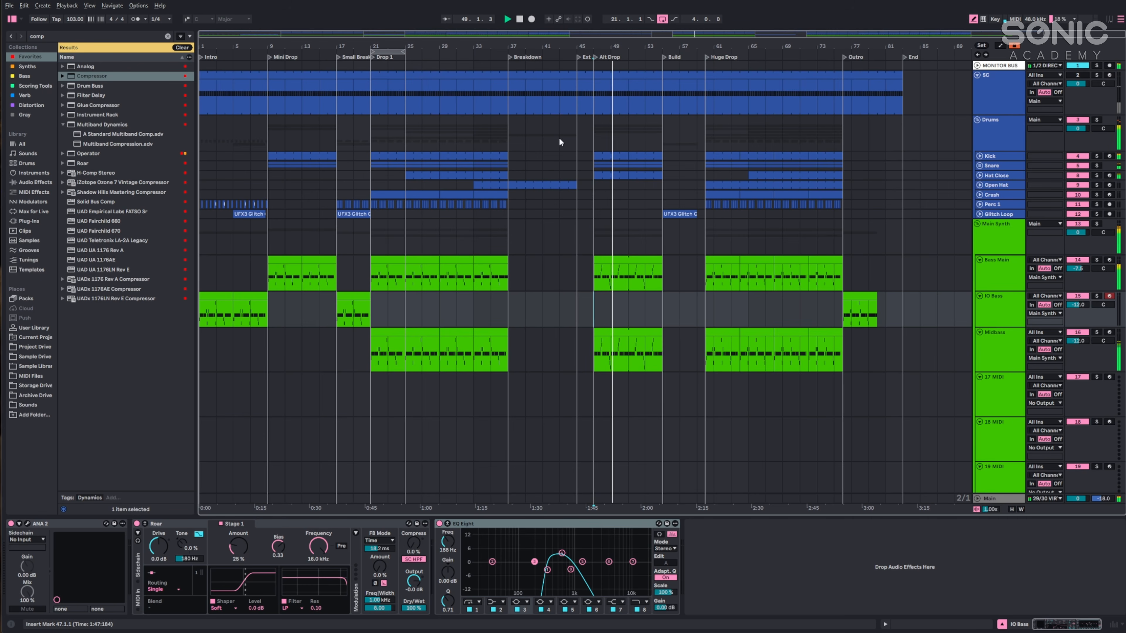
left_click(372, 337)
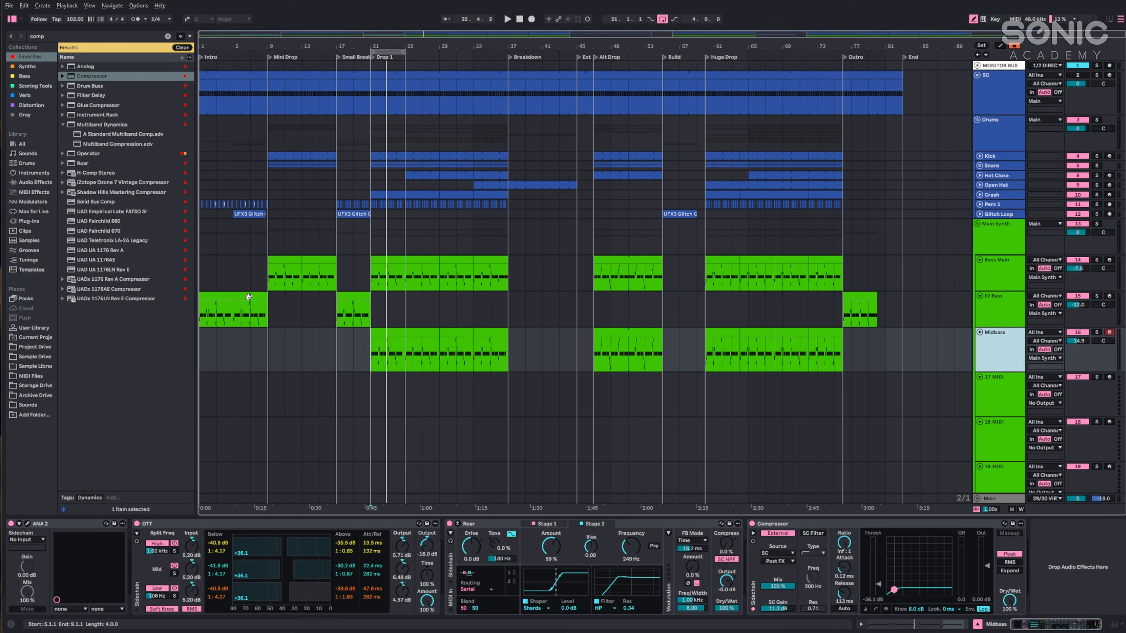
Copy the IO Bass clip of Intro bars 5 to 9 onto the Midbass track and enlarge its note editor.
left_click_drag(265, 327, 249, 350)
left_click(254, 330)
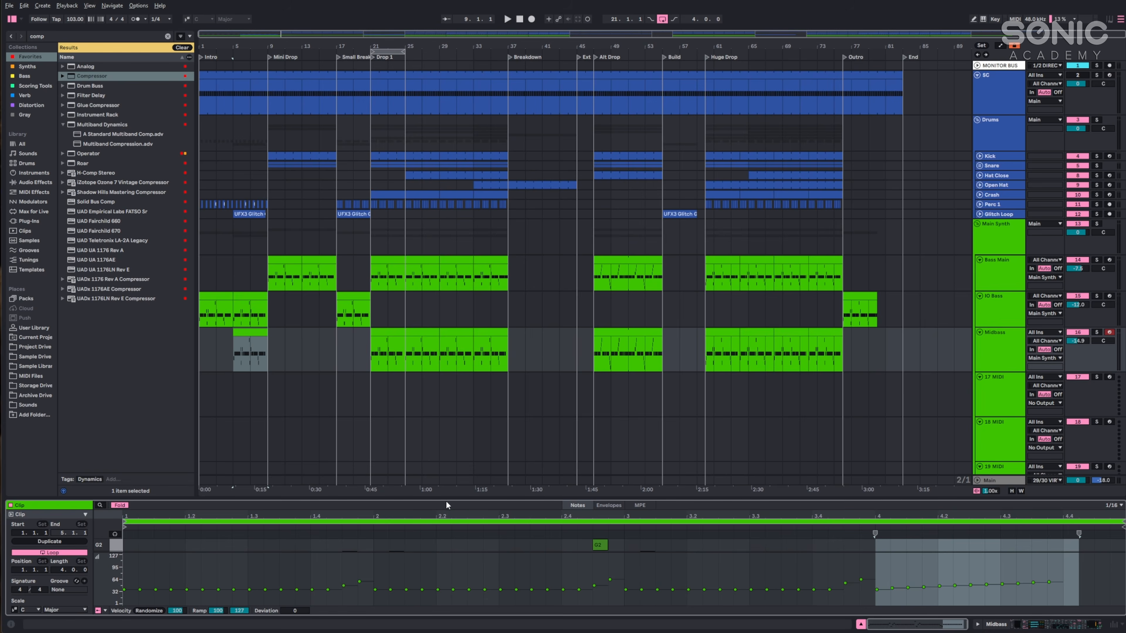
left_click_drag(446, 501, 446, 412)
left_click(464, 467)
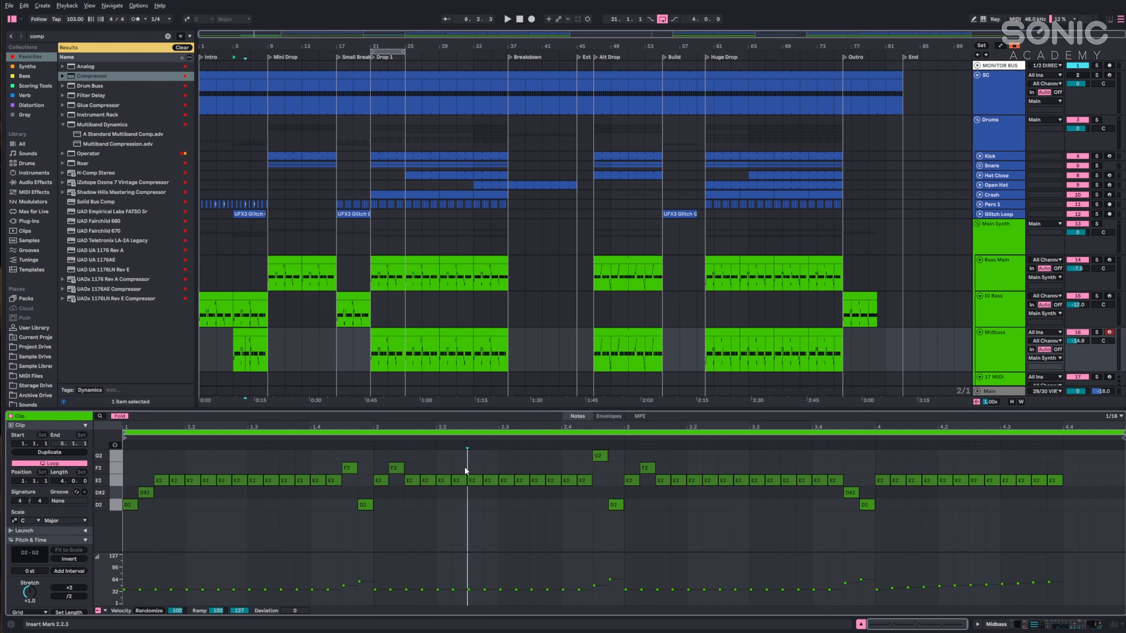
Try all notes of the Midbass Intro clip an octave lower, and undo the transposition.
key("ctrl+a")
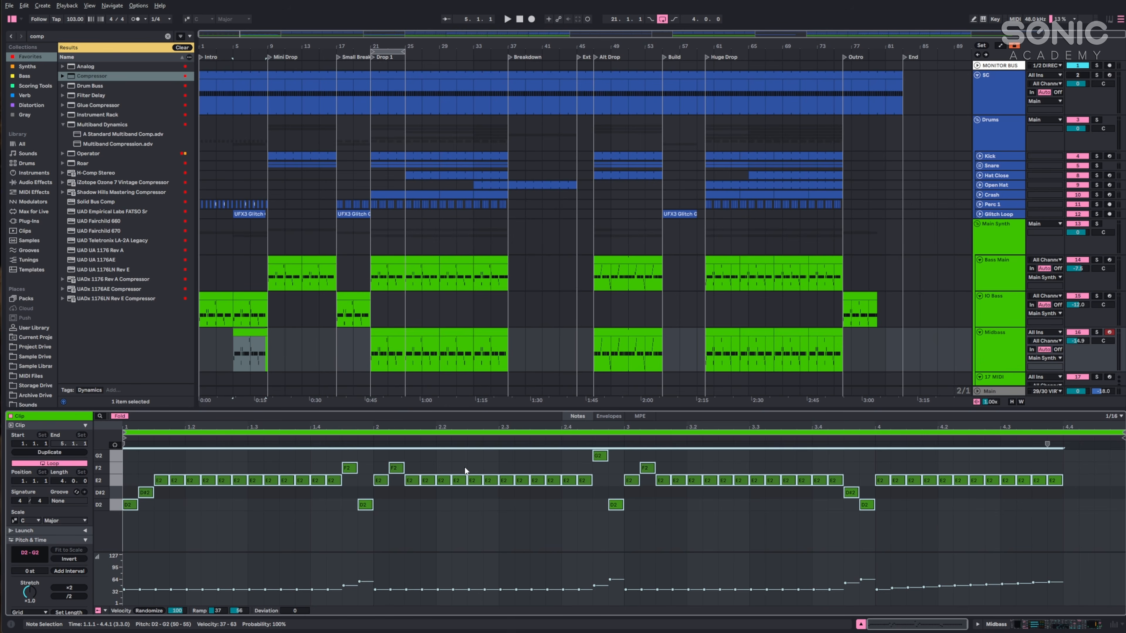
key("shift+Down")
left_click(234, 314)
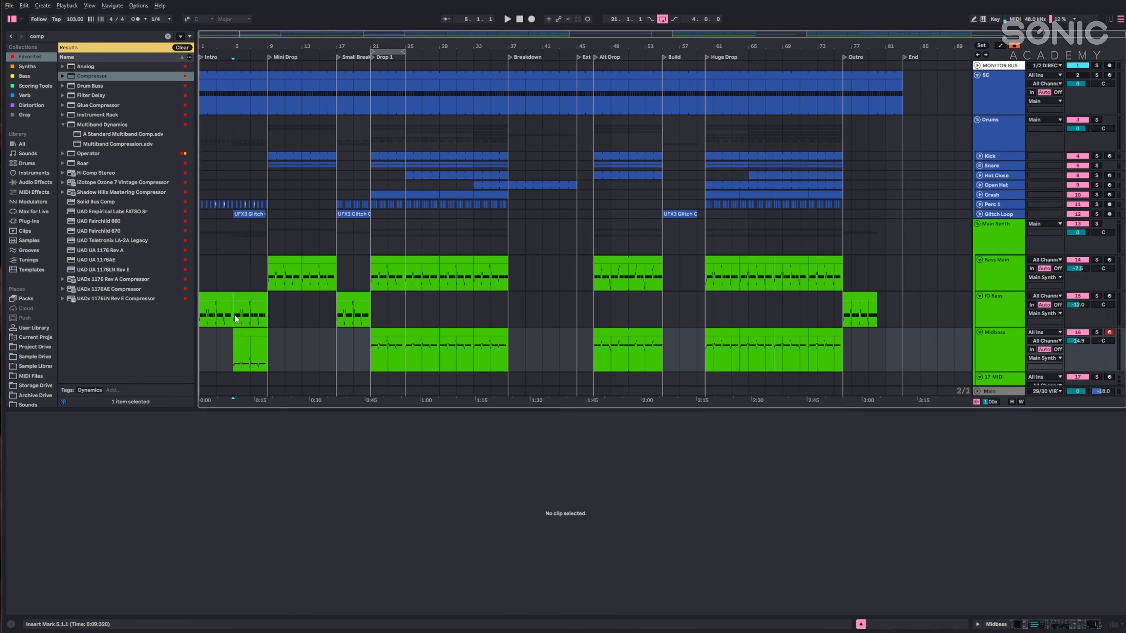
key("ctrl+z")
key("space")
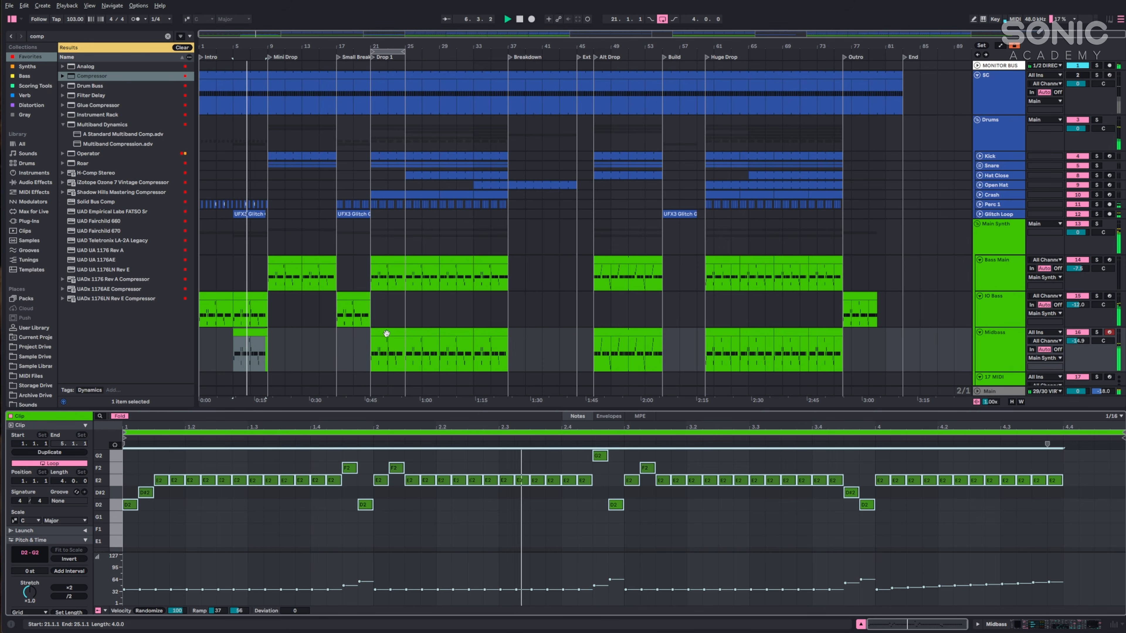
Copy the Small Break clip from IO Bass to the Midbass track and raise all its notes by one octave.
left_click(344, 295)
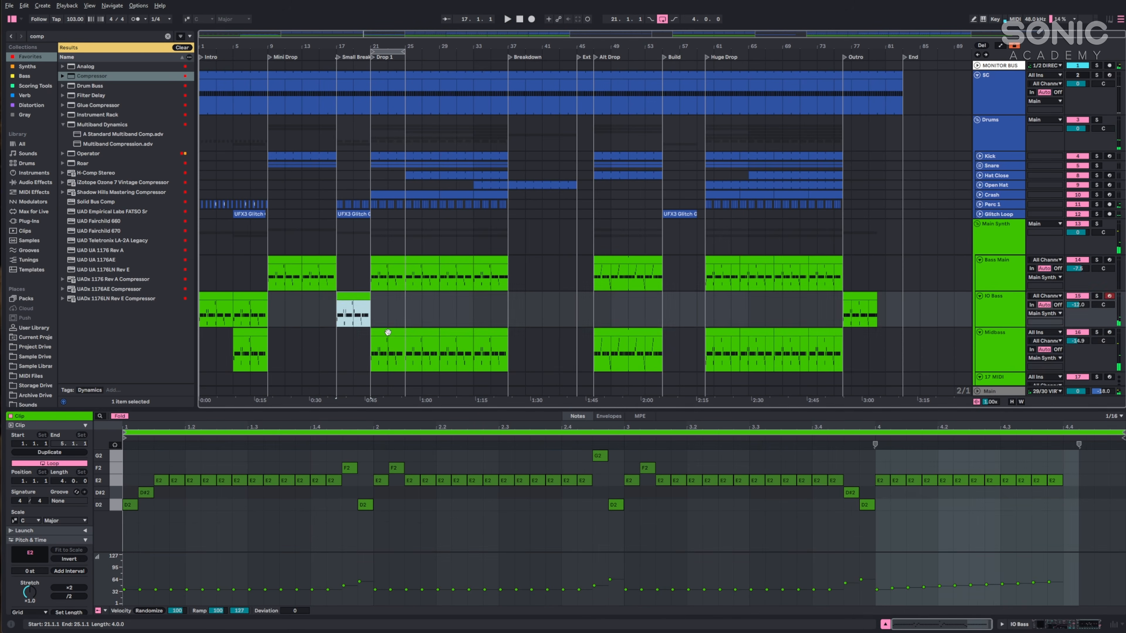
left_click_drag(352, 337, 354, 335)
key("ctrl+a")
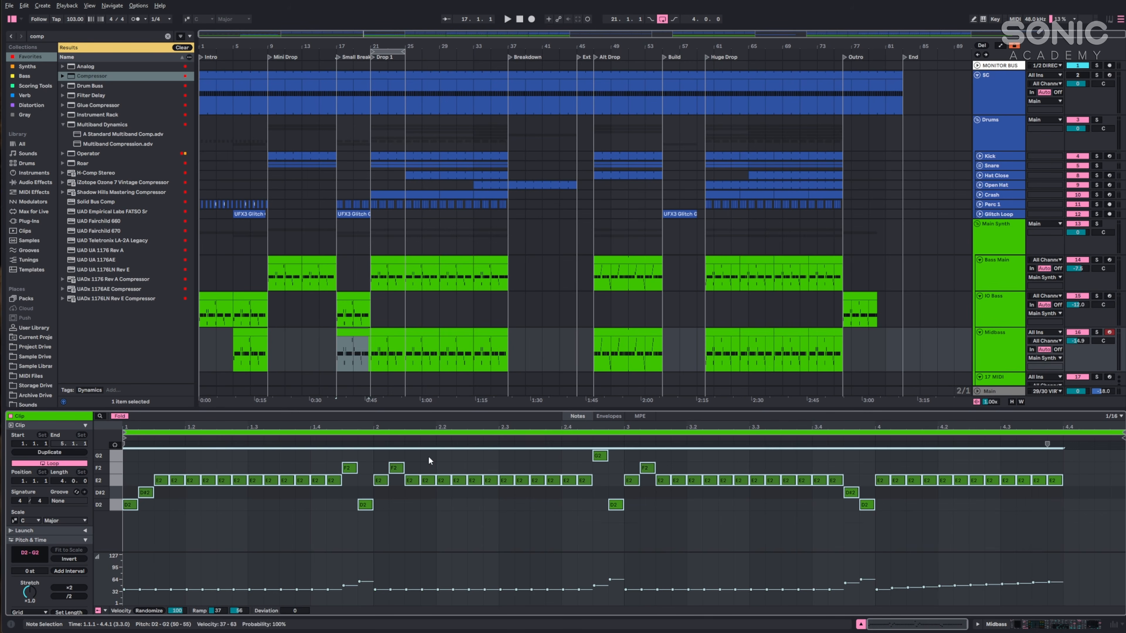
key("shift+Up")
key("space")
Lower the Small Break Midbass notes from bar 20 onward by one octave and play the transition into Drop 1.
left_click_drag(360, 46, 361, 278)
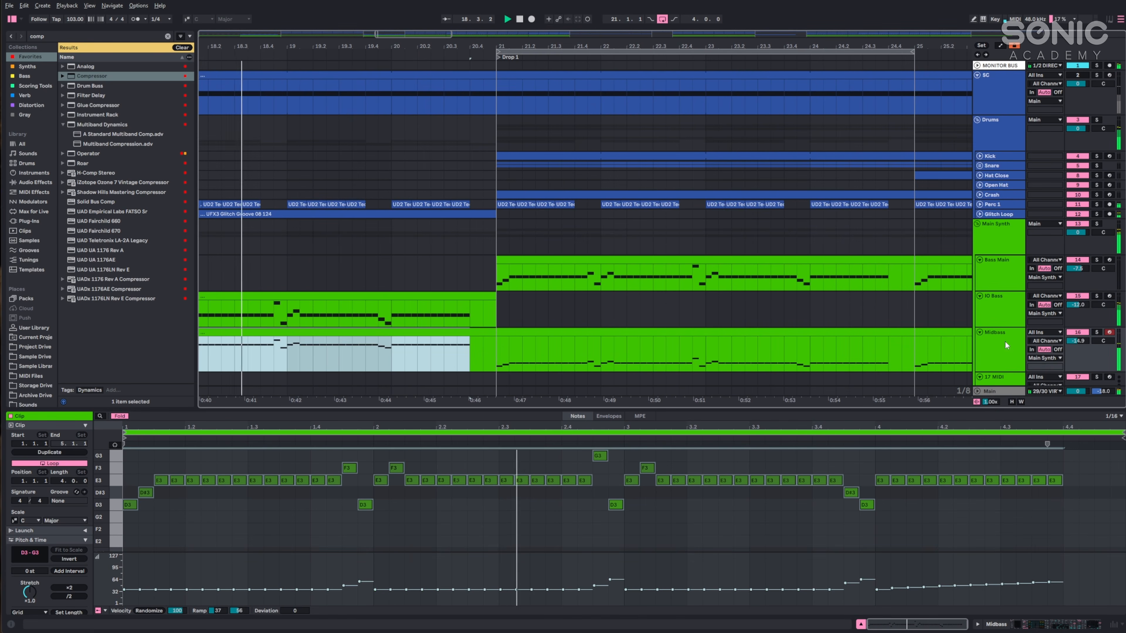
left_click(1097, 333)
left_click_drag(871, 504, 168, 423)
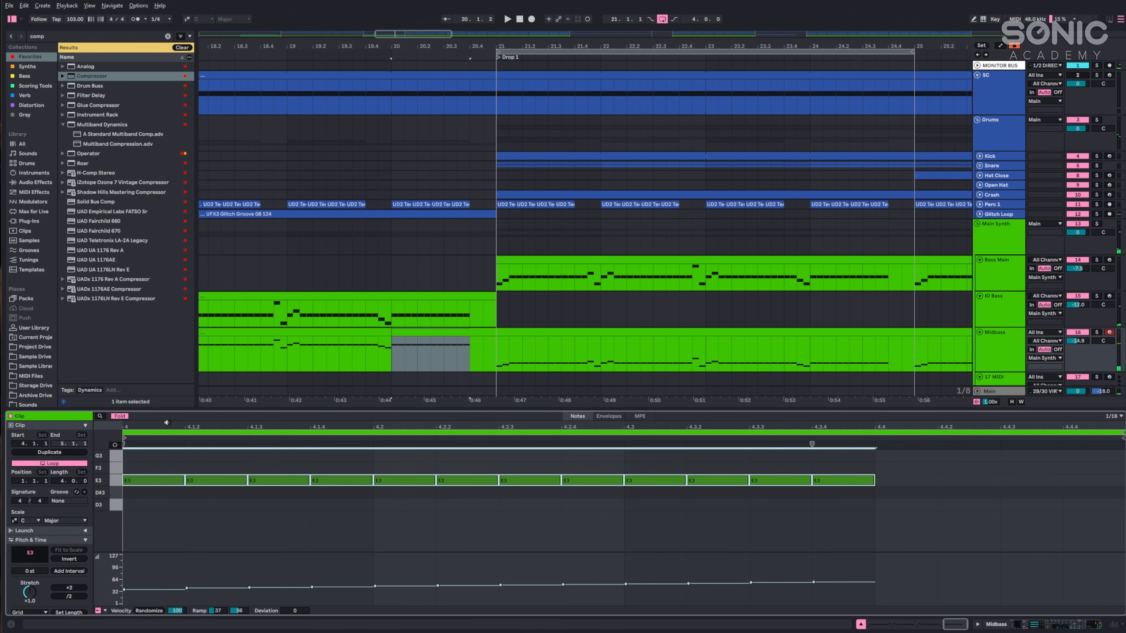
key("shift+Down")
left_click(381, 316)
key("space")
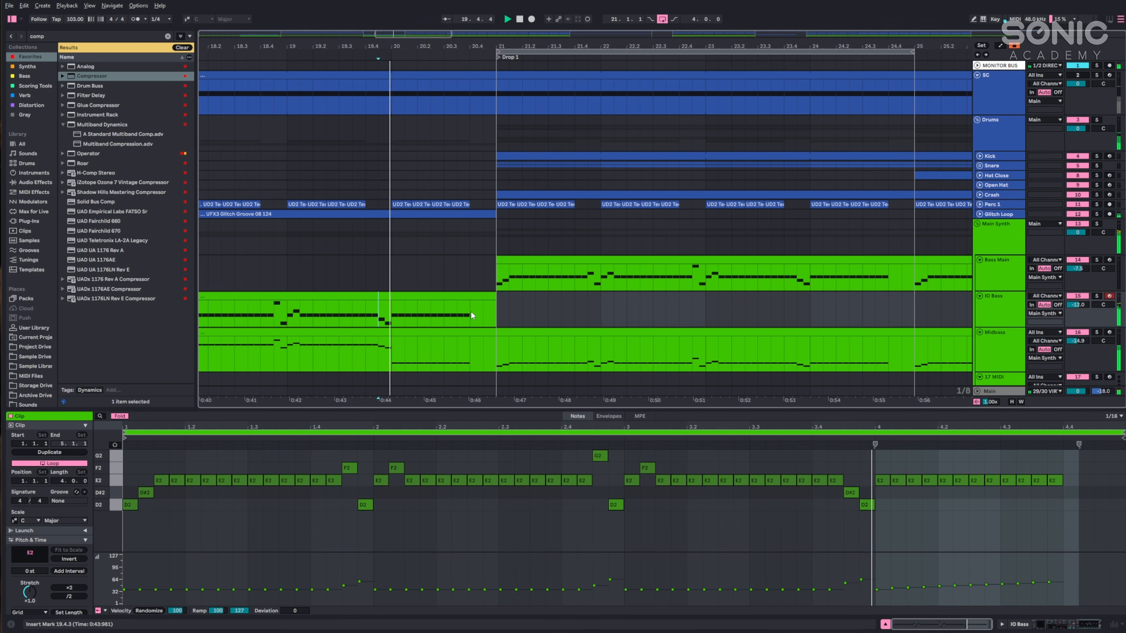
Raise all Midbass notes in the second half of Drop 1, bars 29 to 37, by one octave.
left_click_drag(496, 46, 479, 45)
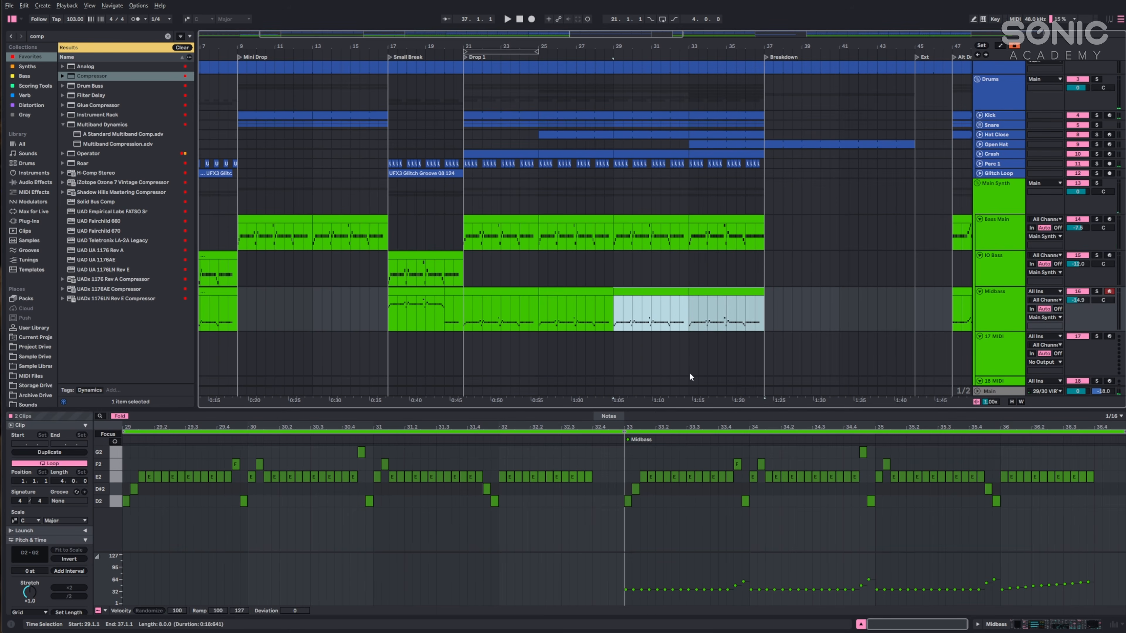
left_click(688, 463)
key("ctrl+a")
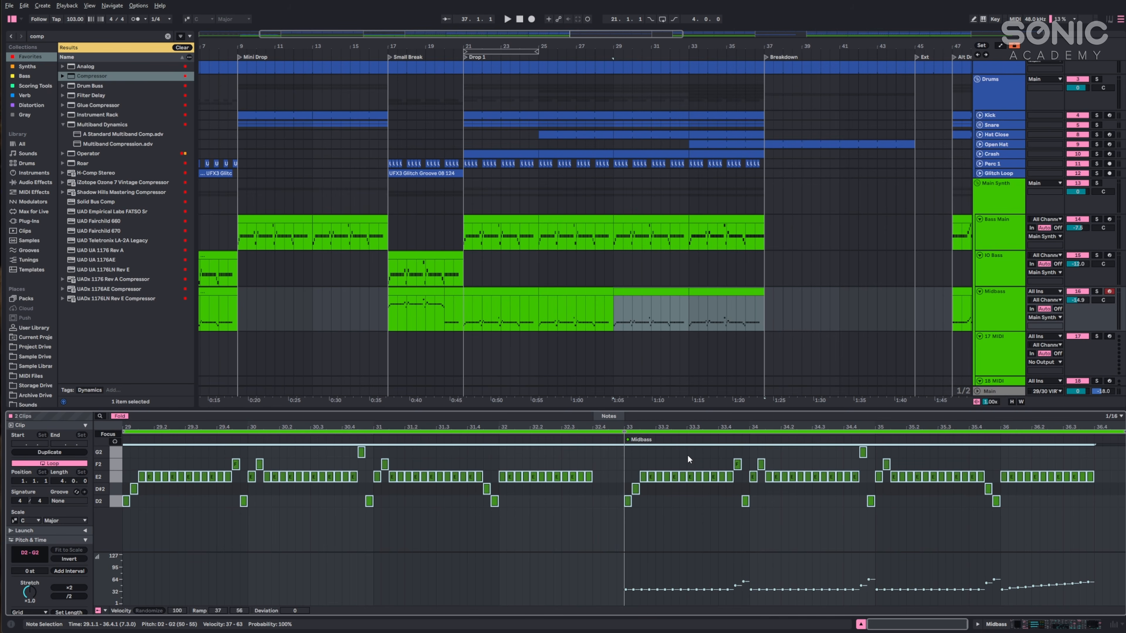
key("shift+Up")
key("Escape")
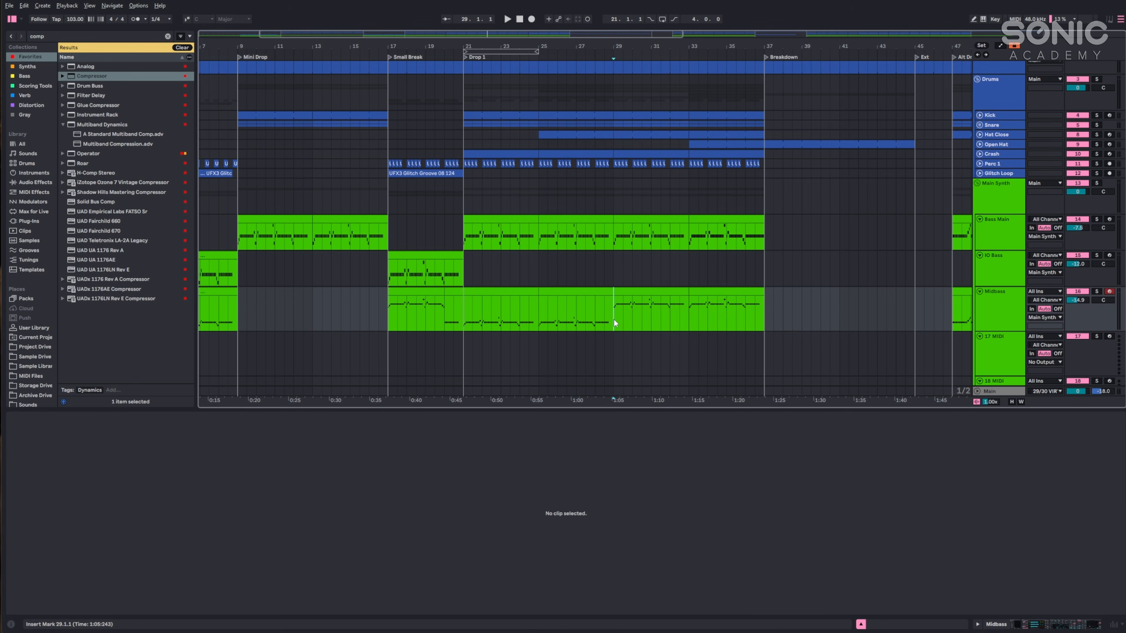
Play the second half of Drop 1 and set the Midbass track volume to -13.9 dB.
left_click(606, 275)
key("space")
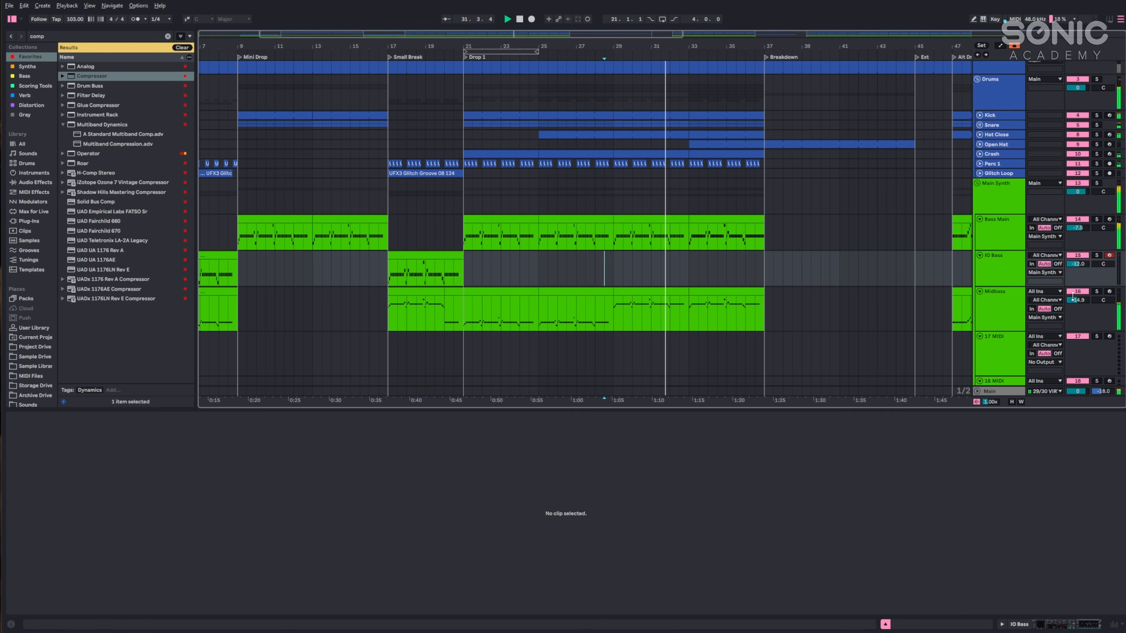
left_click_drag(1082, 301, 1082, 299)
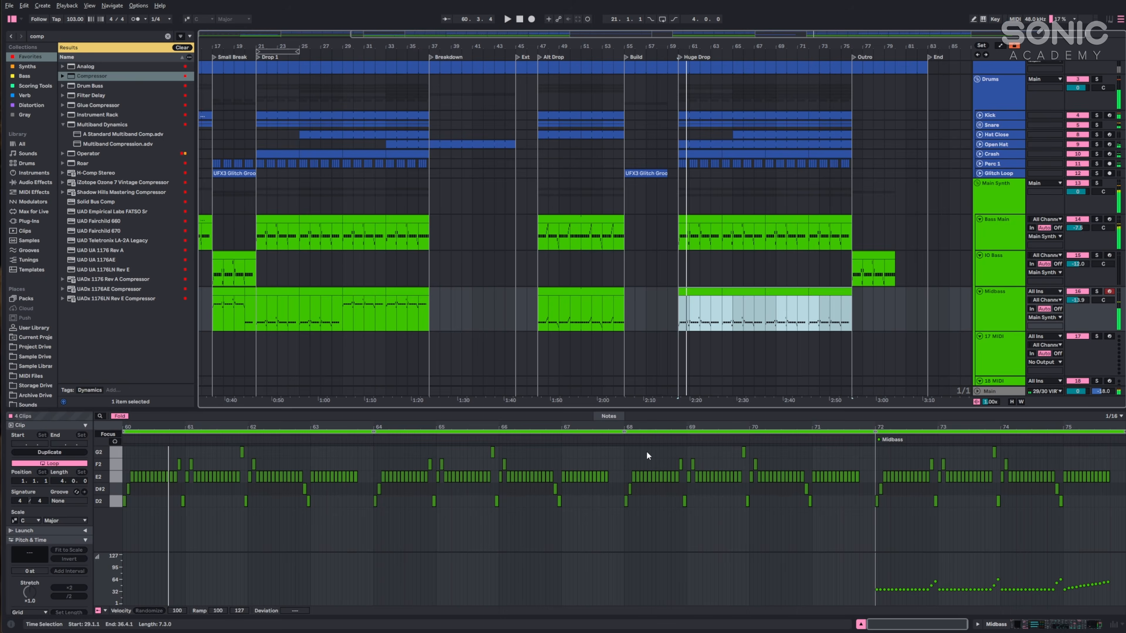
Raise all Midbass notes in Huge Drop by one octave and play the section.
left_click(643, 447)
key("ctrl+a")
key("shift+Up")
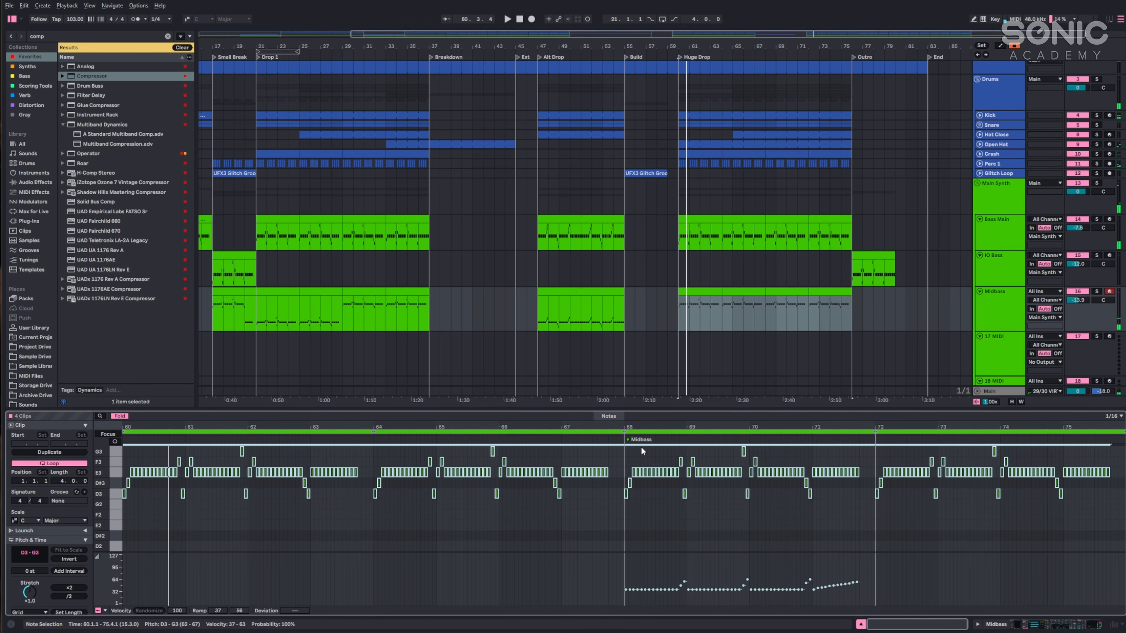
key("space")
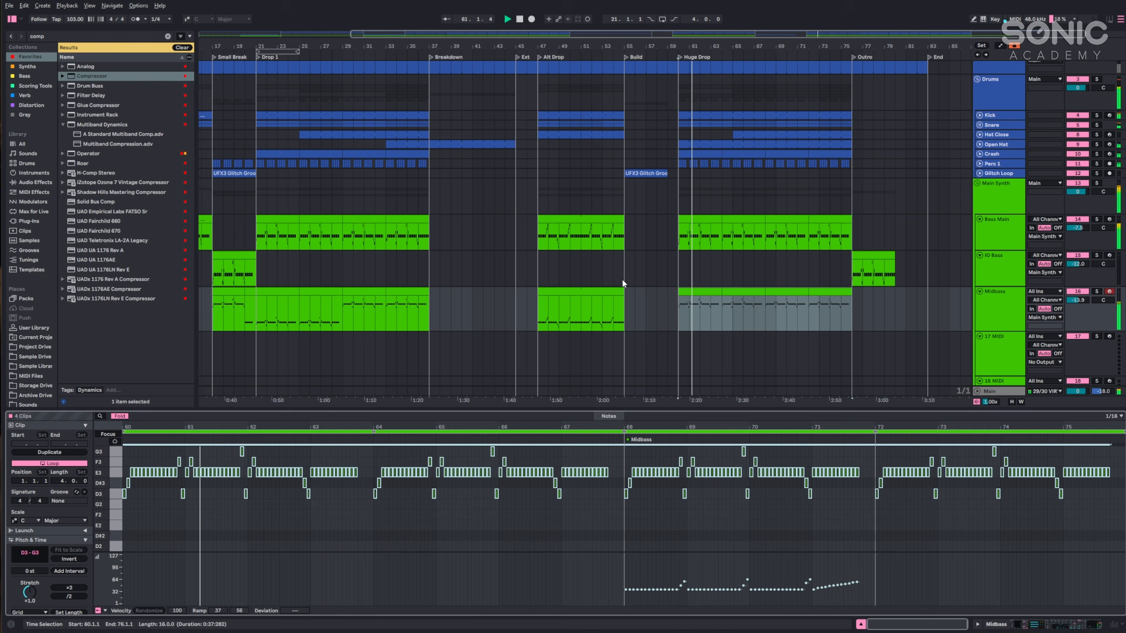
Create a two-bar Midbass clip at the start of the Breakdown and fill it with repeated sixteenth E2 notes.
left_click(421, 272)
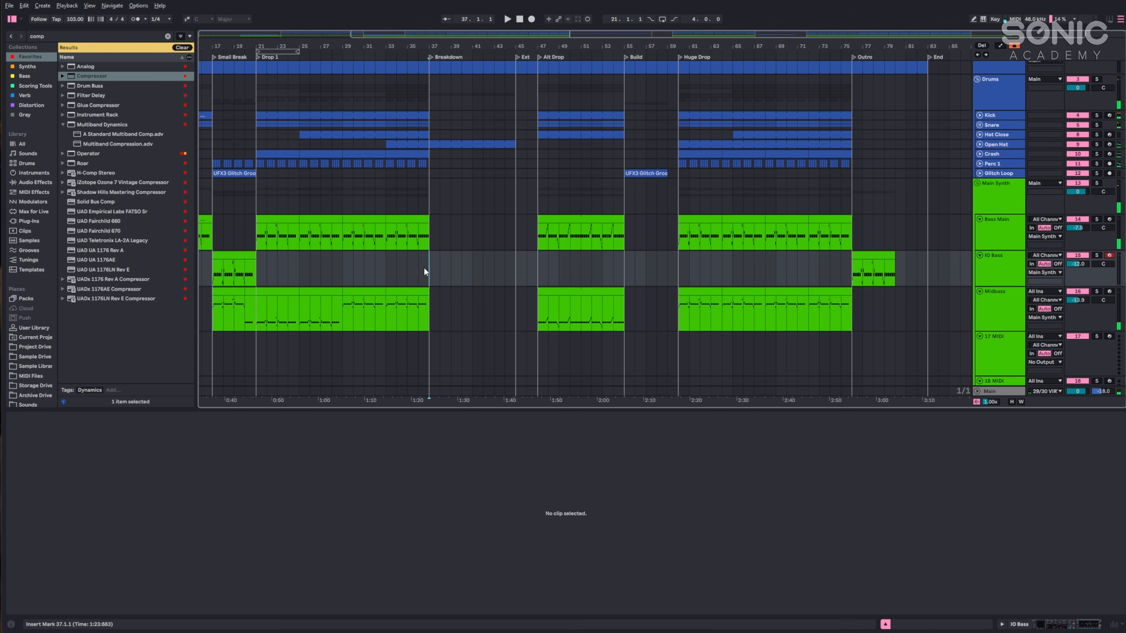
key("space")
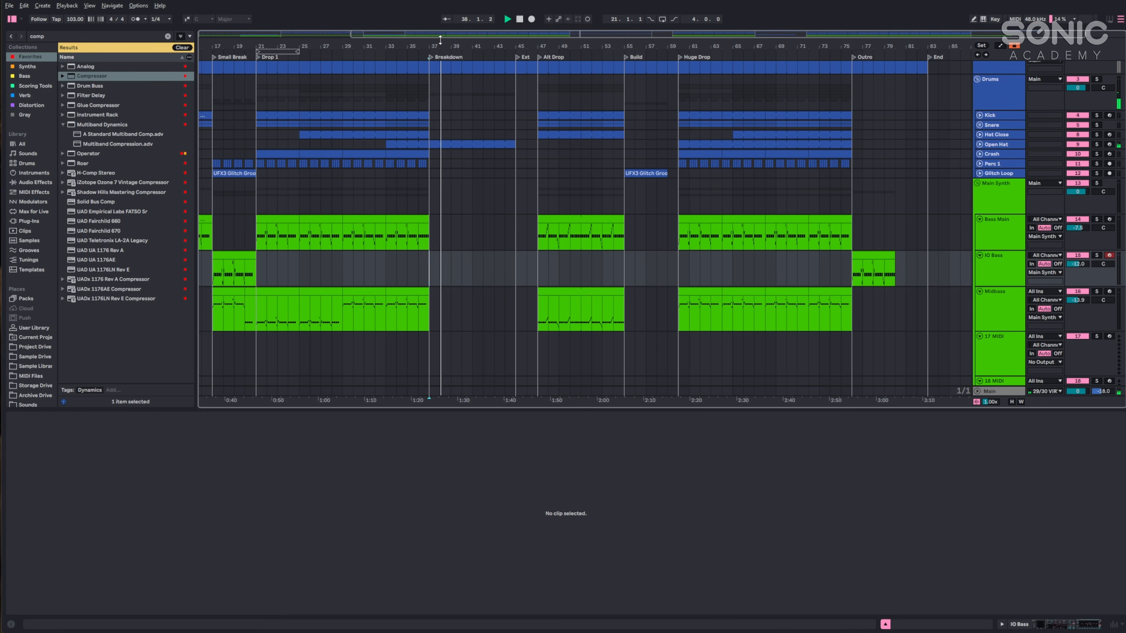
left_click_drag(440, 44, 464, 308)
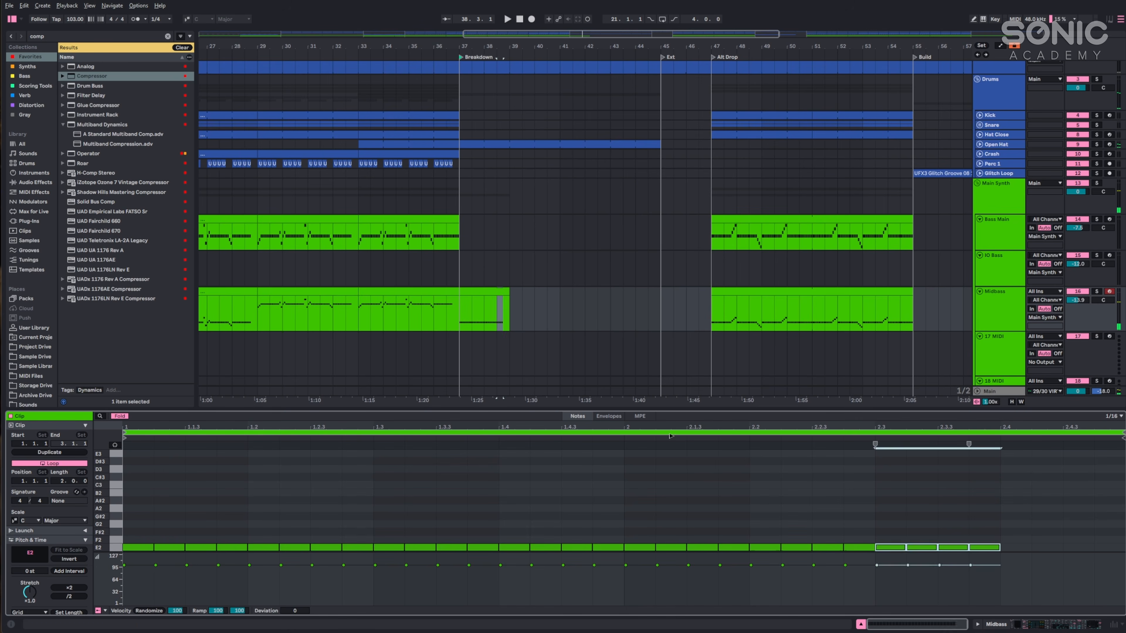
key("ctrl+d")
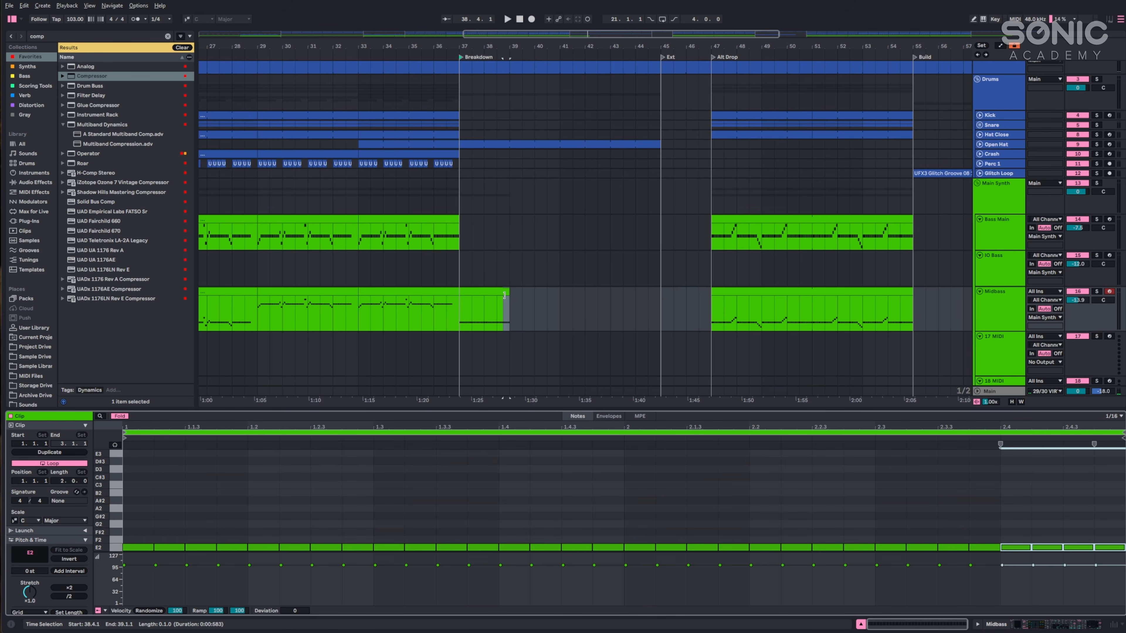
Duplicate the two-bar Breakdown clip three times on the Midbass track so it runs to bar 45.
left_click(480, 292)
key("ctrl+d")
key("ctrl+d")
key("ctrl+d")
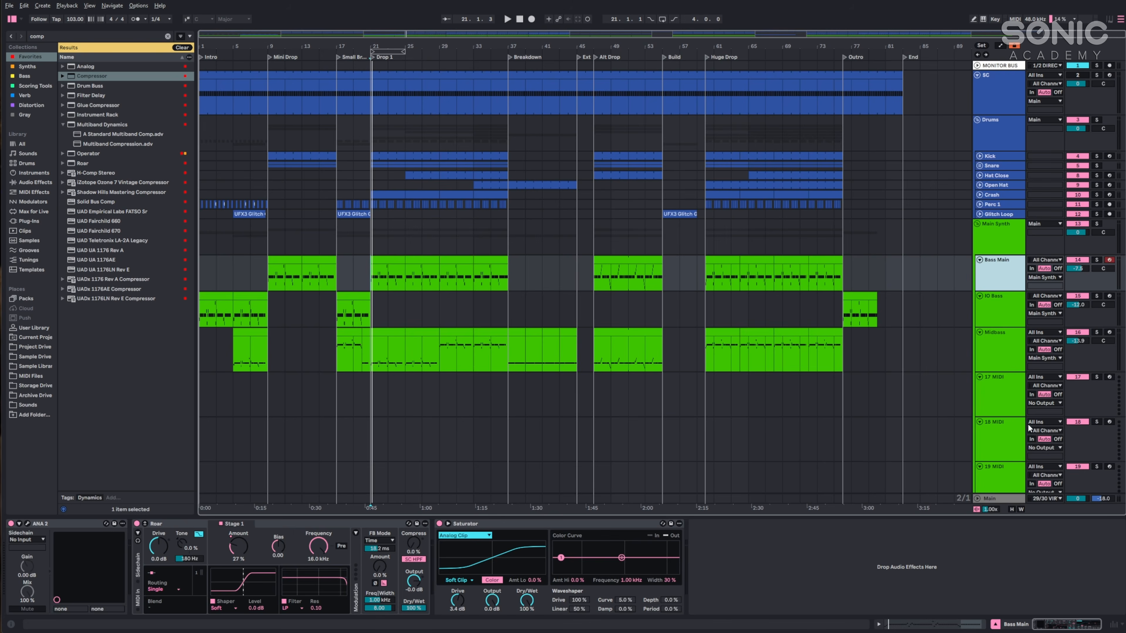
Name the empty track below Midbass Hibass, copy Bass Main's ANA 2 and first four-bar Drop 1 clip onto it, and play it soloed.
left_click(999, 401)
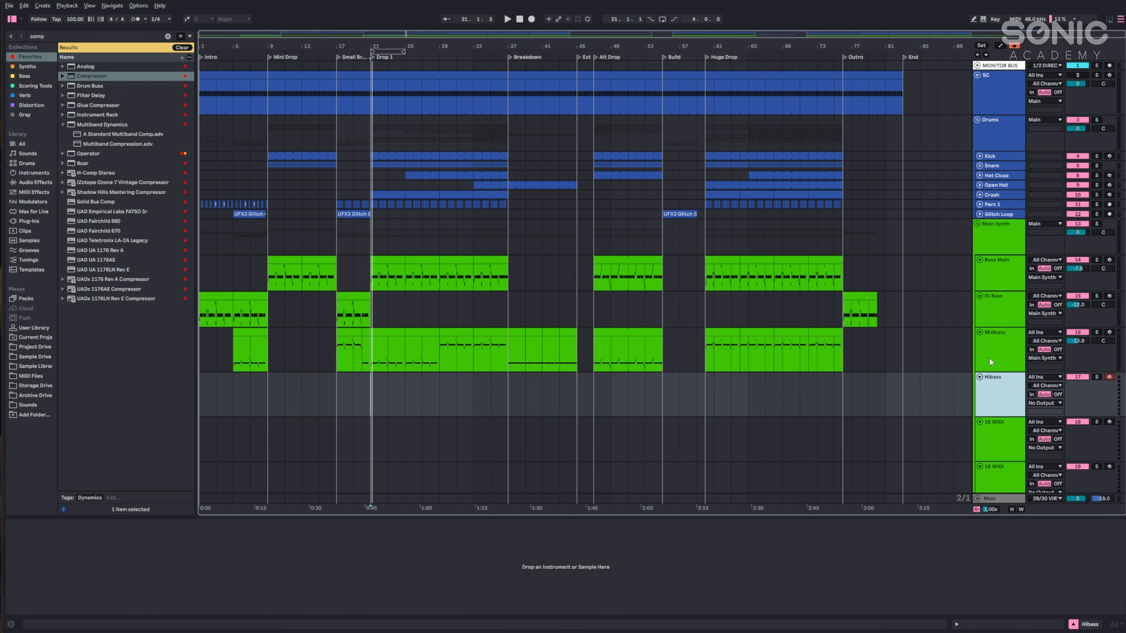
left_click(998, 277)
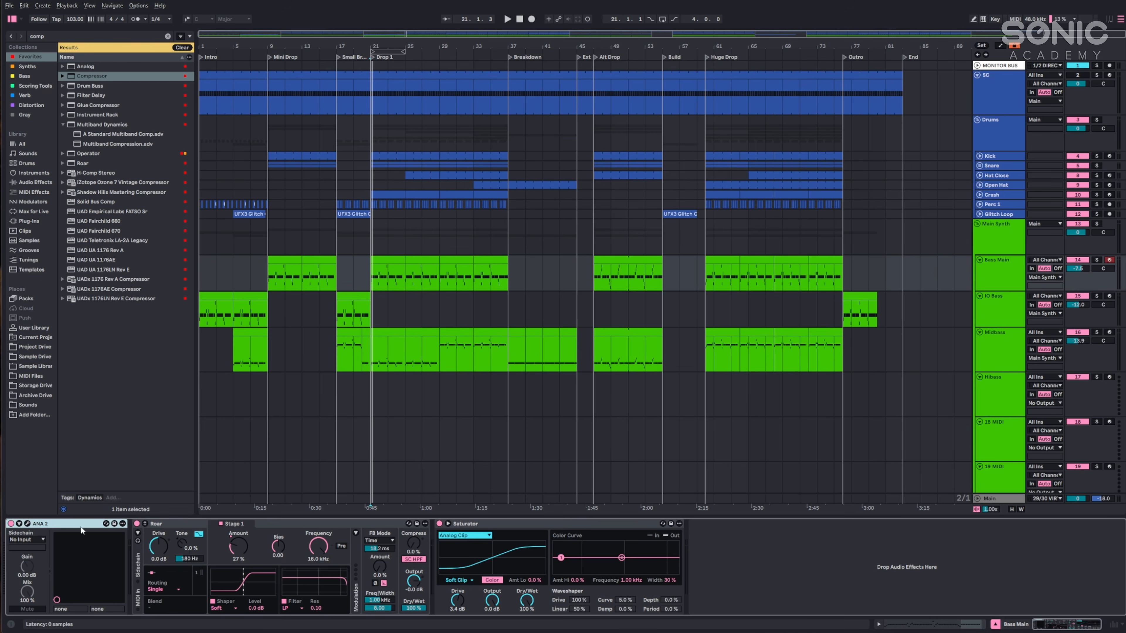
left_click(393, 389)
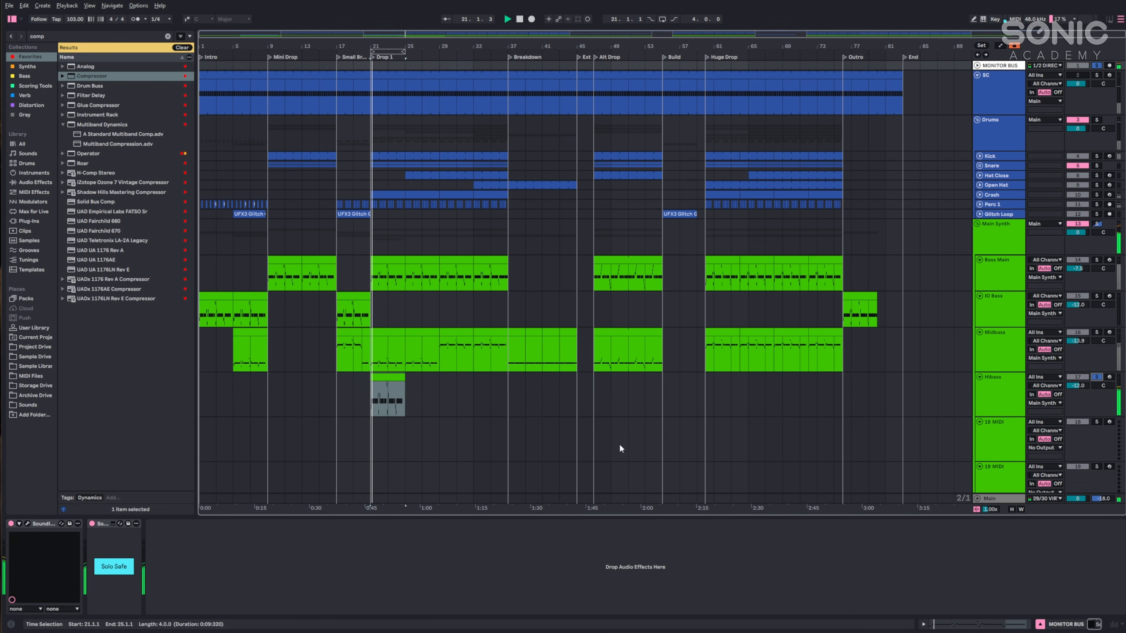
key("space")
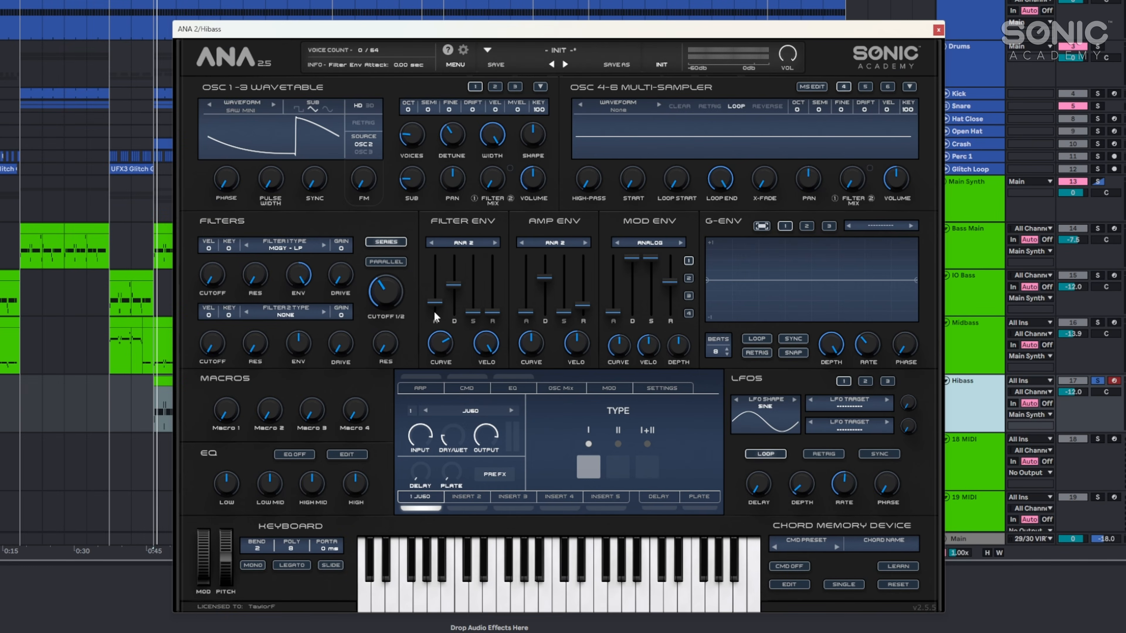
Minimise the filter envelope attack and lower its curve, replace the JU60 insert with Bitcrusher, and adjust Bitcrusher's drive and rate.
left_click_drag(434, 313, 447, 390)
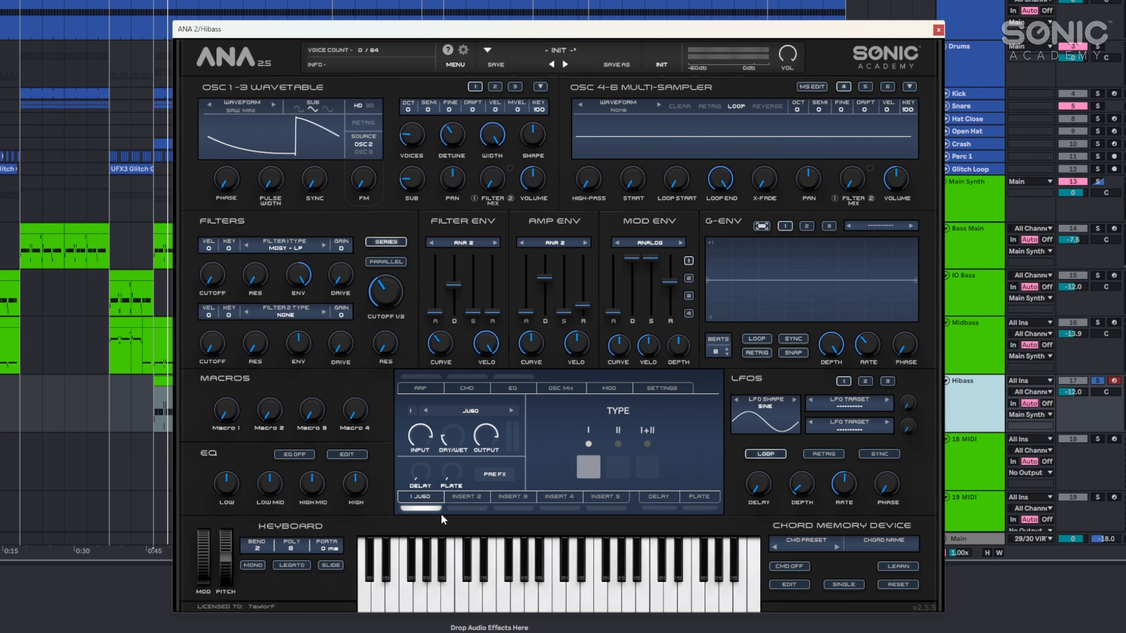
left_click(471, 410)
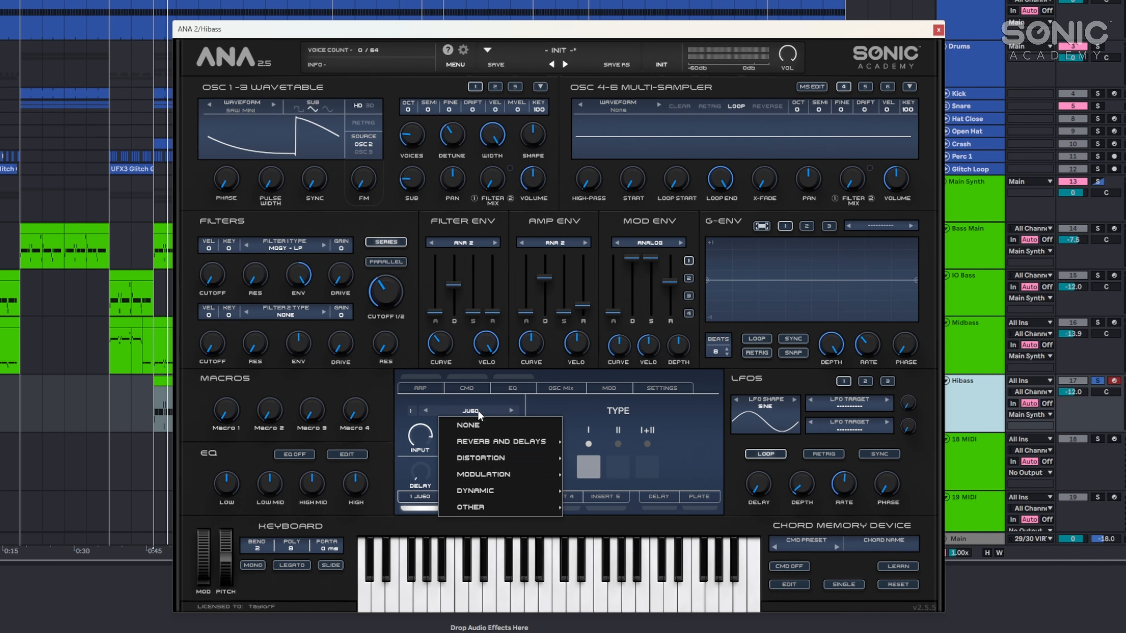
mouse_move(497, 457)
left_click(612, 393)
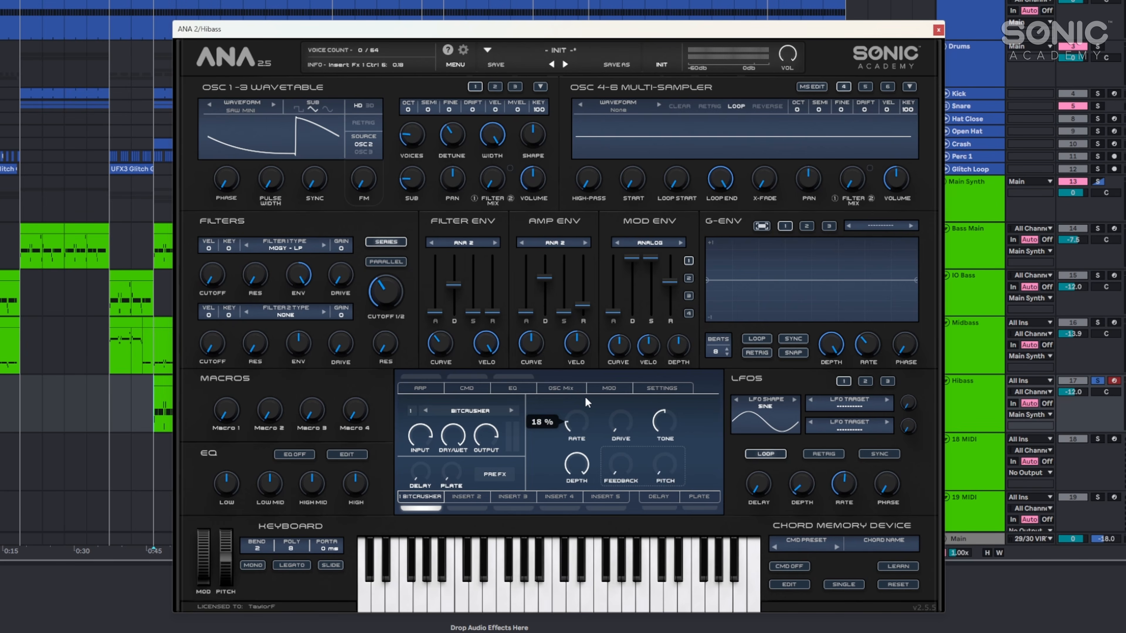
left_click_drag(625, 421, 626, 391)
left_click_drag(583, 418, 584, 425)
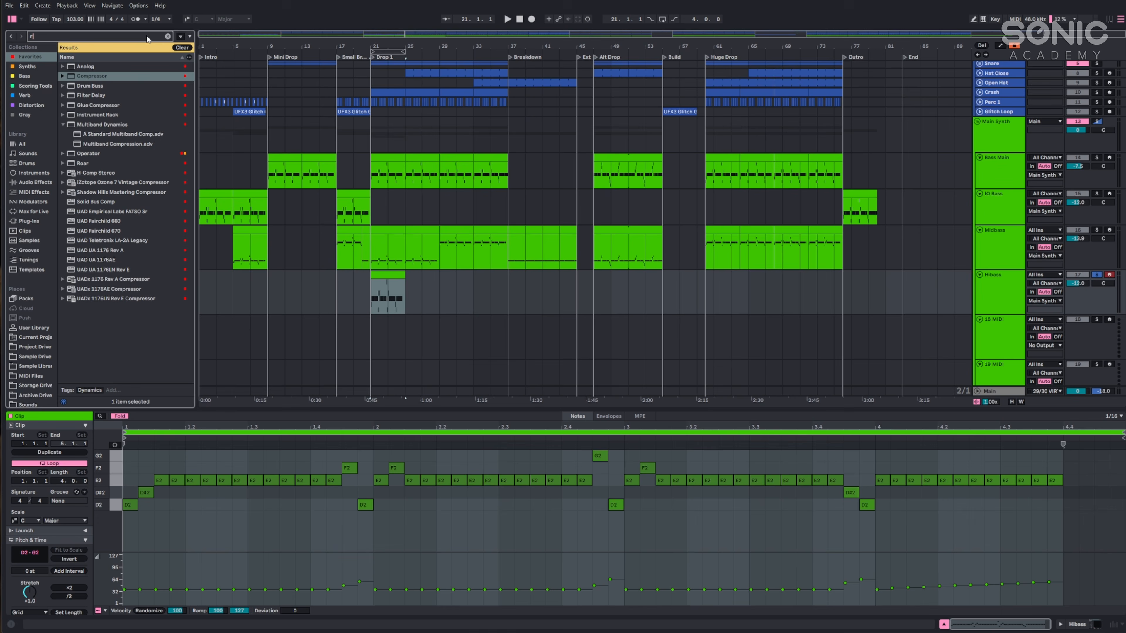
Find Roar in the browser, add it after ANA 2 on Hibass, and set its routing to Single.
type("oar")
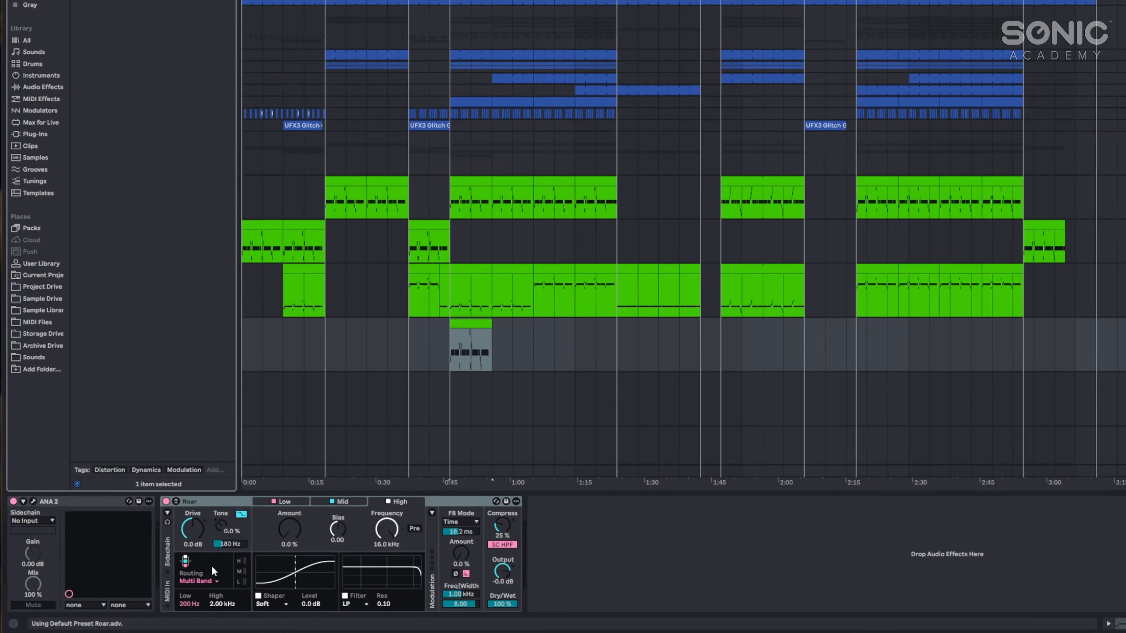
left_click(171, 589)
left_click(255, 492)
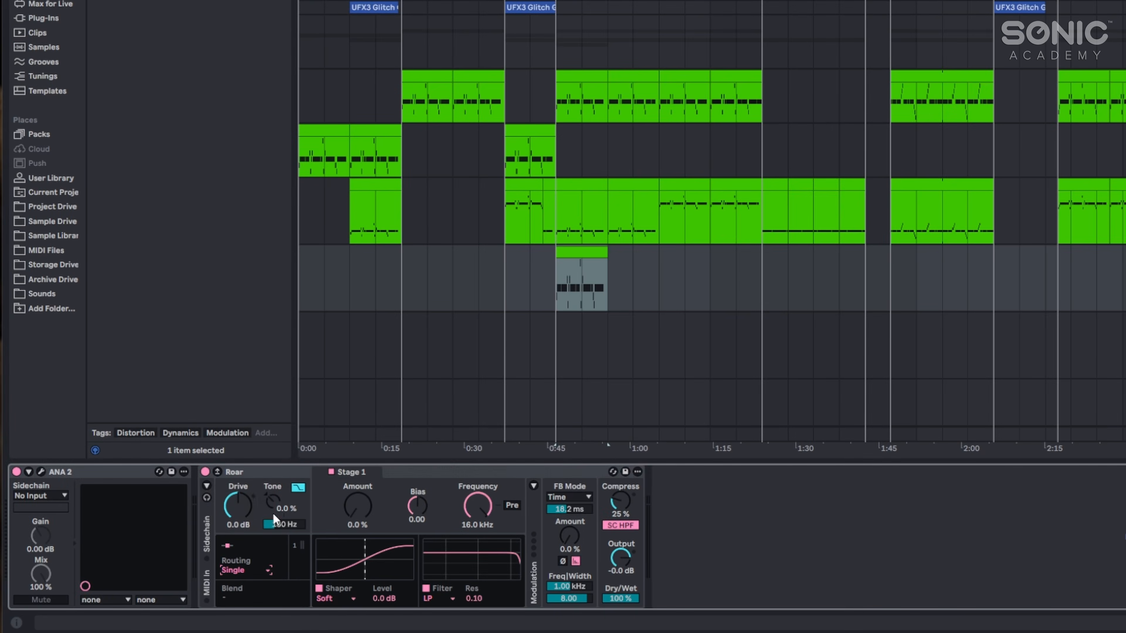
Switch Roar's shaper to Bit Crusher and raise the shaper amount to 62% during playback.
left_click(353, 598)
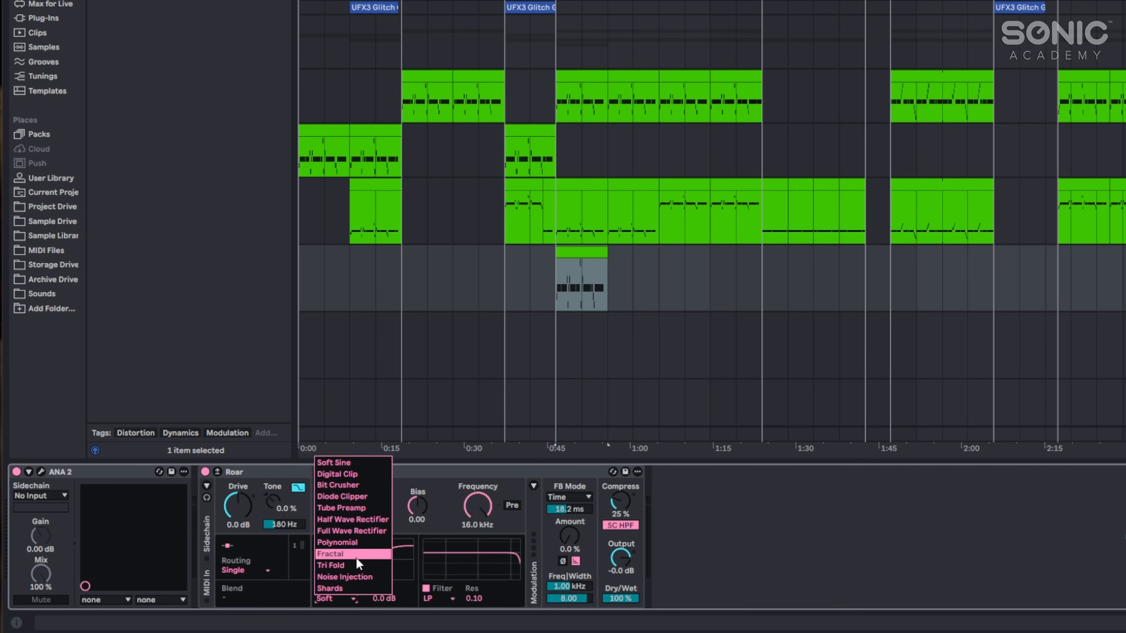
left_click(381, 484)
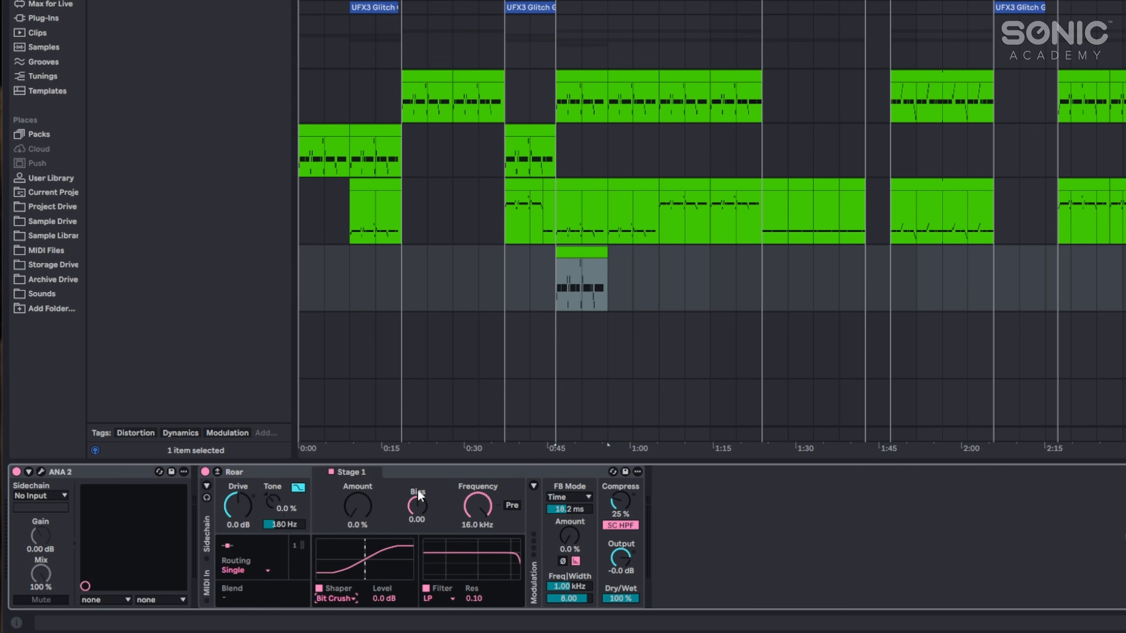
key("space")
left_click_drag(358, 506, 358, 445)
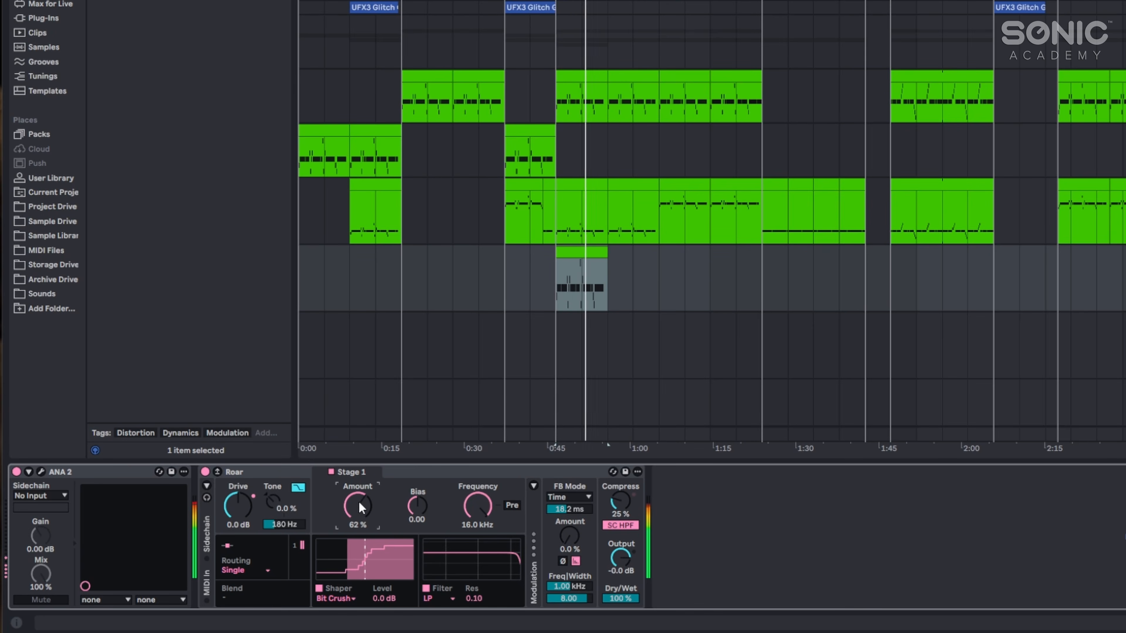
Change Roar's filter to HP at 109 Hz and reduce the shaper amount to 56%.
left_click(452, 599)
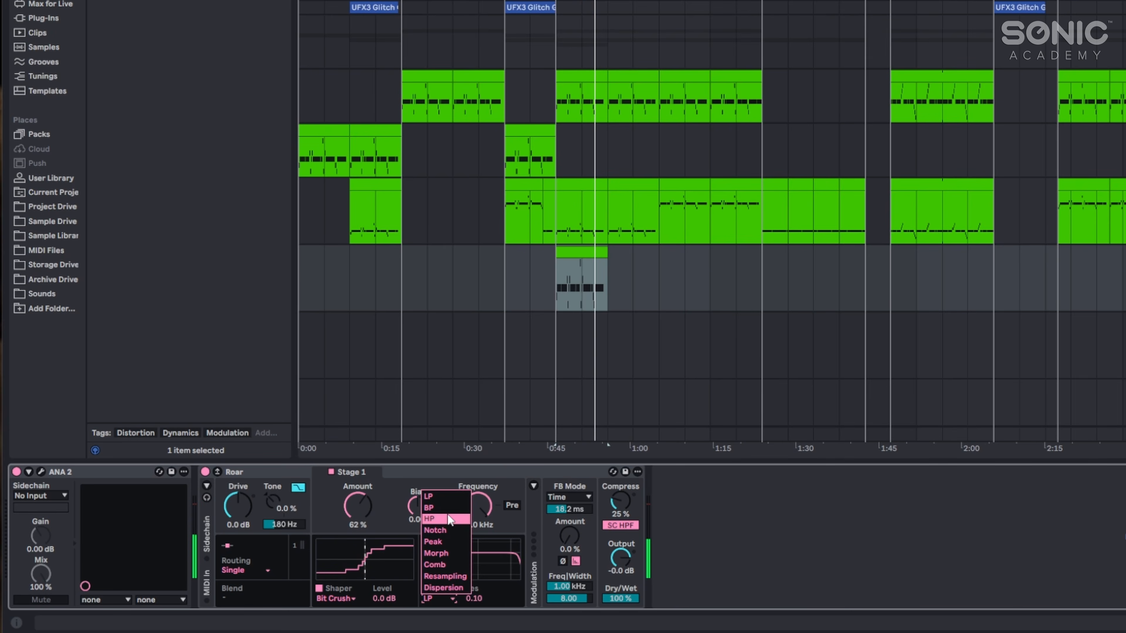
left_click(446, 516)
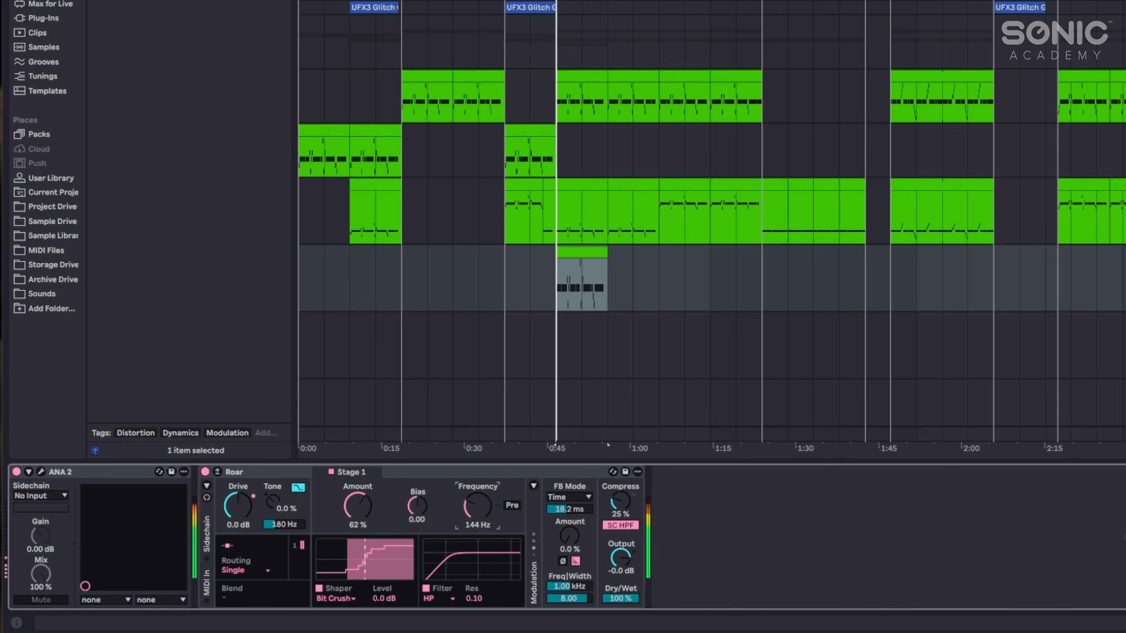
left_click_drag(470, 521, 471, 516)
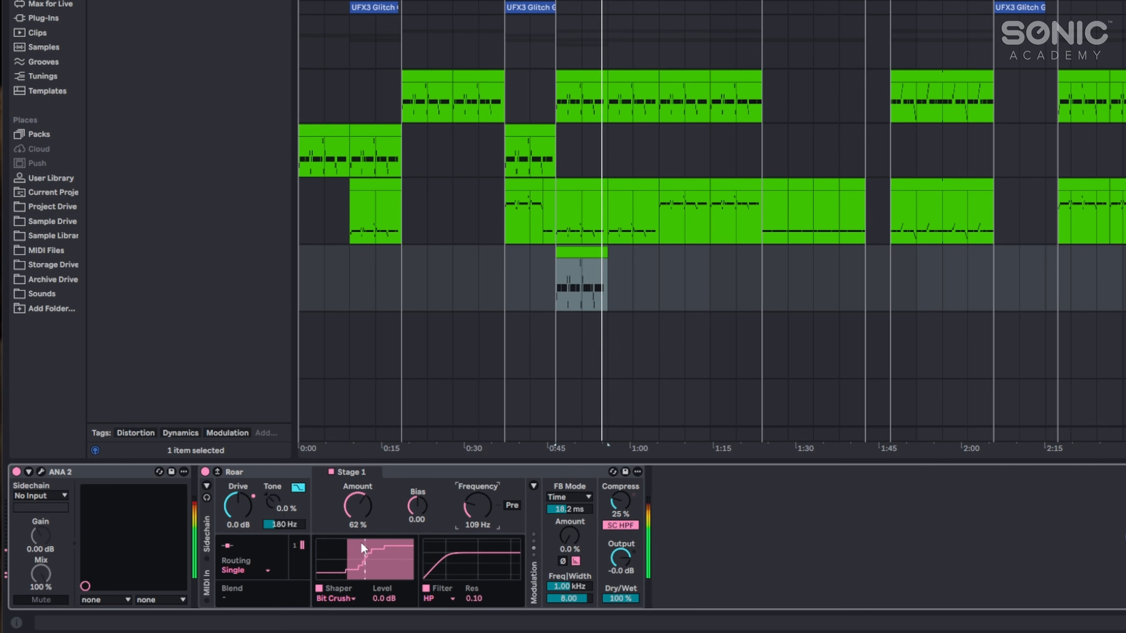
left_click_drag(358, 509, 358, 511)
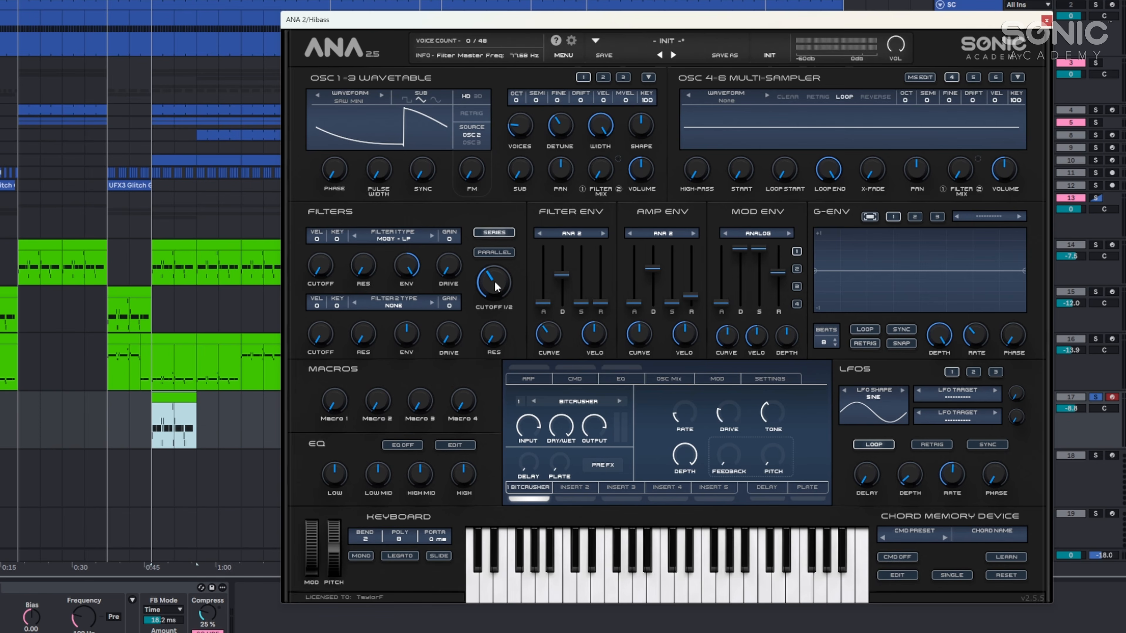
Lower the Hibass ANA 2 master filter cutoff to 20 Hz and slightly shorten the filter envelope decay.
left_click_drag(499, 276, 500, 347)
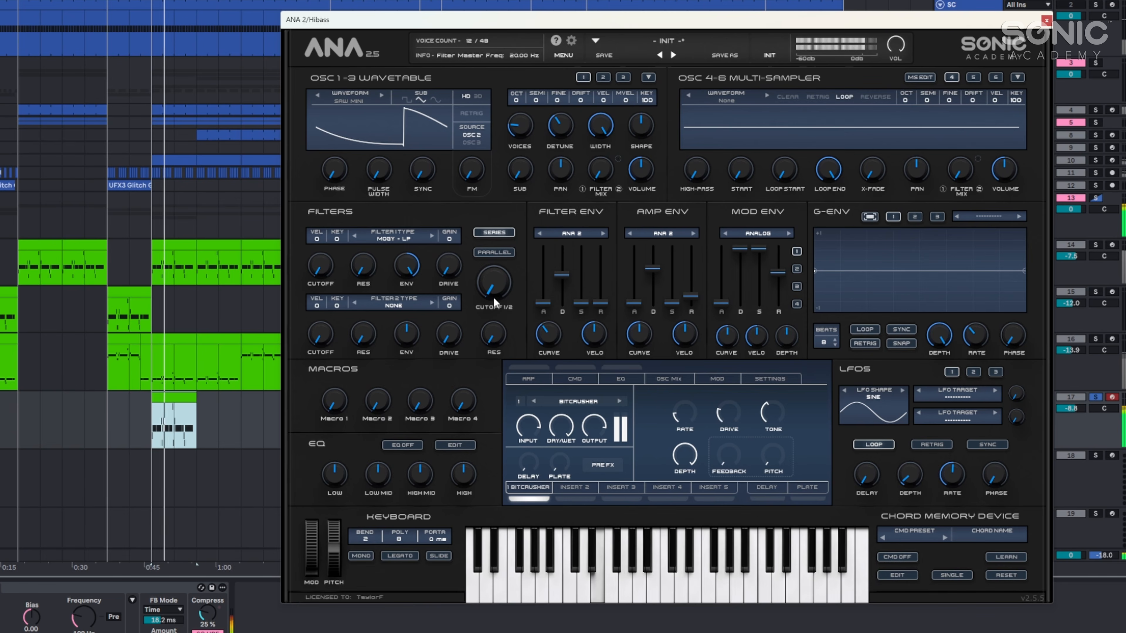
left_click_drag(562, 275, 562, 282)
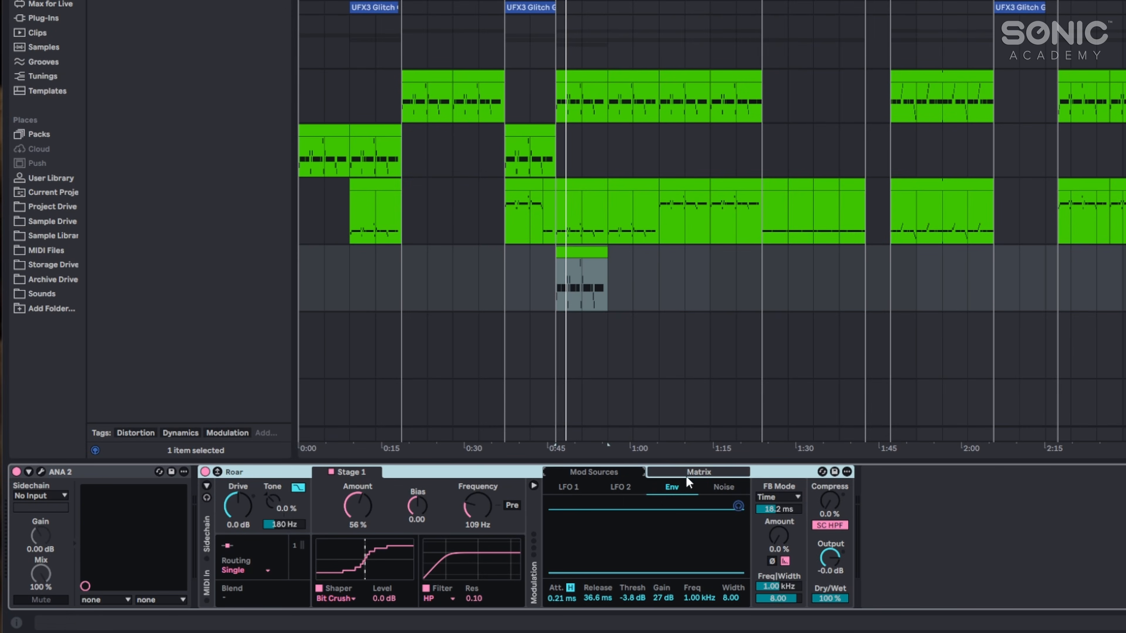
Route Roar's envelope follower to Shaper 1 Amt at 100 in the modulation matrix and return to the modulation sources.
left_click(689, 473)
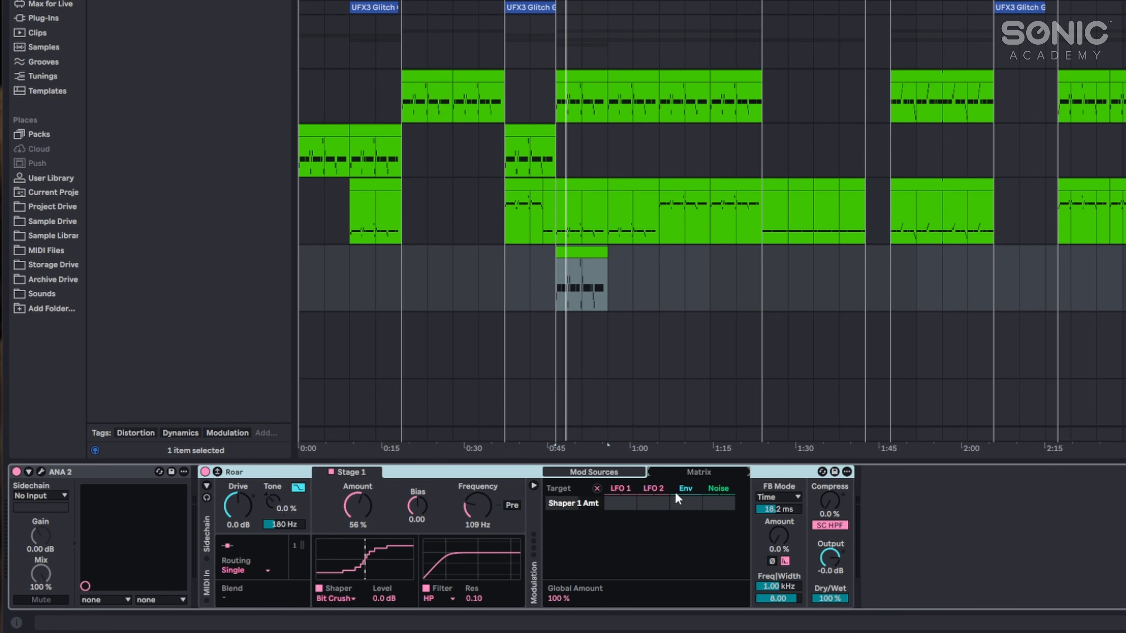
left_click_drag(684, 505, 684, 426)
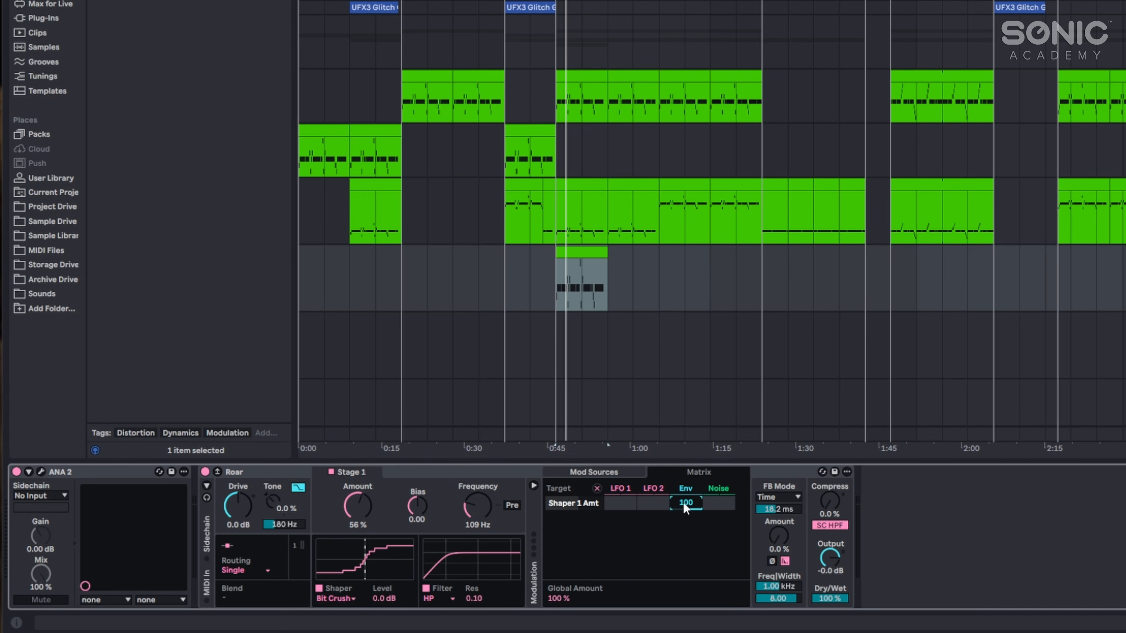
left_click(619, 478)
left_click(692, 473)
left_click(598, 474)
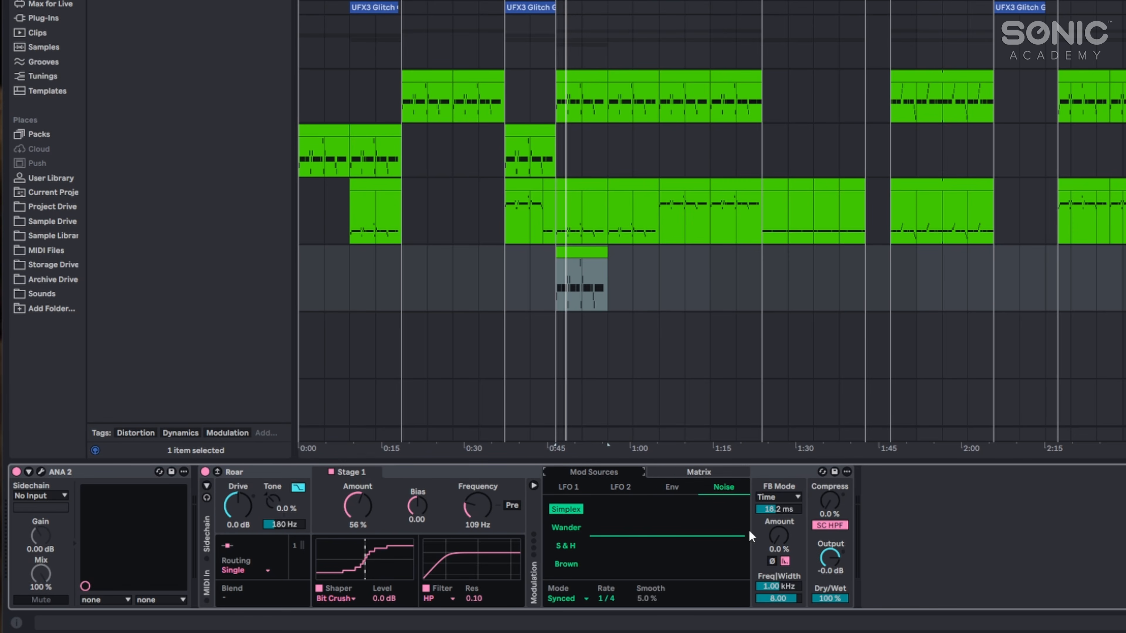
Set Roar's envelope follower to 0.50 ms attack, 23.0 ms release, -3.3 dB threshold, 0.0 dB gain and 5.20 kHz frequency.
left_click(671, 487)
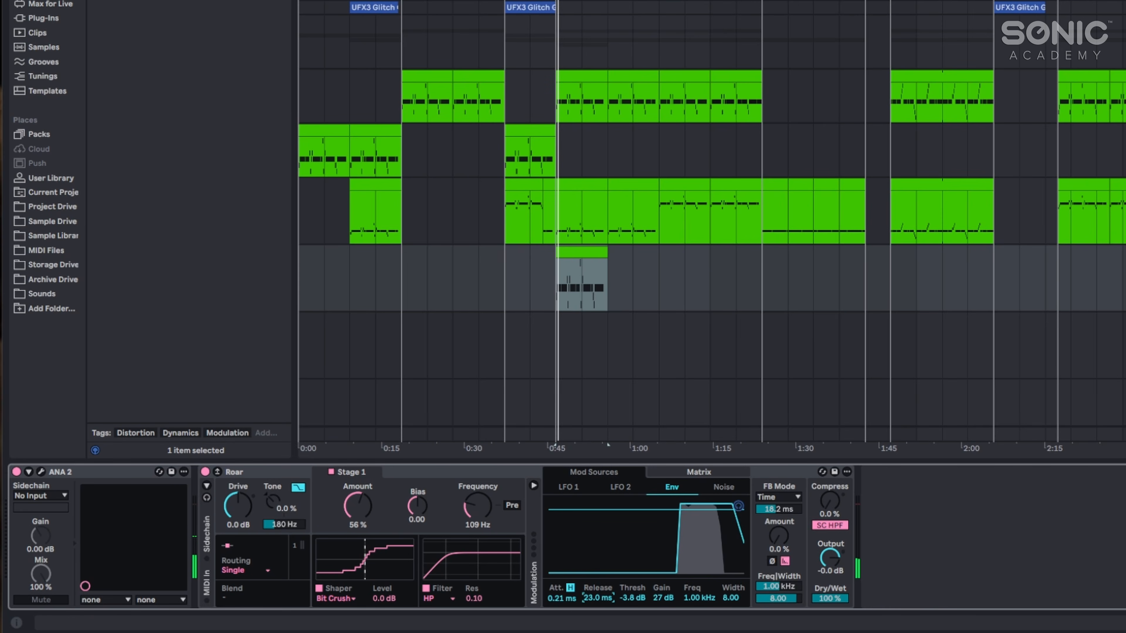
left_click_drag(598, 599, 598, 590)
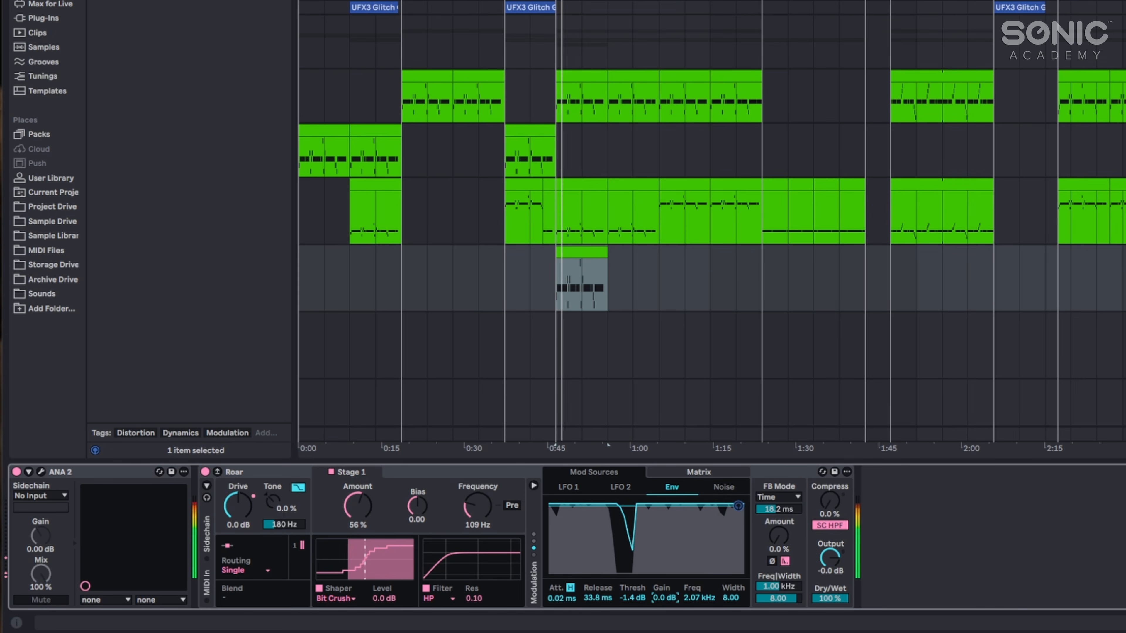
left_click_drag(699, 598, 699, 582)
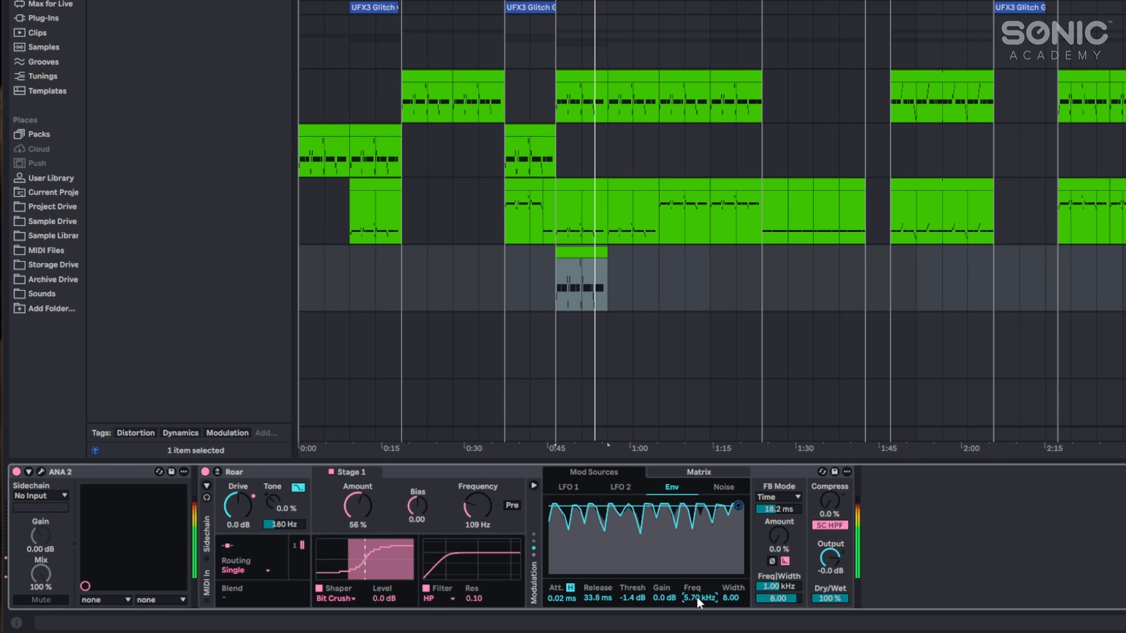
left_click_drag(699, 599, 699, 601)
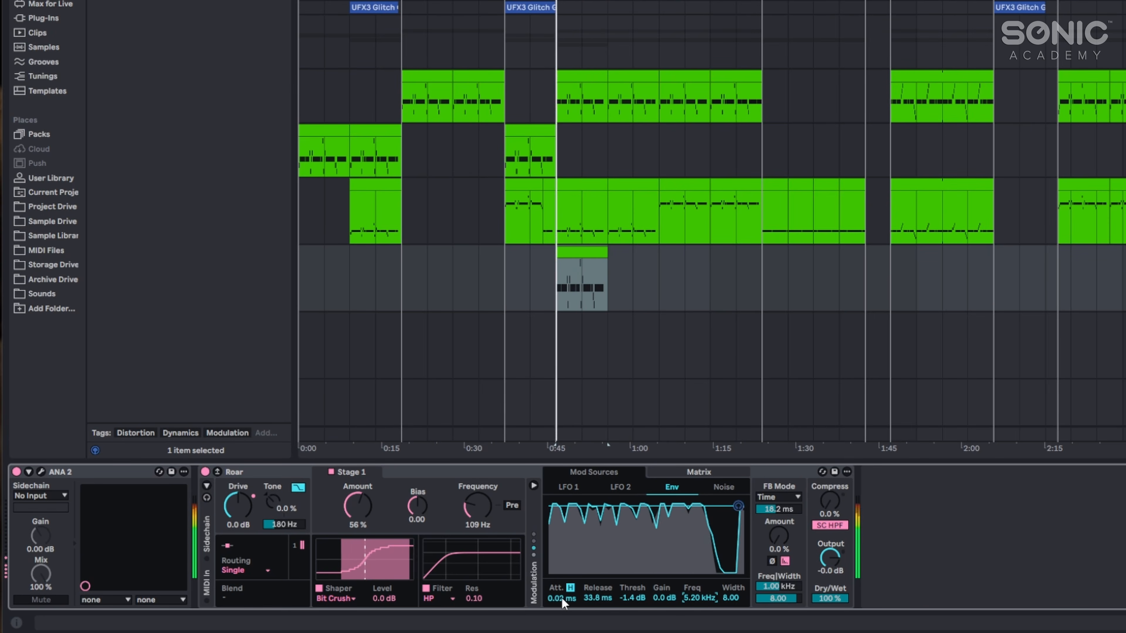
left_click_drag(562, 600, 597, 601)
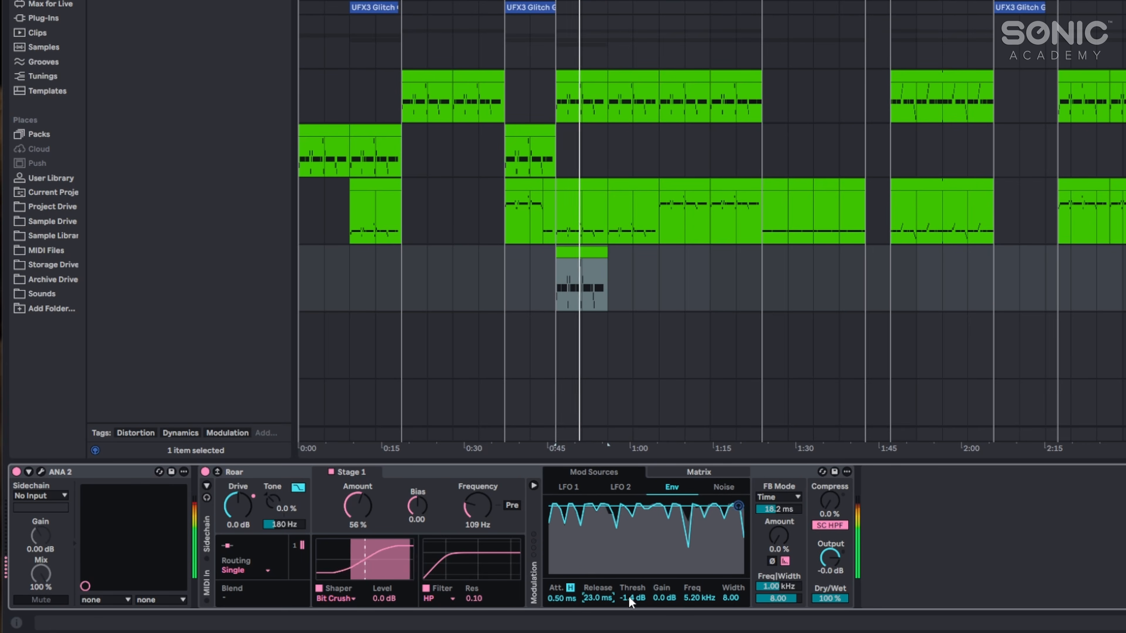
left_click_drag(632, 599, 632, 610)
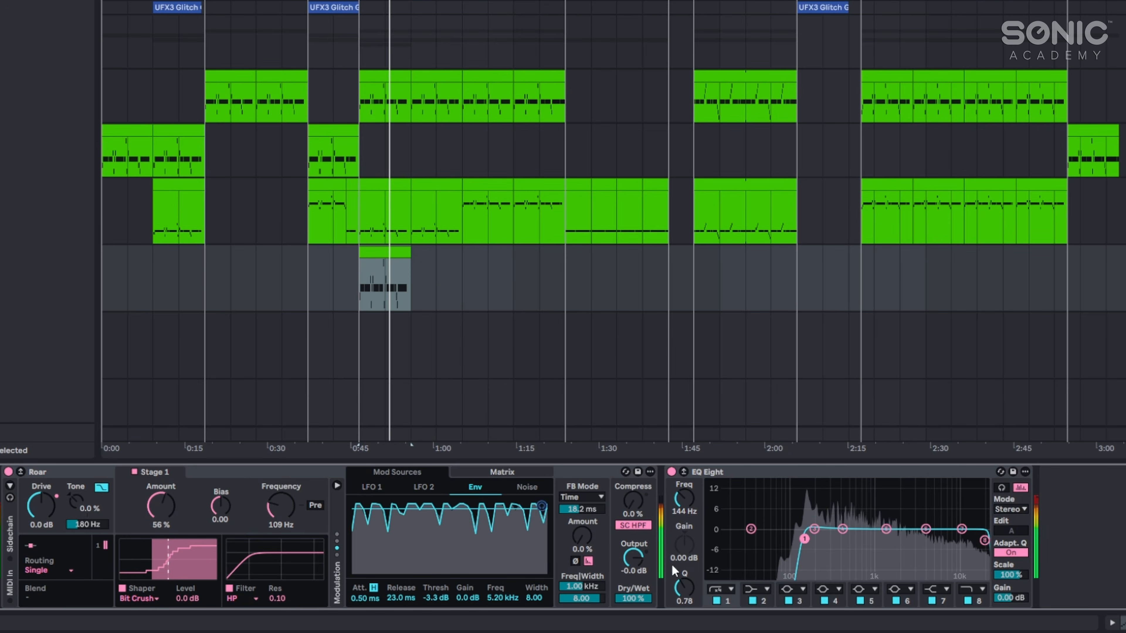
Lower Roar's output to -13 dB and raise the Hibass track volume slightly during playback.
key("space")
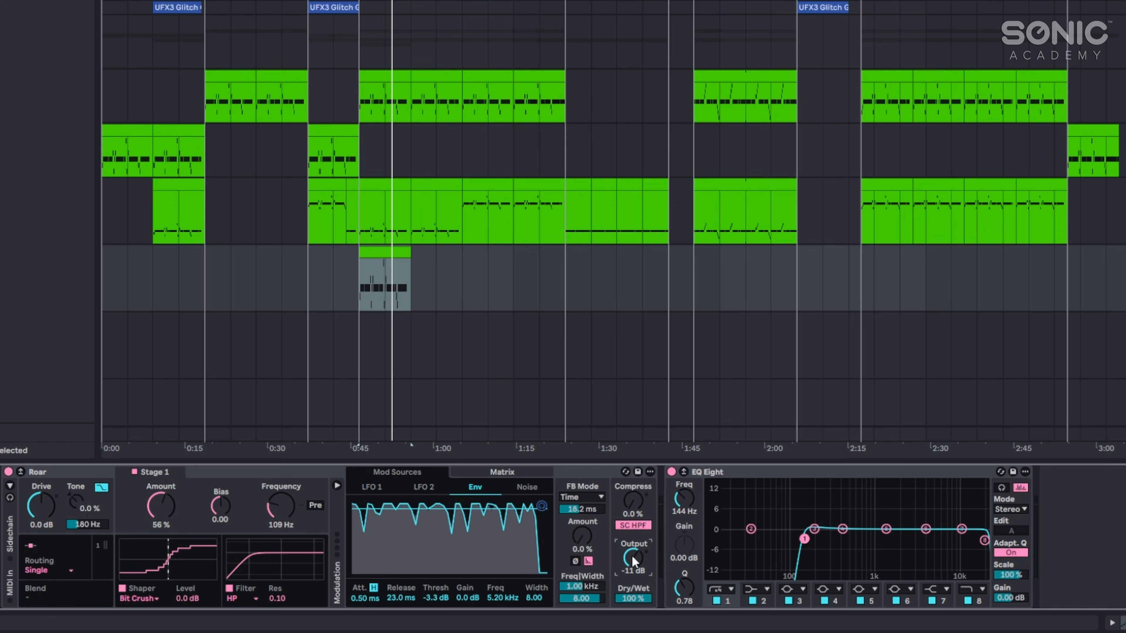
key("space")
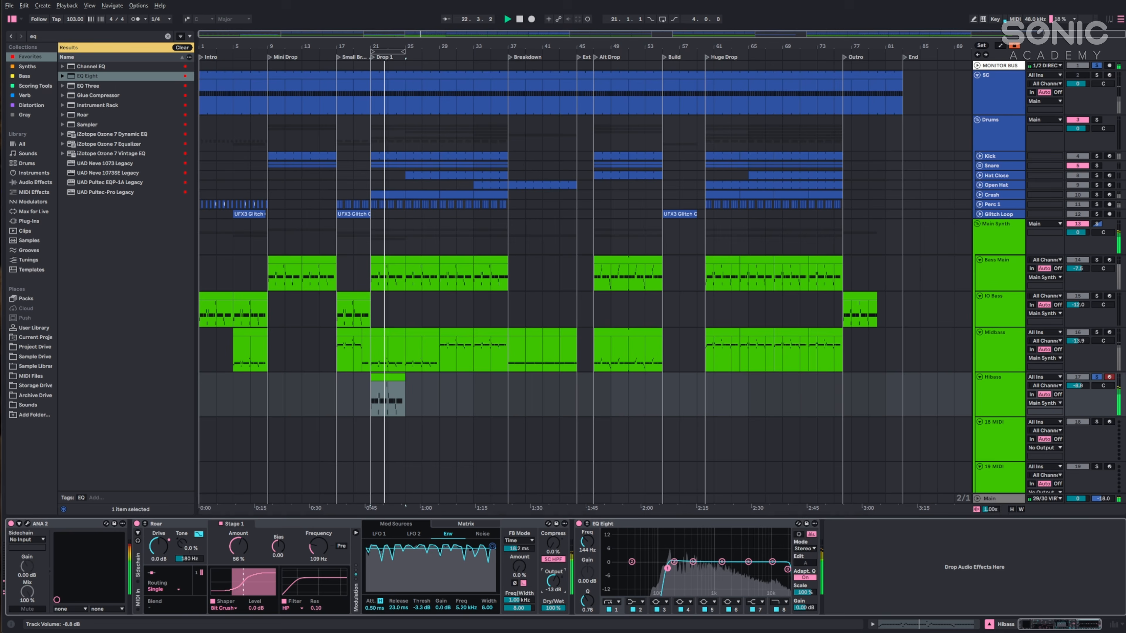
left_click_drag(1077, 386, 1078, 378)
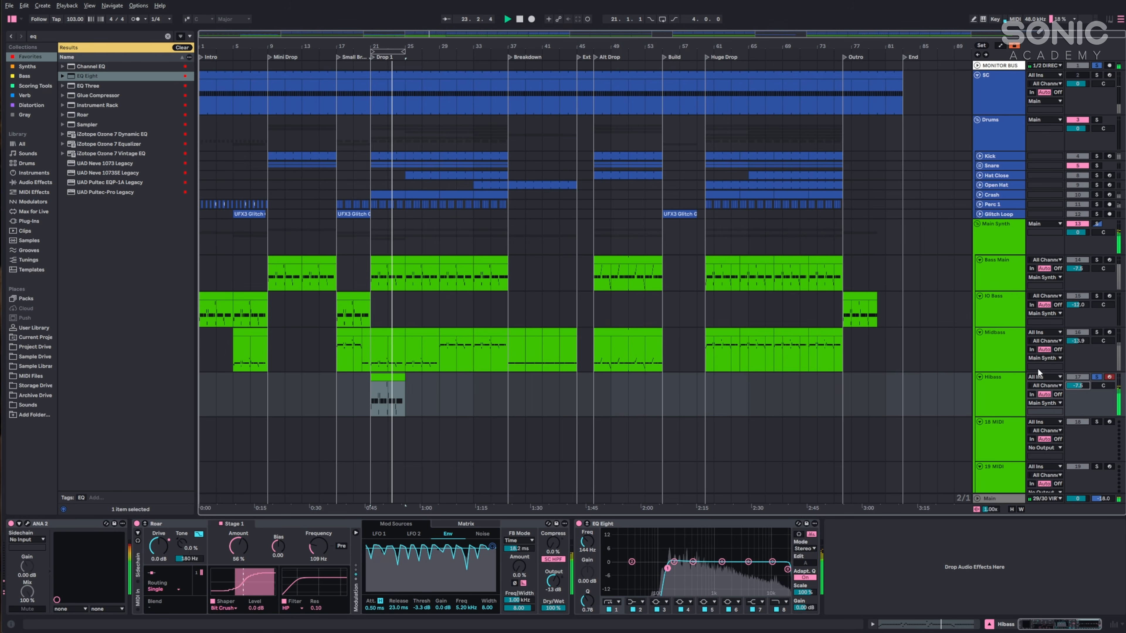
Copy the sidechain Compressor from Midbass to the end of the Hibass device chain.
left_click(988, 344)
left_click(816, 525)
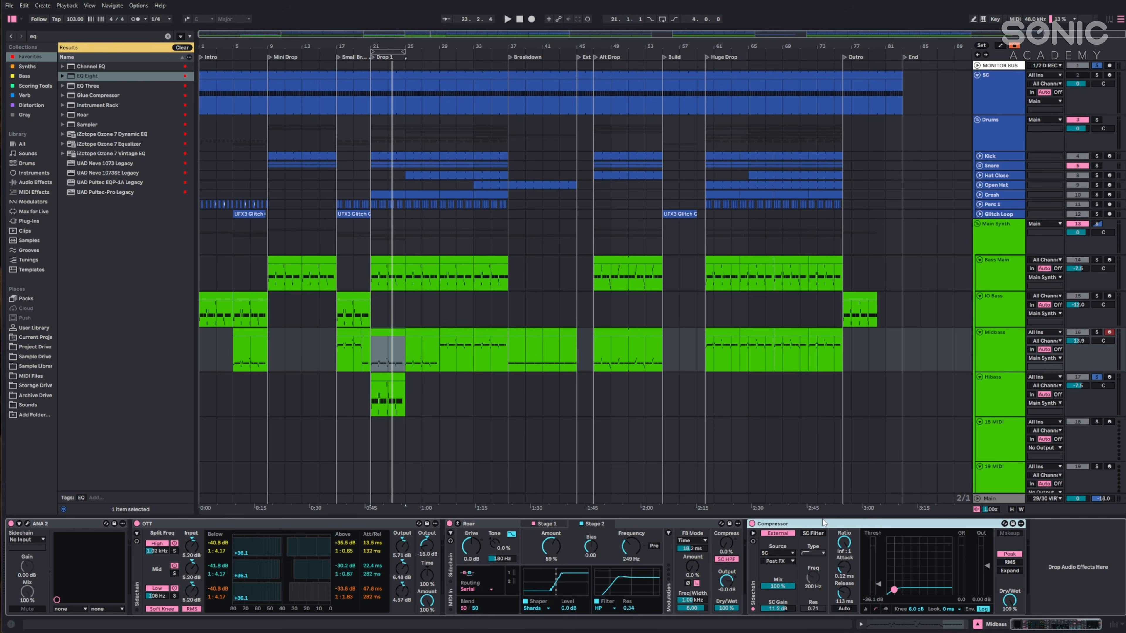
left_click(999, 396)
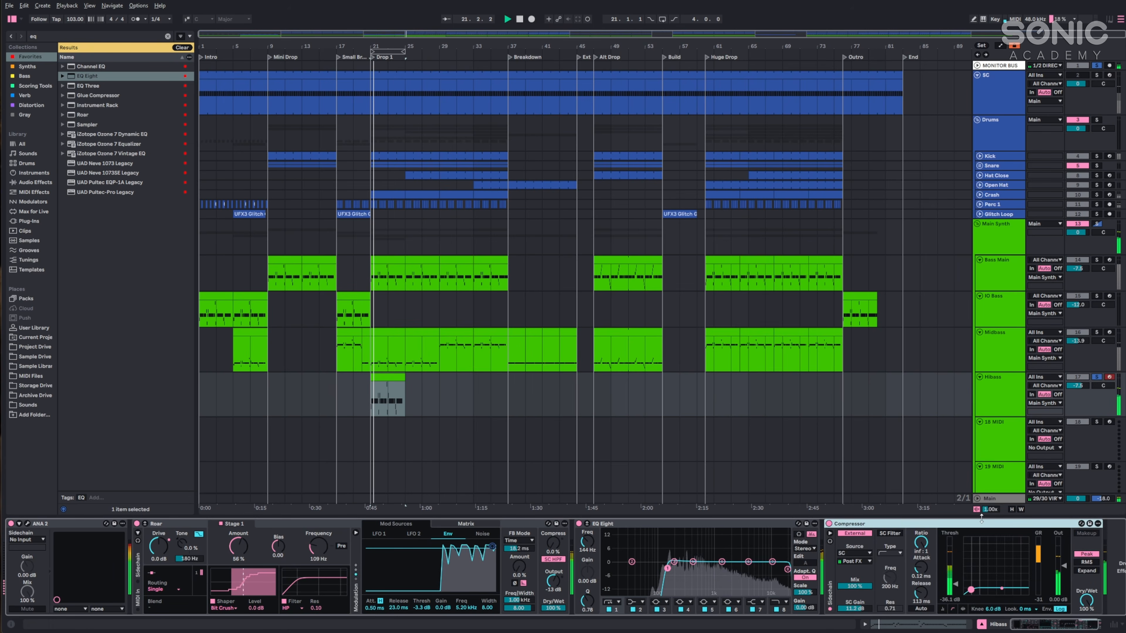
Raise the Hibass Compressor's threshold to -25.6 dB and set the track volume to -7.0 dB with all tracks playing.
left_click_drag(956, 585, 957, 580)
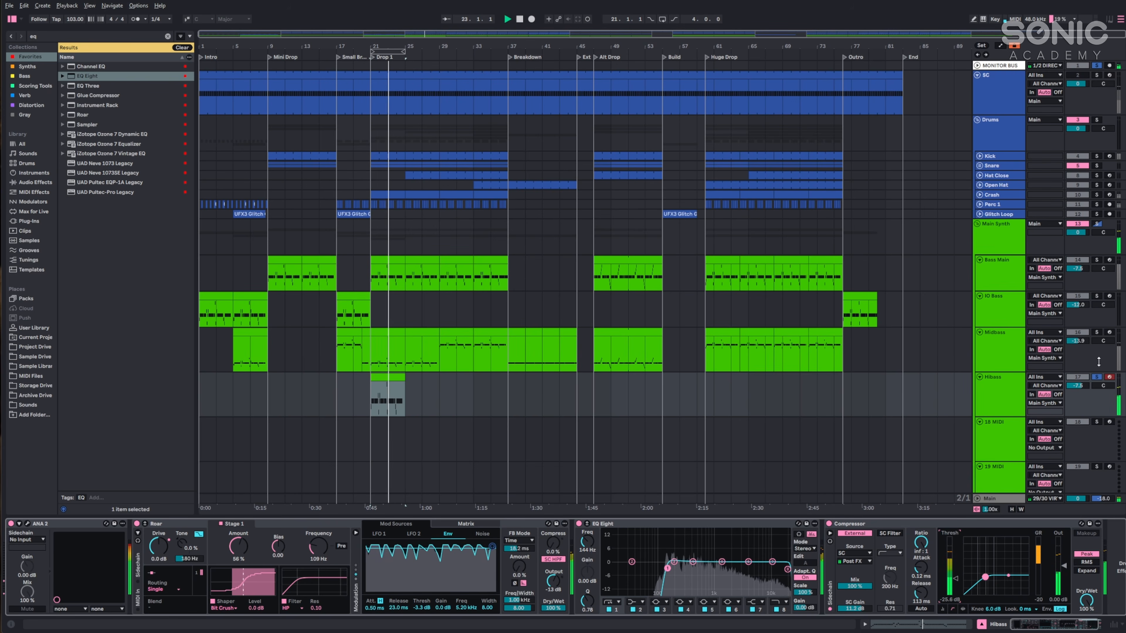
left_click_drag(1078, 387, 1077, 385)
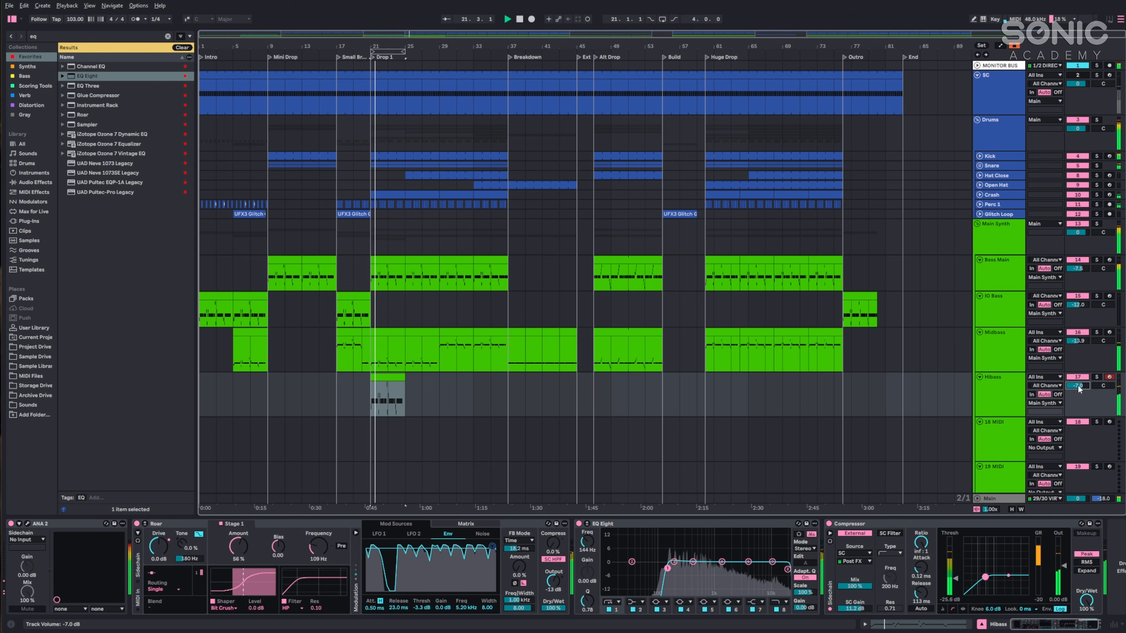
Set the Midbass track volume to -16.2 dB and the Dry/Wet of Roar on Hibass to 64% during playback.
left_click_drag(1078, 340, 1083, 342)
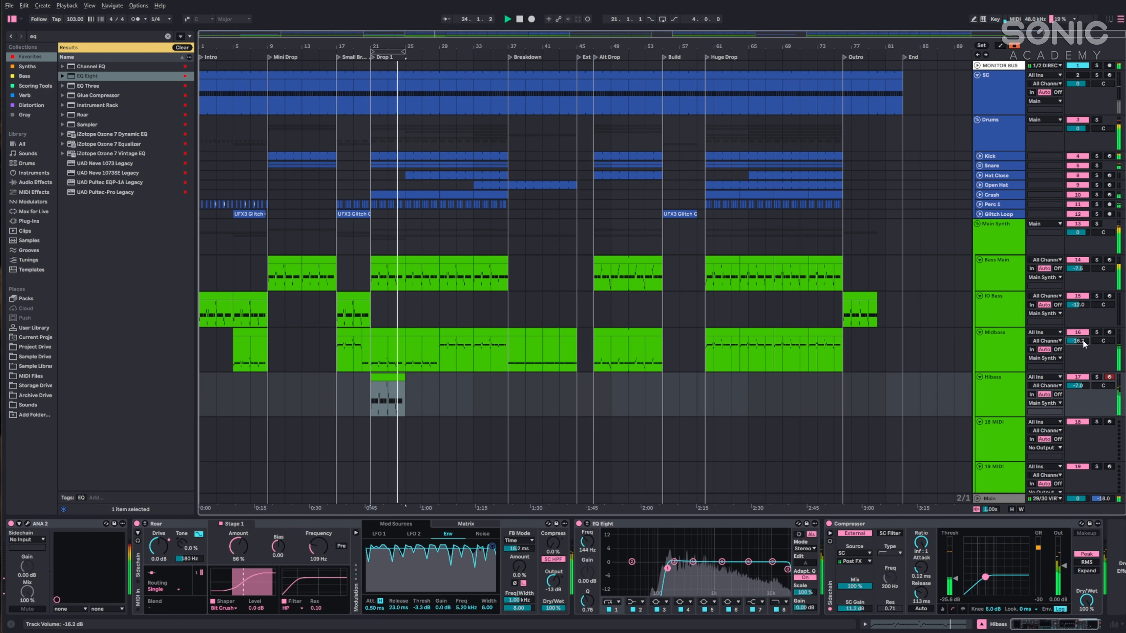
left_click(407, 391)
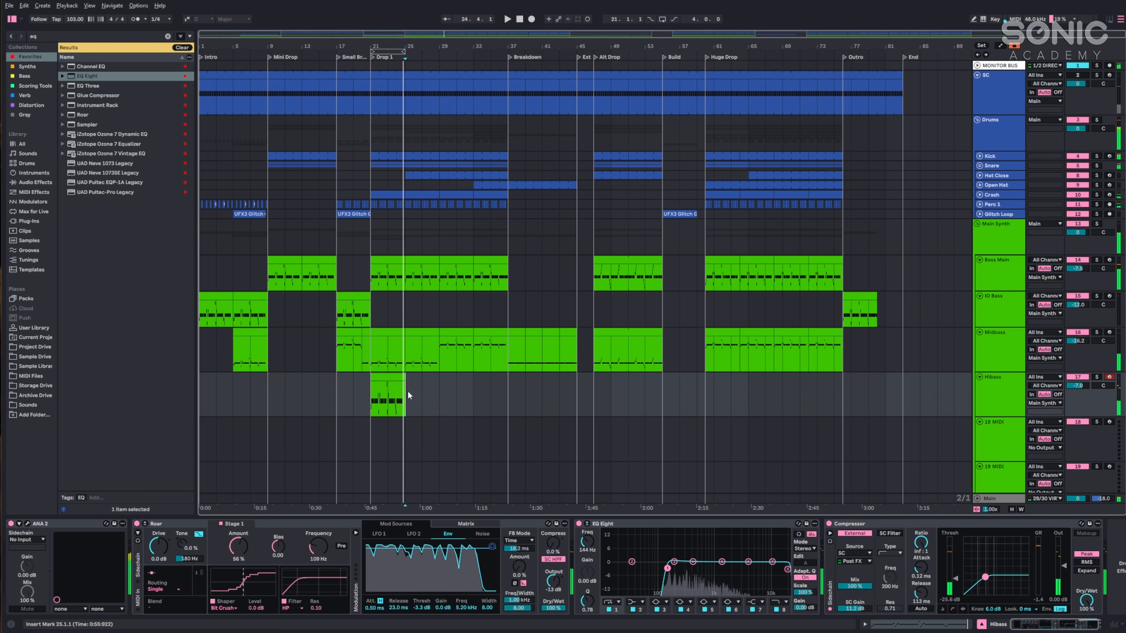
left_click_drag(557, 611, 556, 620)
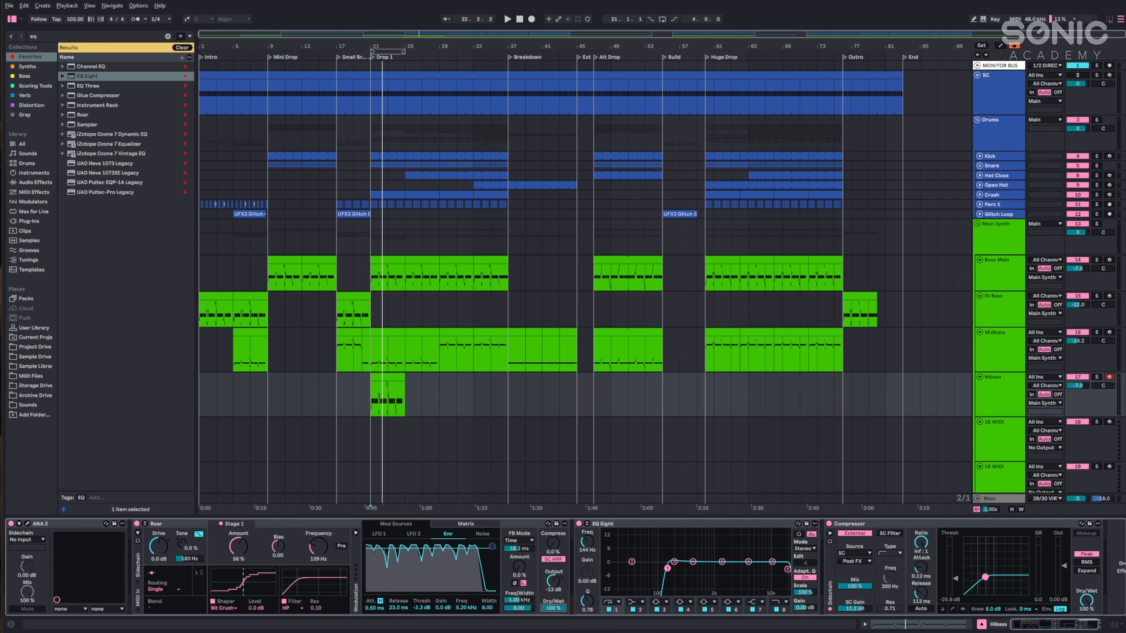
key("space")
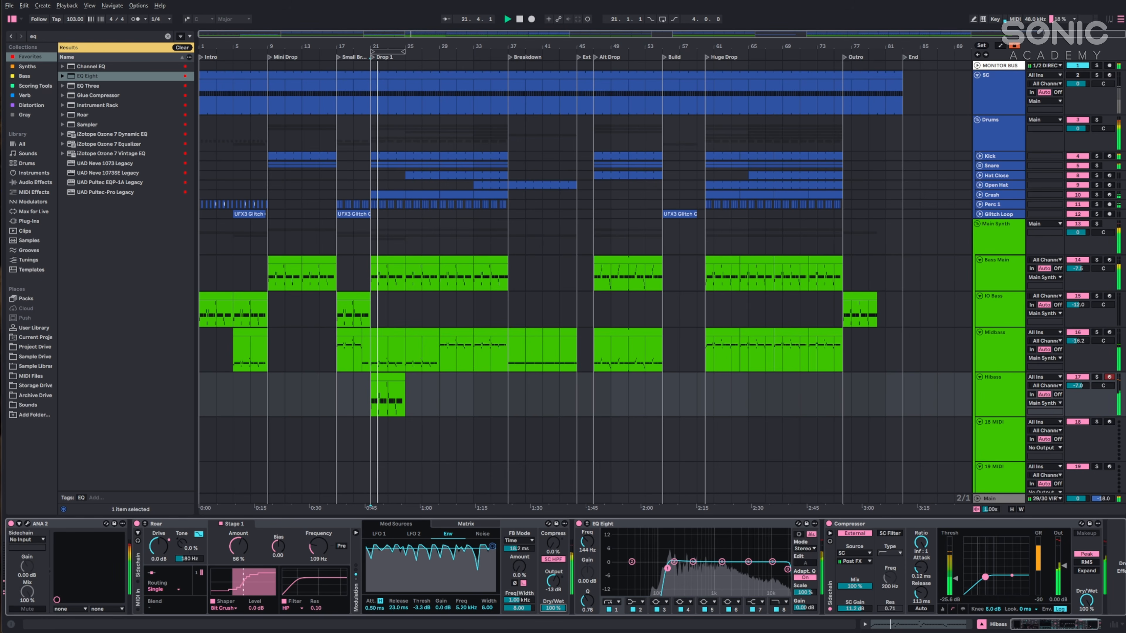
left_click_drag(553, 609, 553, 625)
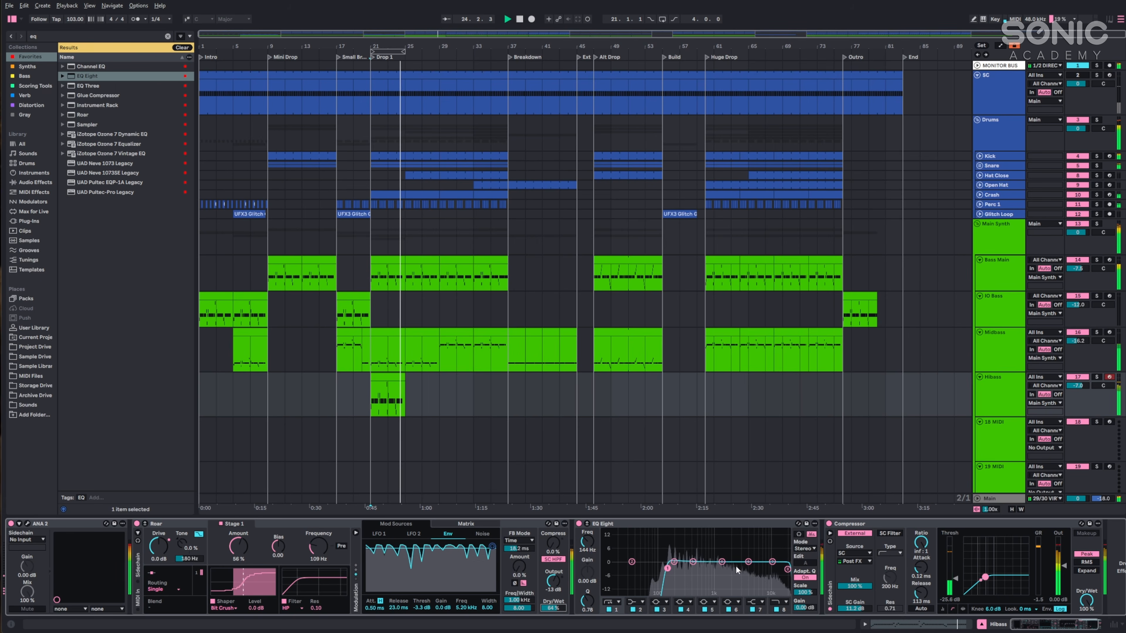
Shape Hibass's EQ Eight with a -4.83 dB cut at 426 Hz, boosts in the mids and around 6.6 kHz, and the top band at 15.6 kHz.
left_click_drag(722, 562, 731, 555)
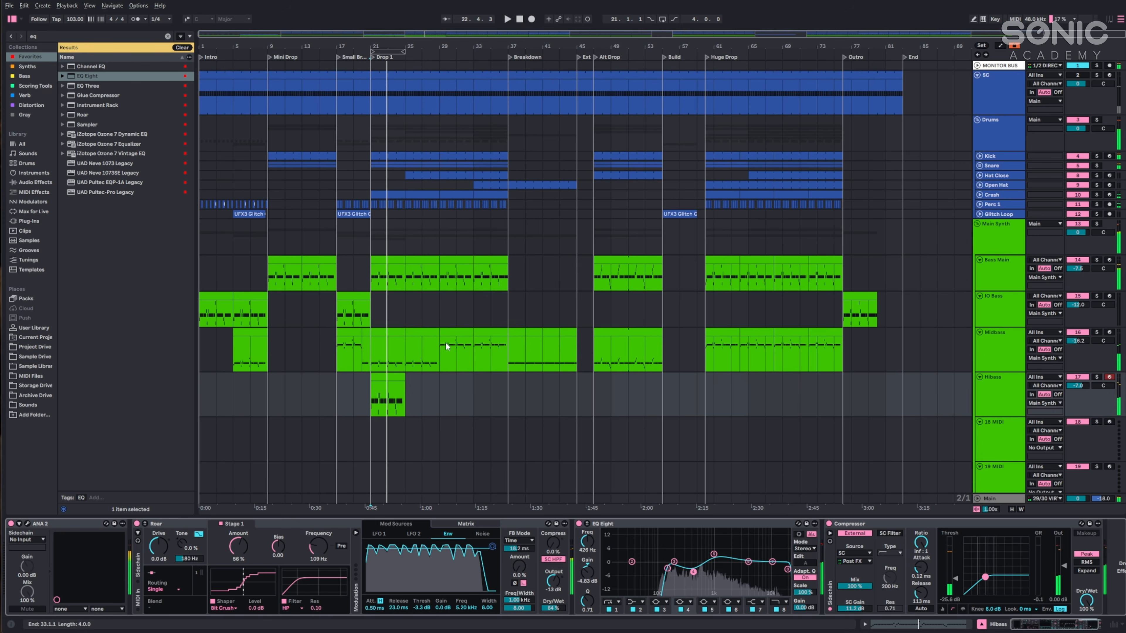
key("space")
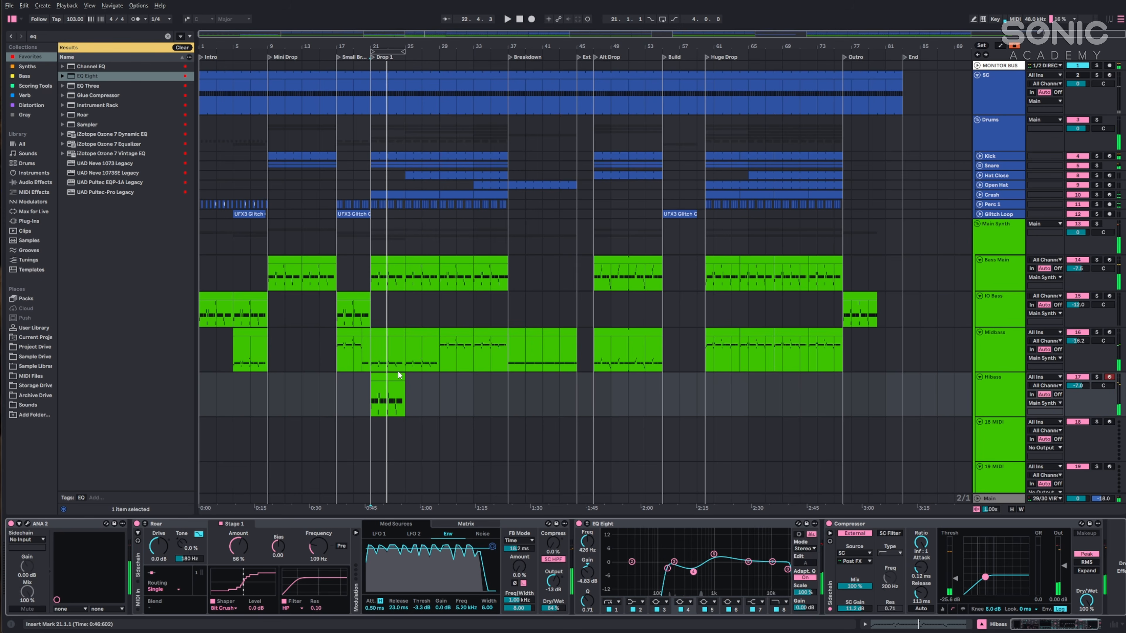
left_click(399, 375)
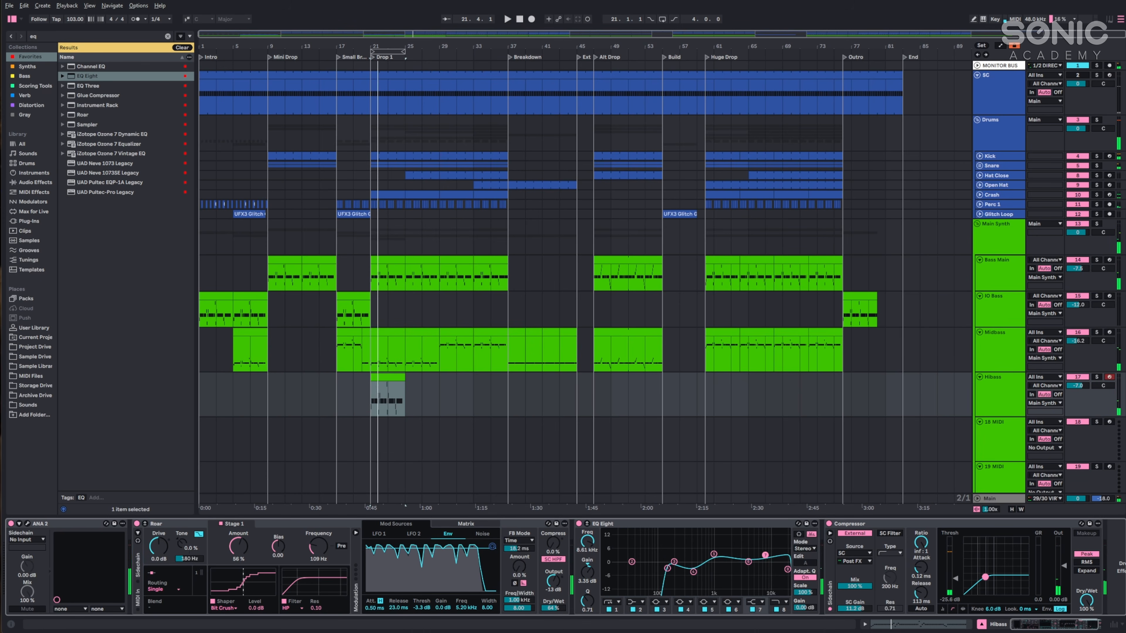
key("space")
left_click_drag(765, 556, 780, 570)
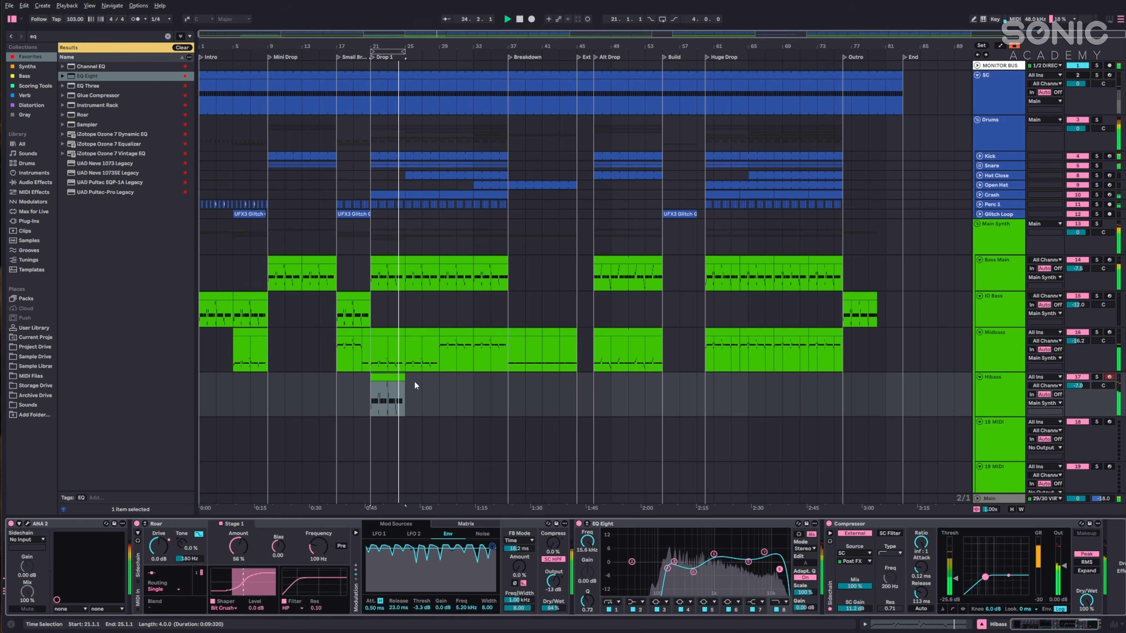
Duplicate the four-bar Hibass clip three times to fill Drop 1 up to the Breakdown.
key("ctrl+d")
key("ctrl+d")
key("ctrl+d")
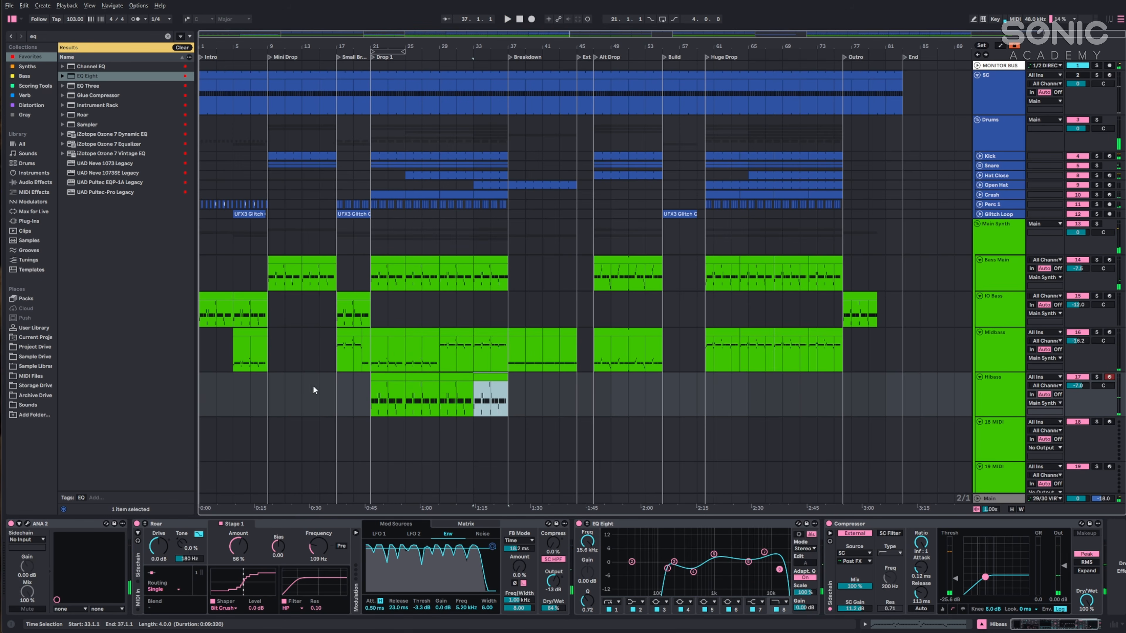
Rename the empty 18 MIDI track as Bassdist and copy the first Hibass clip onto it at the start of Drop 1.
scroll(373, 423, "down", 1)
left_click(370, 422)
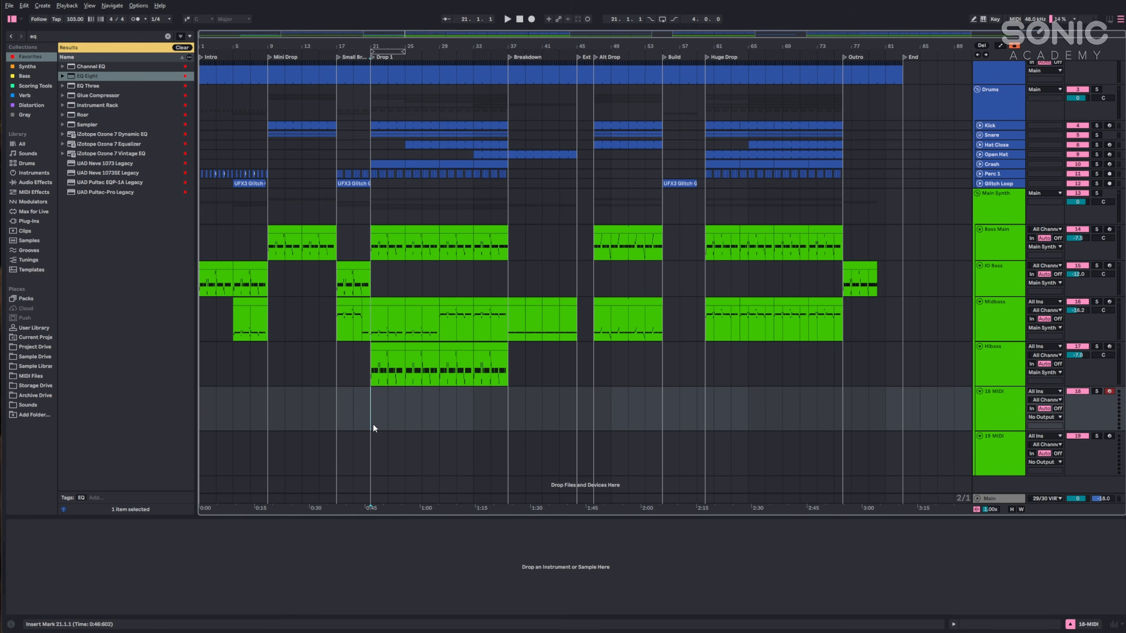
left_click(389, 348)
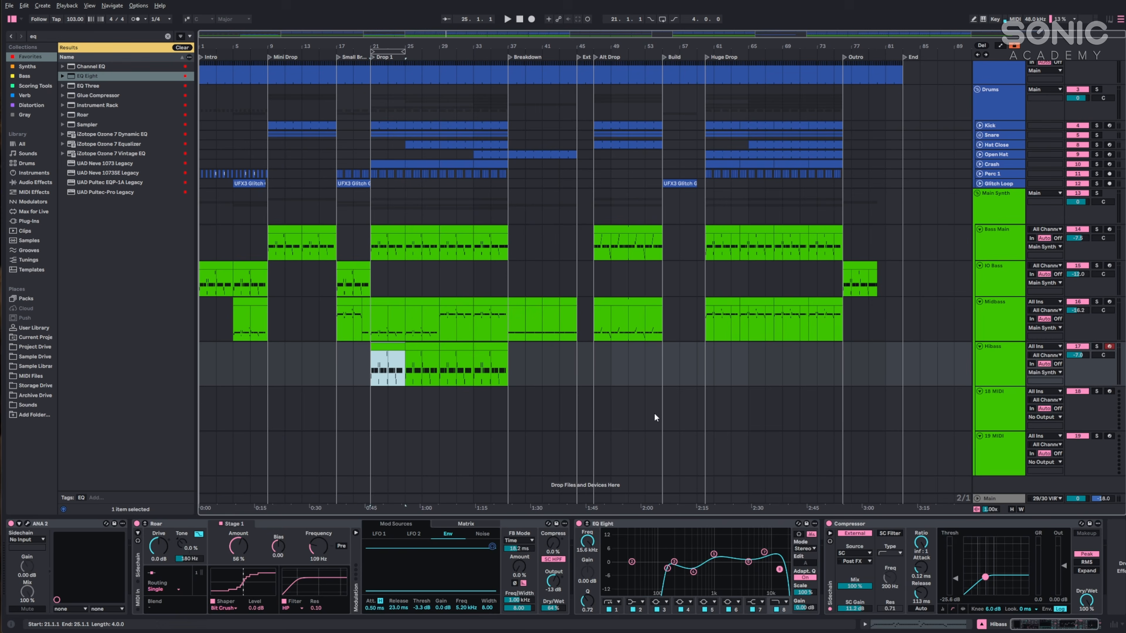
left_click(1001, 399)
key("ctrl+r")
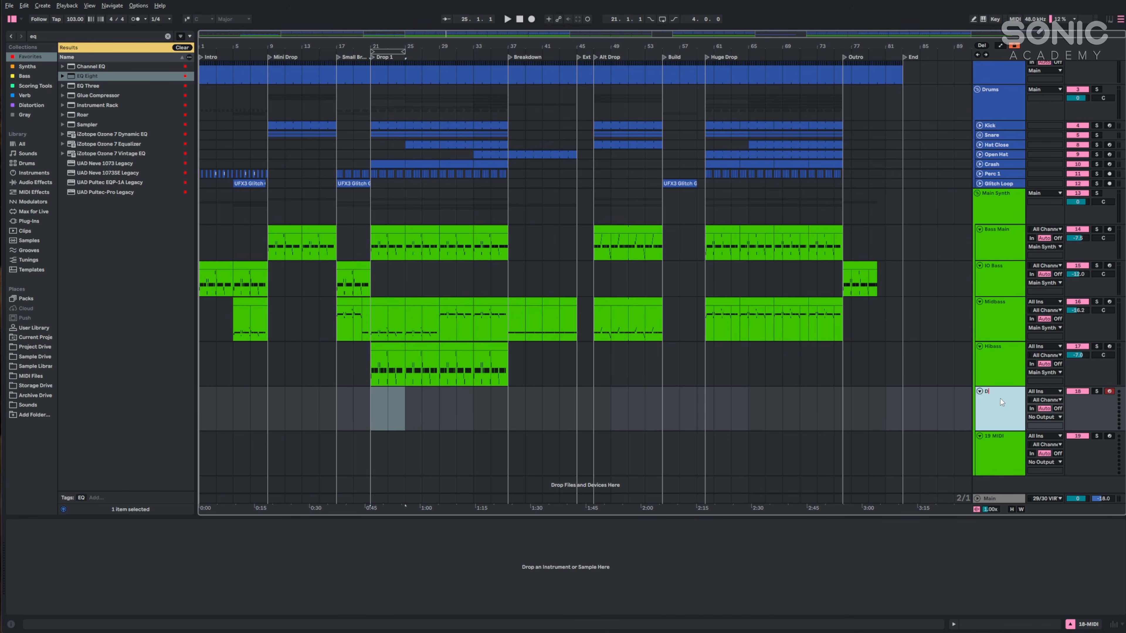
type("Bassdist")
left_click_drag(382, 346, 383, 398)
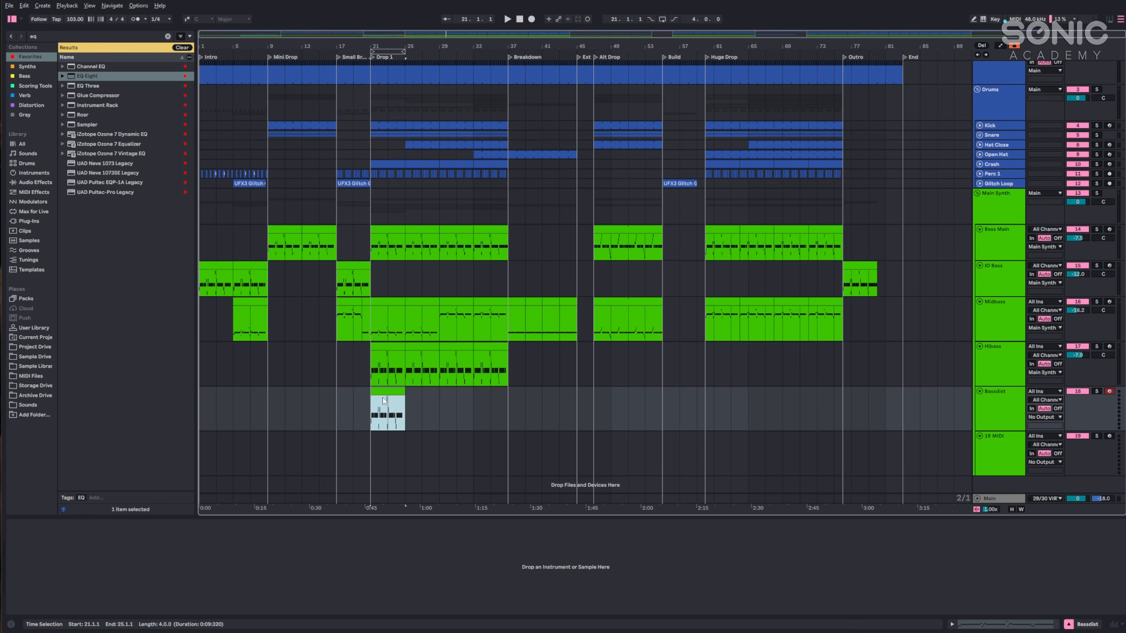
Transpose all notes in the Bassdist clip up two octaves, to the D4–G4 range.
double_click(382, 391)
key("ctrl+a")
key("shift+Up")
key("shift+Up")
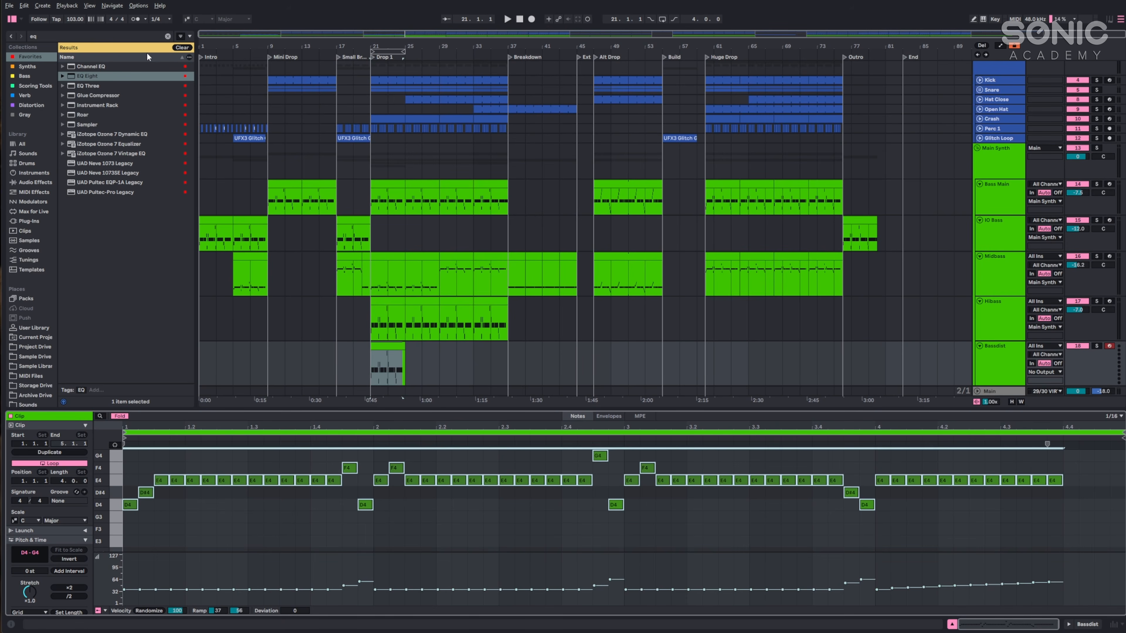
Load ANA 2 on the Bassdist track and open its interface.
left_click(143, 39)
type("ana")
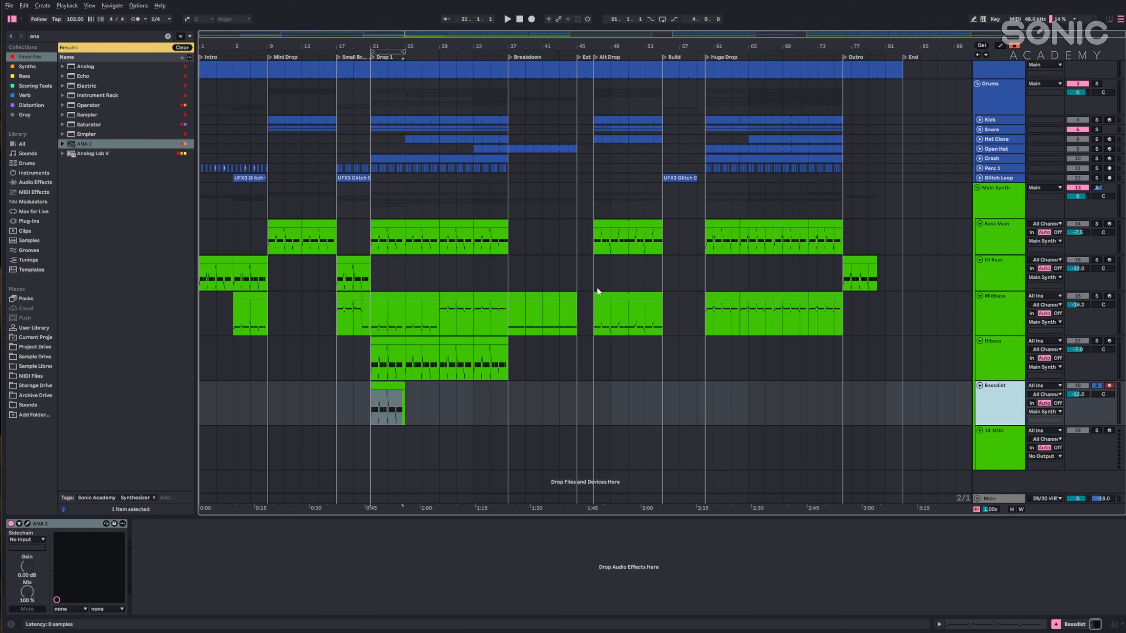
left_click(27, 523)
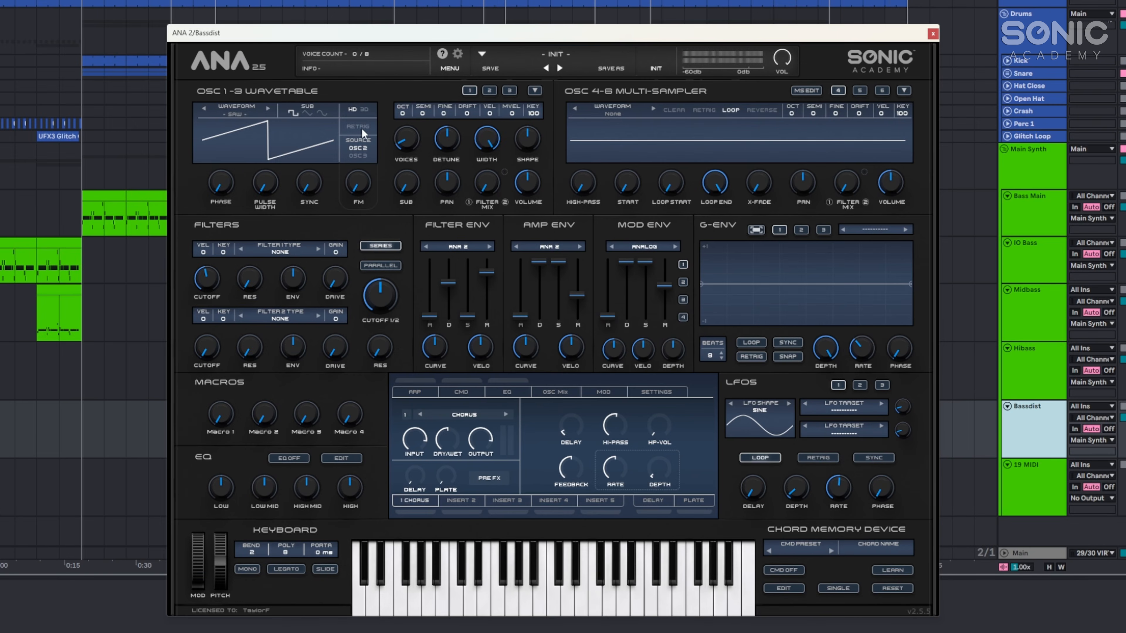
Turn on Retrig for oscillator 1, set its octave to -2 and load the Bowed 3D wavetable.
left_click(362, 127)
left_click_drag(403, 117, 408, 169)
left_click(239, 115)
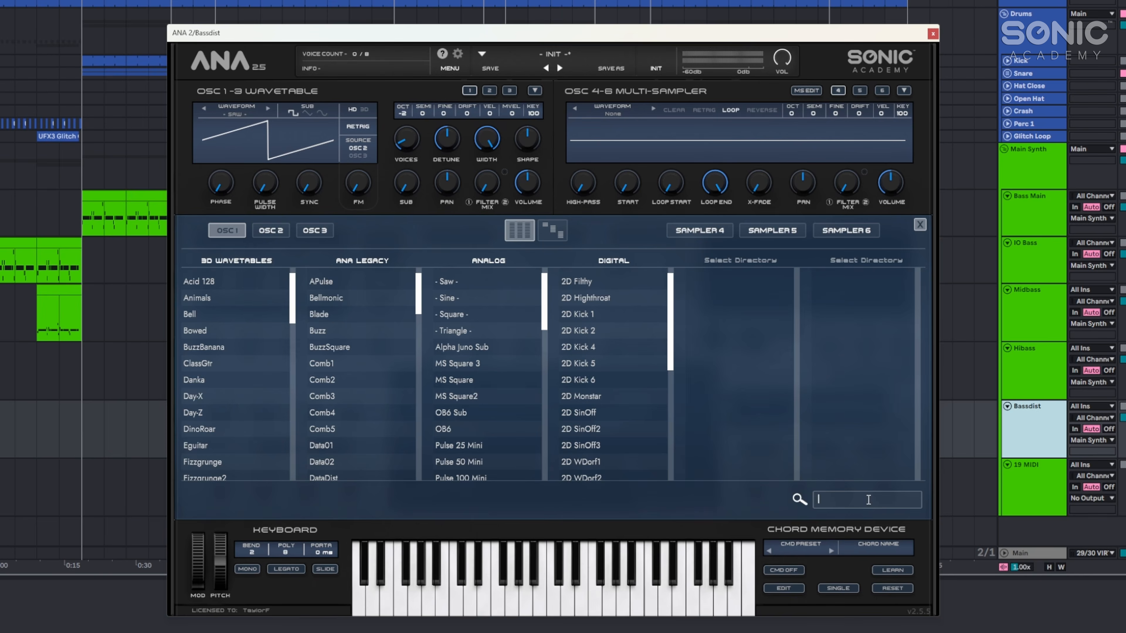
type("b")
Set oscillator 1's Morph to 18% and raise its Sync, then audition the sound.
left_click_drag(225, 191, 226, 187)
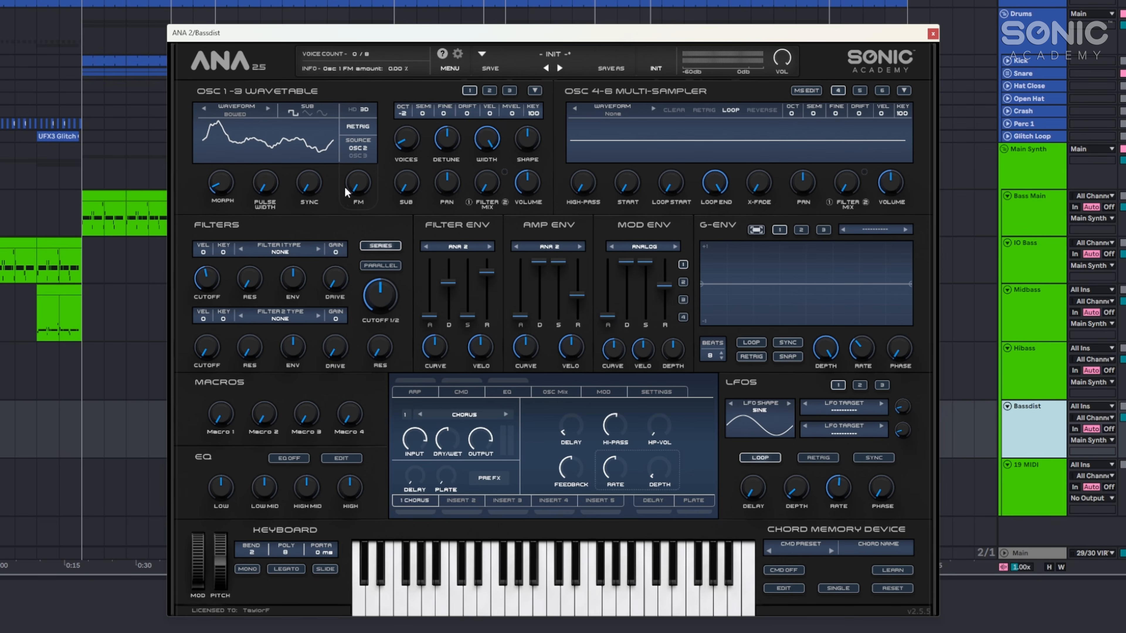
left_click(358, 193)
left_click_drag(317, 184, 323, 132)
key("space")
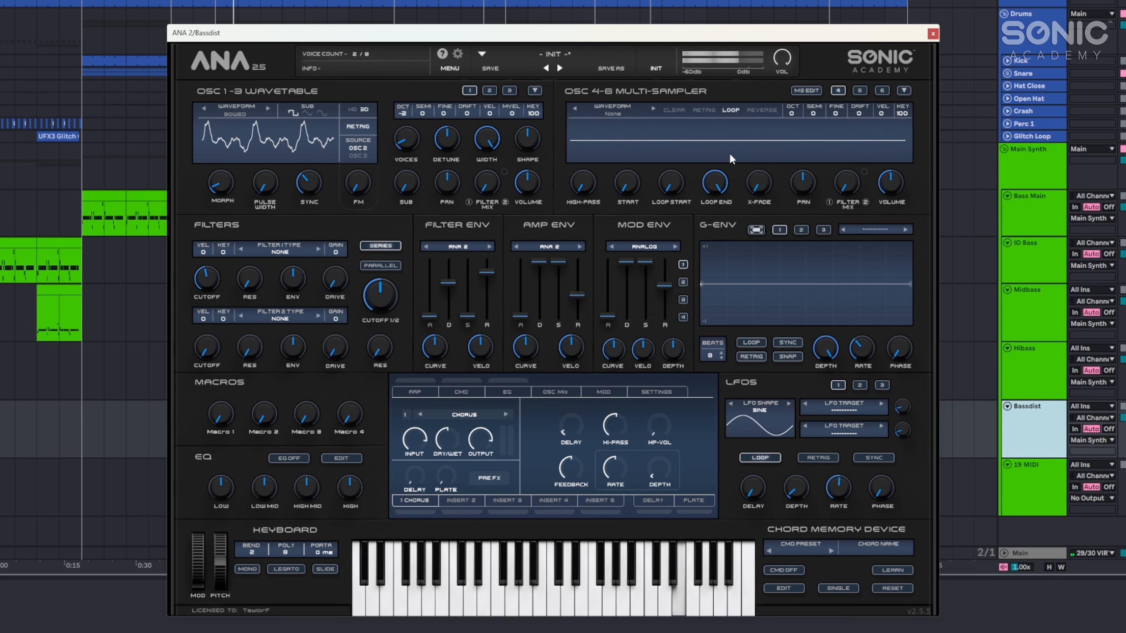
Enable oscillator 2 with one voice and load the Acid 128 wavetable into it.
left_click(489, 90)
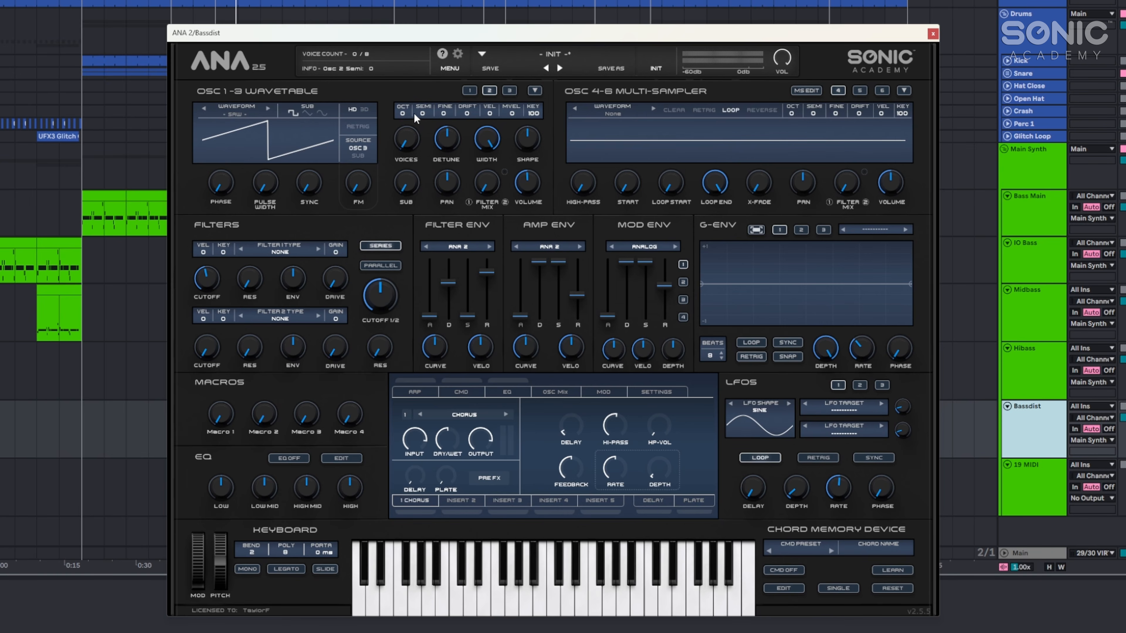
left_click_drag(408, 136, 412, 127)
left_click(234, 115)
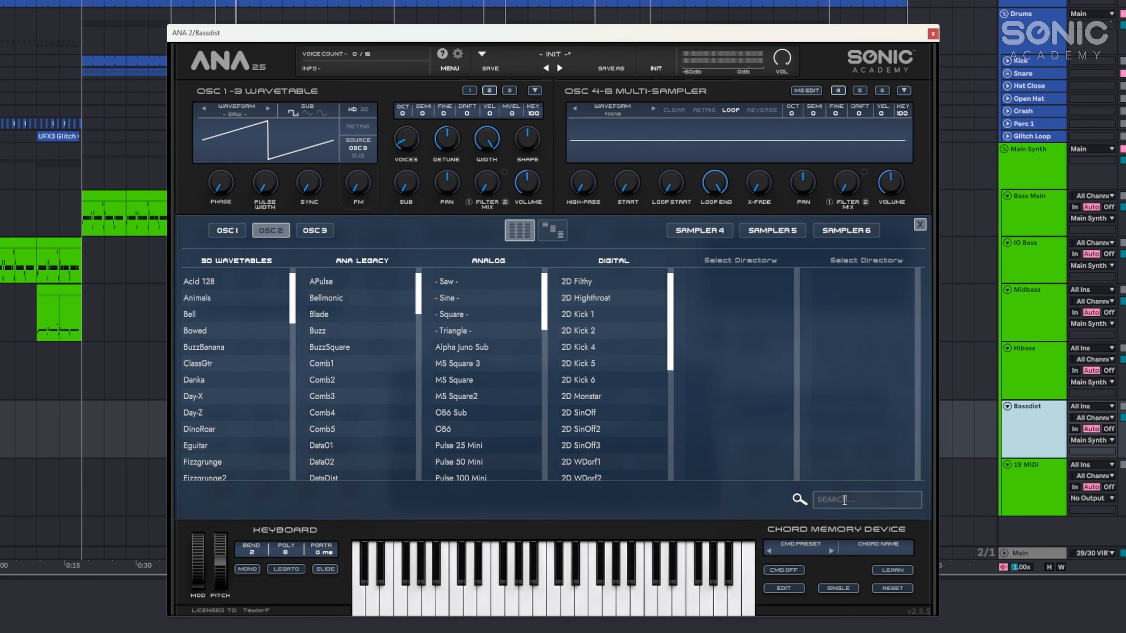
type("acid")
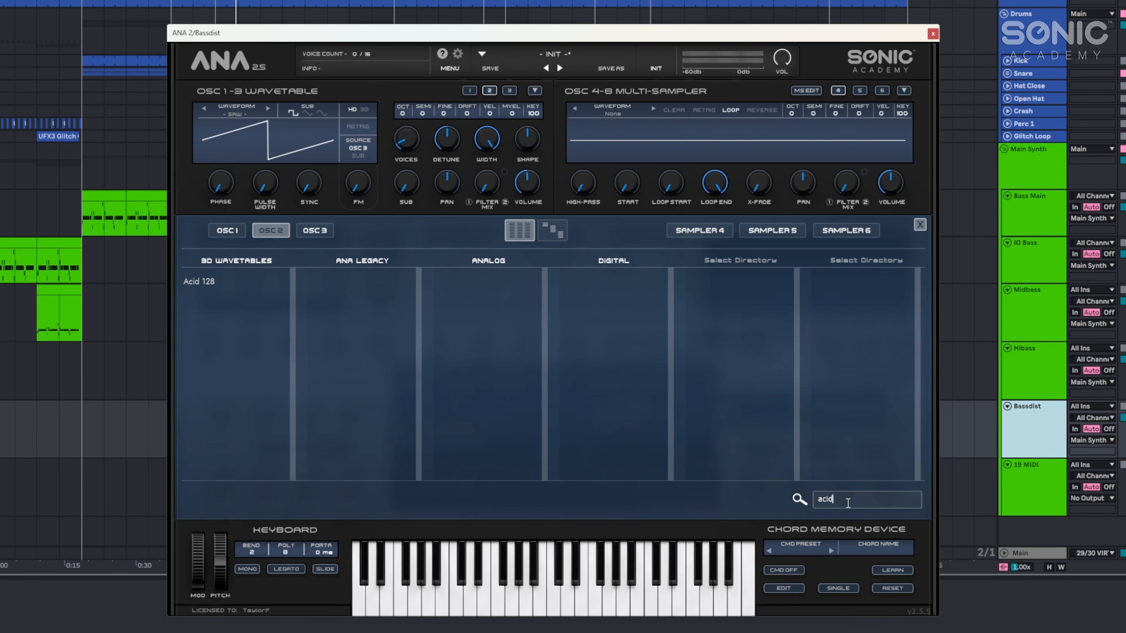
double_click(223, 280)
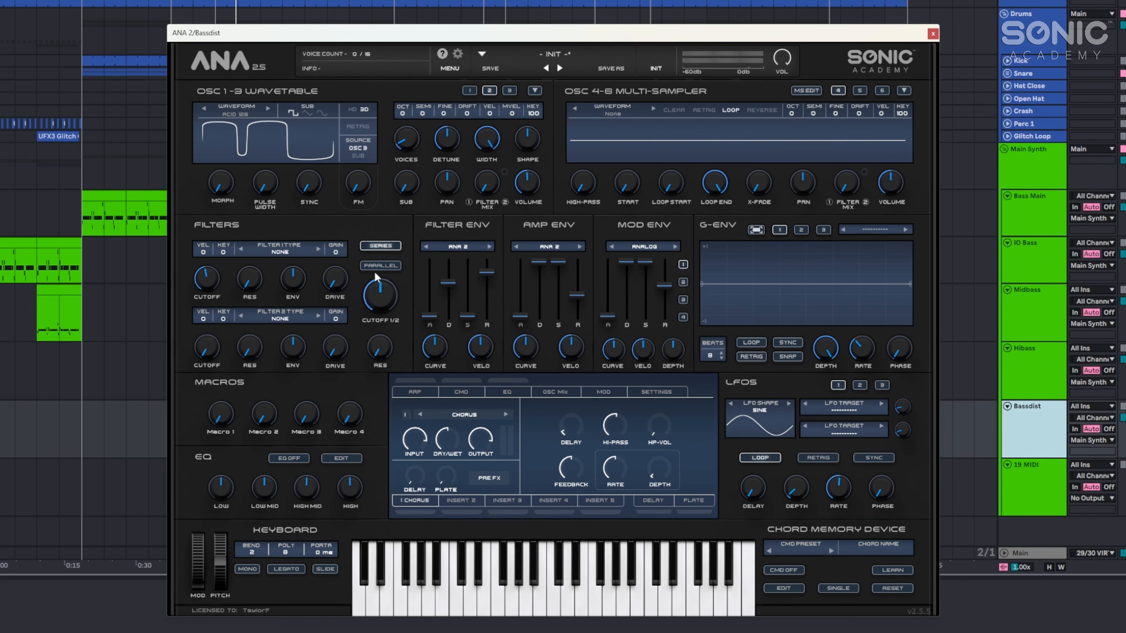
Set oscillator 2's Morph to about 12% and lower oscillator 1's volume to -14.75 dB during playback.
left_click_drag(221, 183, 230, 175)
key("space")
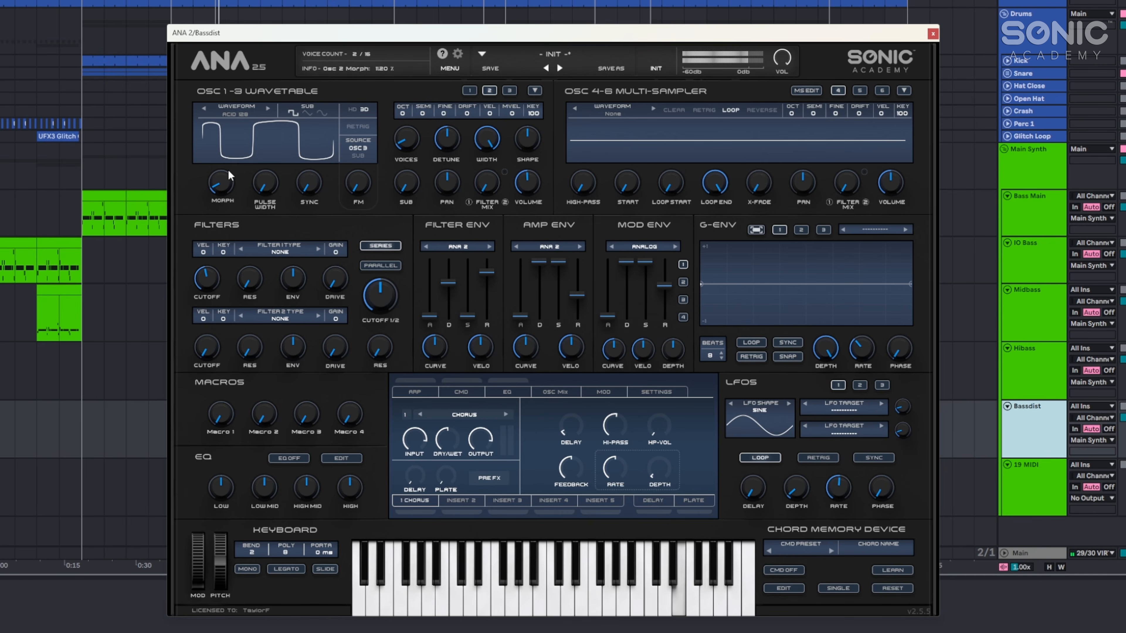
left_click_drag(534, 195, 535, 189)
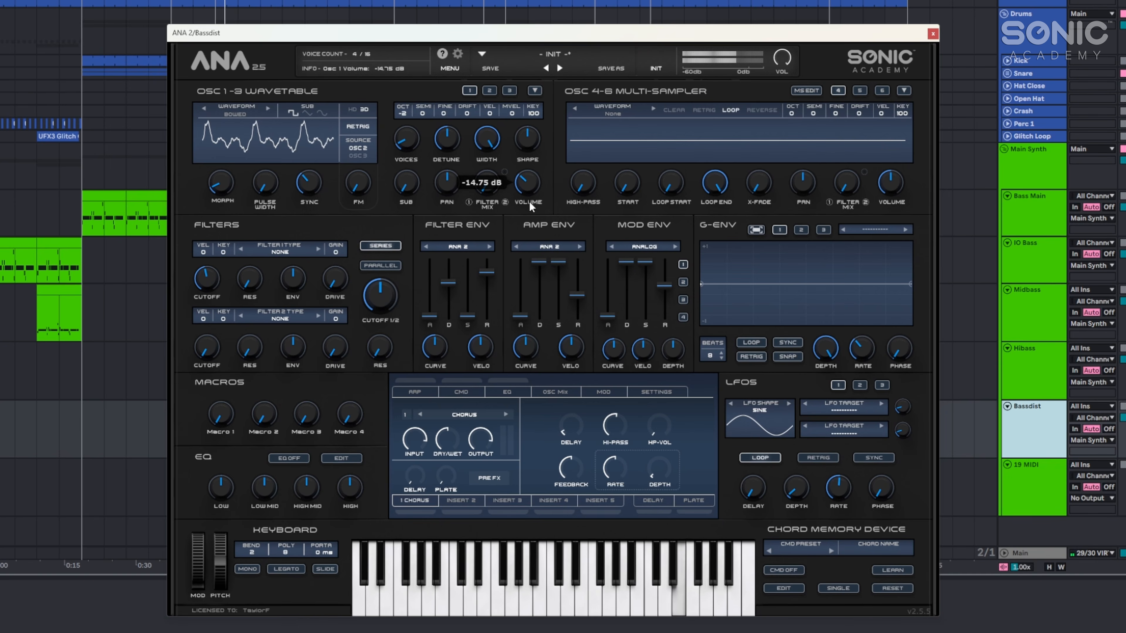
Set filter 1 to the analog Mogy - LP type and turn the combined Cutoff 1/2 fully down.
left_click(280, 251)
mouse_move(284, 283)
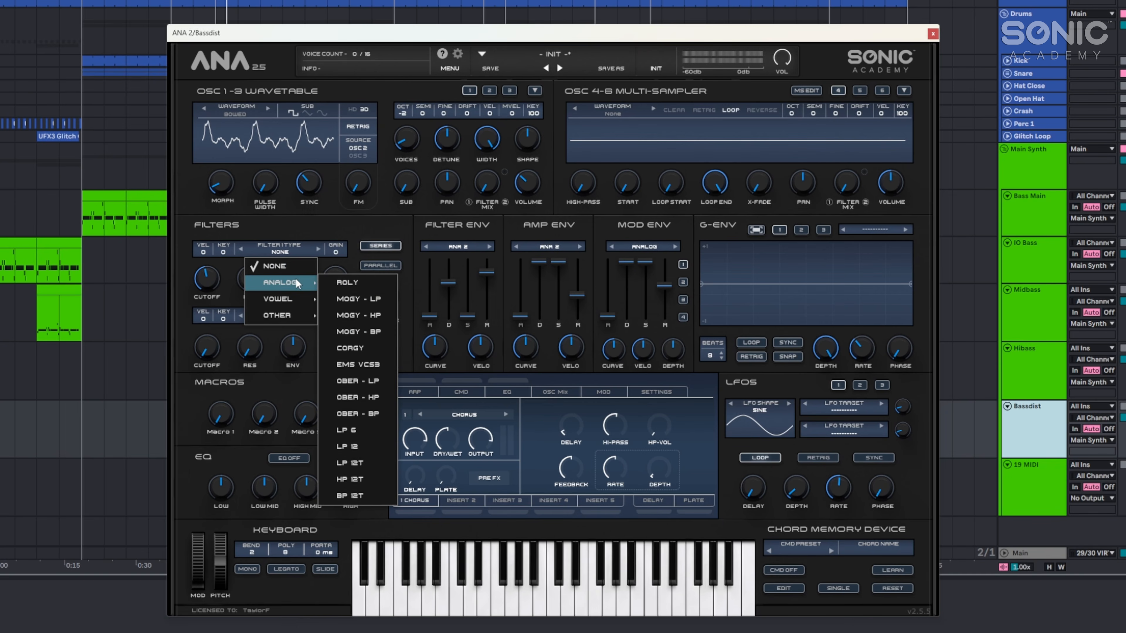
left_click(375, 305)
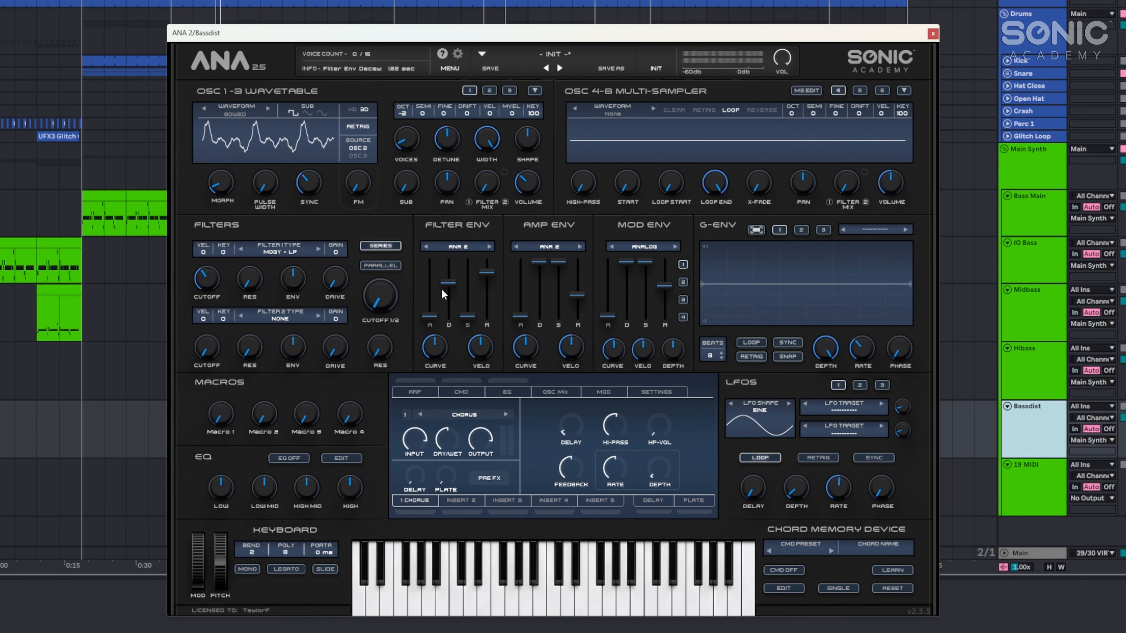
Raise filter 1's resonance and envelope amount, and shape the filter envelope with a slight attack, short release and lower curve.
left_click_drag(294, 279, 280, 192)
left_click_drag(449, 282, 487, 315)
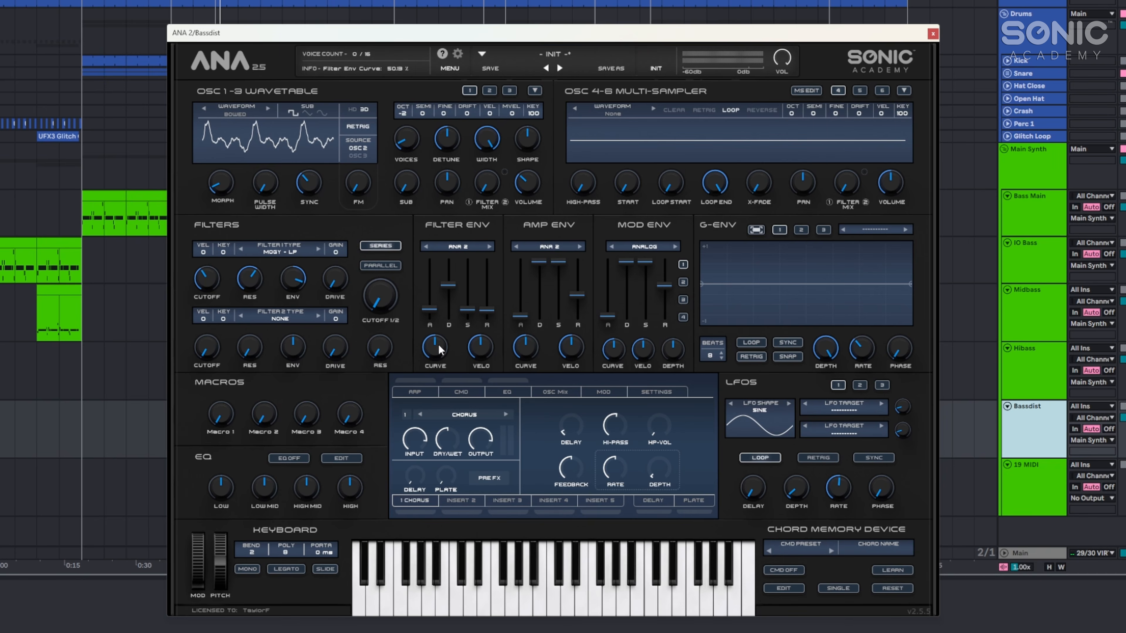
left_click_drag(440, 350, 447, 395)
Assign Mod Env 1 to oscillator 1's Morph, and lower the envelope's decay, sustain and release while raising its depth.
right_click(226, 189)
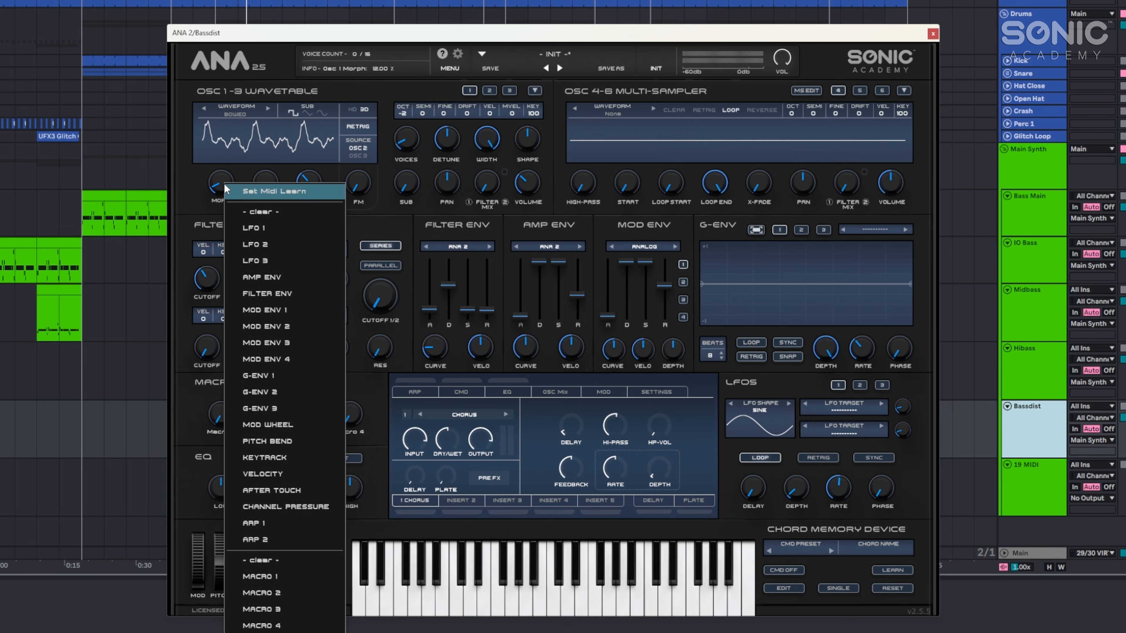
left_click(293, 310)
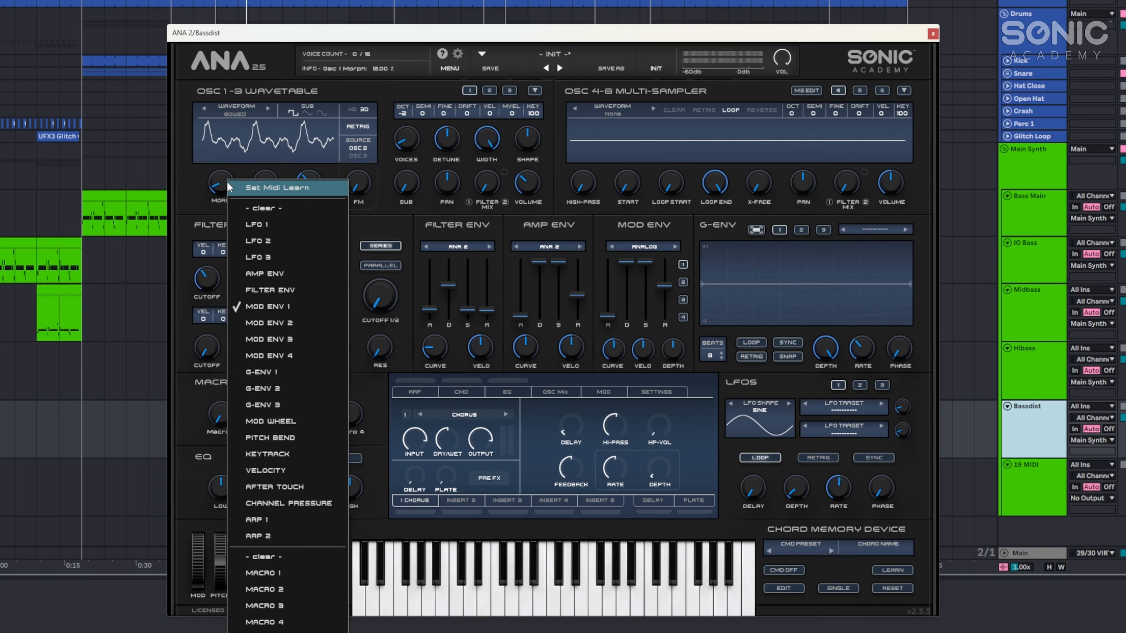
left_click(294, 308)
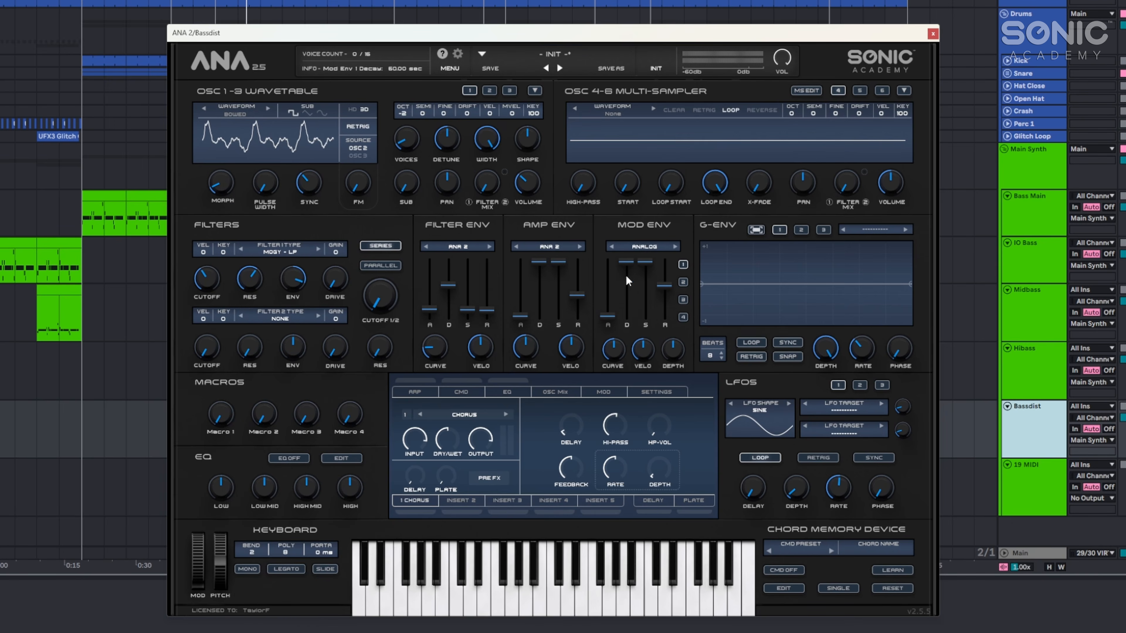
left_click_drag(645, 262, 630, 304)
left_click_drag(675, 353, 627, 289)
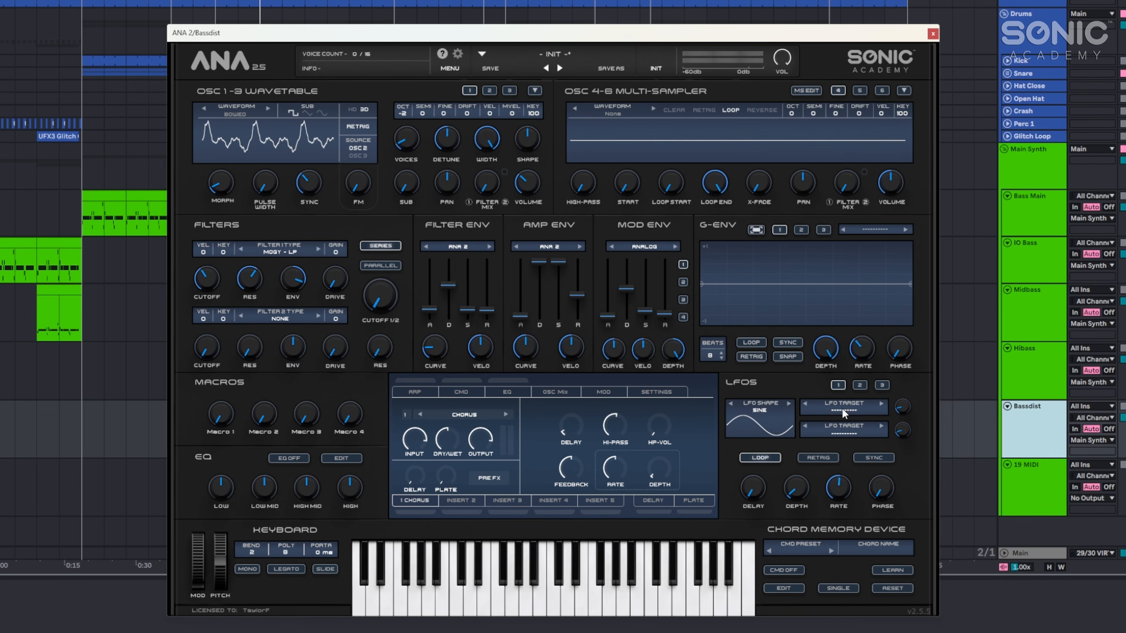
Assign LFO 1's two targets to oscillator 2's volume and oscillator 2's morph.
left_click(843, 413)
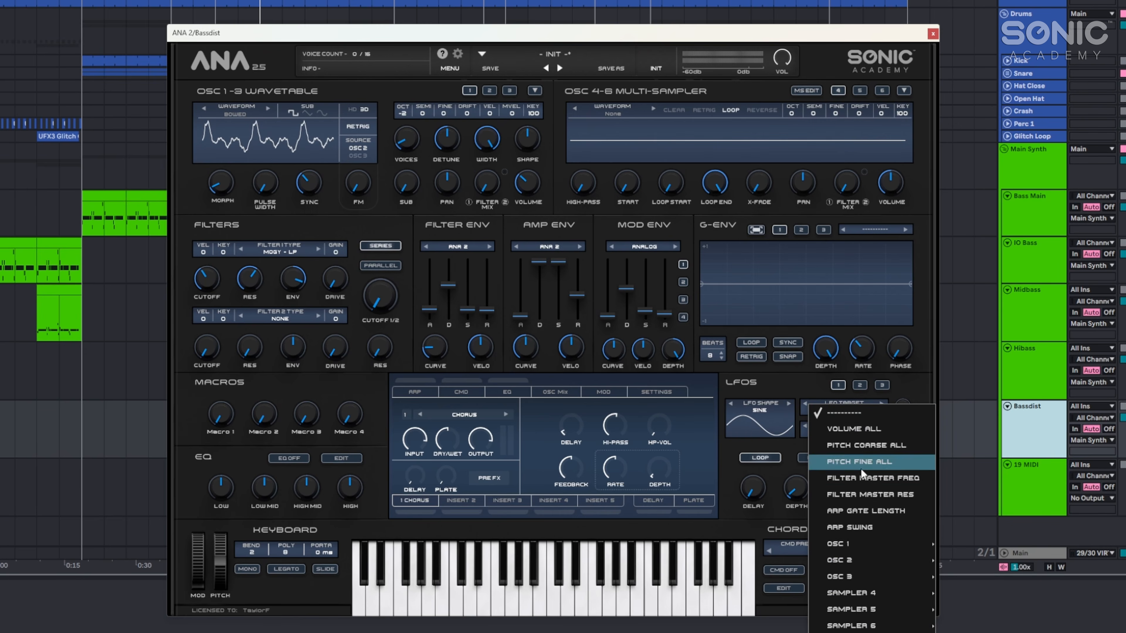
mouse_move(874, 562)
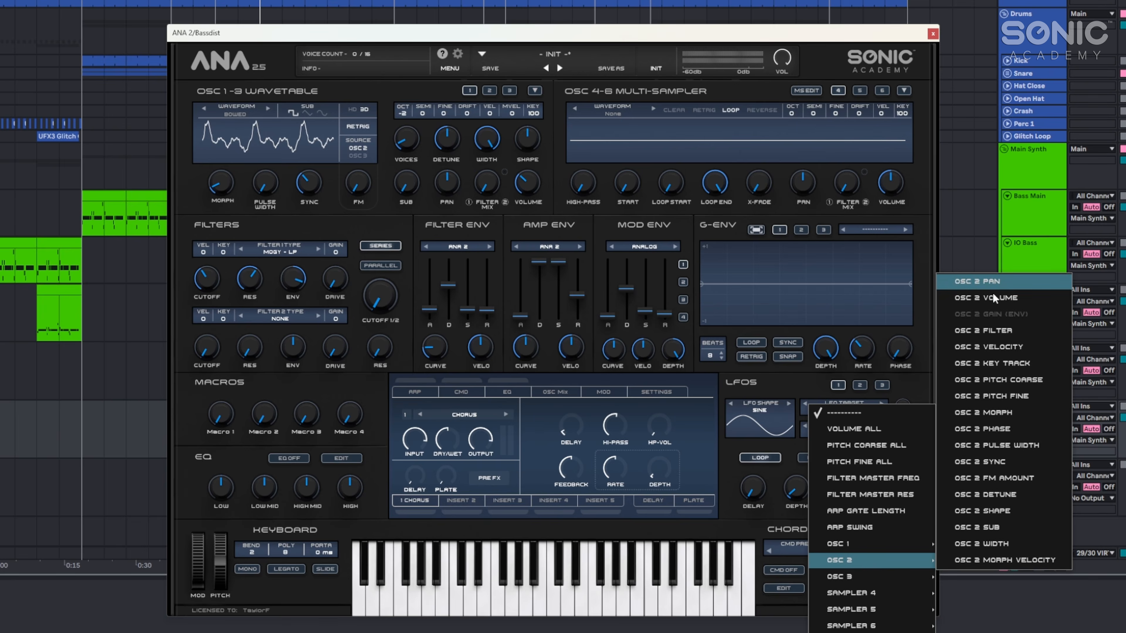
left_click(976, 298)
left_click(853, 435)
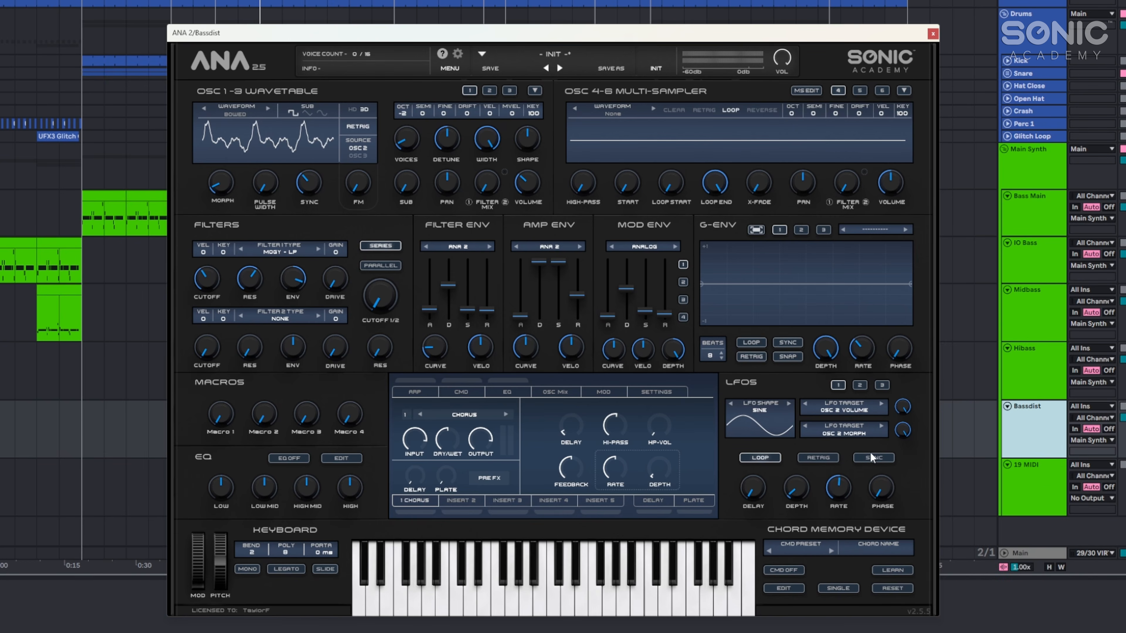
Sync LFO 1 to the tempo, raise its rate and reduce its depth and the target amounts.
left_click(872, 459)
left_click_drag(820, 488, 810, 460)
left_click_drag(902, 407, 900, 499)
left_click_drag(903, 410, 904, 427)
left_click_drag(797, 487, 797, 497)
left_click_drag(905, 411, 907, 429)
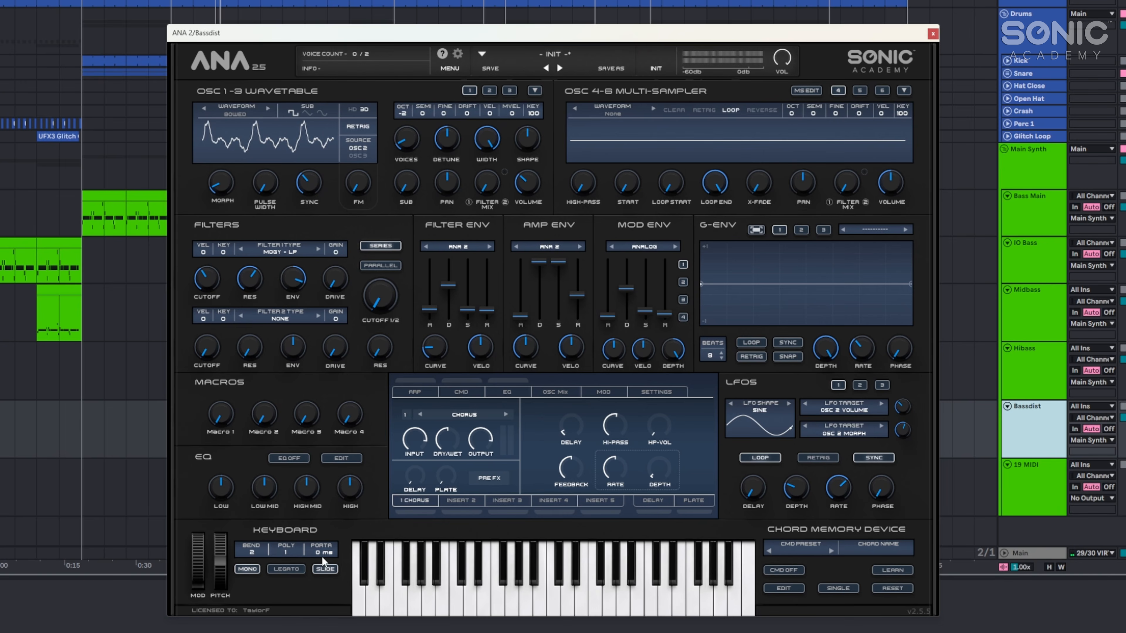
Raise the portamento time for the mono slide voice.
left_click_drag(324, 556, 340, 509)
Load the WShaper distortion into effect insert 1 in place of the chorus and enable it.
left_click(466, 421)
mouse_move(490, 463)
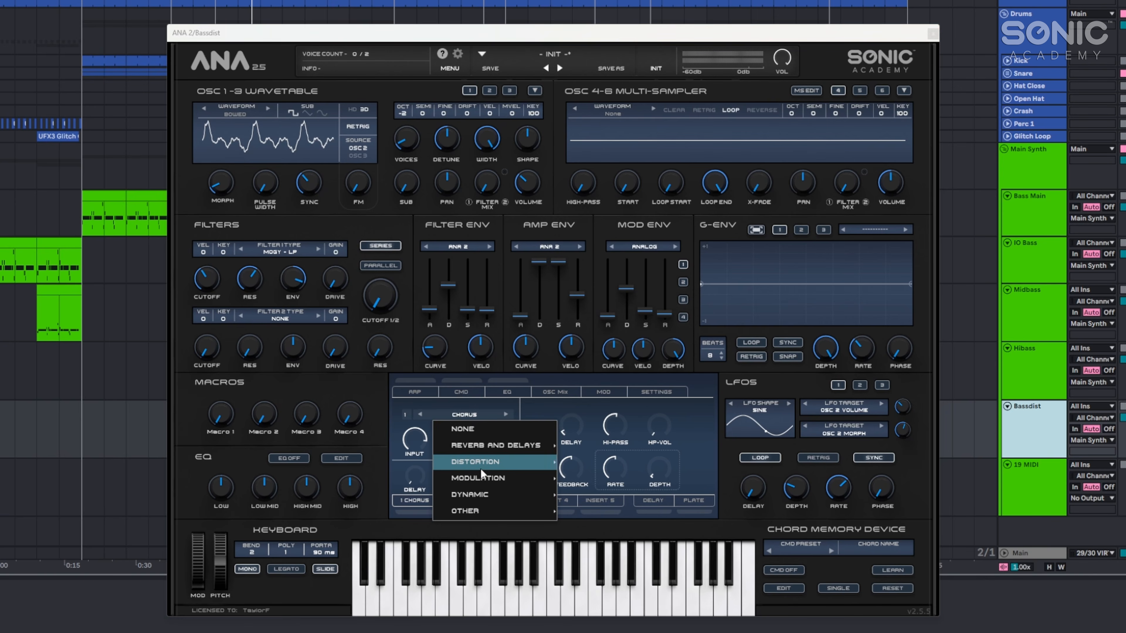
left_click(589, 427)
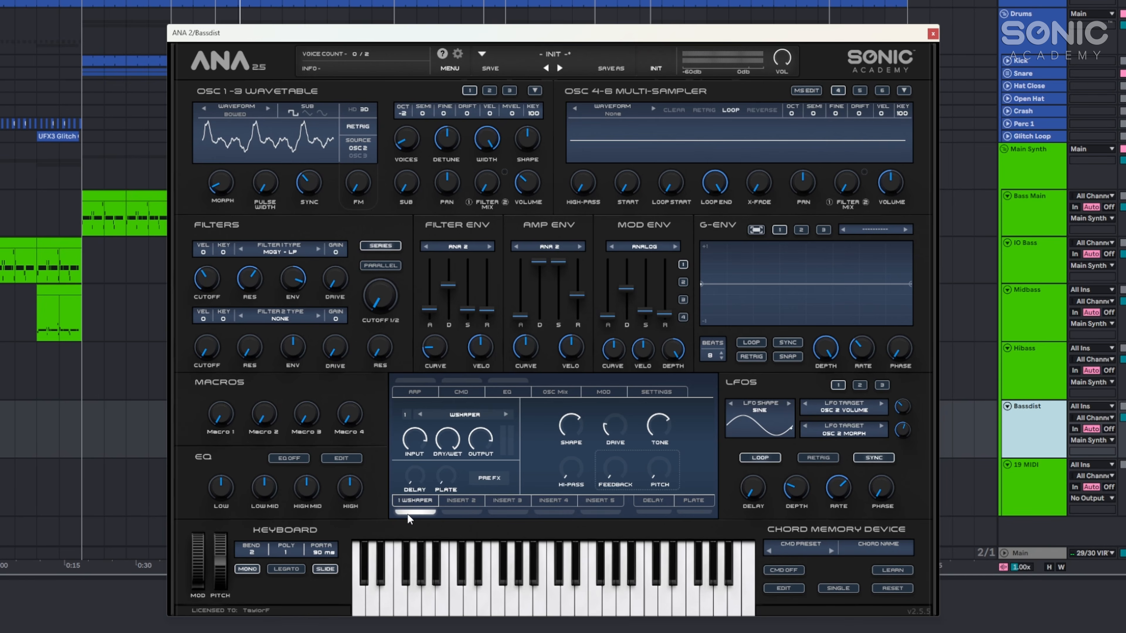
Play the bass and try different WShaper feedback amounts, settling at about 10%.
key("space")
mouse_move(615, 427)
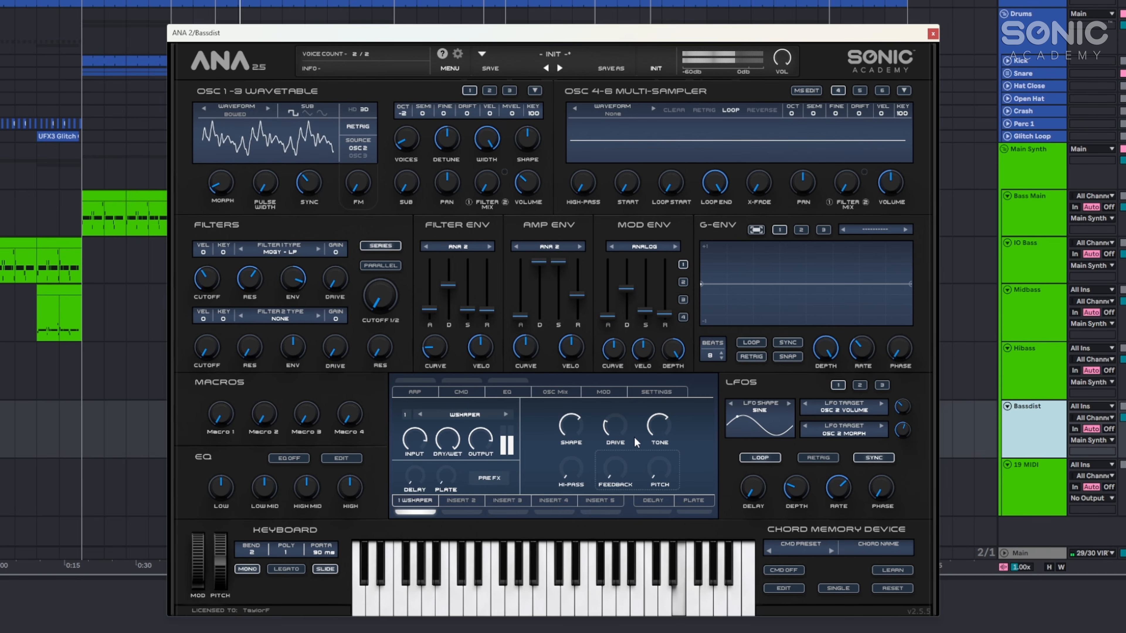
mouse_move(572, 464)
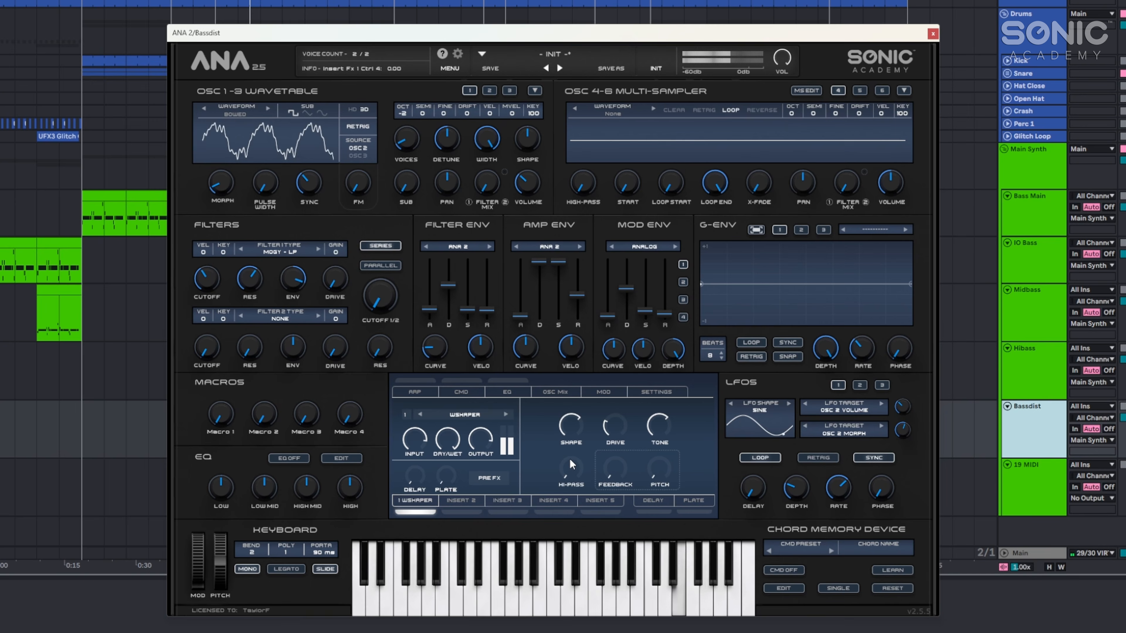
mouse_move(622, 475)
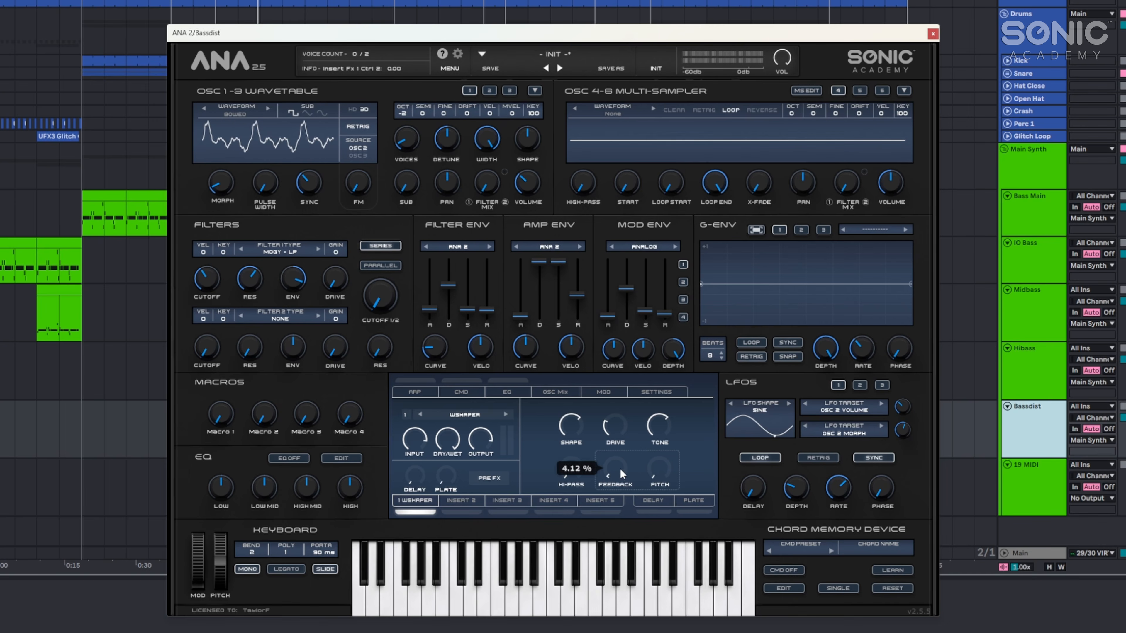
scroll(625, 467, "up", 1)
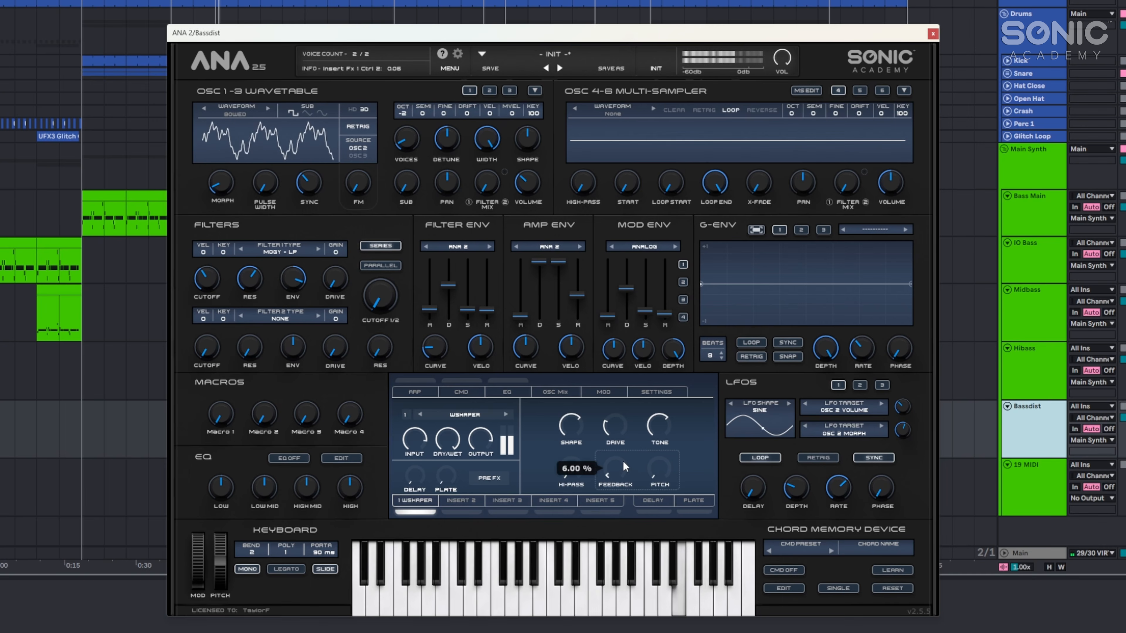
scroll(625, 465, "up", 10)
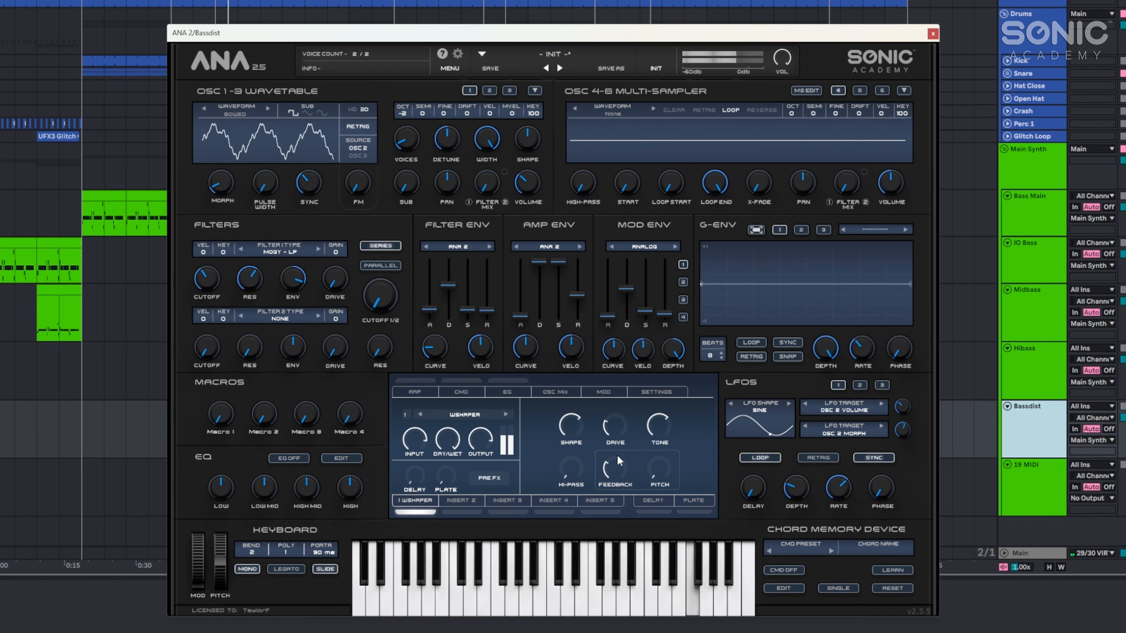
scroll(618, 471, "down", 10)
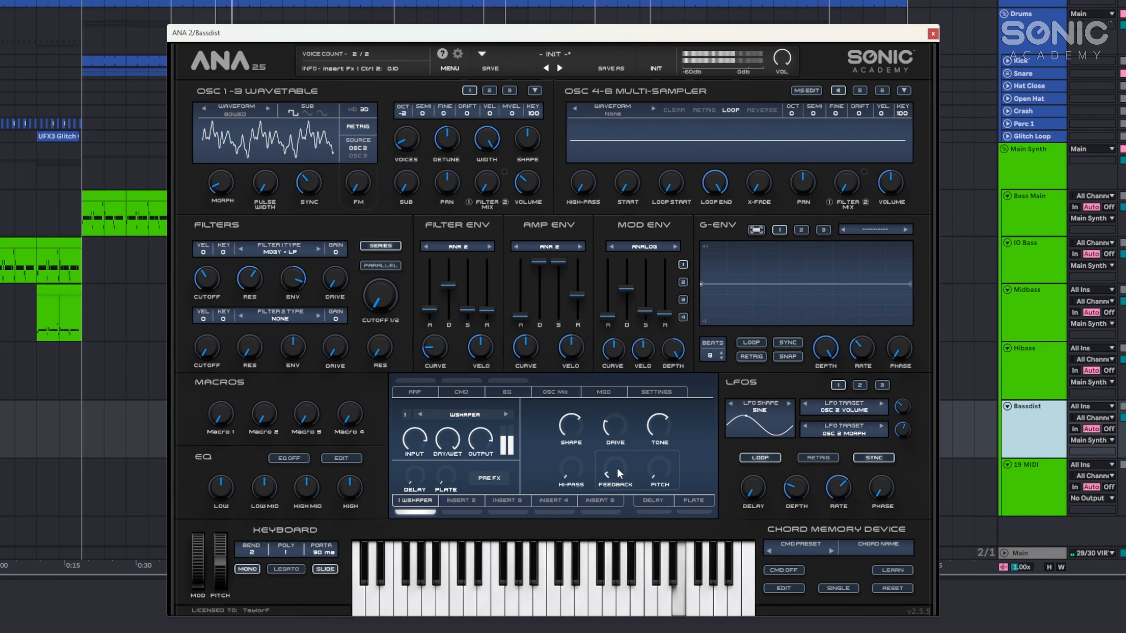
Load the Phaser into insert 2, enable it, set its feedback to about 55% and lower its dry/wet mix.
left_click(462, 500)
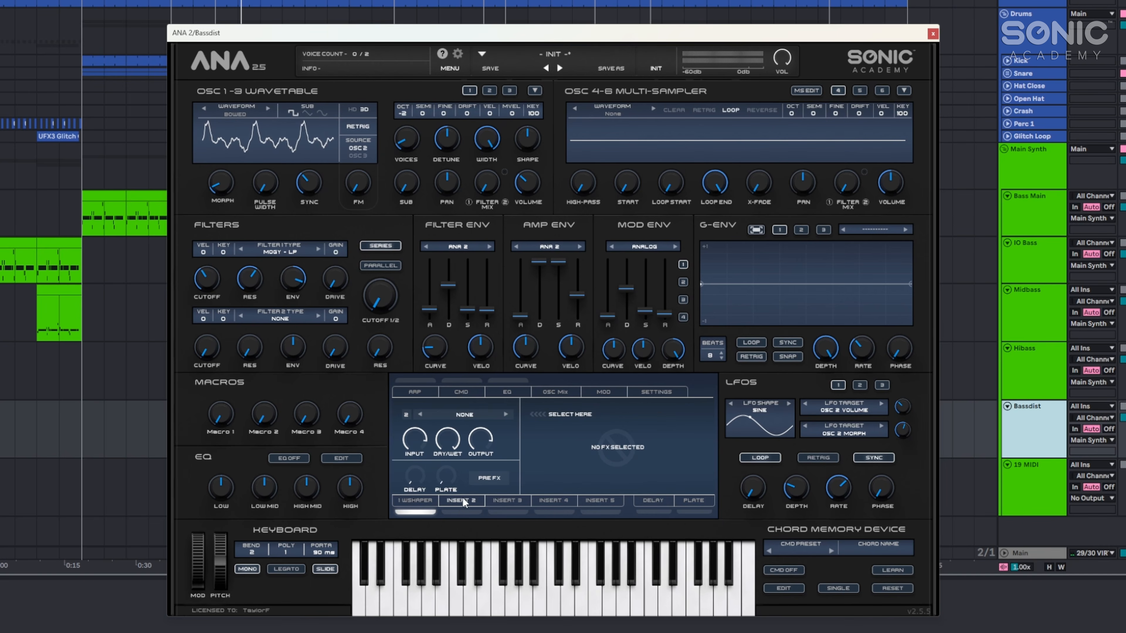
left_click(471, 418)
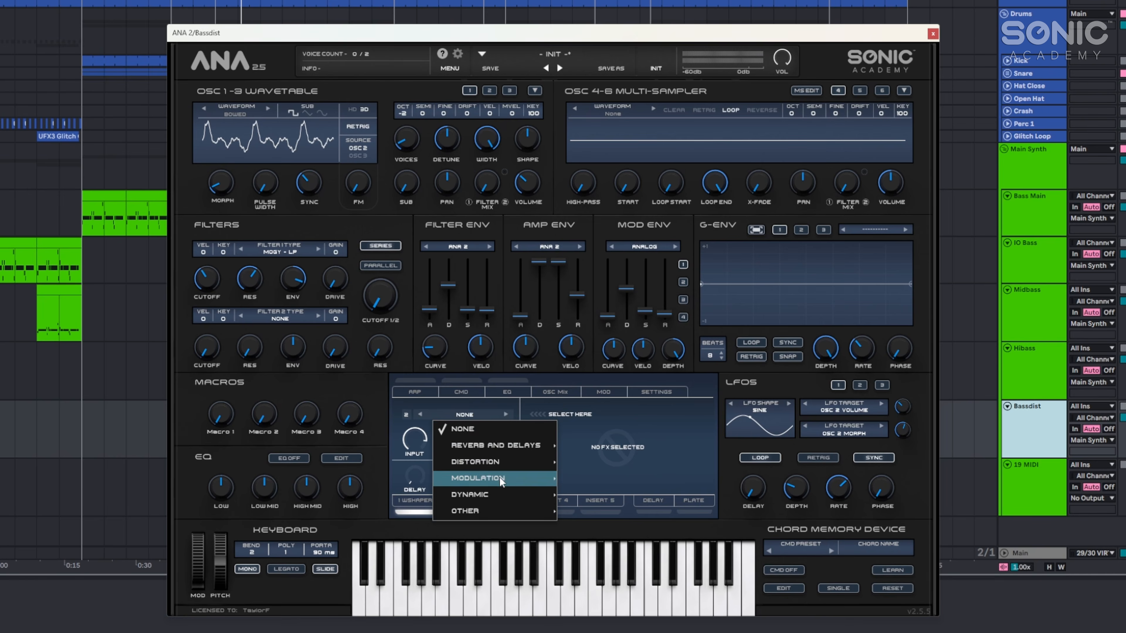
mouse_move(509, 476)
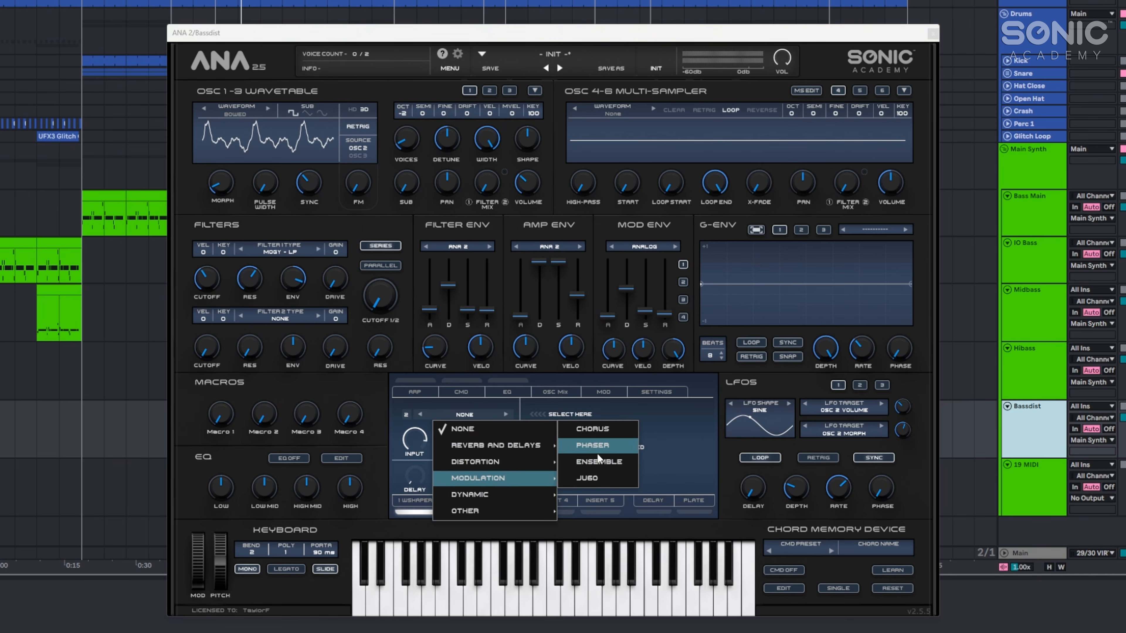
left_click(593, 445)
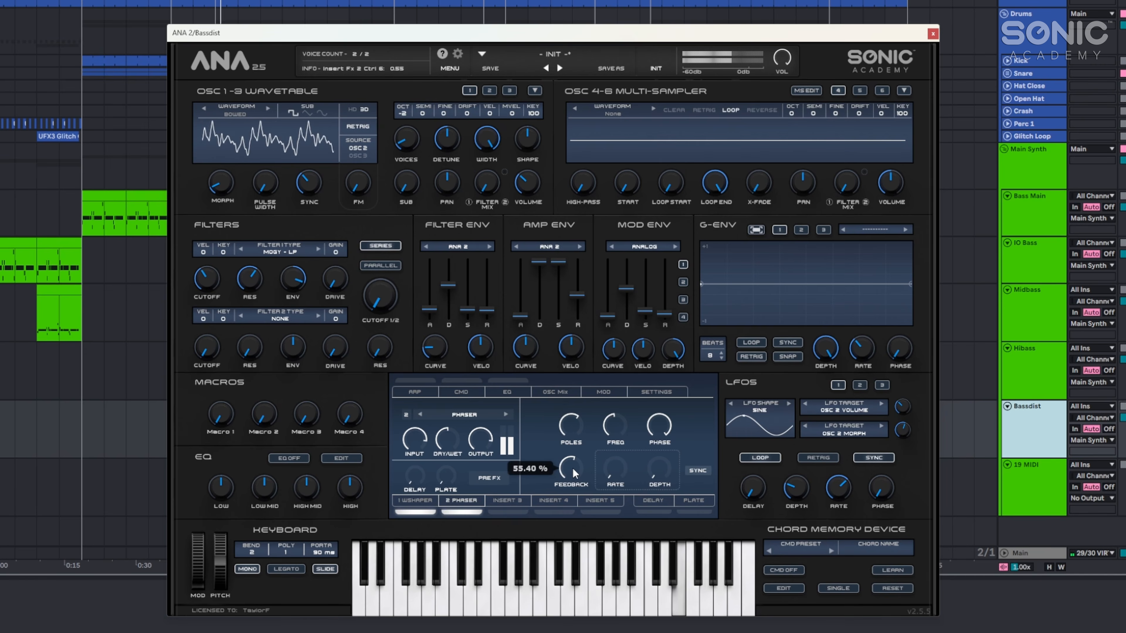
left_click_drag(575, 471, 580, 470)
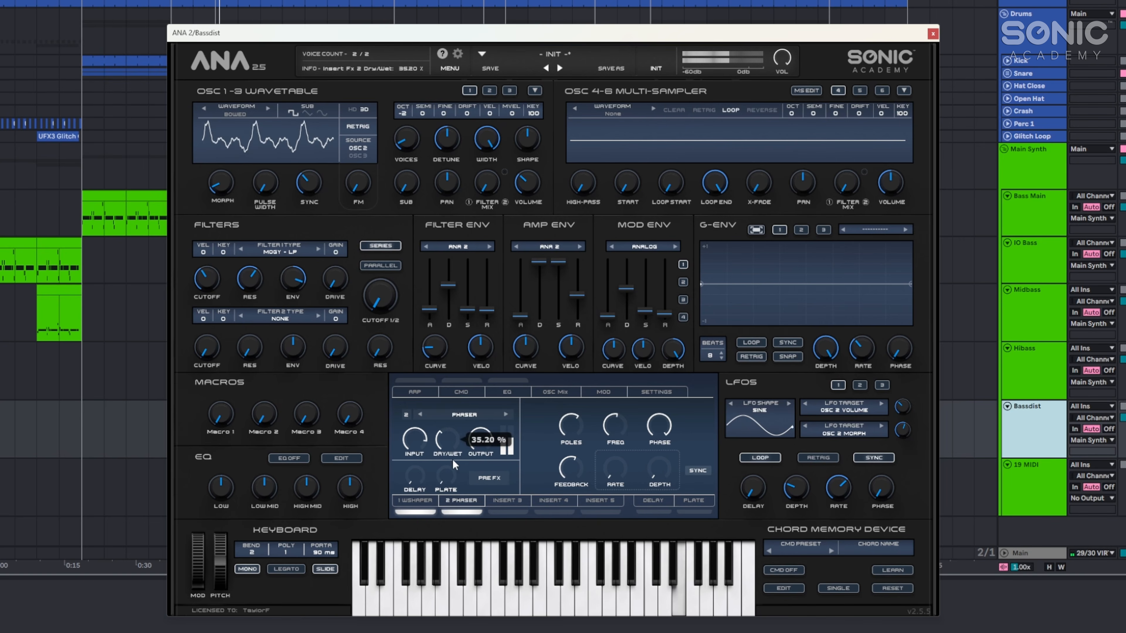
left_click_drag(461, 463, 467, 449)
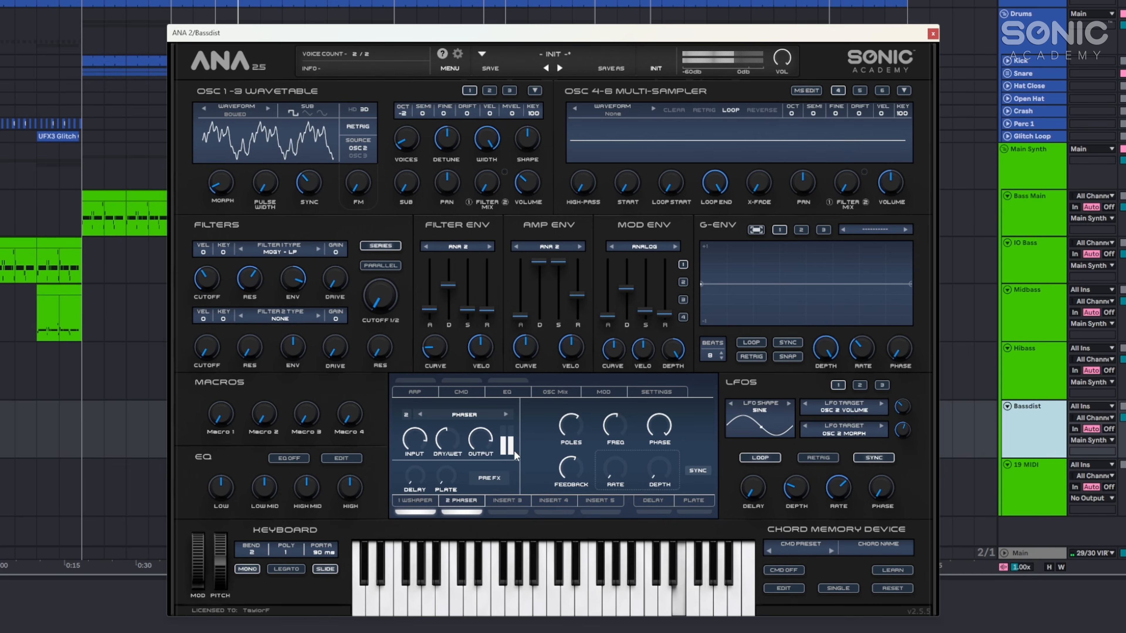
Enable insert 3, load the Limiter into it and fine-tune the effect.
left_click(510, 510)
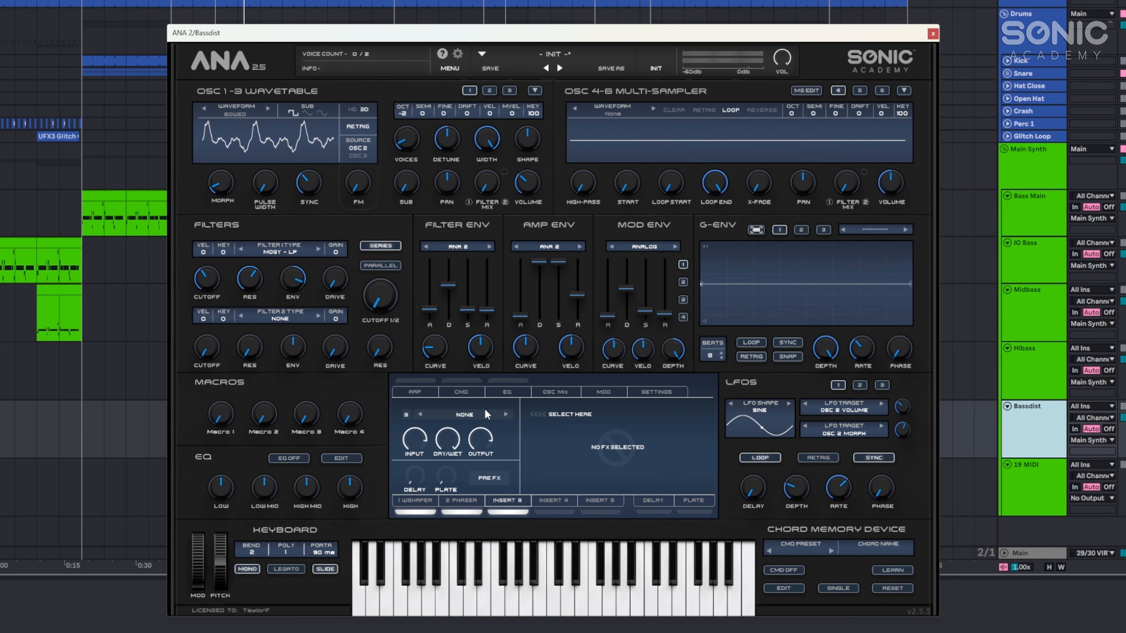
left_click(479, 414)
mouse_move(487, 494)
left_click(603, 428)
mouse_move(605, 428)
left_mouse_down()
mouse_move(606, 392)
mouse_move(612, 436)
left_mouse_up()
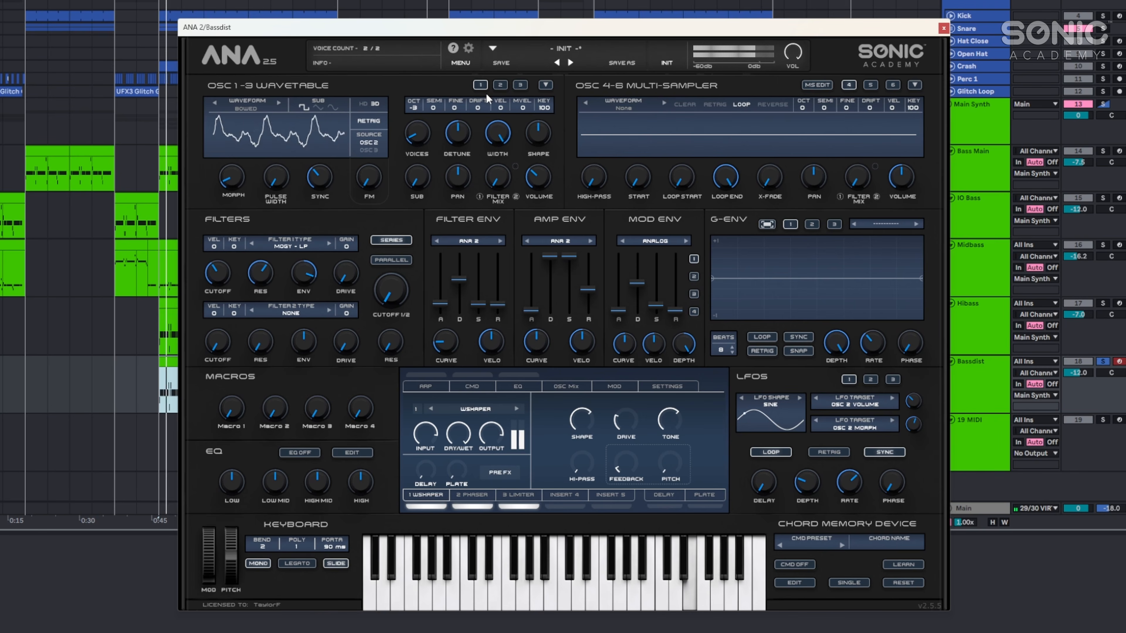
Stop playback, close the ANA 2 window, and search for VELA to add the reverb to the Bassdist track.
key("space")
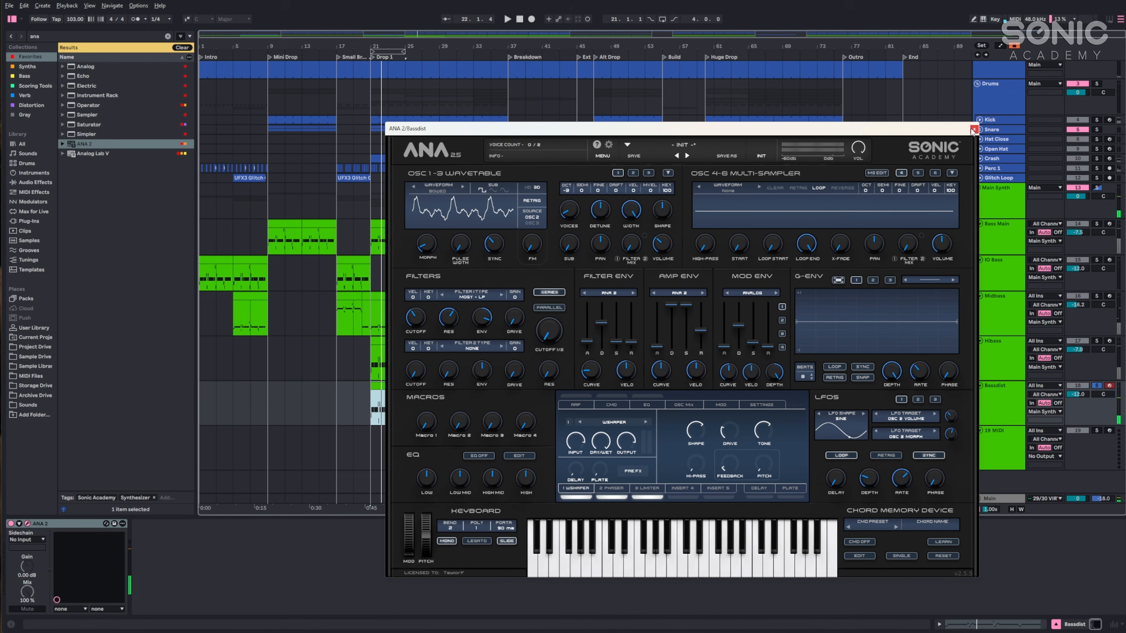
left_click(944, 28)
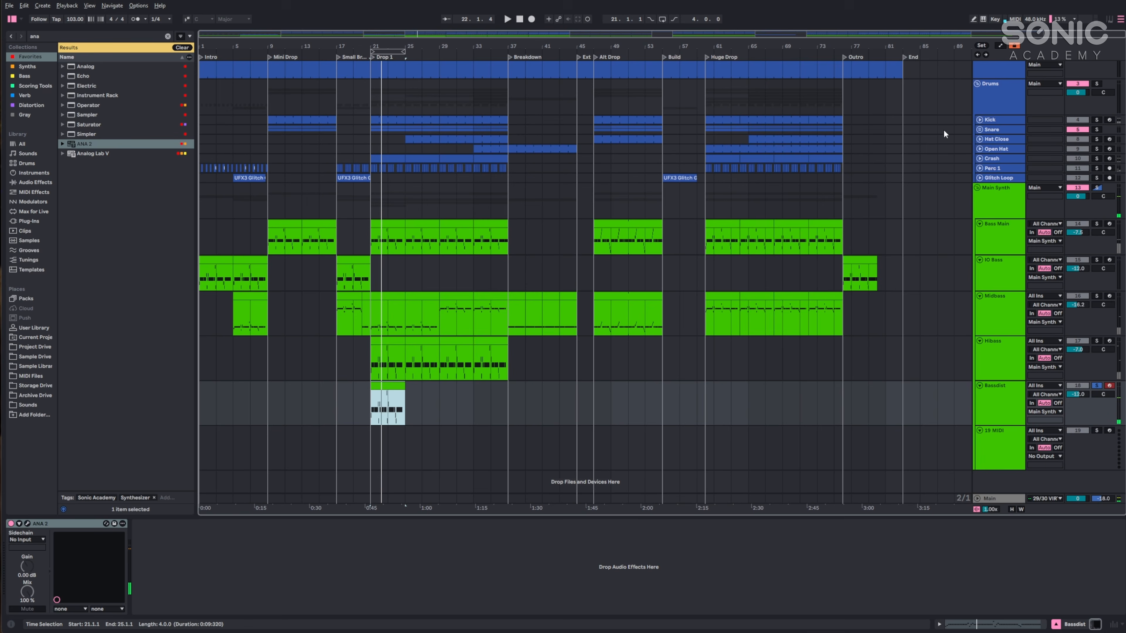
left_click(155, 35)
double_click(155, 35)
left_click(155, 35)
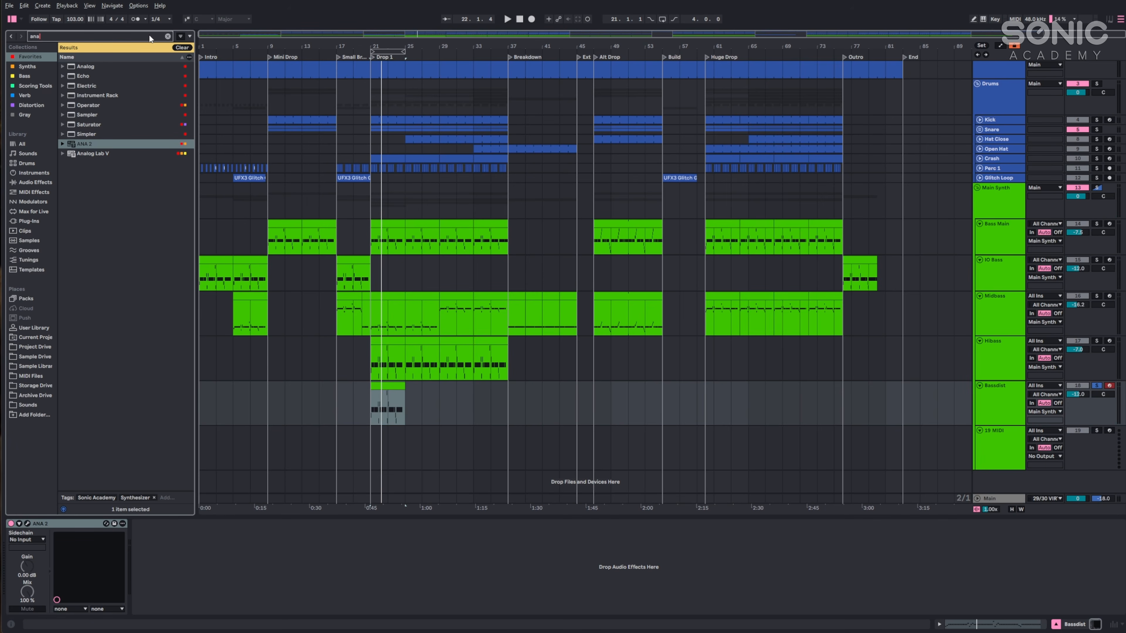
double_click(149, 35)
key("BackSpace")
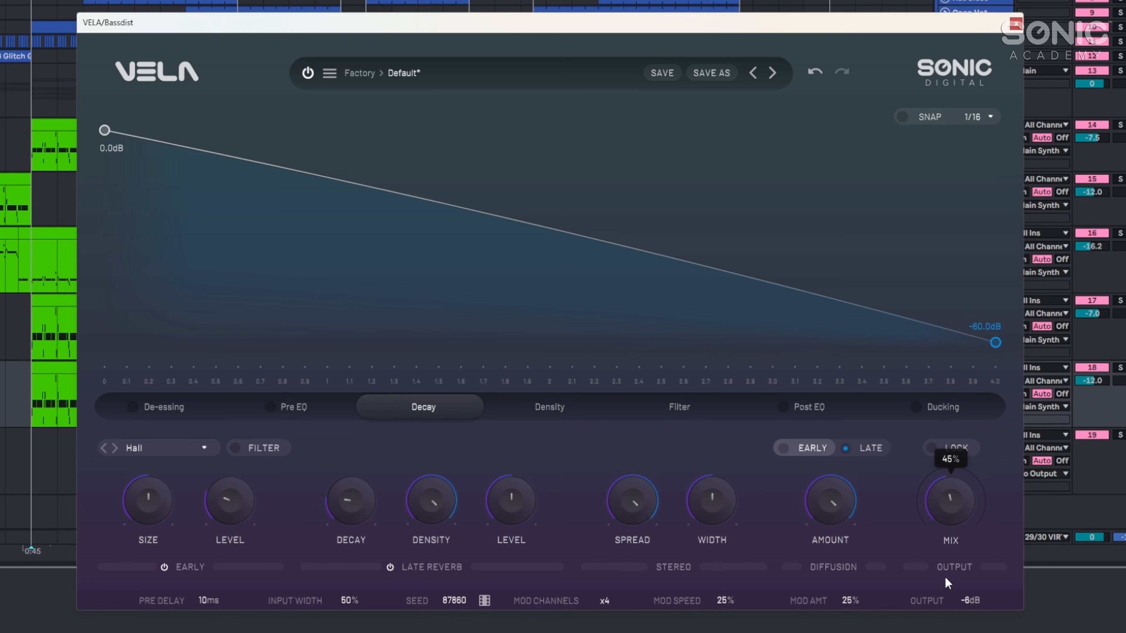
Lower VELA's mix, lock it and set the output level to 0 dB.
left_click_drag(948, 512, 942, 459)
left_click(927, 448)
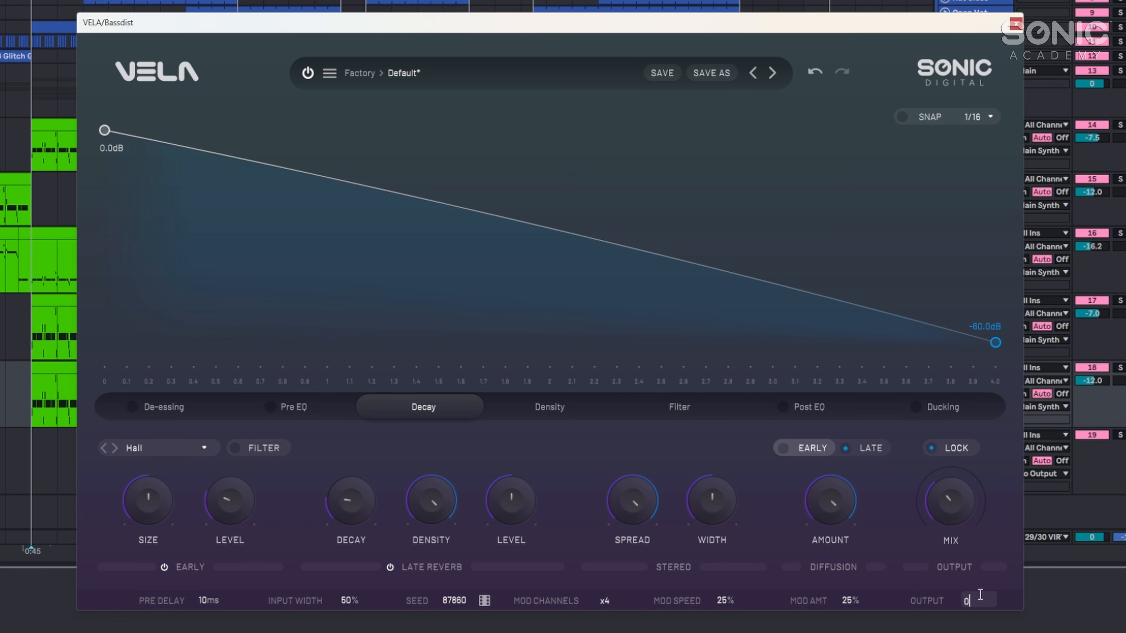
key("Return")
Turn off VELA's late reverb and choose the Close real space for the early reflections.
left_click(390, 568)
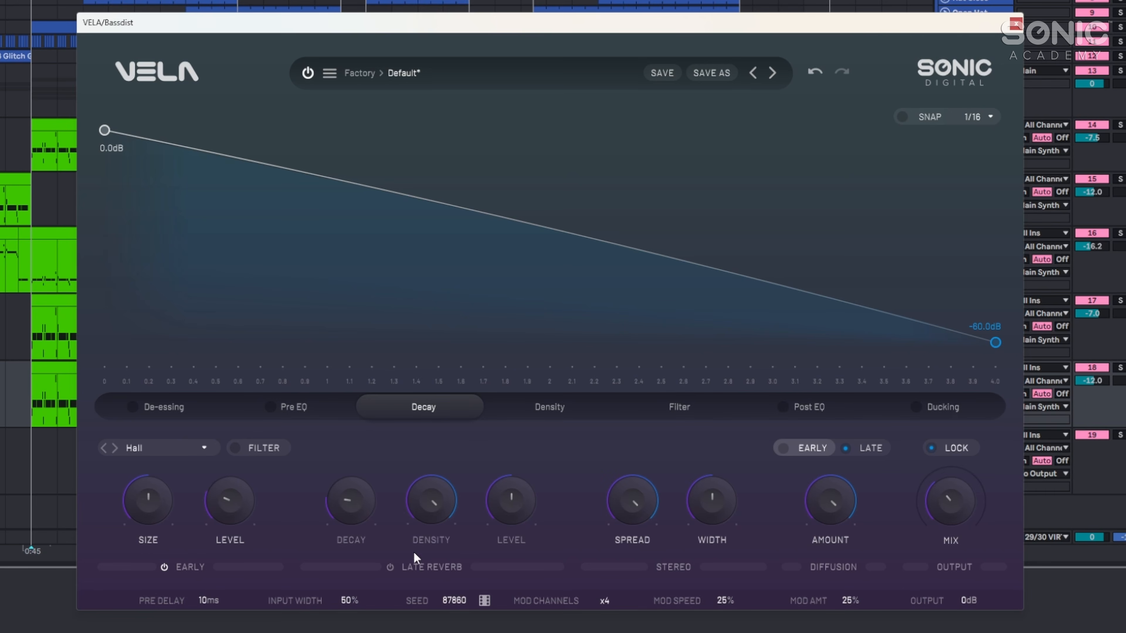
left_click(185, 448)
mouse_move(198, 392)
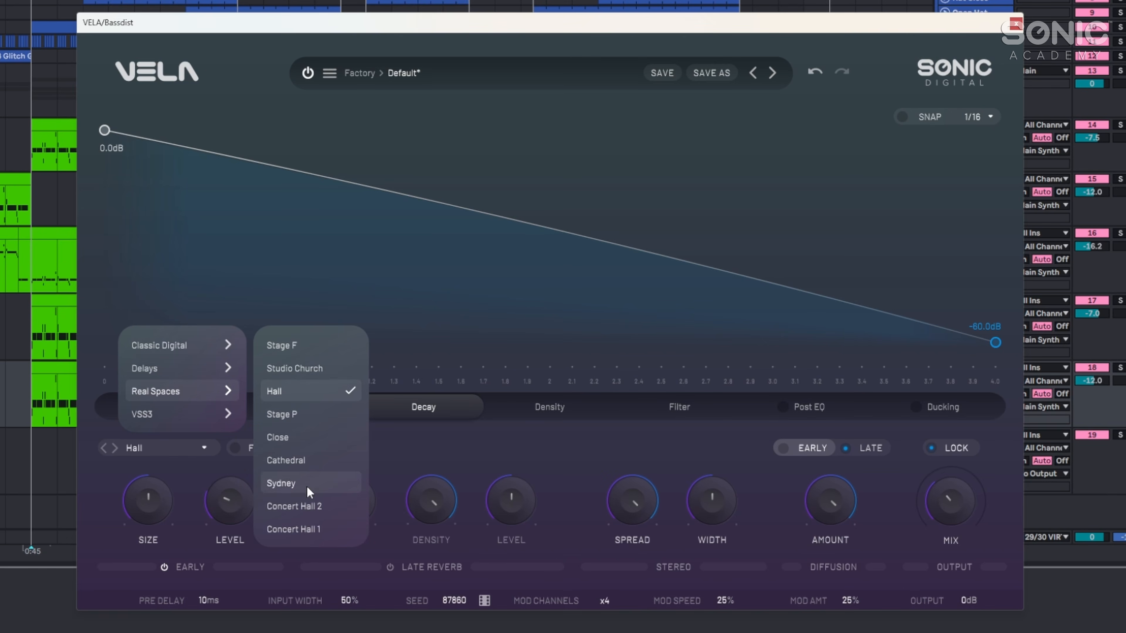
left_click(300, 438)
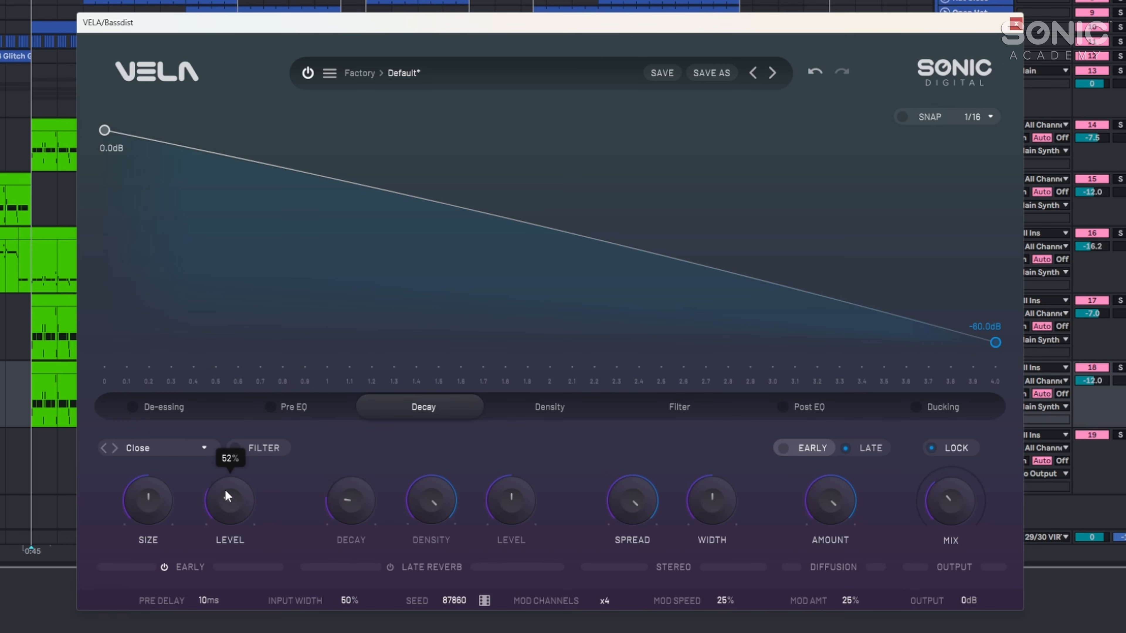
Solo Bassdist and, during playback, set VELA's early level to about 101%, reduce the size and set the mix to about 39%.
left_click(1118, 368)
key("space")
left_click_drag(236, 487, 231, 504)
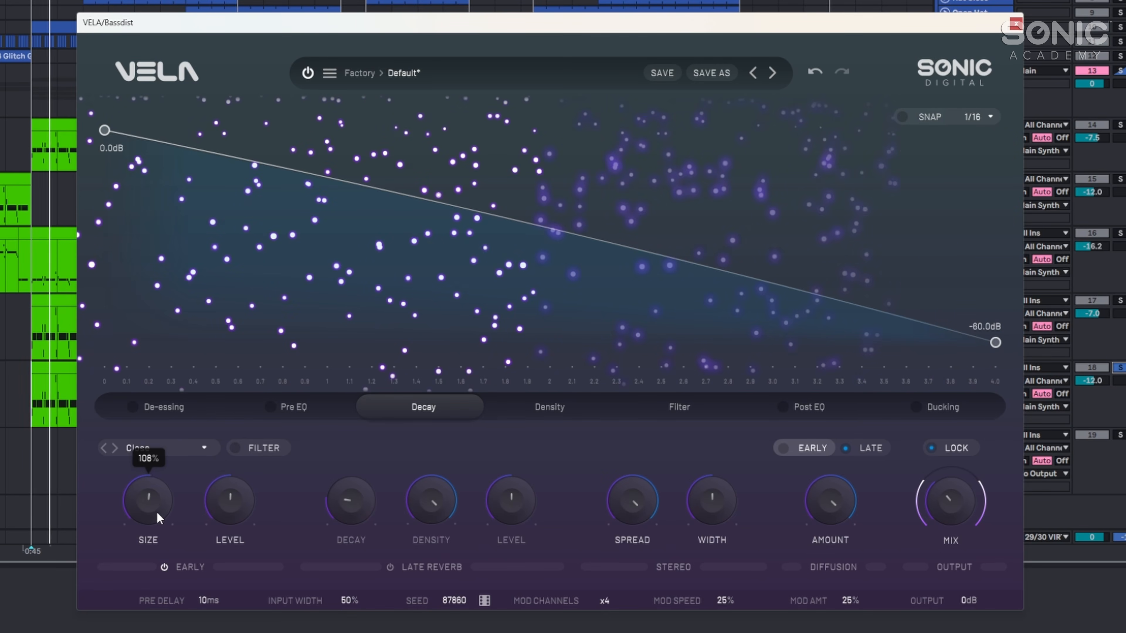
mouse_move(157, 511)
left_mouse_down()
mouse_move(156, 525)
mouse_move(145, 497)
left_mouse_up()
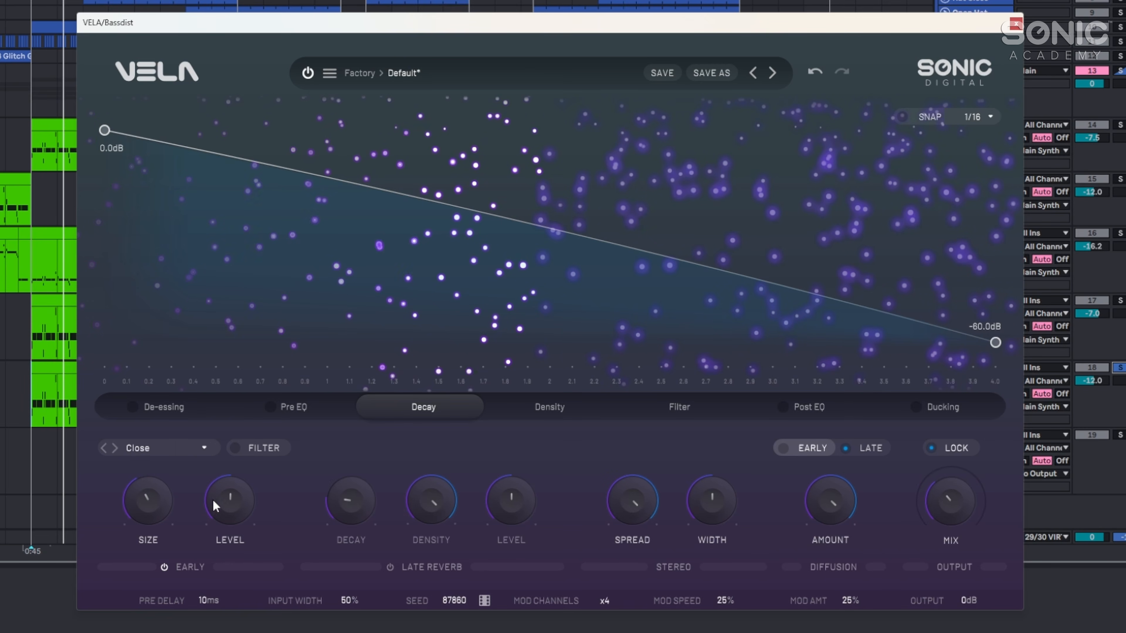
mouse_move(227, 501)
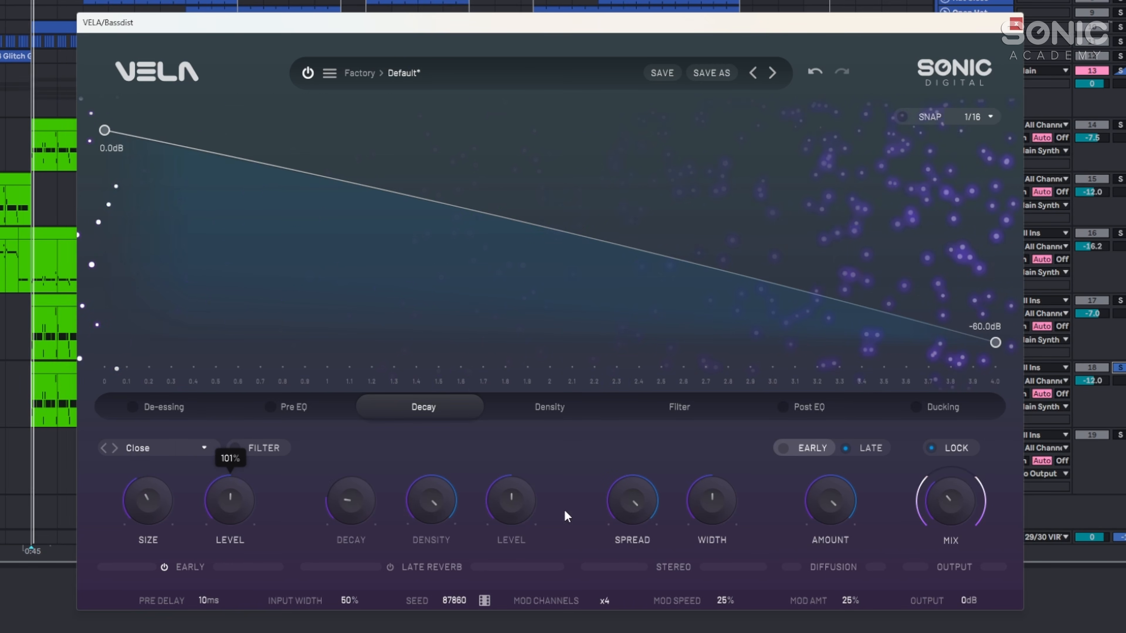
mouse_move(946, 506)
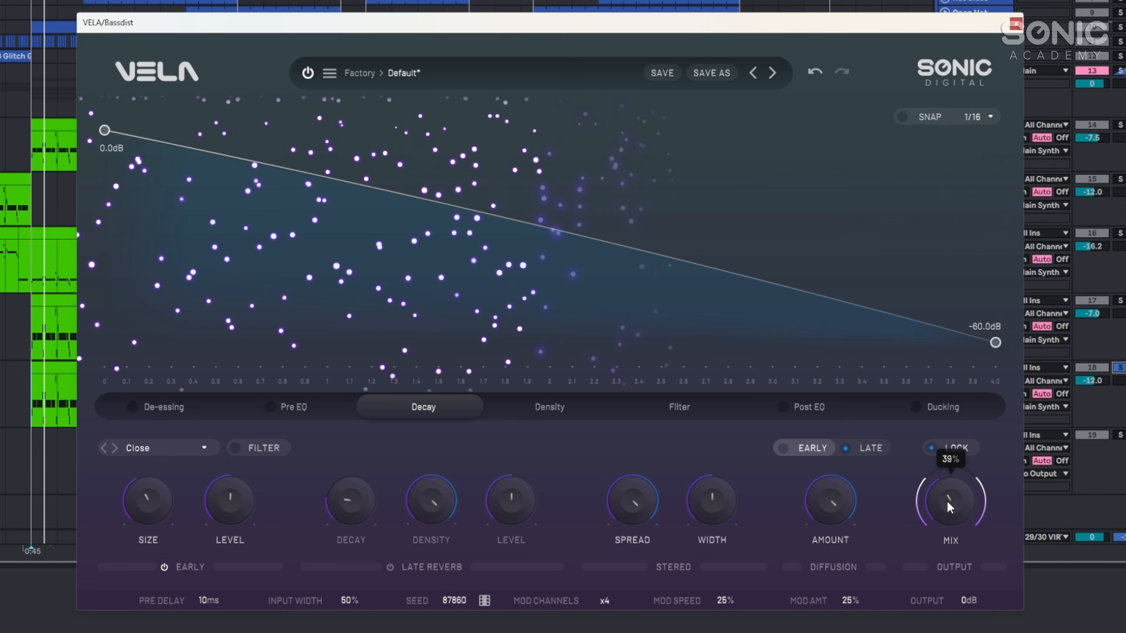
left_click_drag(949, 498, 948, 495)
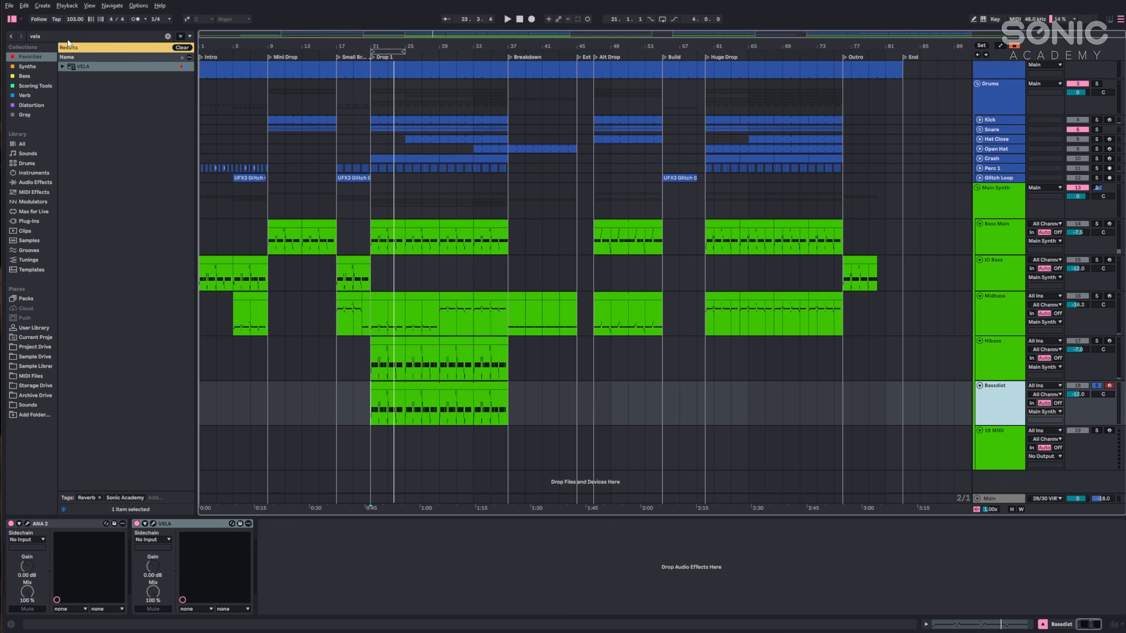
Search the browser for "ju" and add the JU-60 effect after VELA on the Bassdist track.
left_click(67, 38)
type("j")
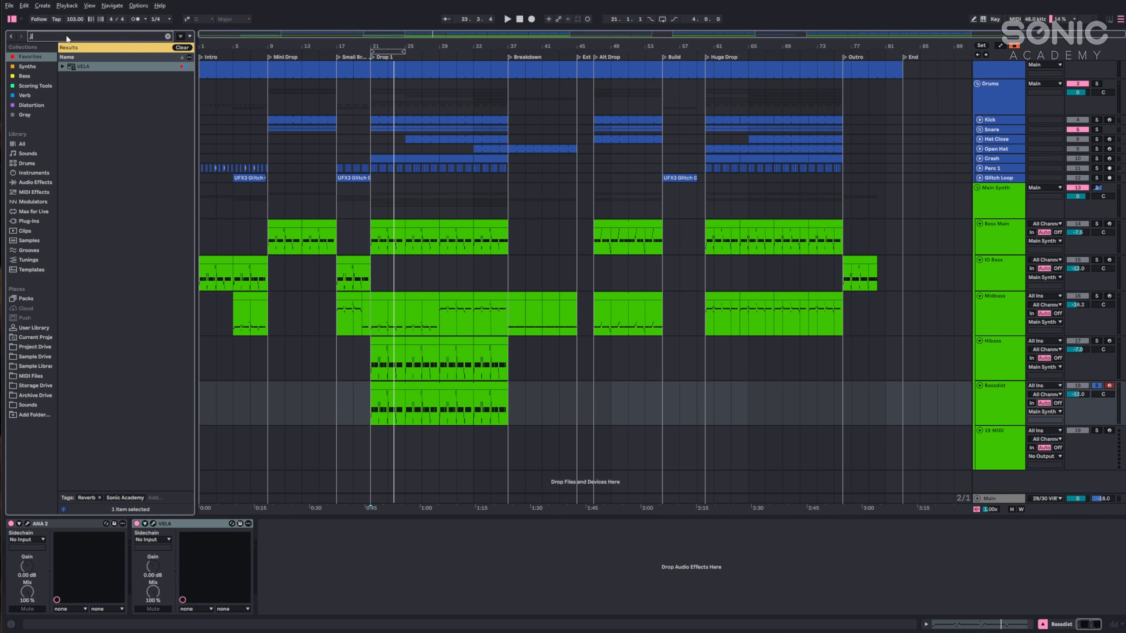
type("u")
left_click_drag(84, 153, 353, 540)
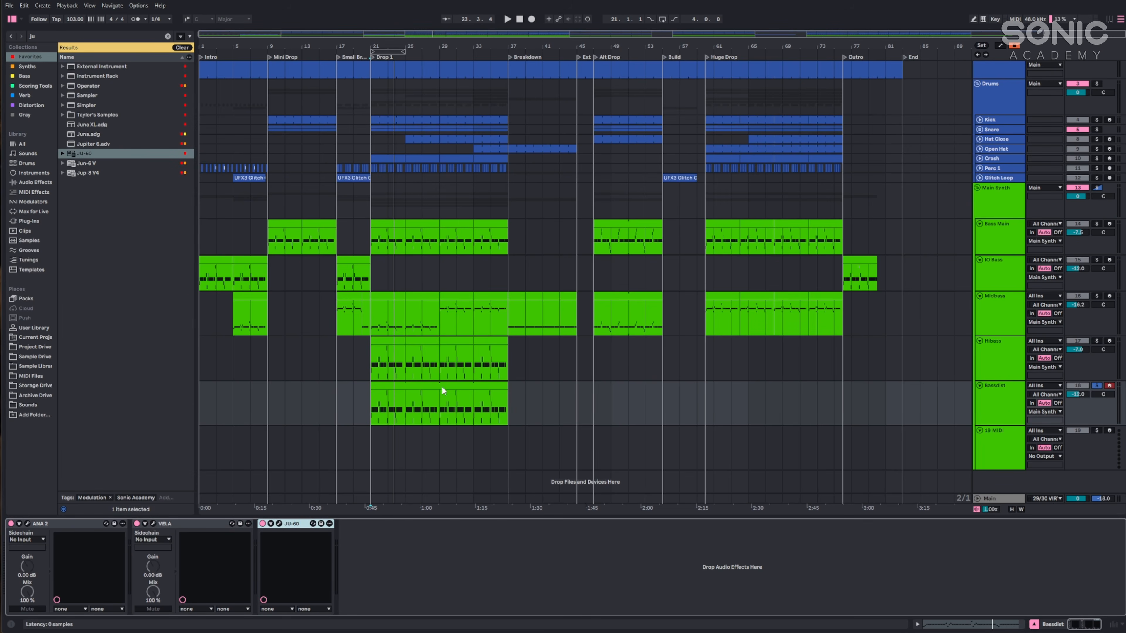
During playback, lower the JU-60 chorus mix to about 25 and close the plugin window.
key("space")
left_click_drag(599, 288, 601, 308)
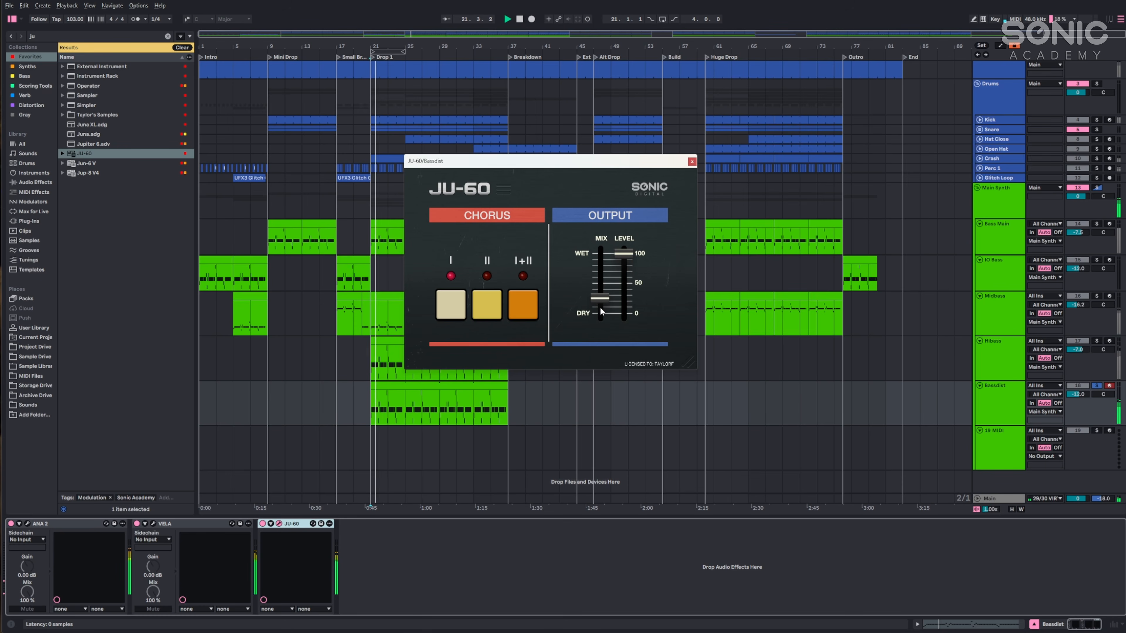
left_click(691, 162)
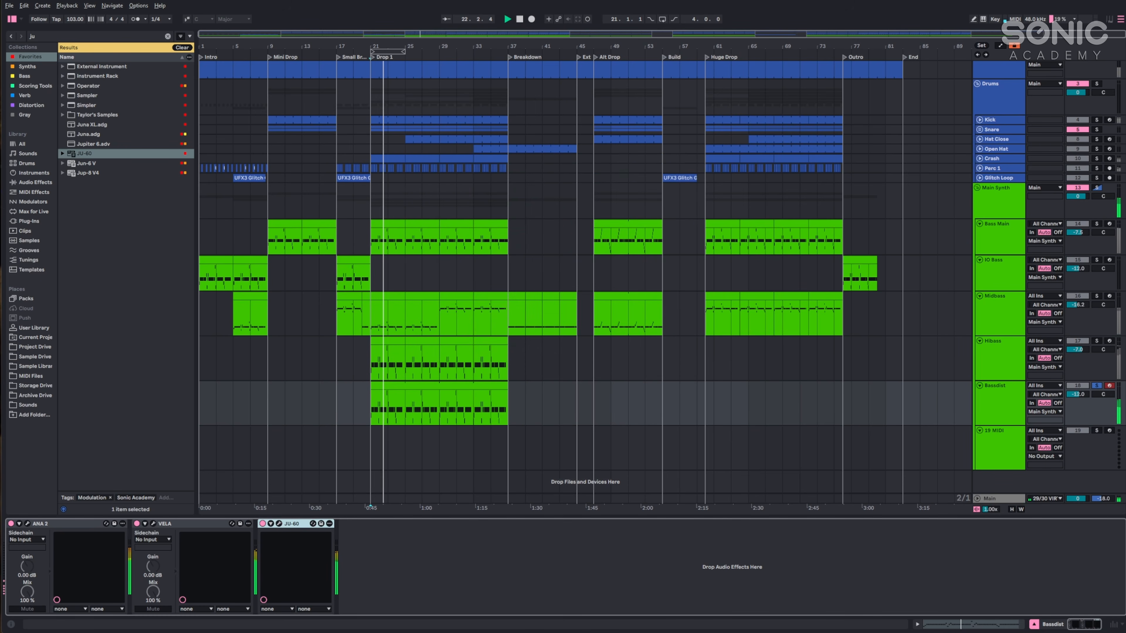
Search the browser for "sat", add Saturator after JU-60 on Bassdist and choose the Medium Curve shape.
left_click(116, 34)
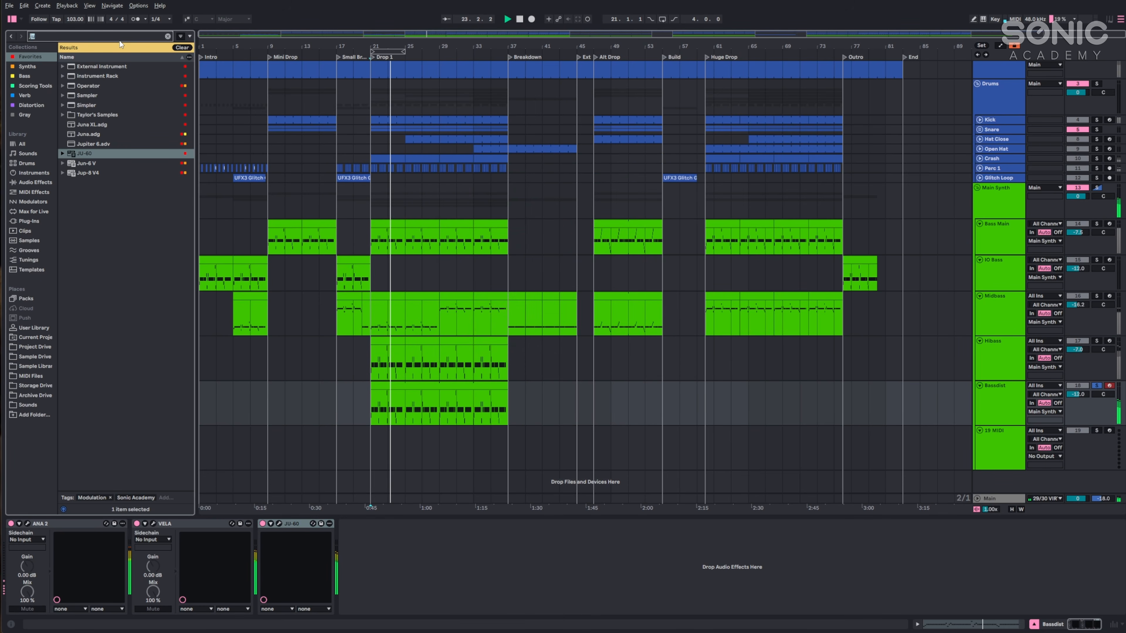
type("sa")
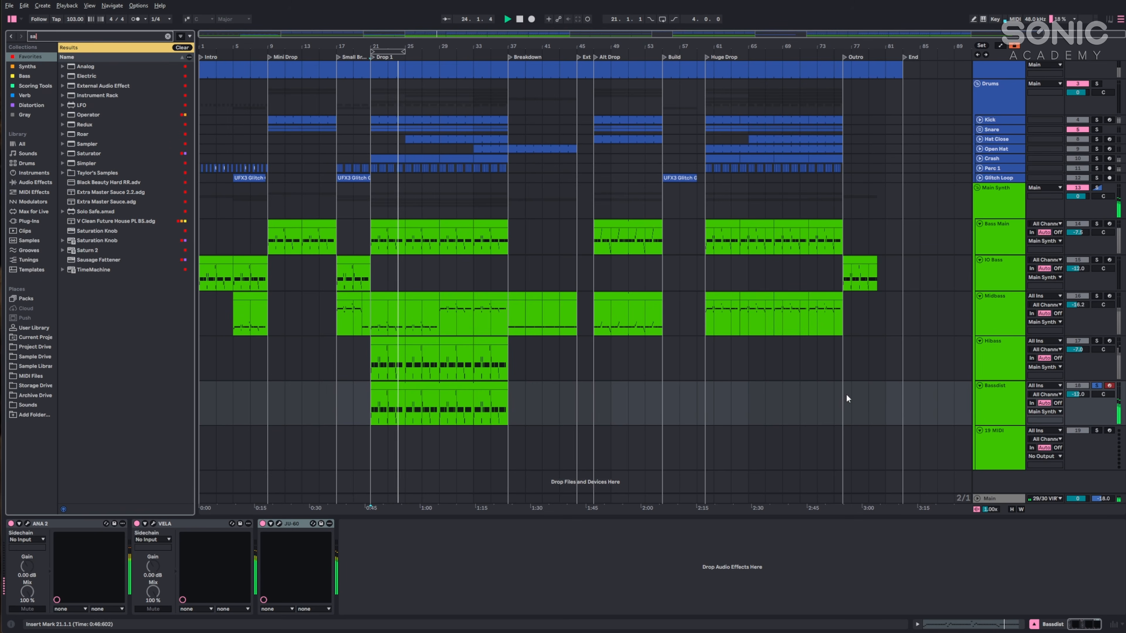
left_click(903, 399)
left_click(84, 38)
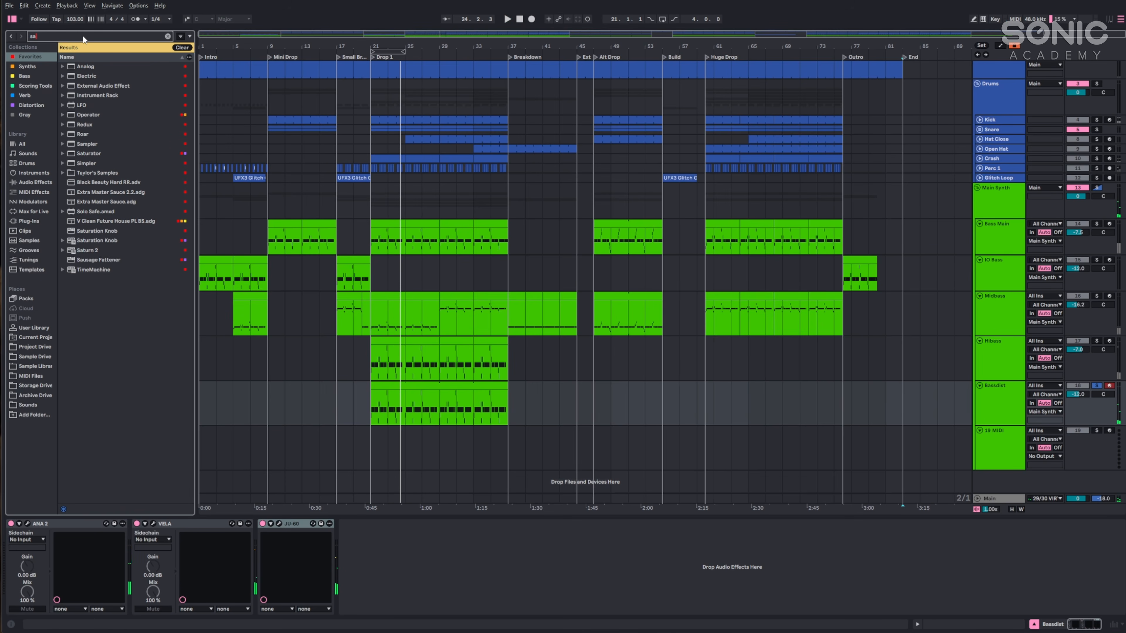
type("sat")
left_click_drag(79, 89, 333, 566)
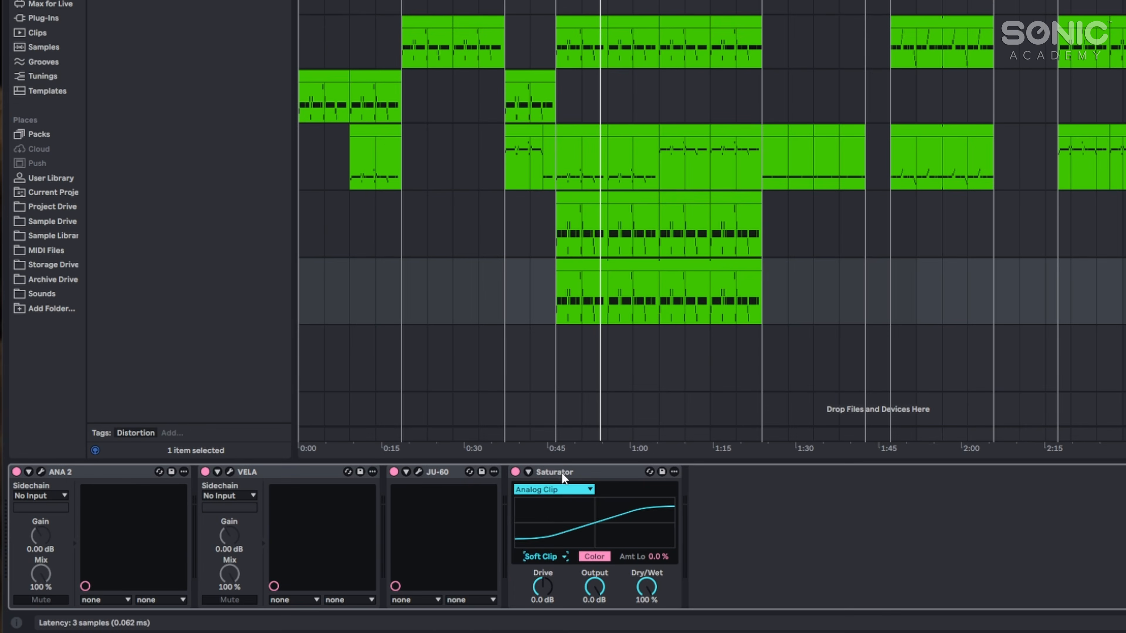
left_click(383, 535)
left_click(563, 536)
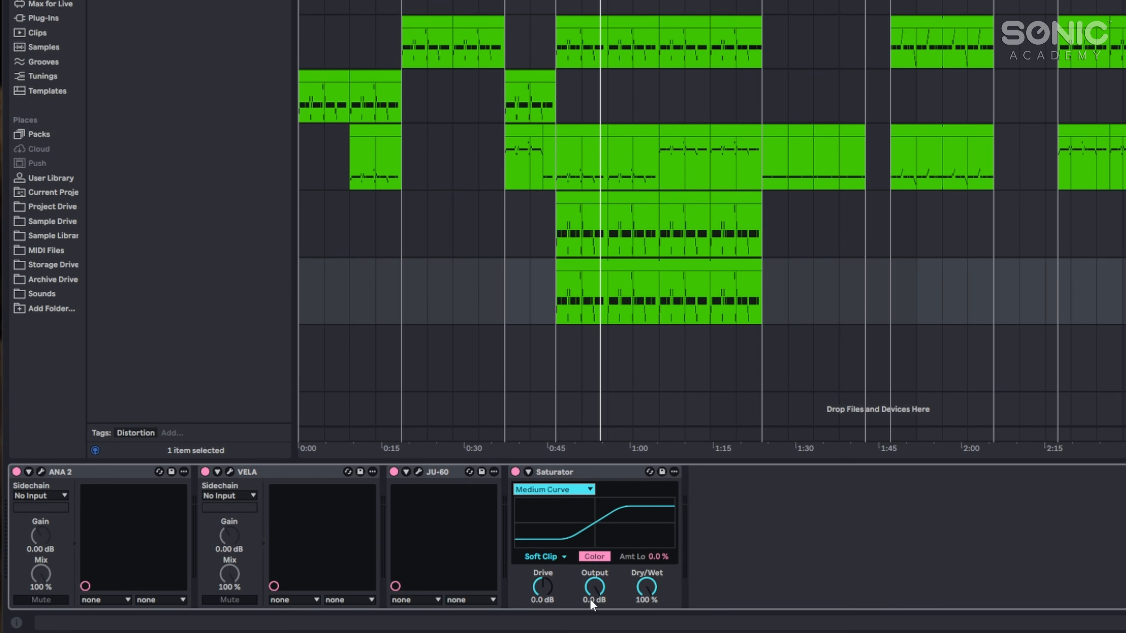
Play the Bassdist clip from the start of Drop 1 and set Saturator's drive to 16 dB and output to -8.3 dB.
left_click(590, 264)
key("space")
left_click_drag(543, 587, 543, 537)
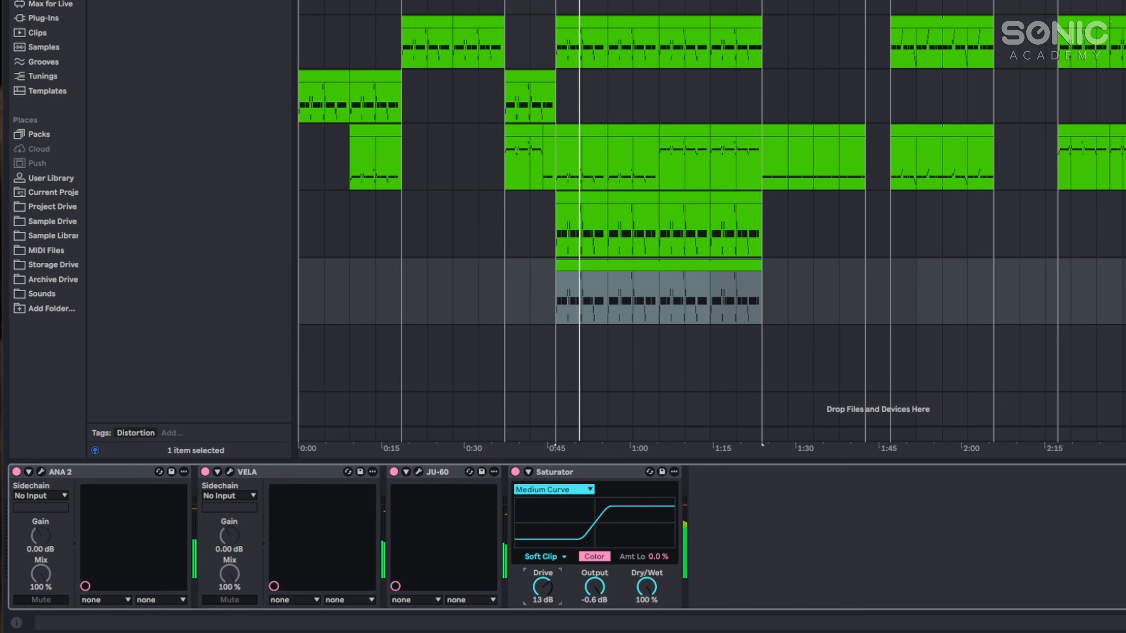
left_click_drag(607, 574, 606, 590)
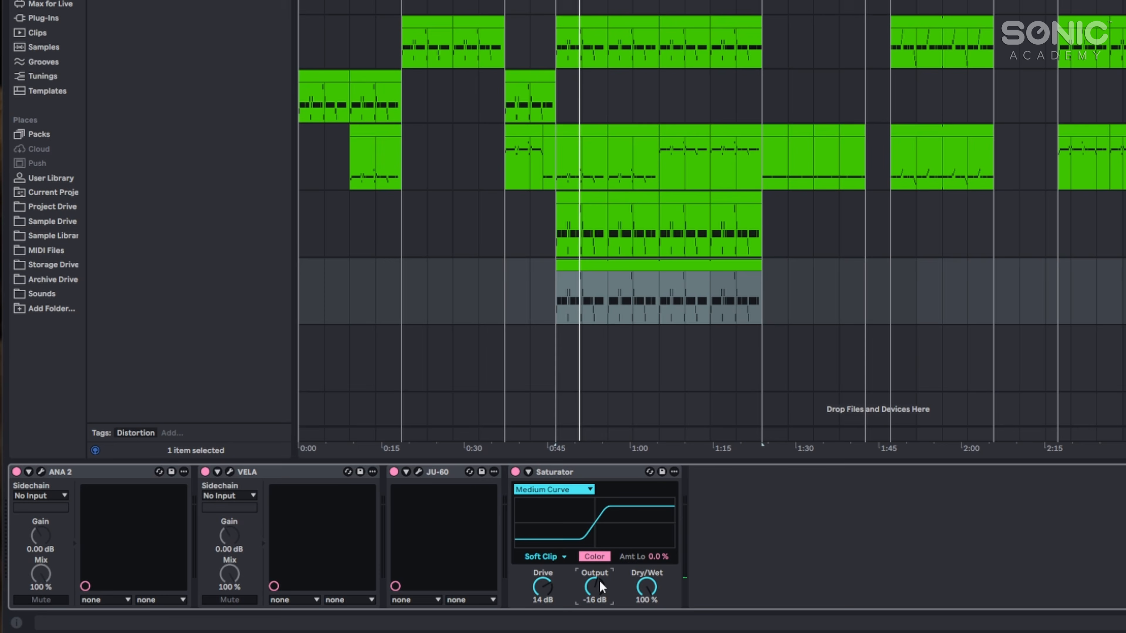
key("space")
left_click_drag(606, 590, 551, 574)
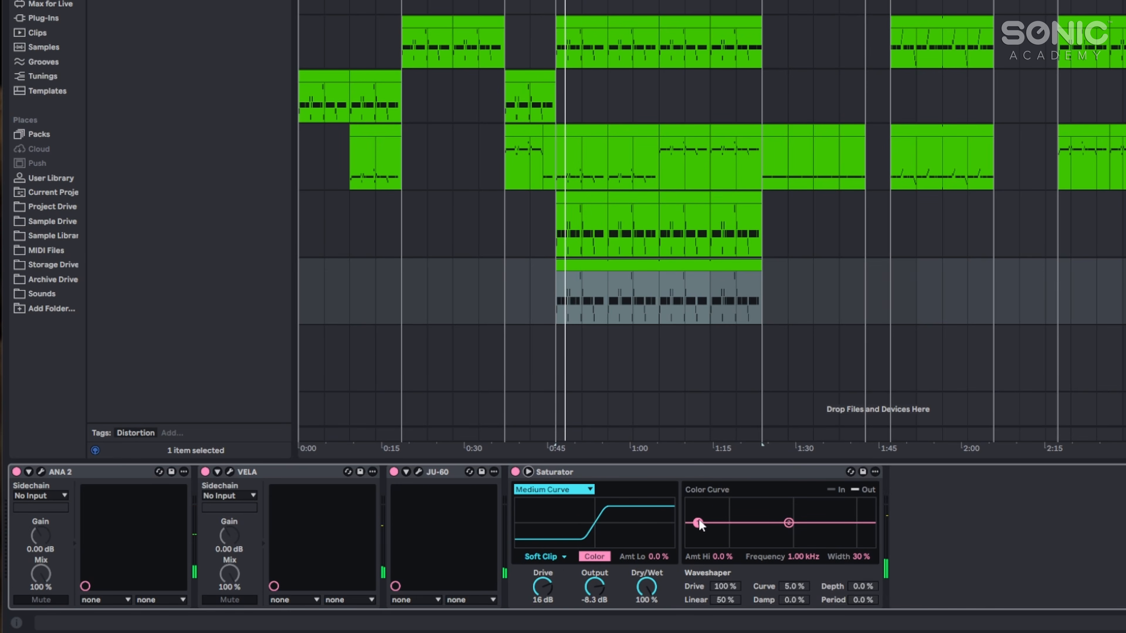
Shape Saturator's color curve with the low amount at -27%, the high amount at 54% and the frequency at 554 Hz.
left_click_drag(699, 523, 699, 529)
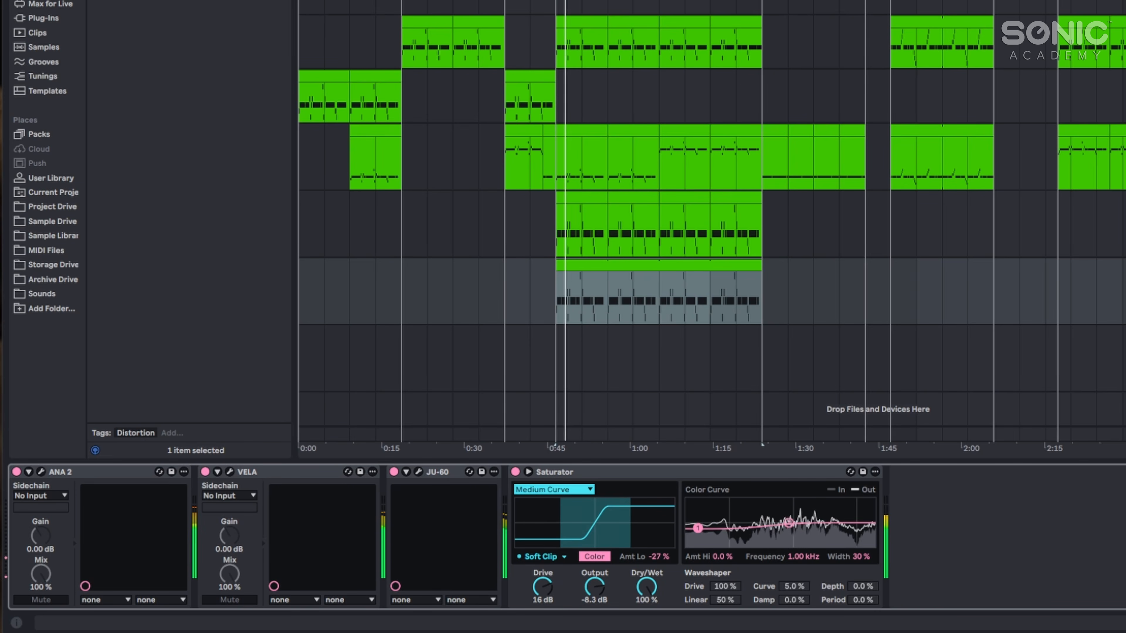
mouse_move(789, 523)
left_mouse_down()
mouse_move(786, 503)
mouse_move(772, 511)
left_mouse_up()
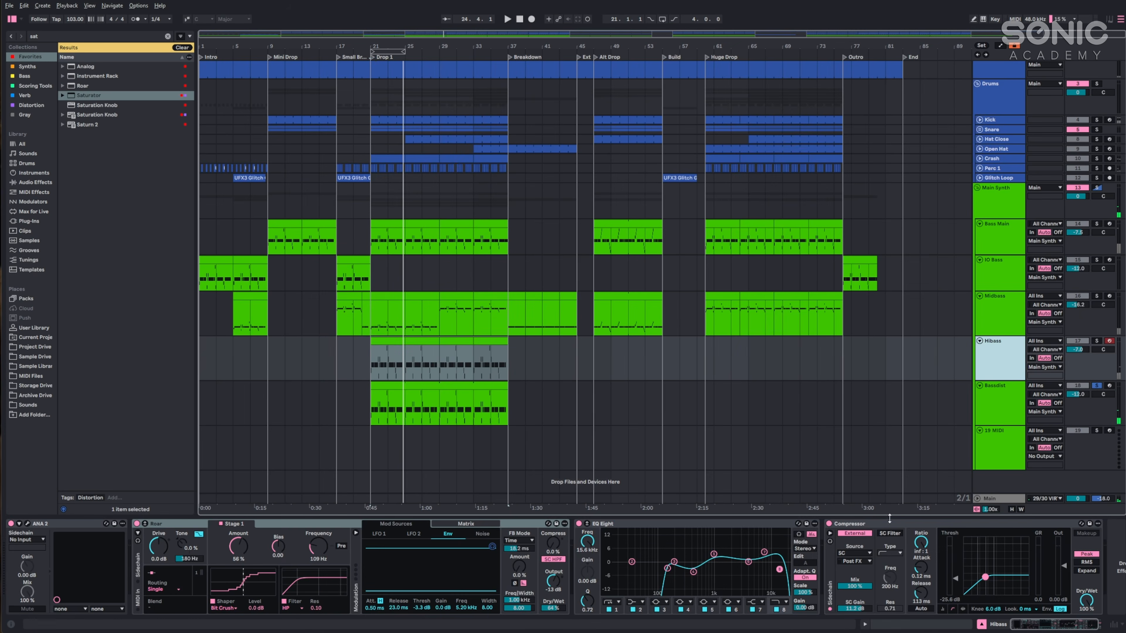
Copy Hibass's sidechain Compressor to Bassdist and add EQ Eight before it with a low cut at 100 Hz.
left_click(991, 405)
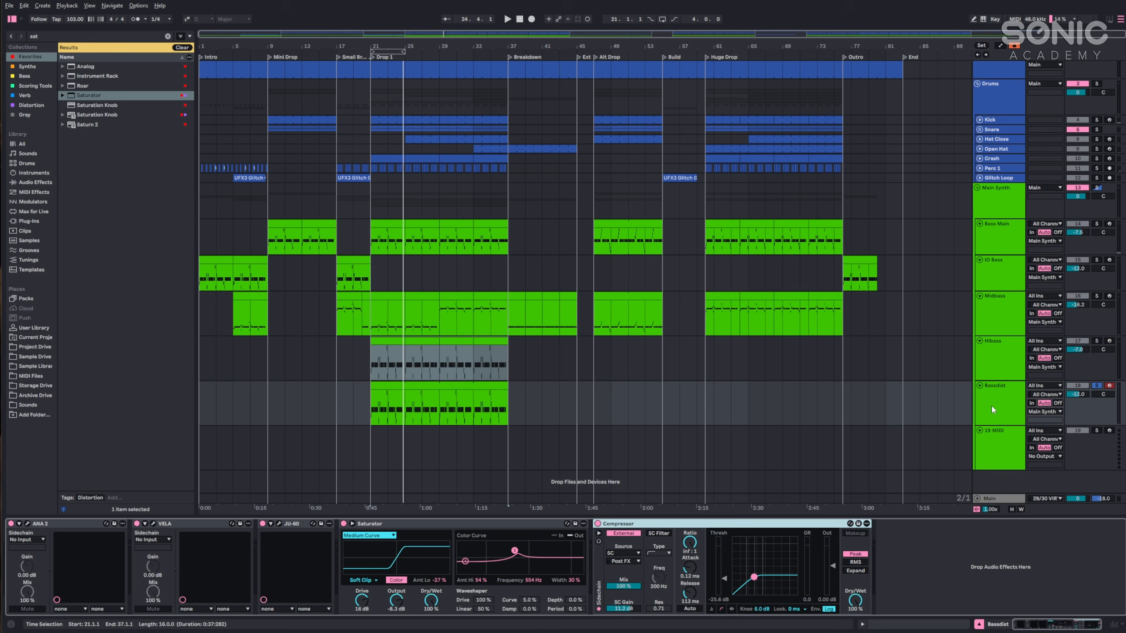
key("ctrl+f")
type("eq")
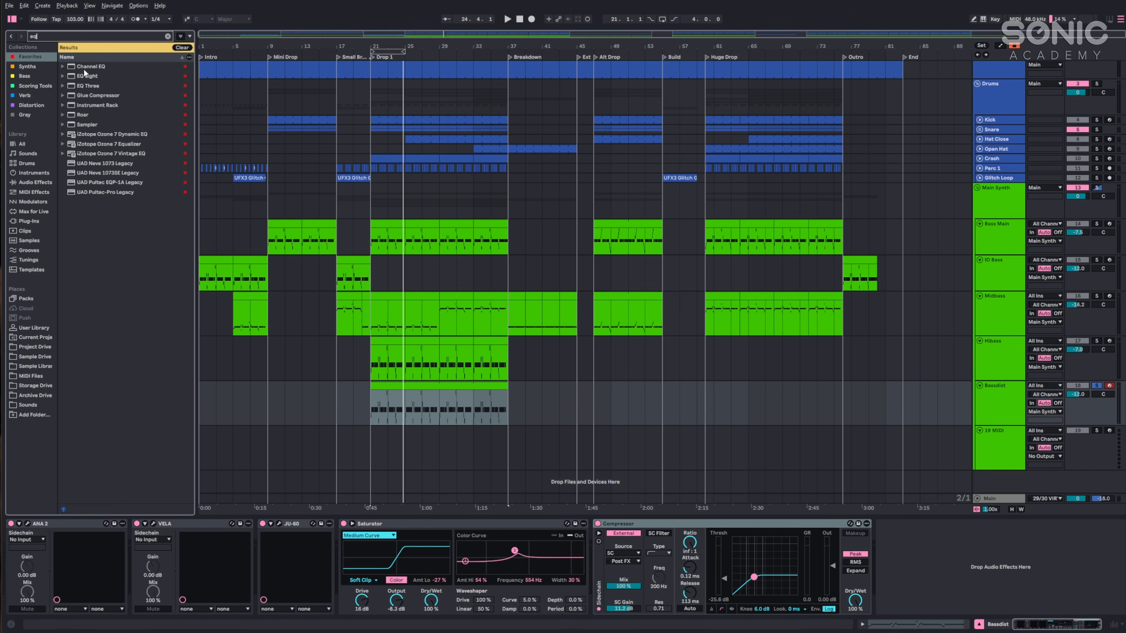
double_click(84, 77)
key("space")
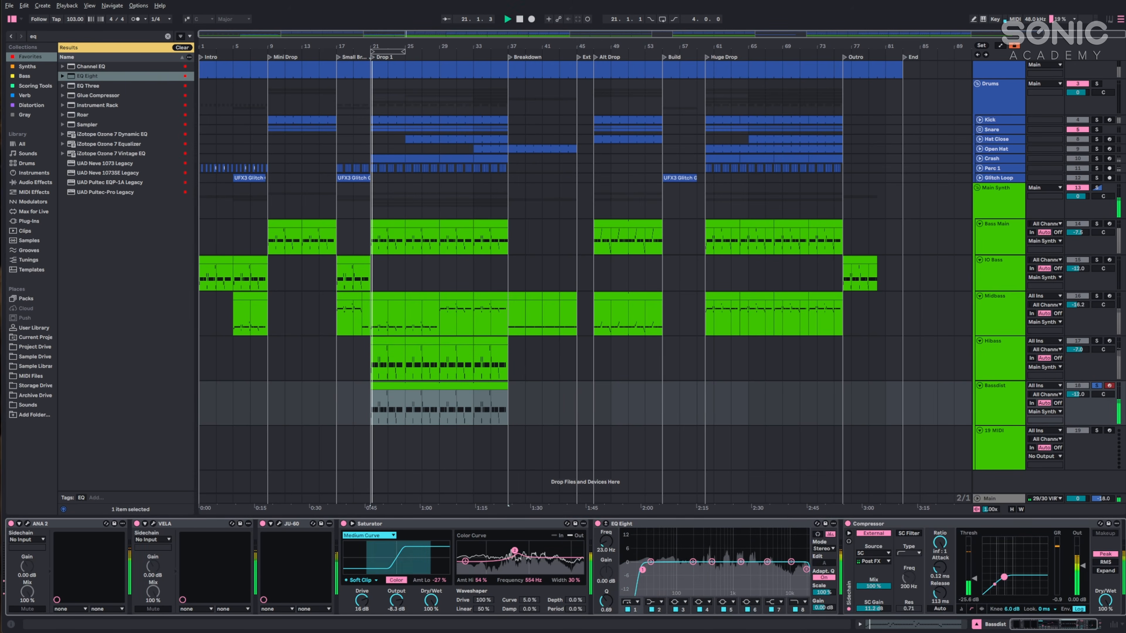
left_click_drag(663, 570, 678, 571)
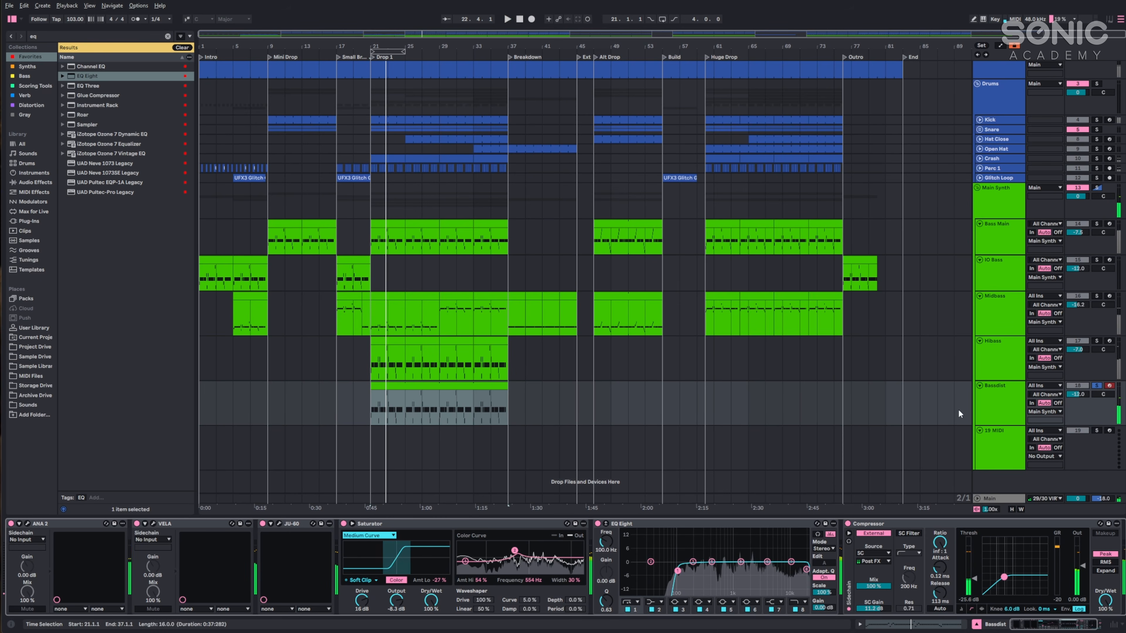
Unsolo Bassdist, play into Drop 1 with all tracks and set the Midbass track volume to -11.2 dB.
left_click(1096, 386)
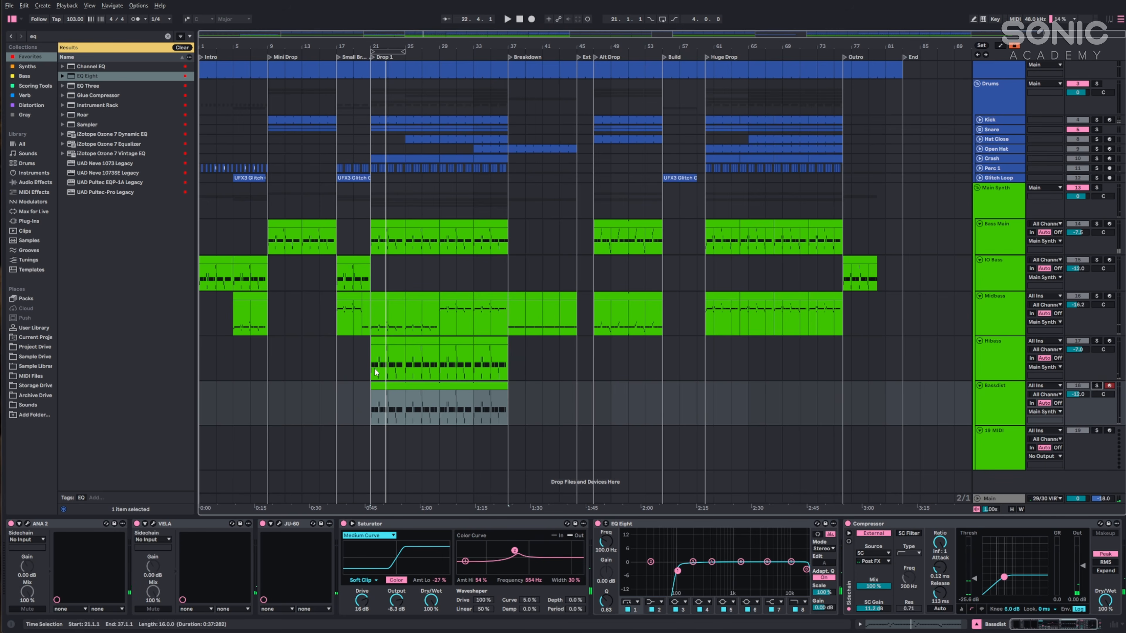
left_click(361, 353)
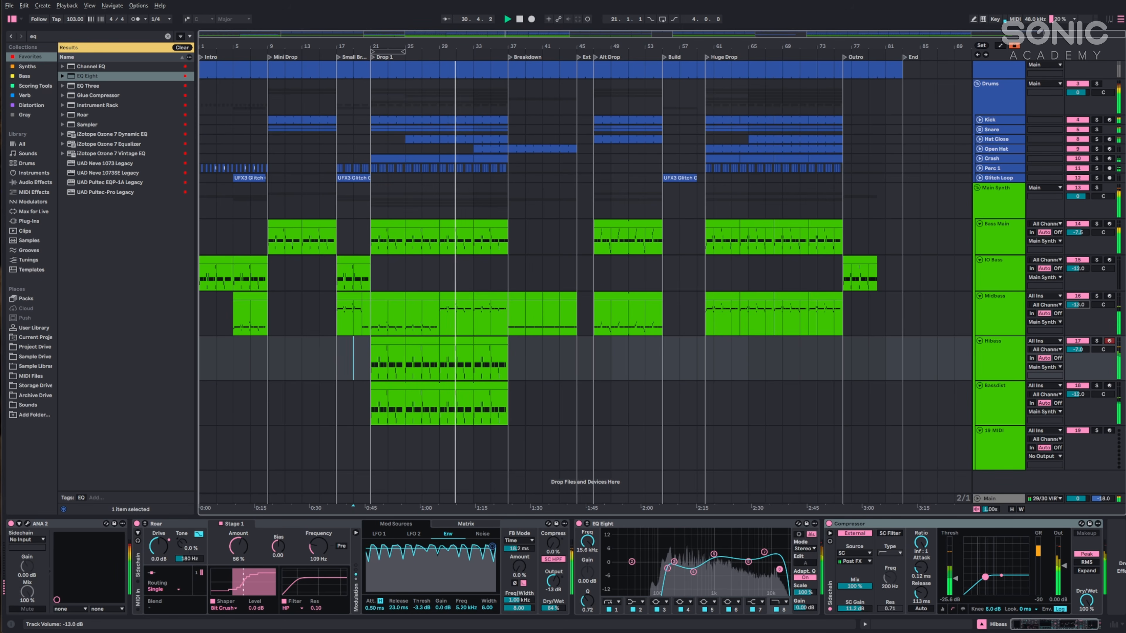
left_click_drag(1076, 305, 1076, 295)
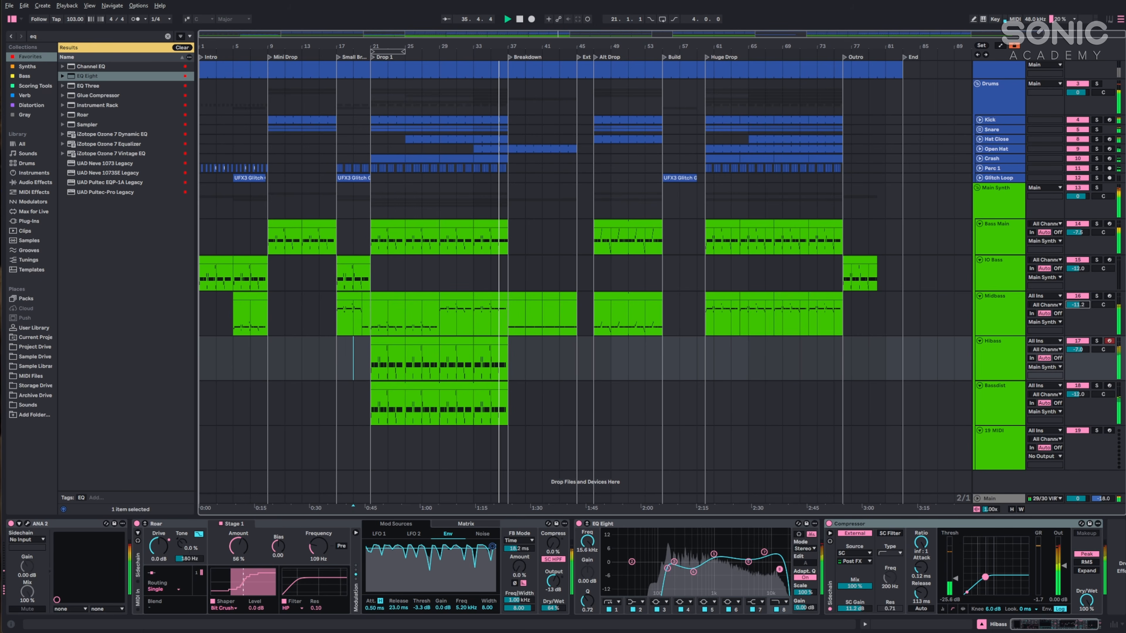
left_click(521, 353)
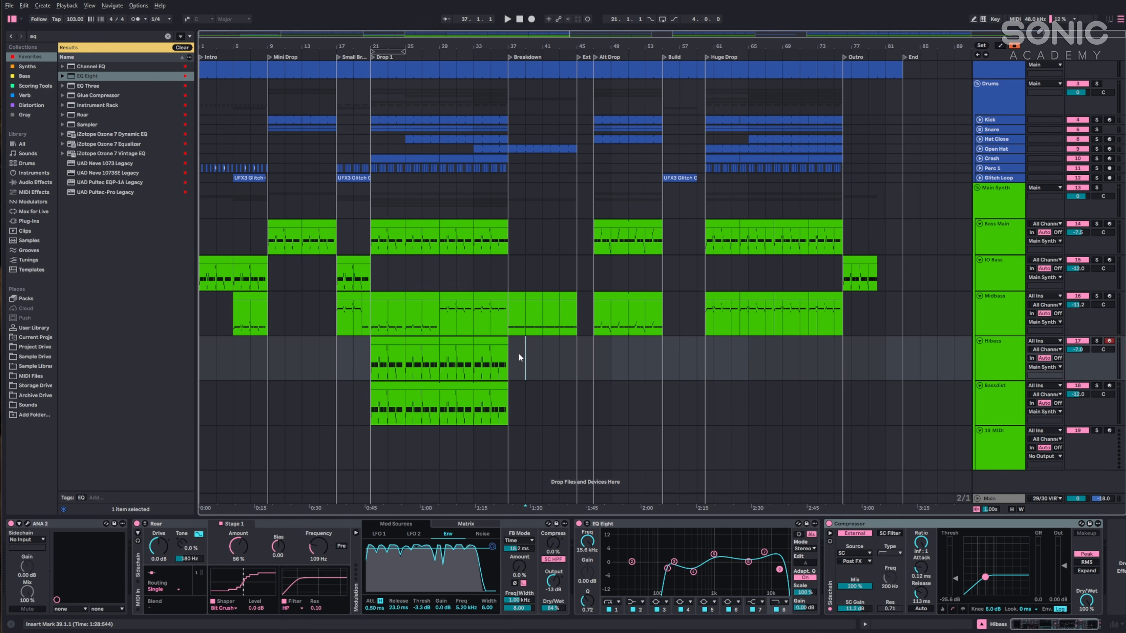
Delete the empty MIDI track below Bassdist.
left_click(1004, 448)
key("Delete")
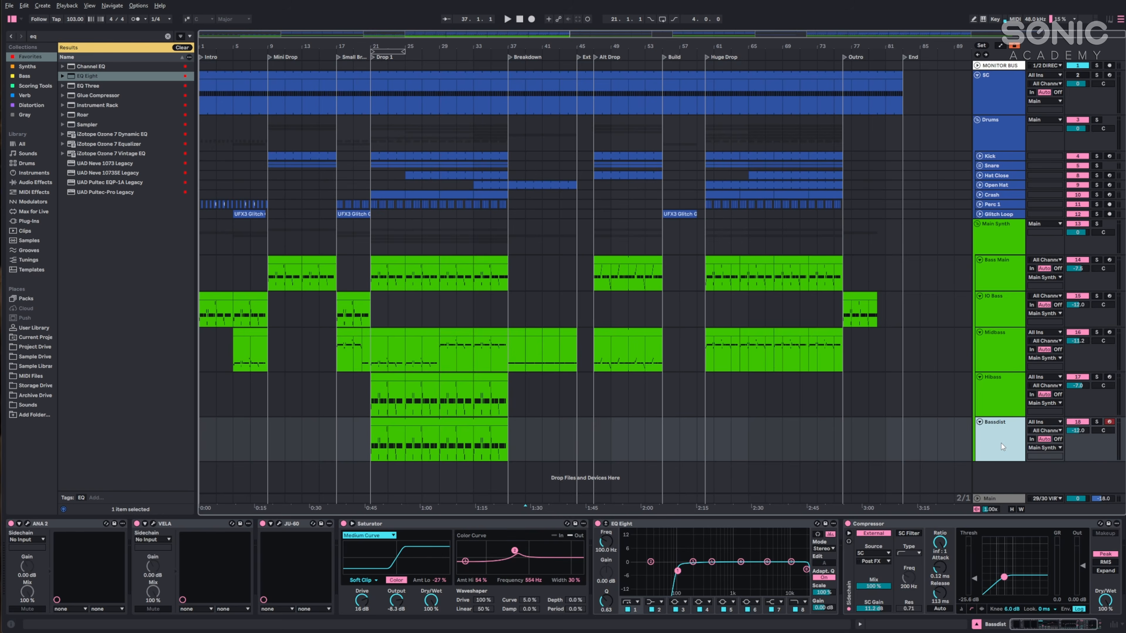